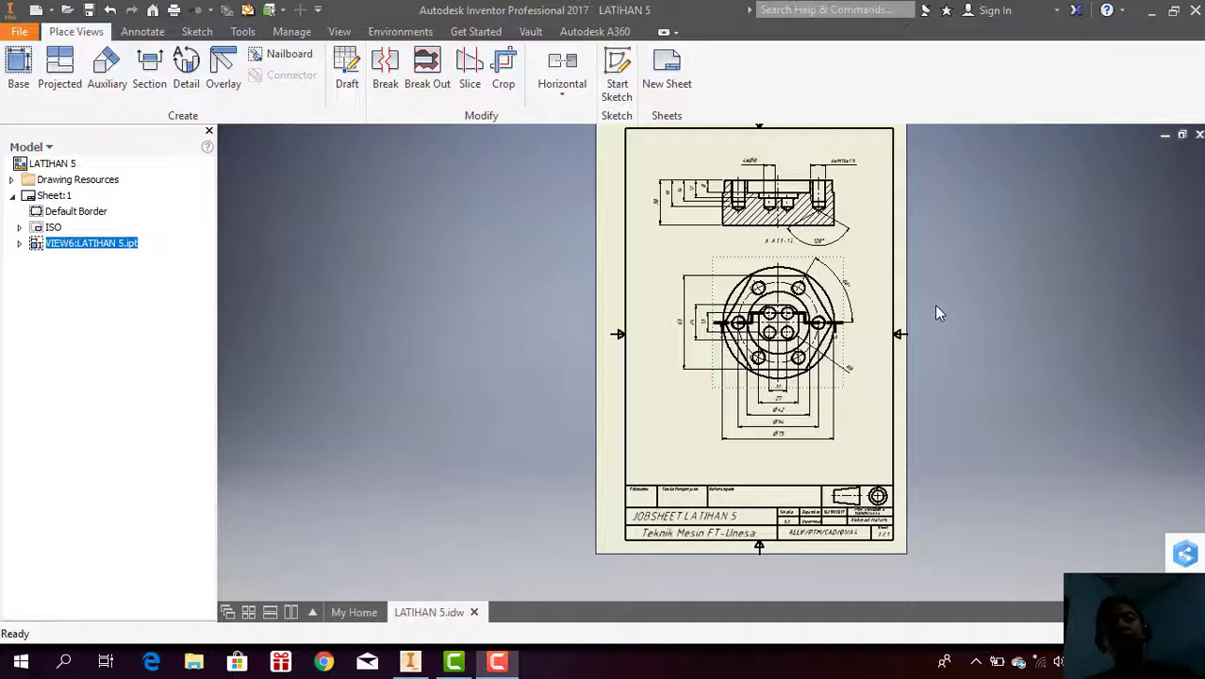
Step: Pan around the LATIHAN 5 drawing to view the section view and title block
scroll(877, 332, up, 2)
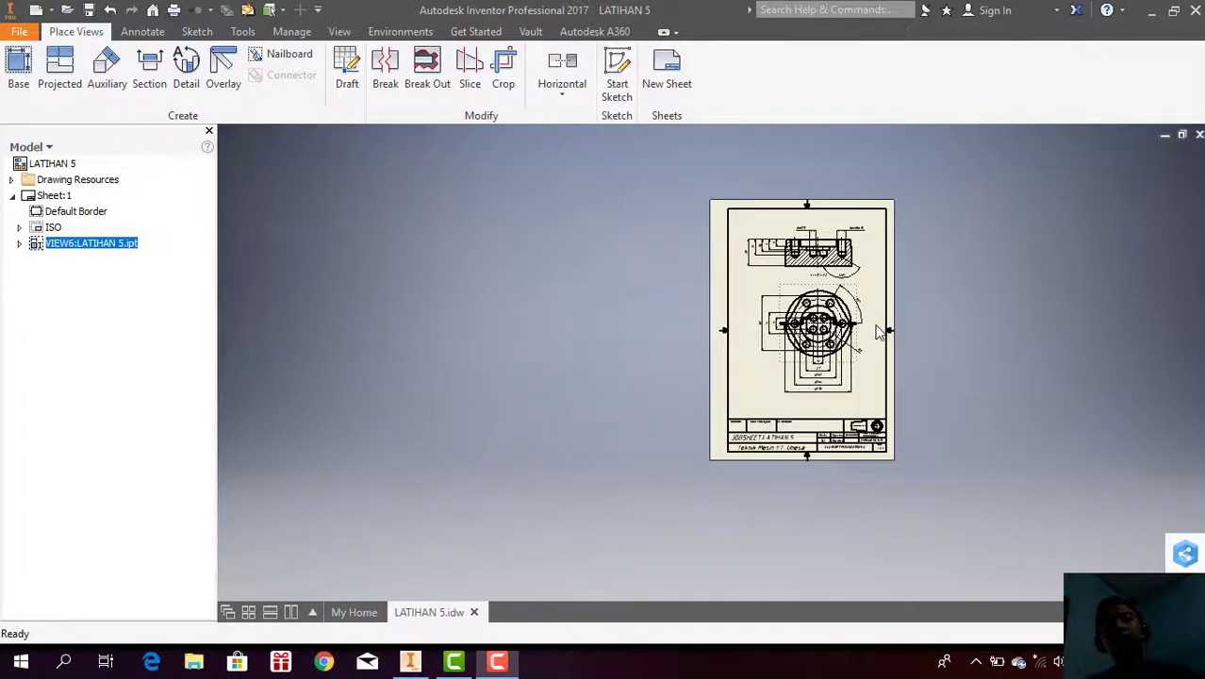
scroll(877, 332, down, 4)
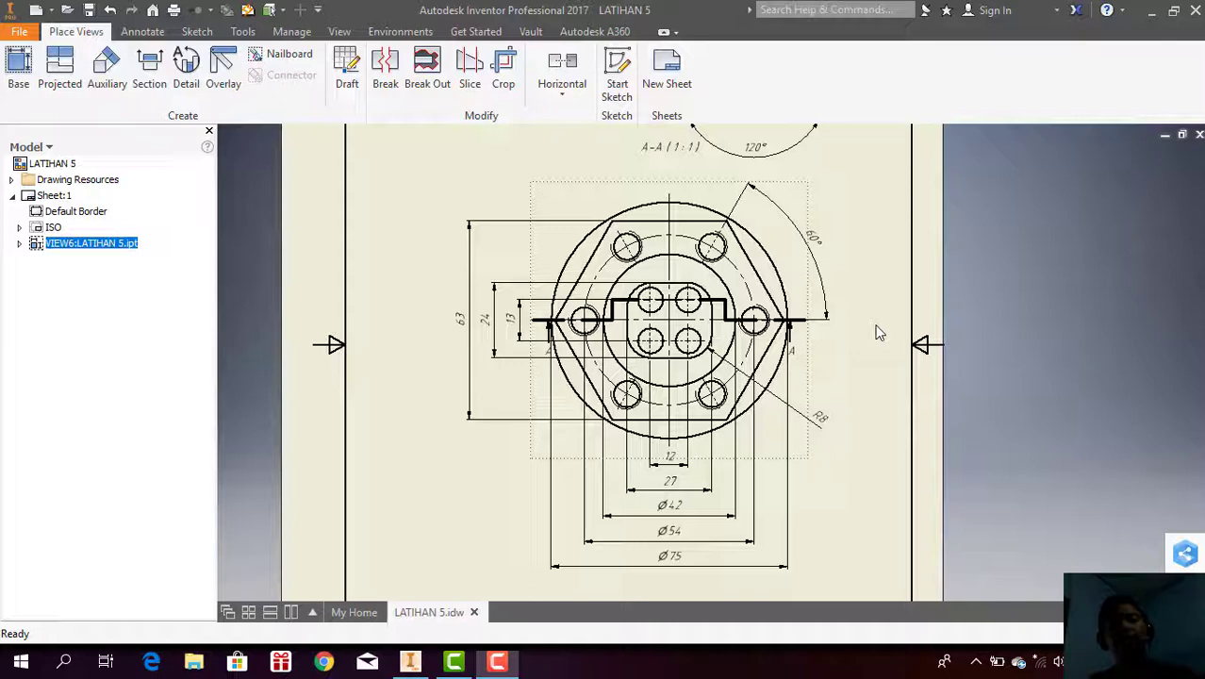
click(1199, 281)
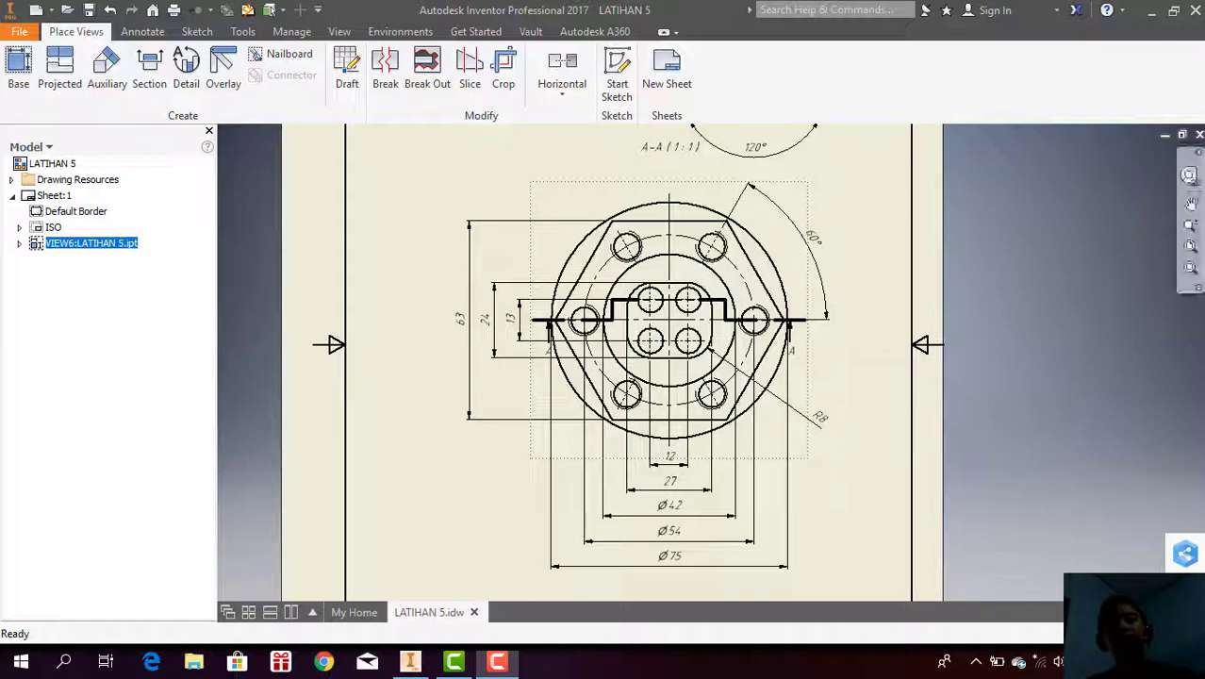
click(1190, 203)
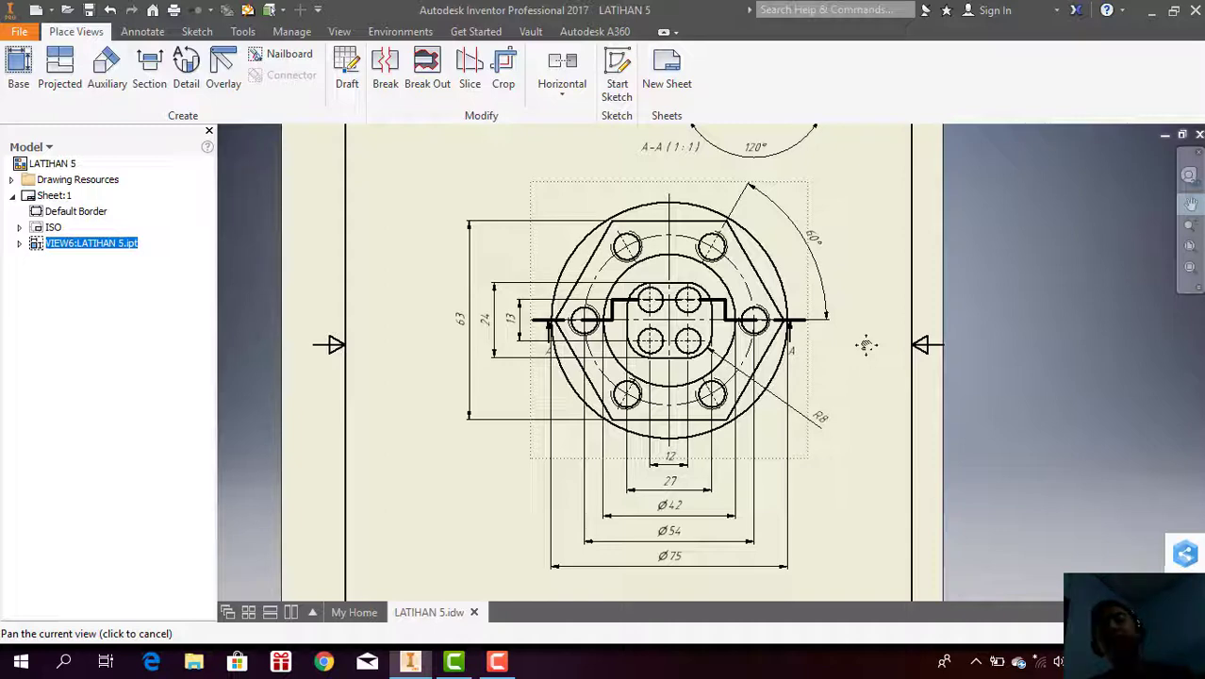
drag(865, 345, 869, 516)
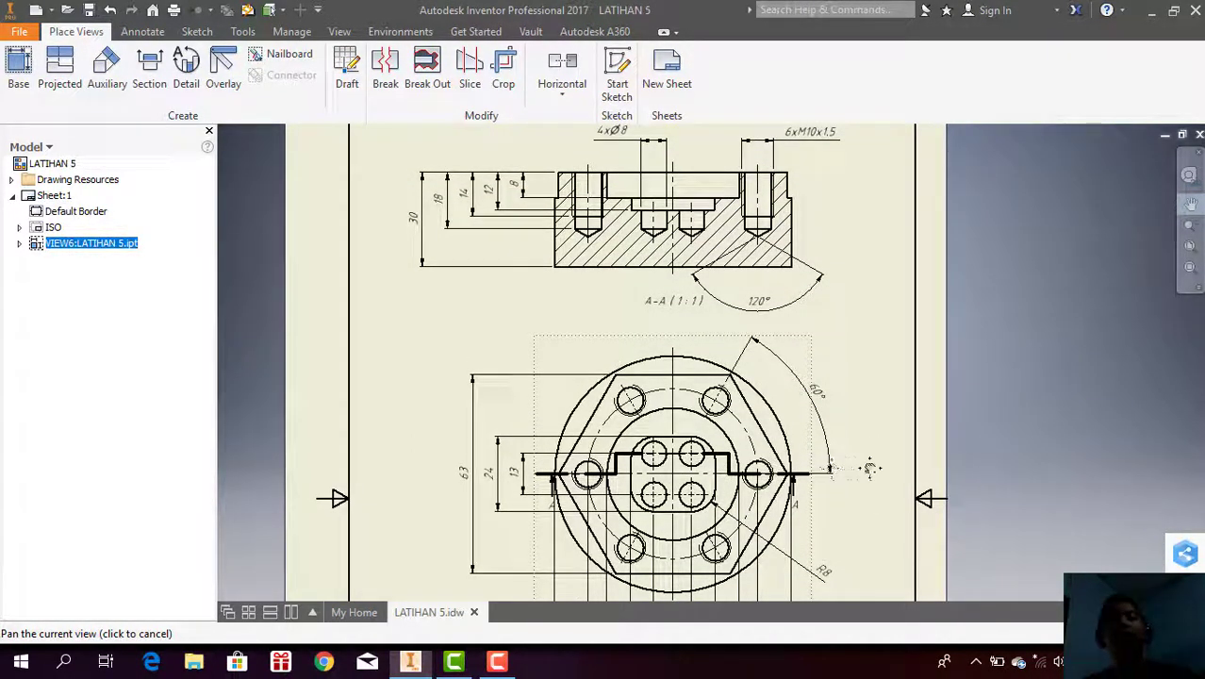
mouse_move(866, 465)
mouse_down()
mouse_move(867, 418)
mouse_move(878, 502)
mouse_move(860, 305)
mouse_up()
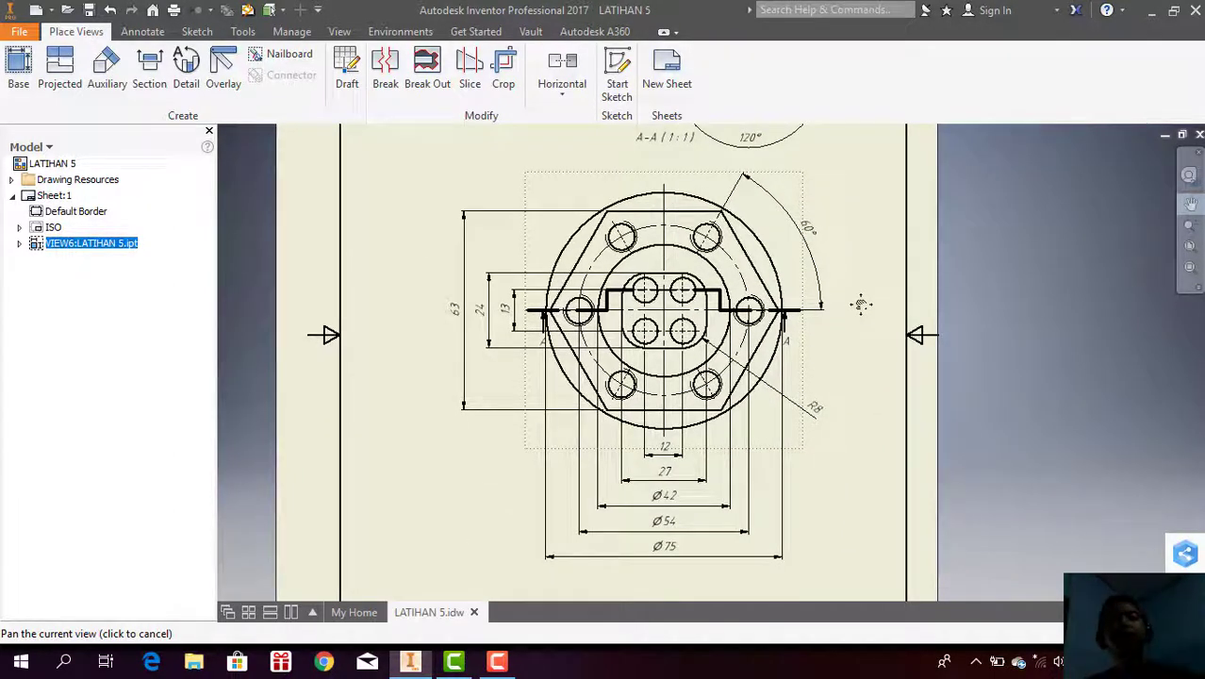
scroll(861, 304, up, 1)
scroll(861, 305, down, 3)
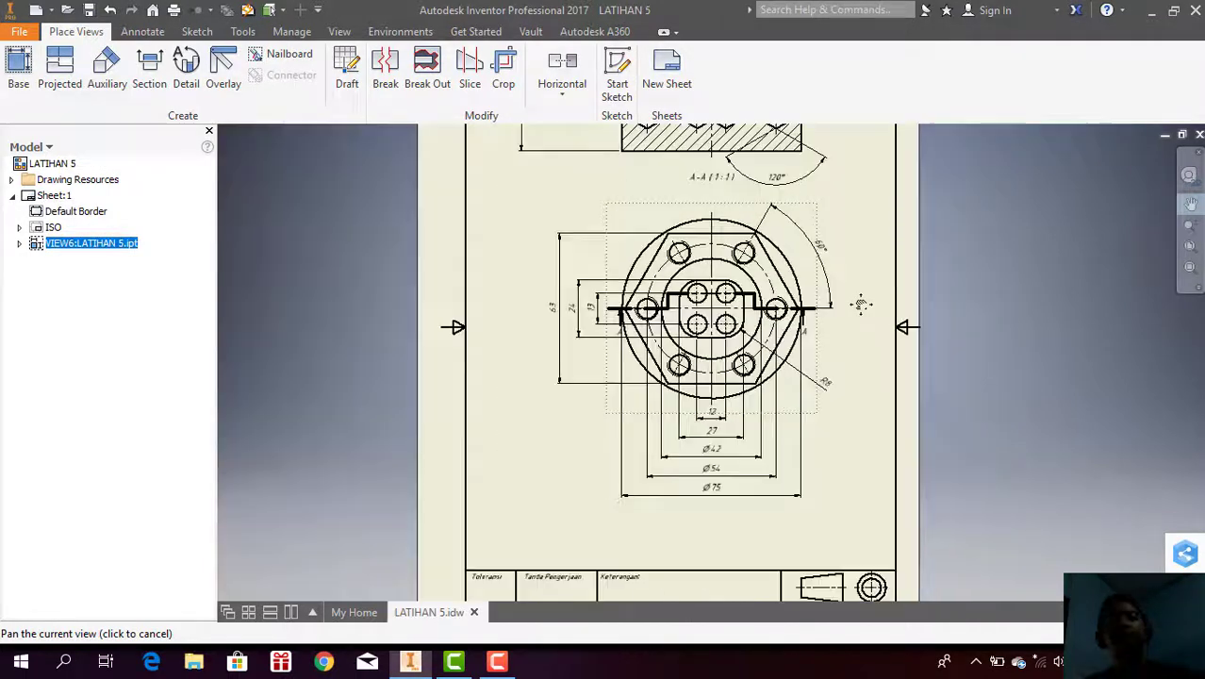
mouse_move(861, 305)
mouse_down()
mouse_move(851, 236)
mouse_move(842, 385)
mouse_up()
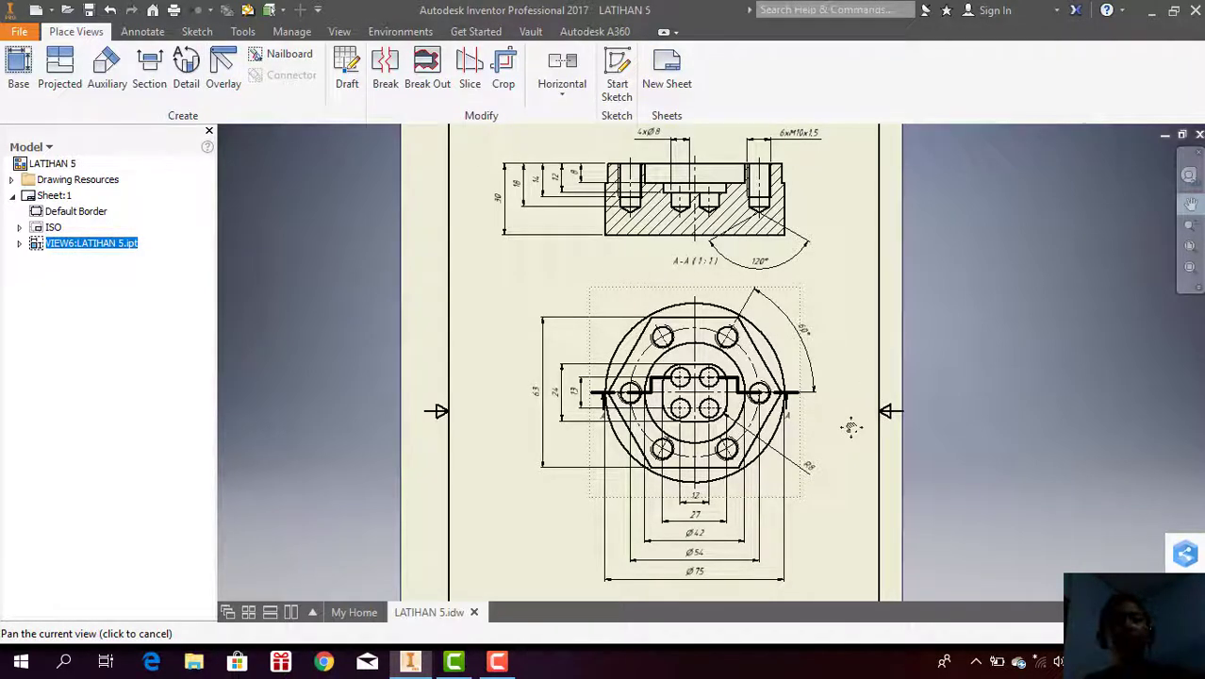
mouse_move(850, 422)
mouse_down()
mouse_move(828, 434)
mouse_move(832, 408)
mouse_up()
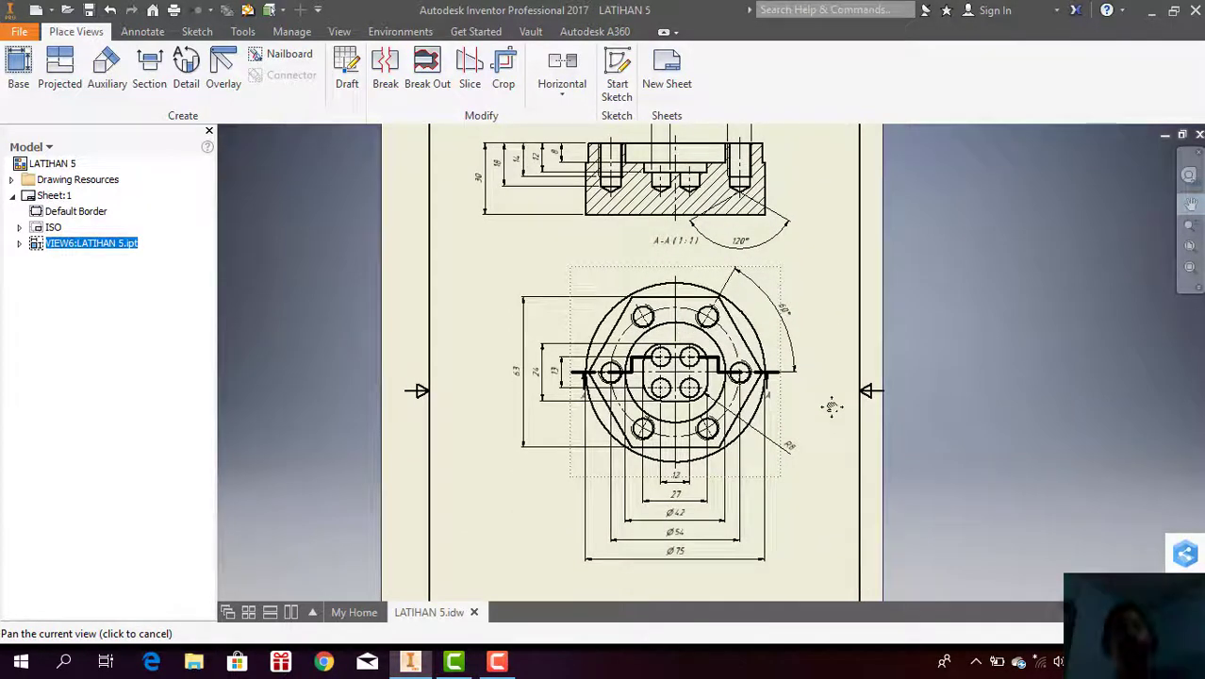
Step: Create a new part from the Standard (mm).ipt metric template
key(ctrl+n)
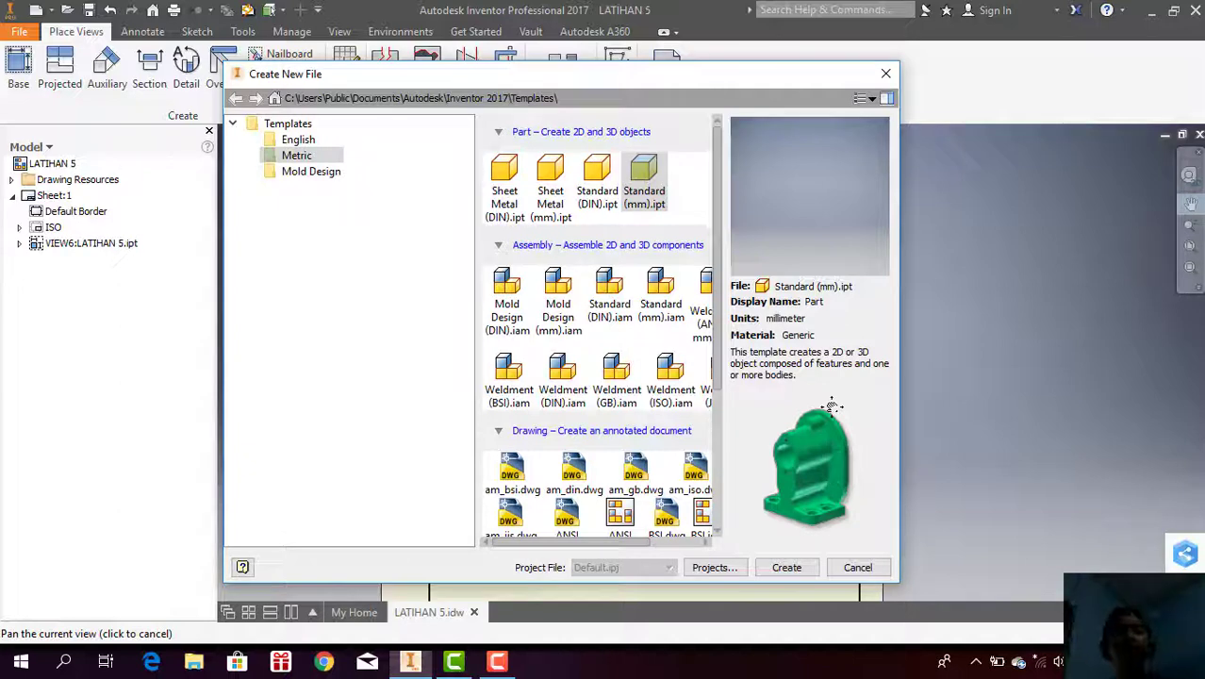
click(644, 174)
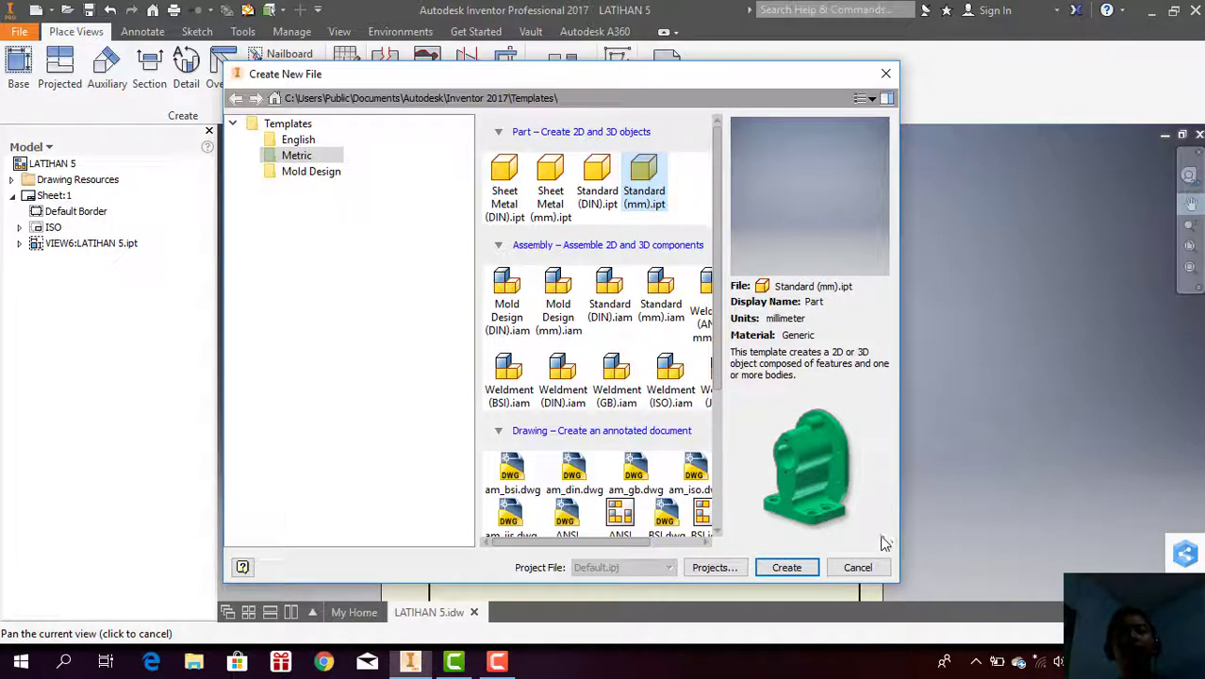
click(806, 571)
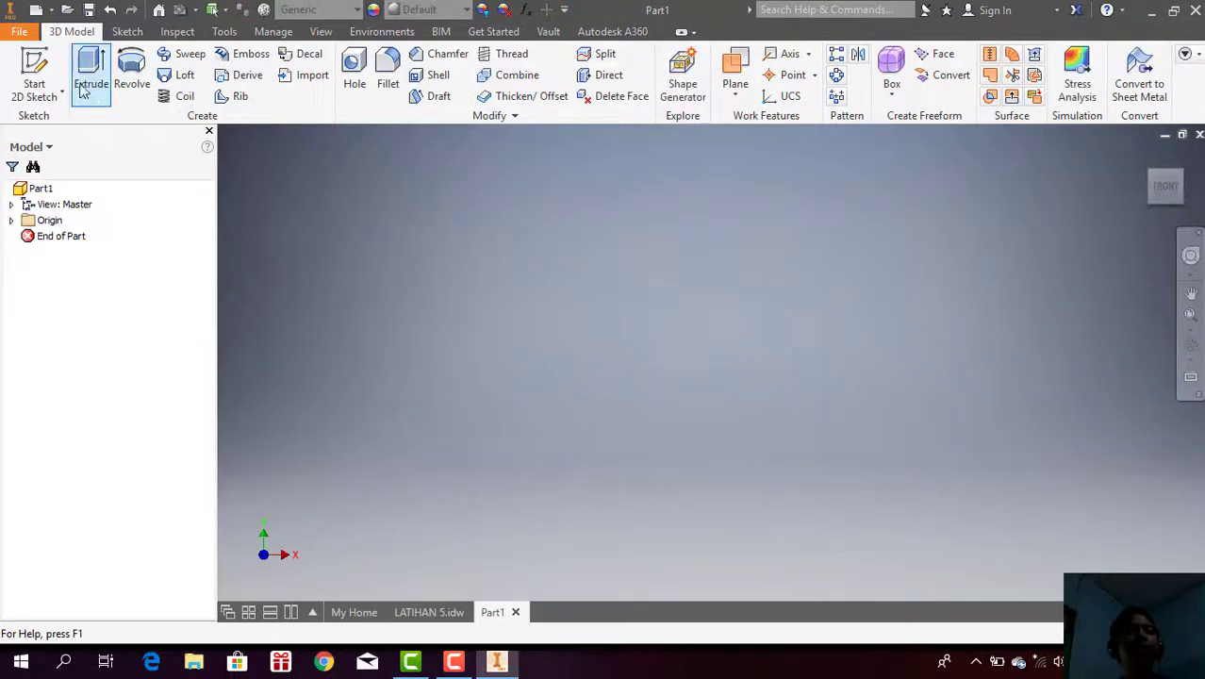
Step: Start a 2D sketch on Part1's XZ plane, then switch back to the LATIHAN 5 drawing
click(35, 66)
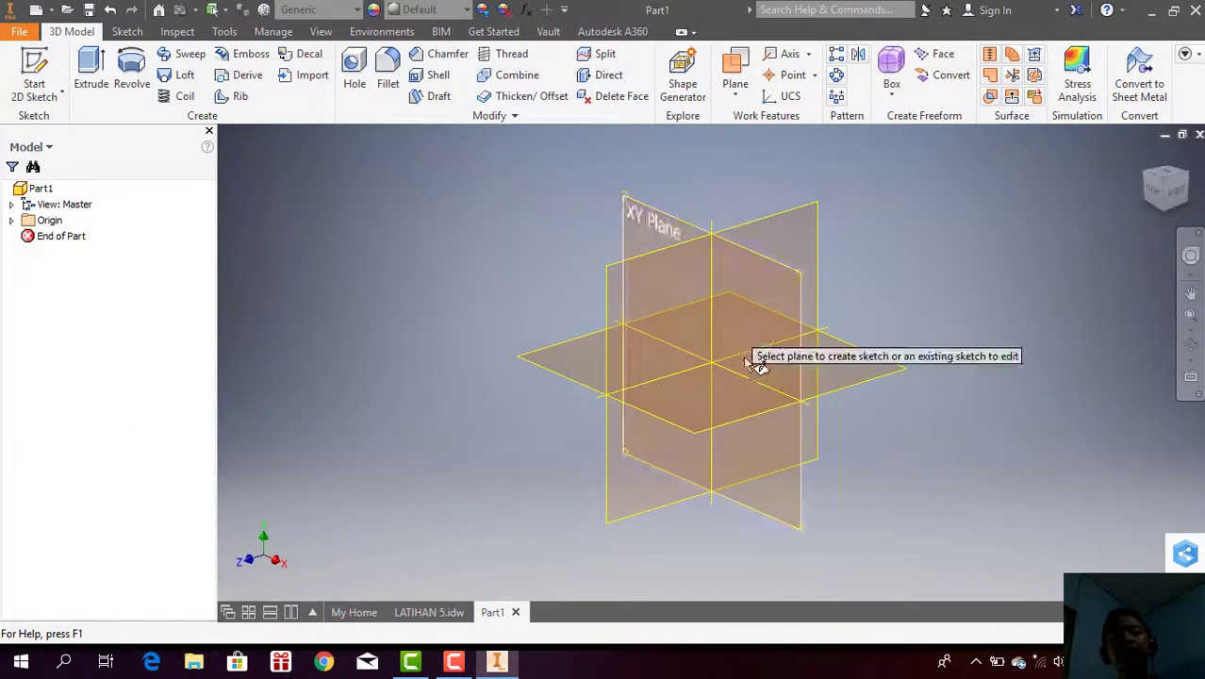
click(727, 404)
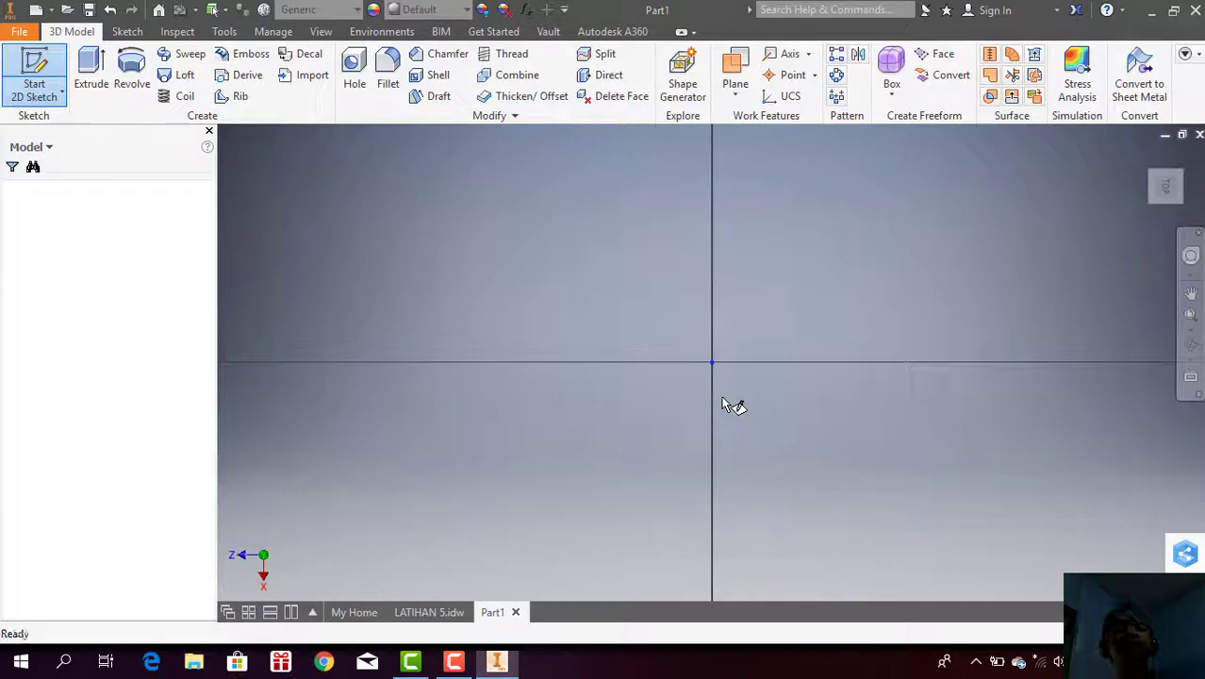
click(136, 64)
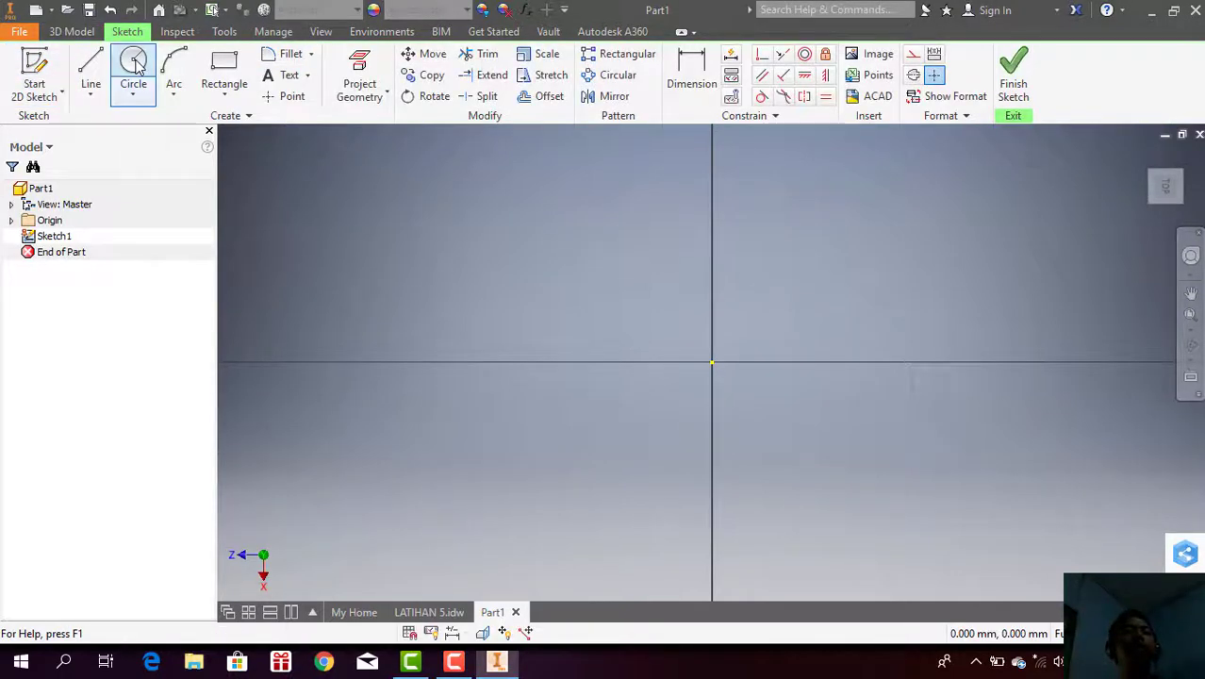
key(Escape)
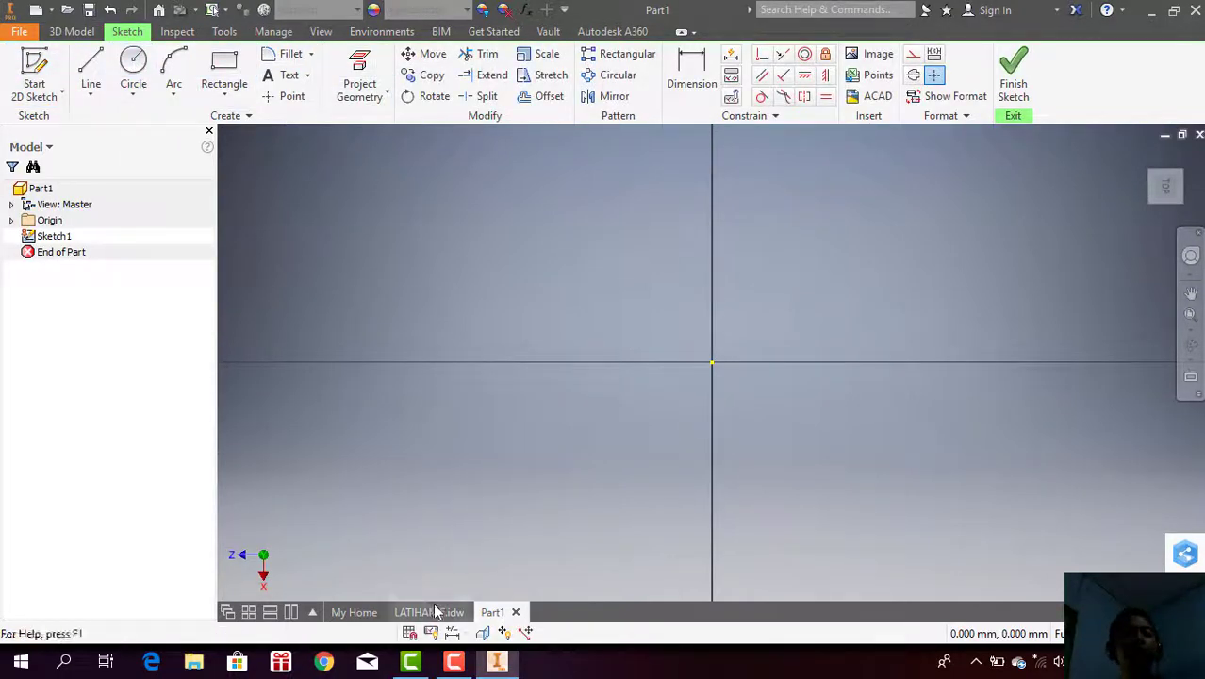
click(437, 614)
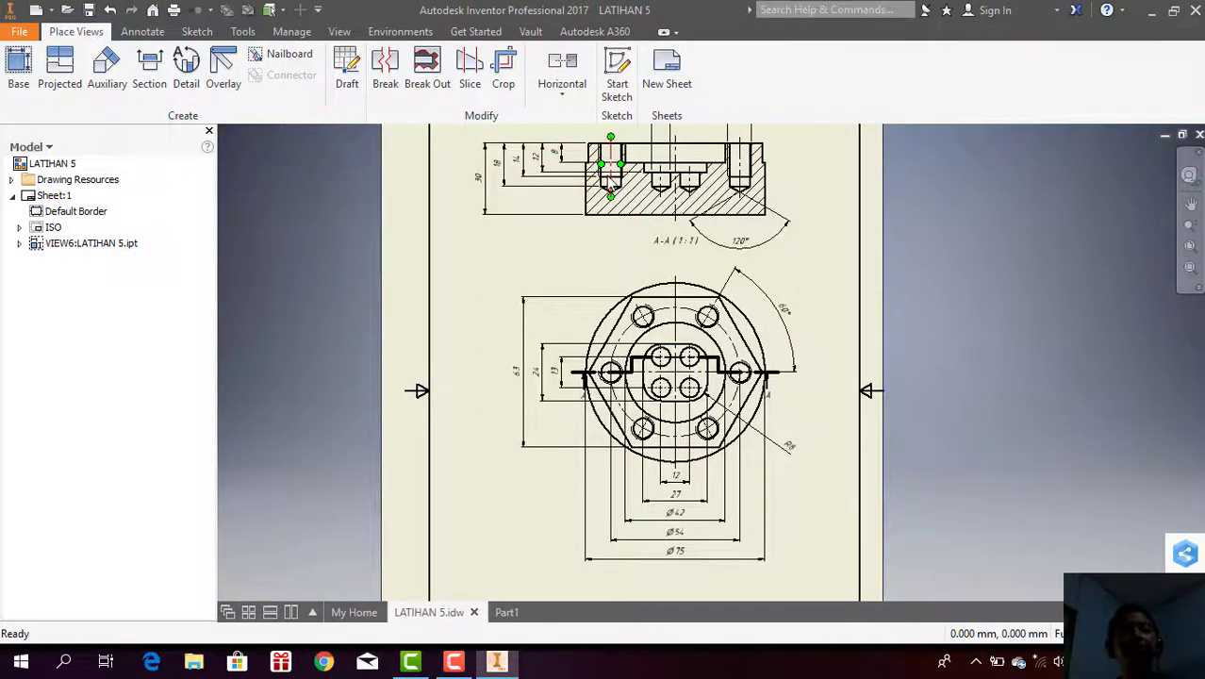
scroll(608, 185, down, 2)
scroll(610, 184, up, 6)
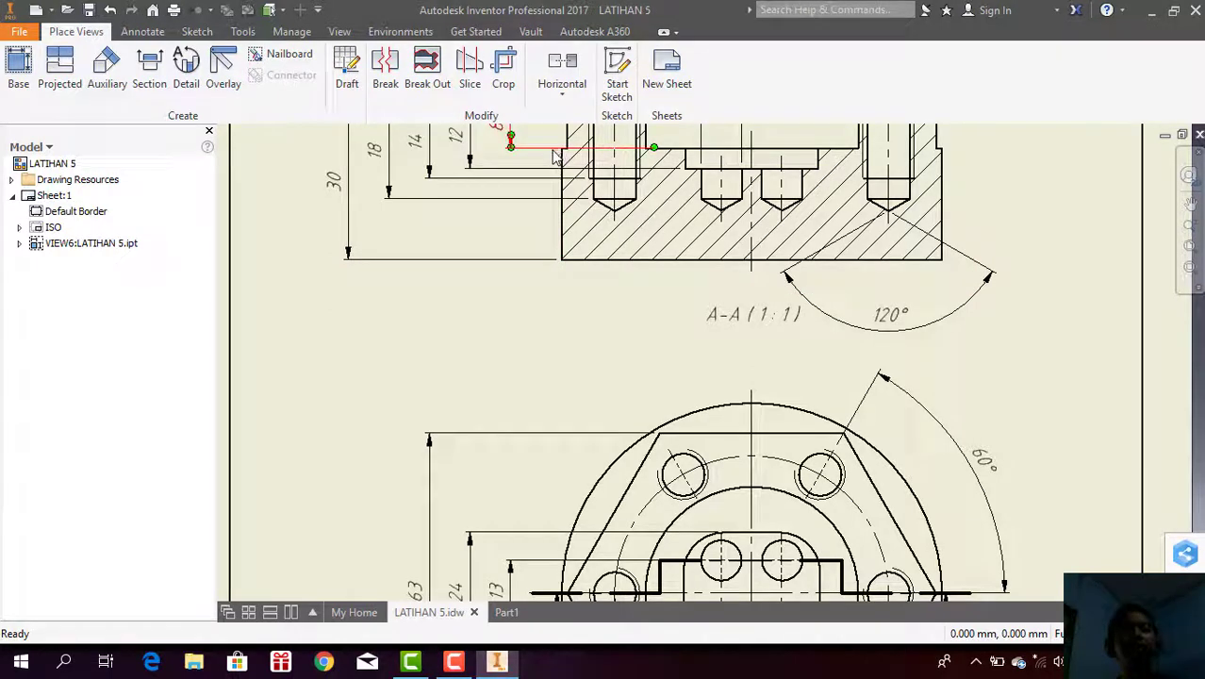
click(1191, 206)
drag(772, 322, 773, 398)
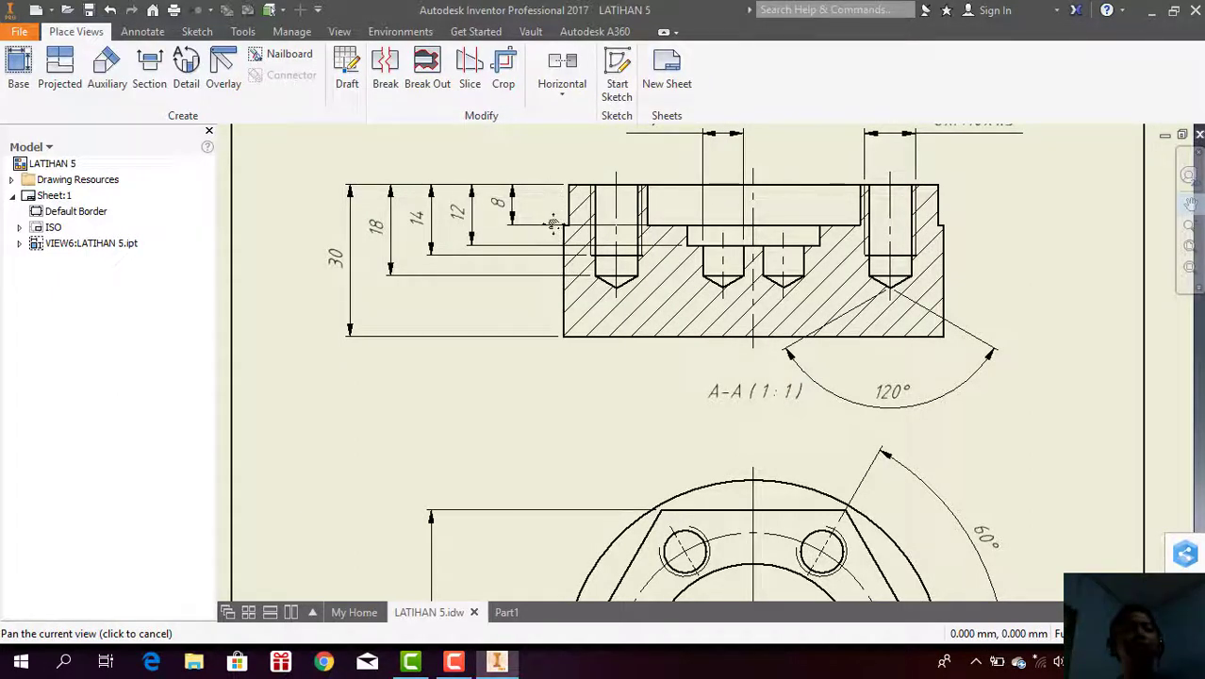
scroll(629, 416, down, 5)
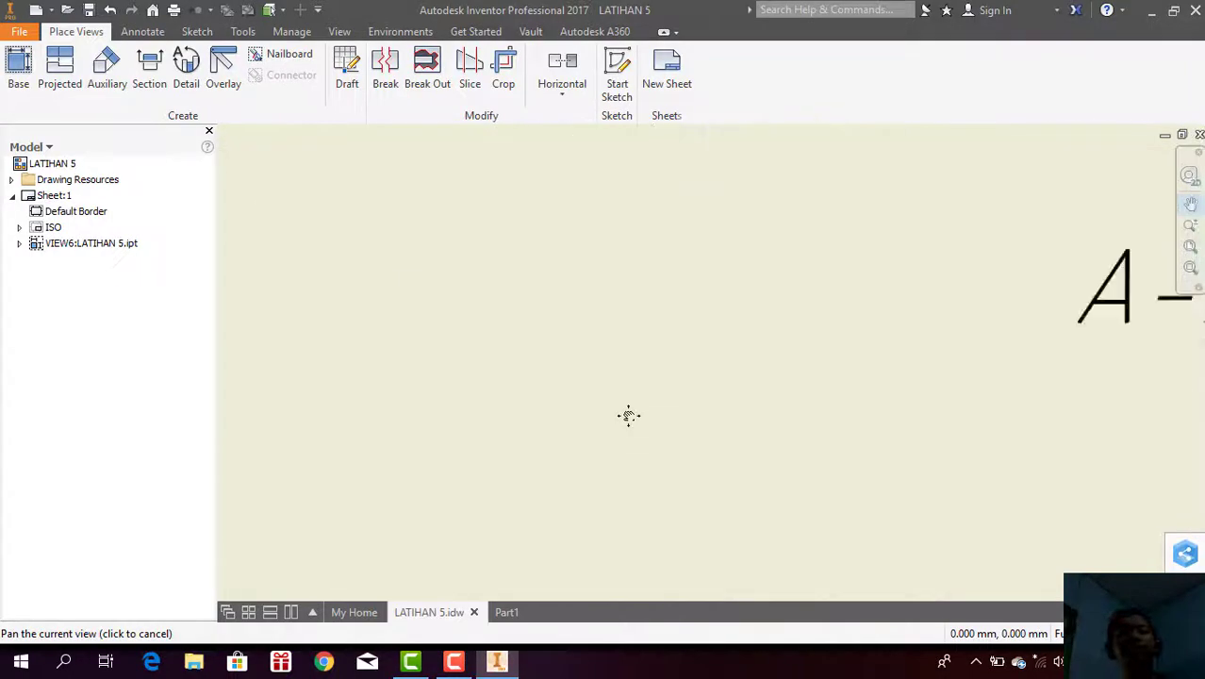
scroll(629, 416, up, 2)
scroll(629, 416, up, 2)
scroll(629, 416, up, 3)
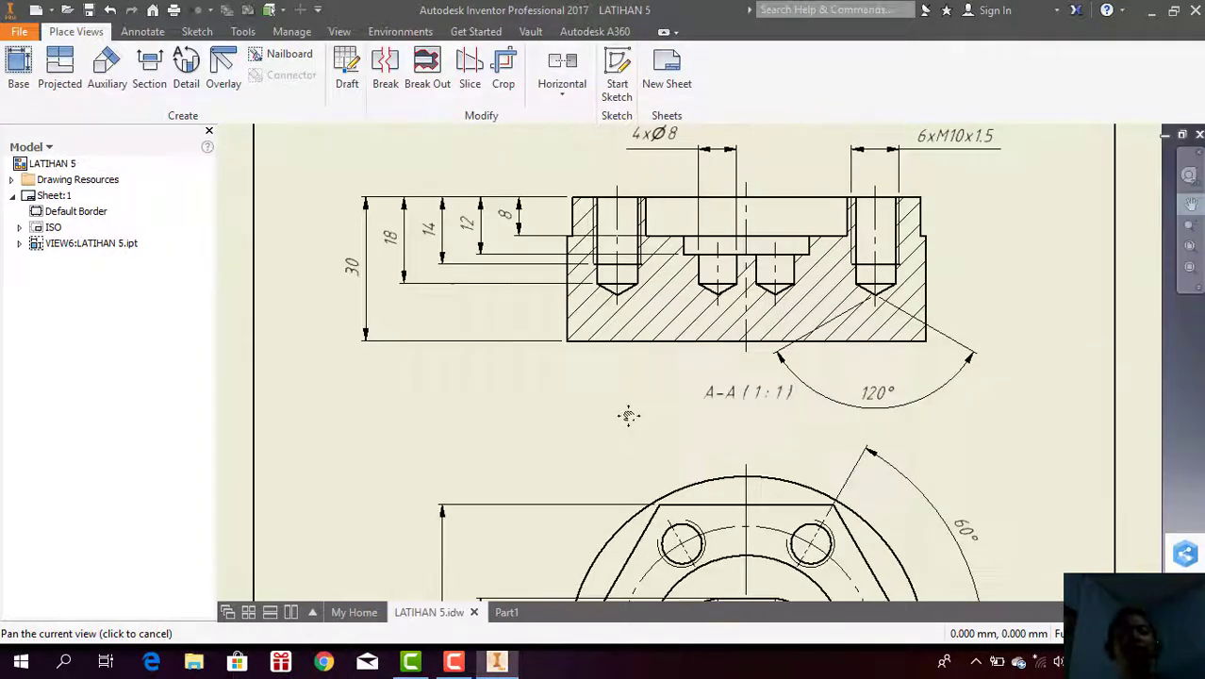
scroll(629, 416, up, 1)
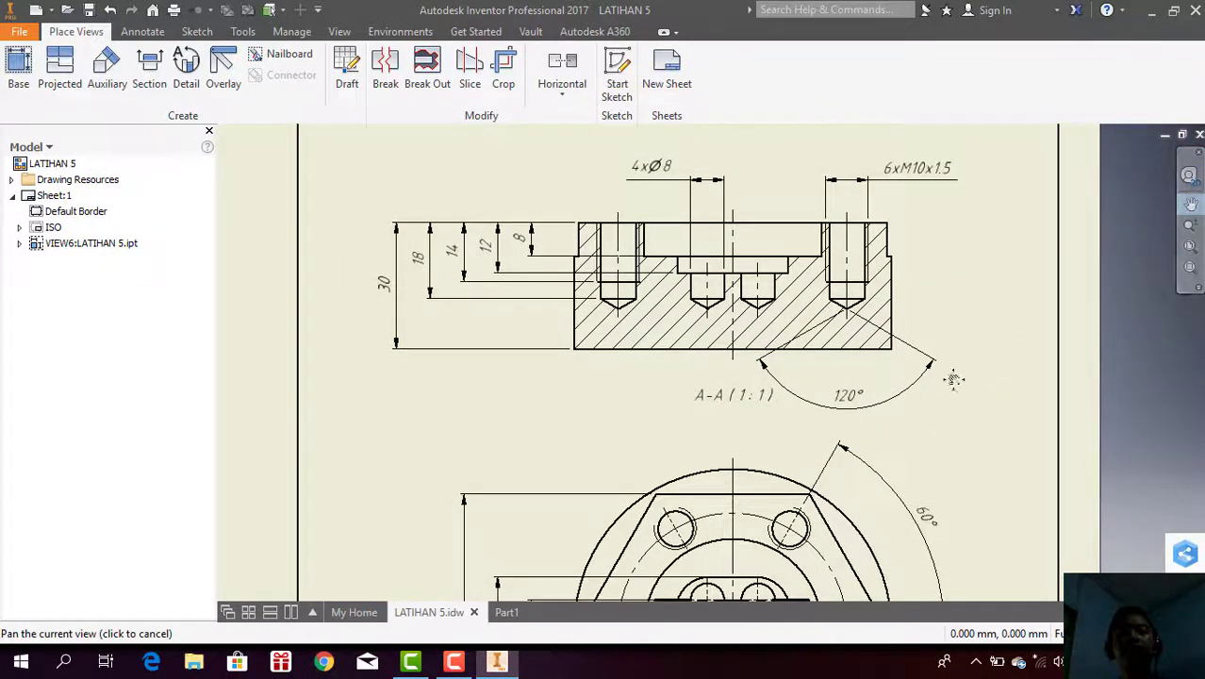
drag(898, 428, 913, 97)
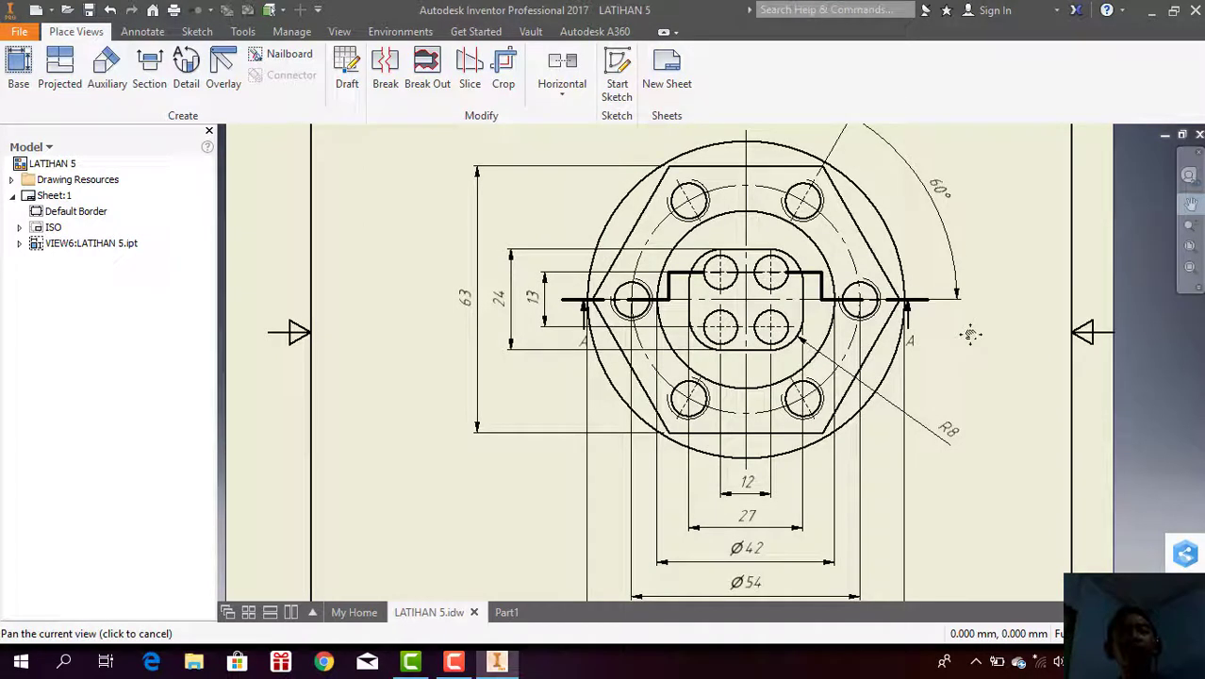
drag(969, 325, 954, 255)
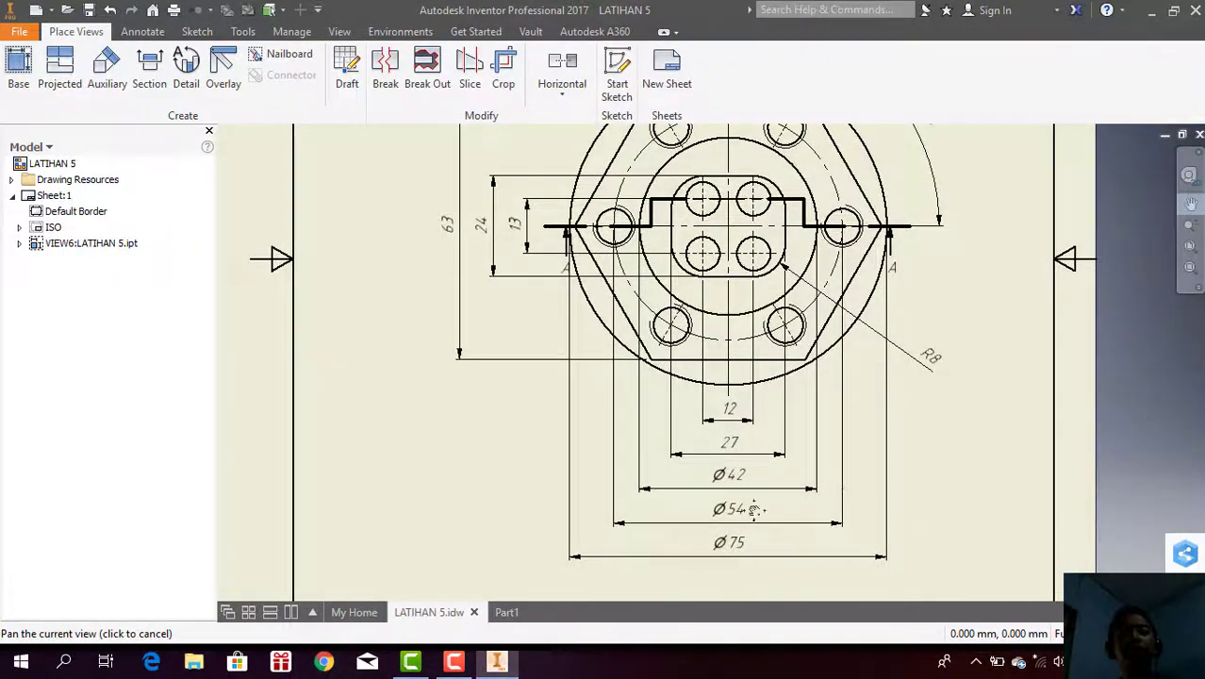
drag(969, 279, 967, 509)
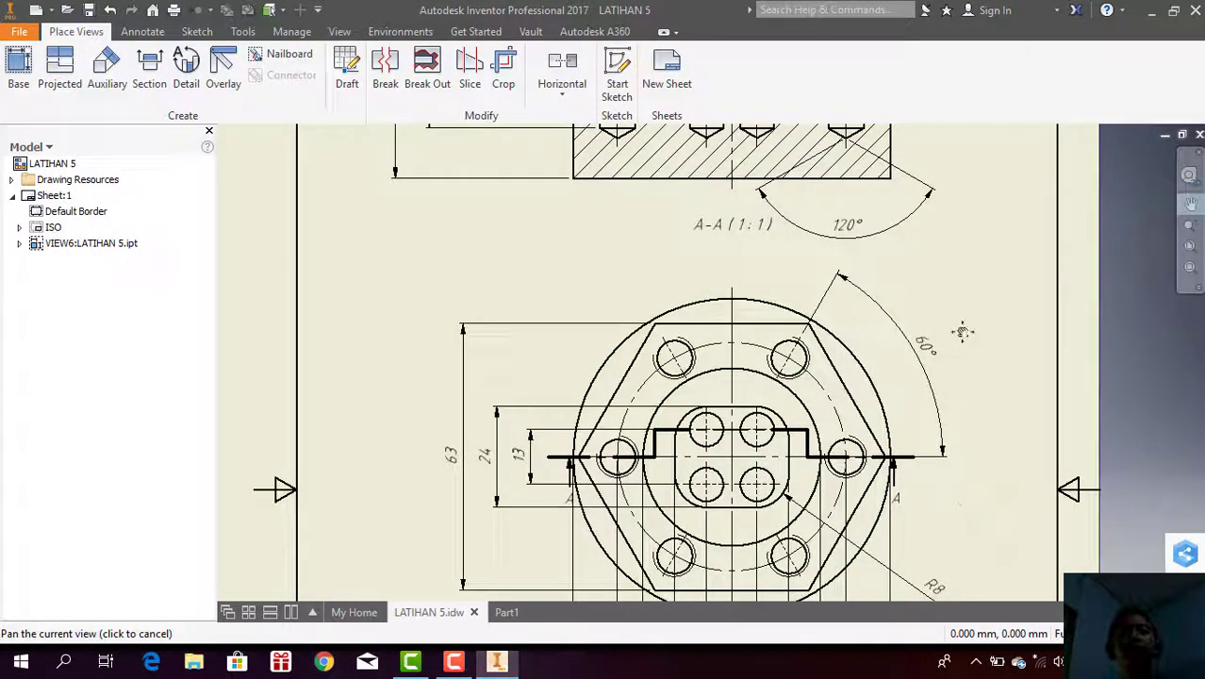
drag(960, 331, 983, 436)
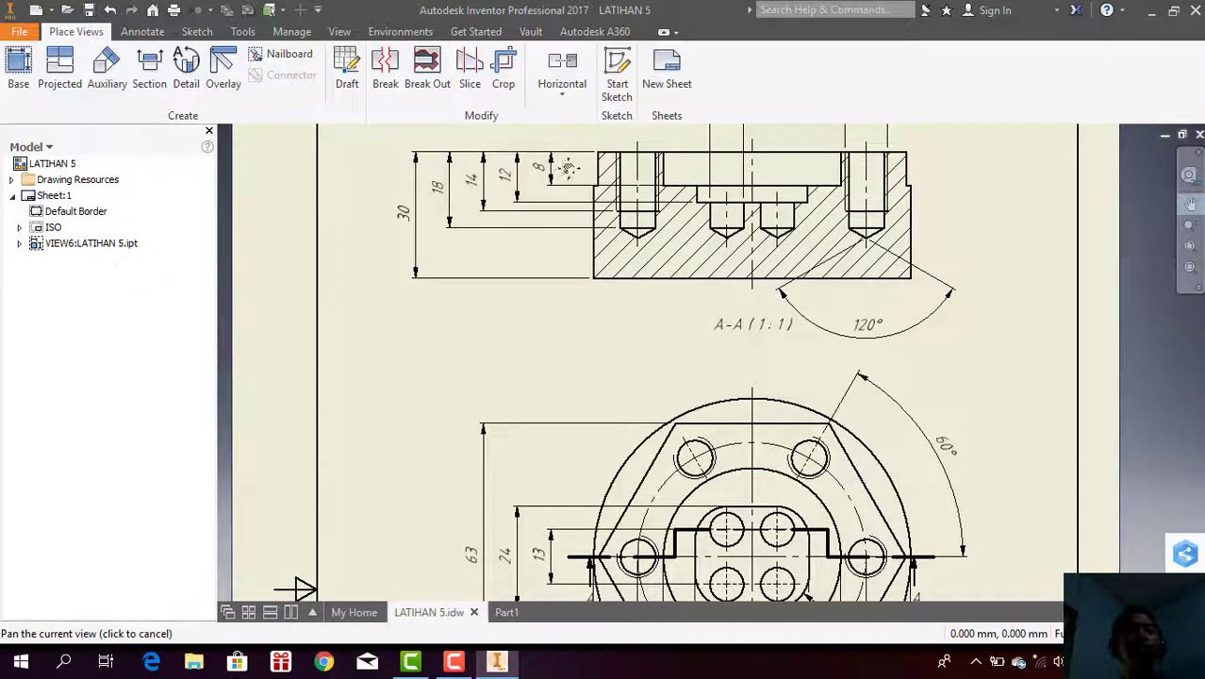
Step: Draw a Ø75 mm circle centred on the sketch origin and finish the sketch
click(514, 614)
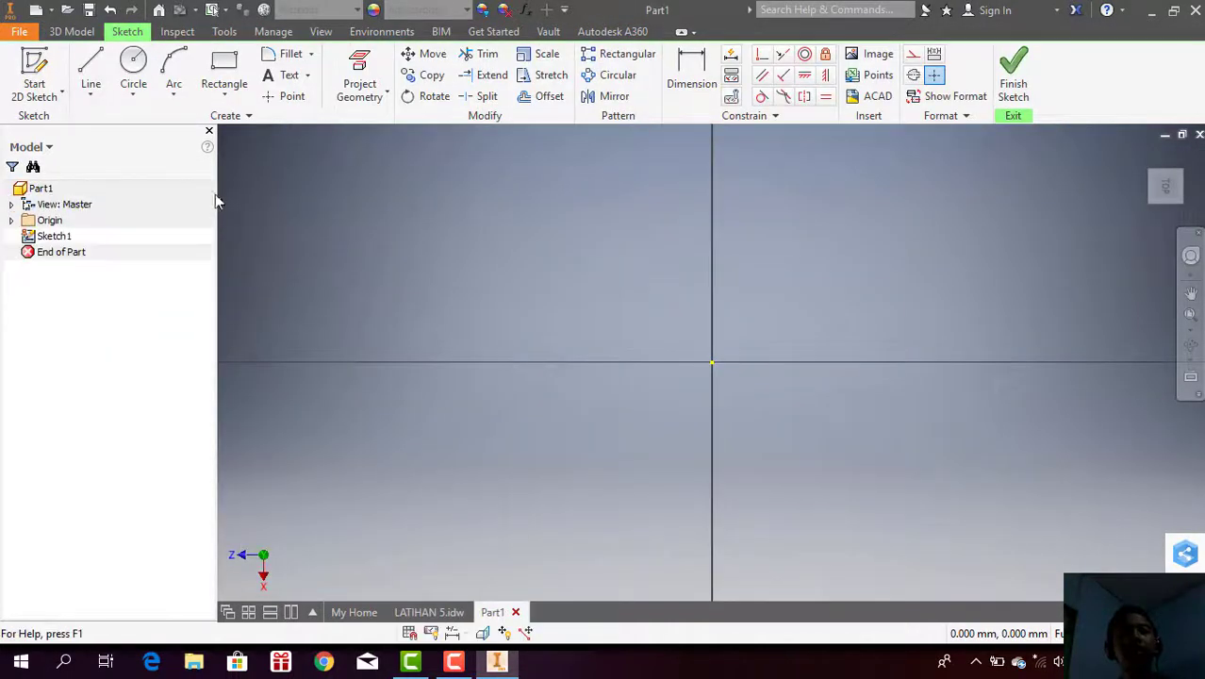
click(133, 64)
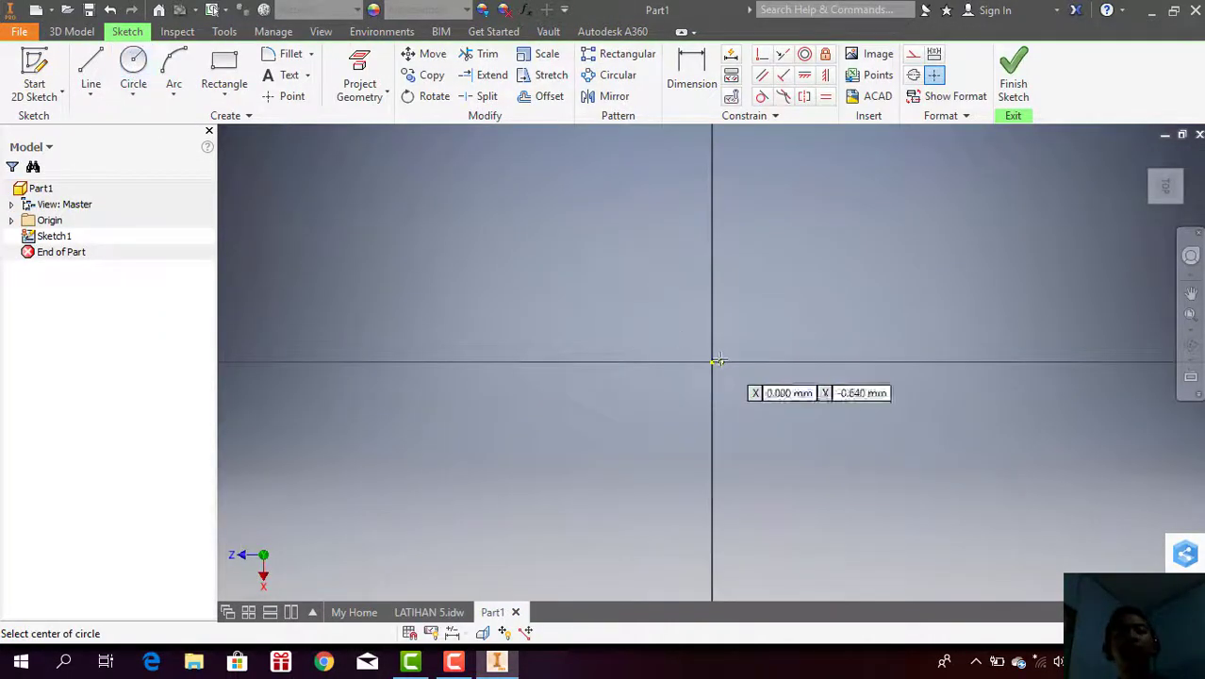
click(714, 361)
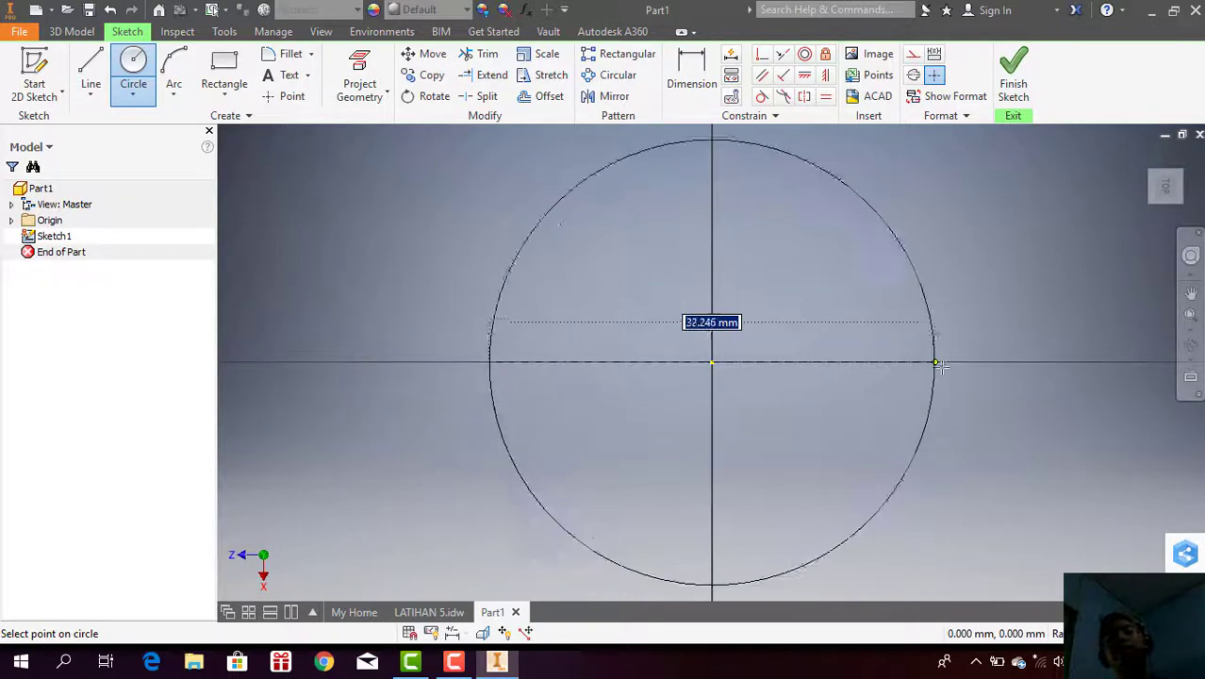
text(75)
key(Tab)
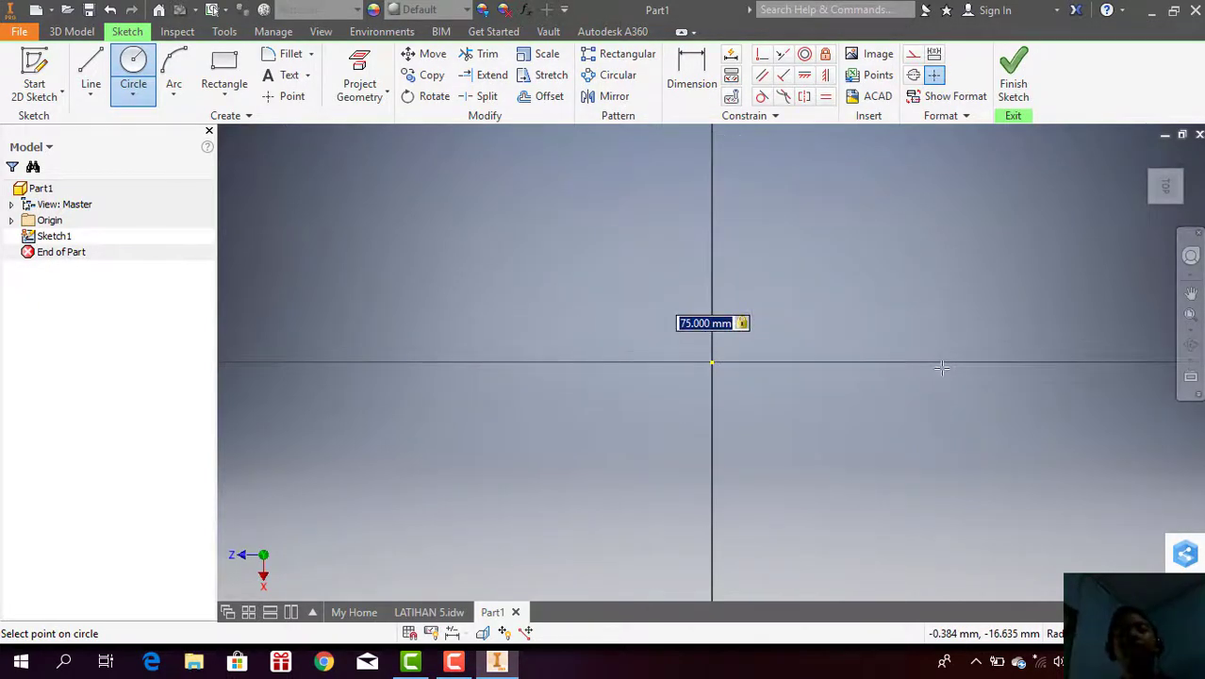
key(Return)
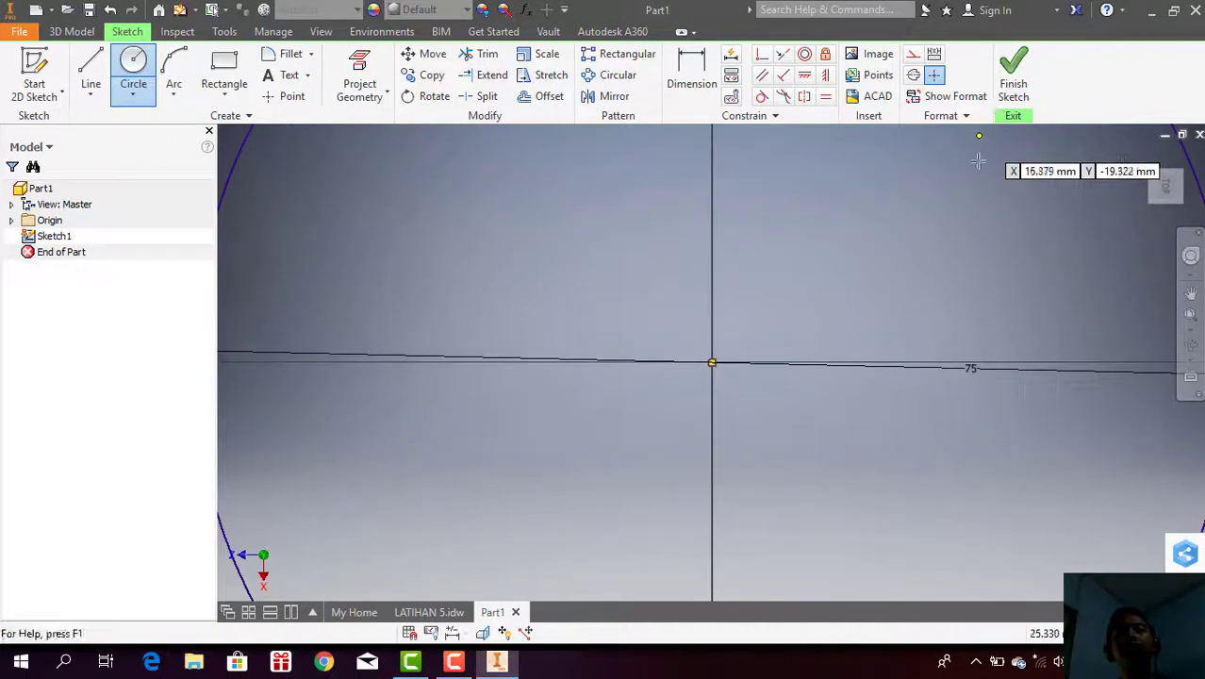
click(1020, 85)
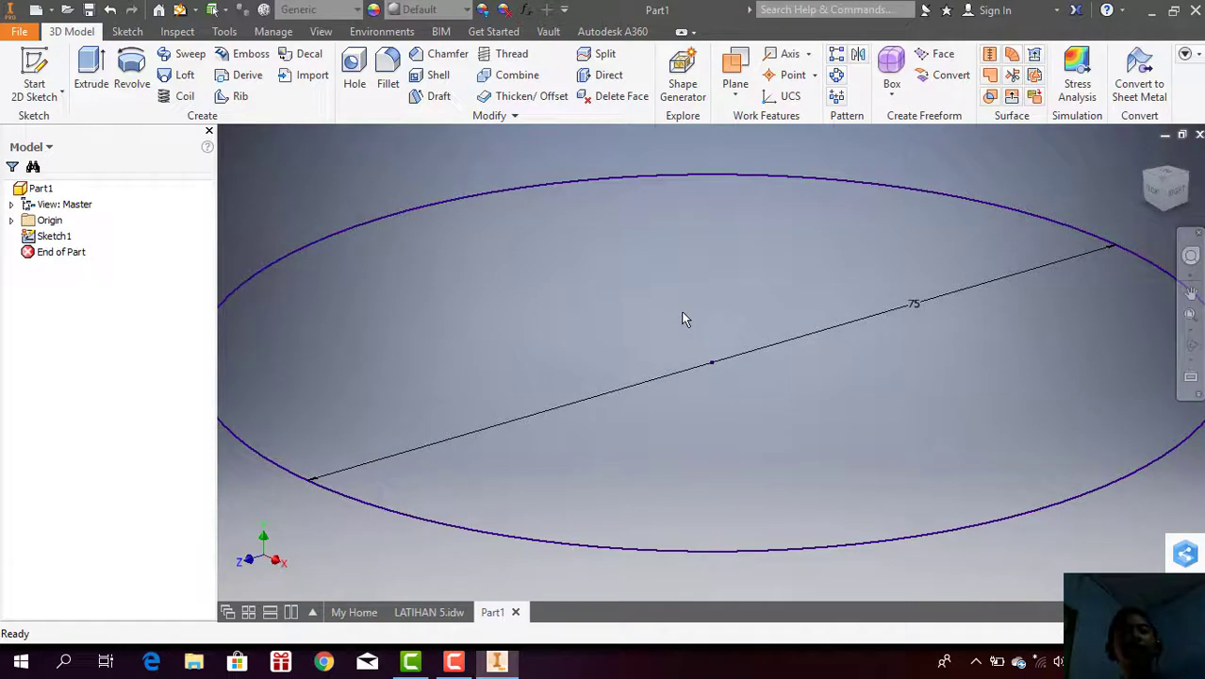
scroll(683, 319, up, 2)
scroll(684, 318, down, 3)
scroll(684, 319, down, 2)
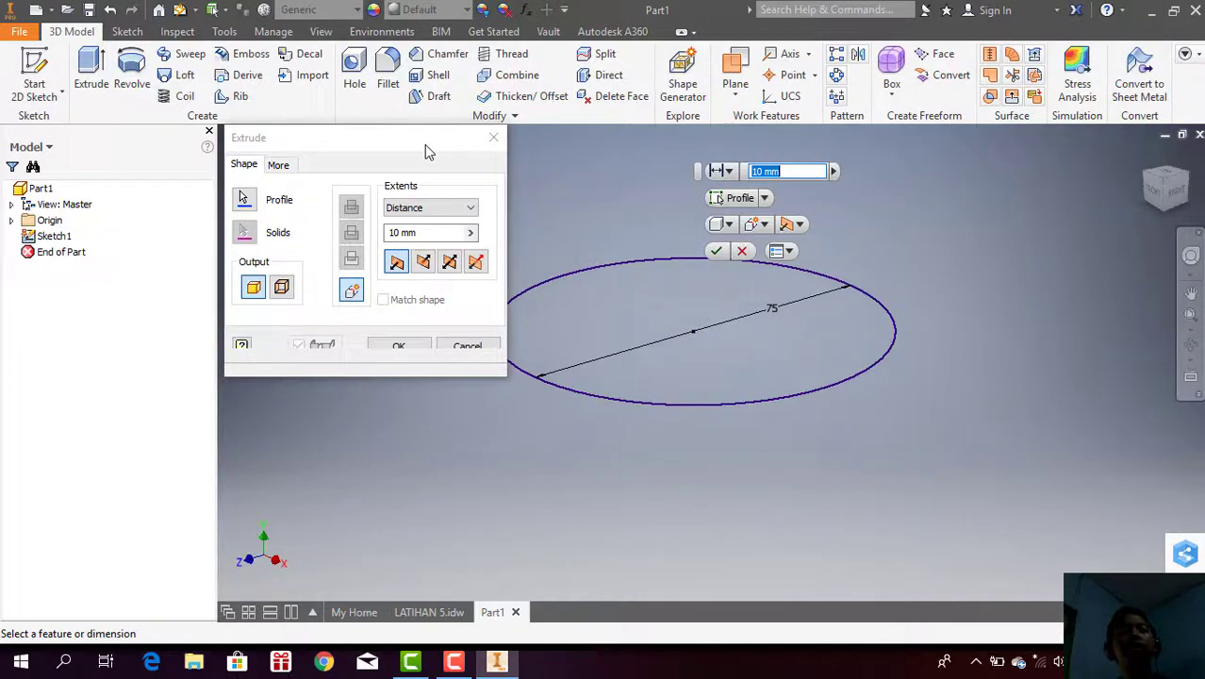
Step: Extrude the Ø75 circle 22 mm into a cylinder, then view the LATIHAN 5 drawing
mouse_move(424, 145)
mouse_down()
mouse_move(636, 351)
mouse_move(291, 132)
mouse_up()
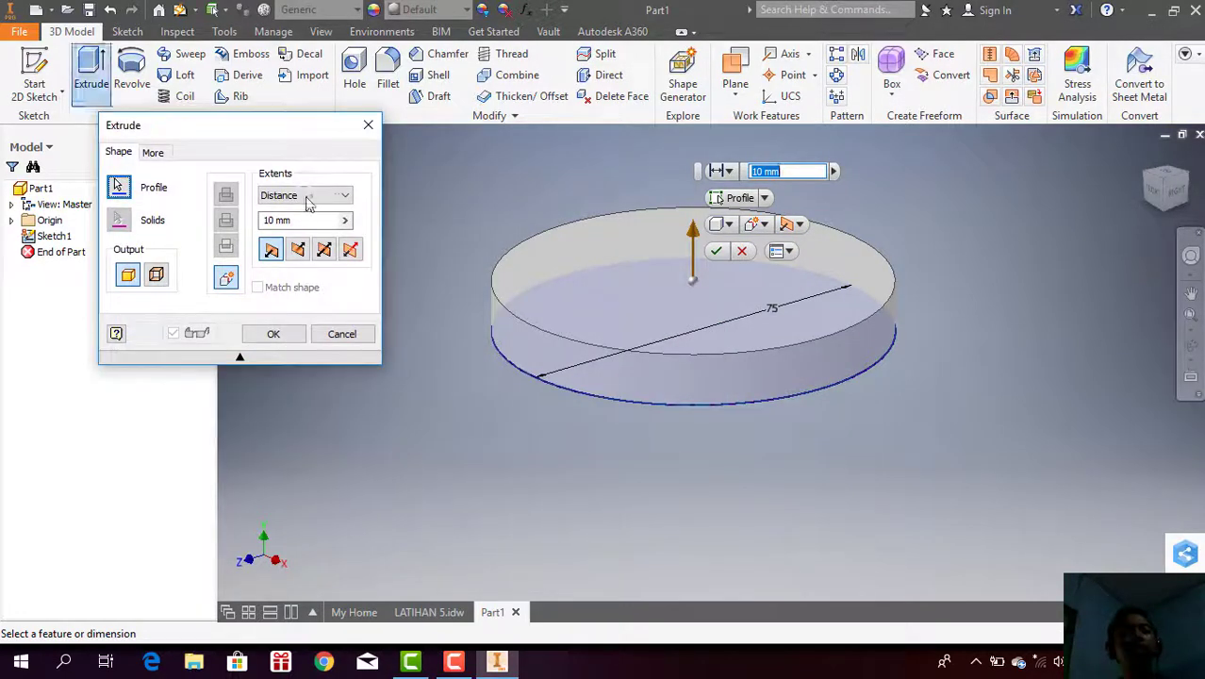
click(281, 219)
key(BackSpace)
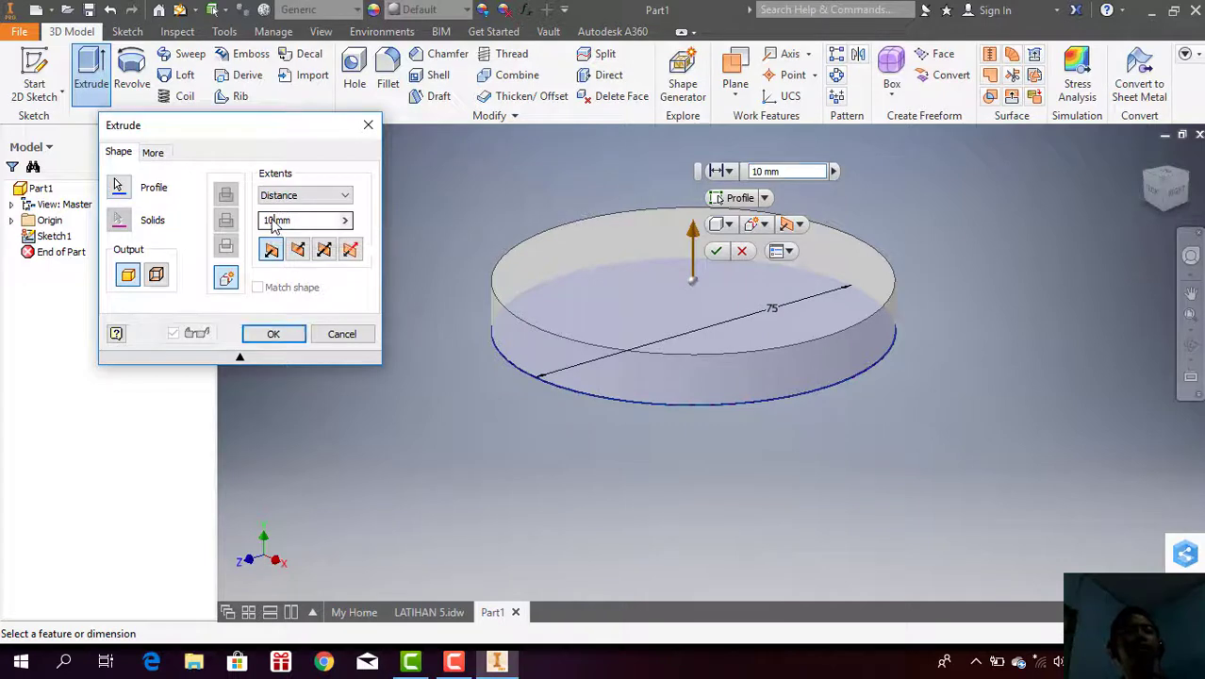
key(BackSpace)
key(BackSpace)
text(22)
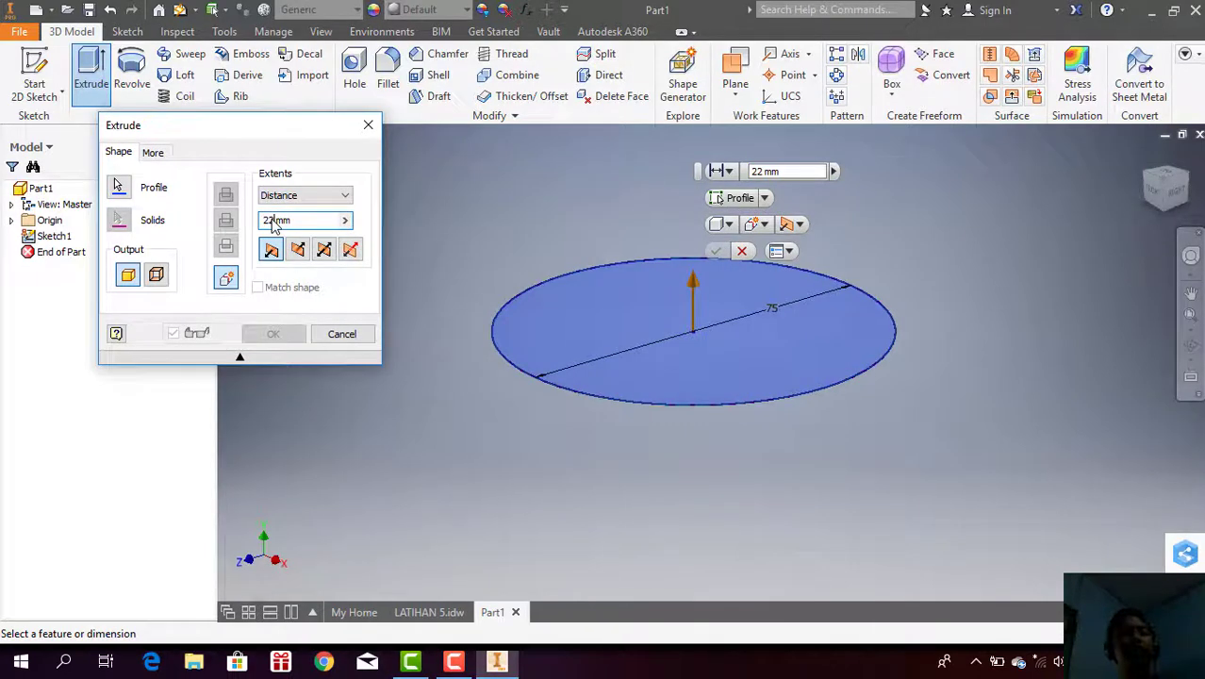
click(291, 342)
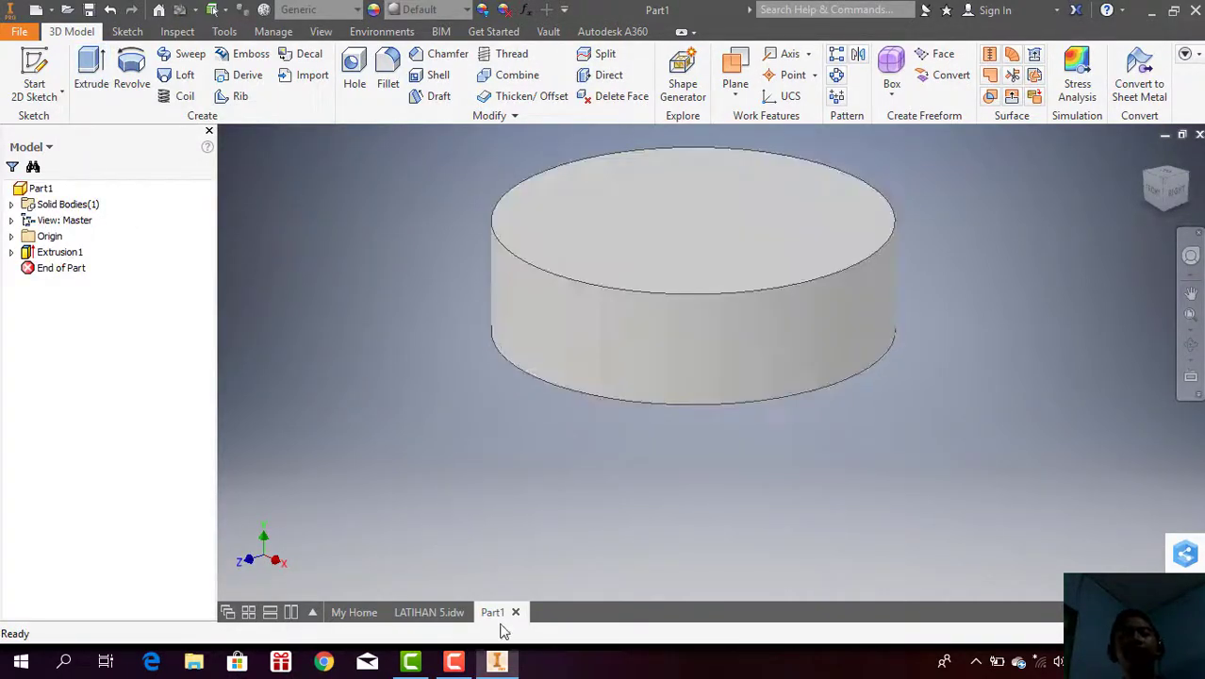
click(429, 612)
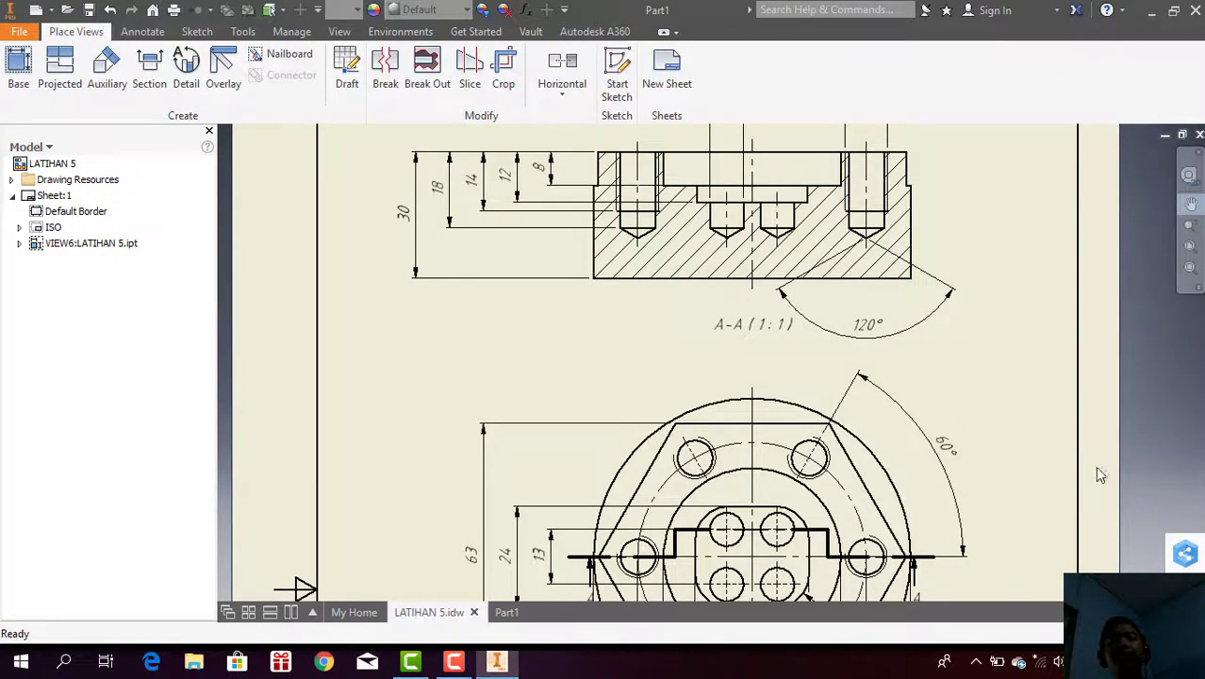
Step: Pan the LATIHAN 5 drawing to study section A-A and the hexagon view, then return to Part1
click(1192, 208)
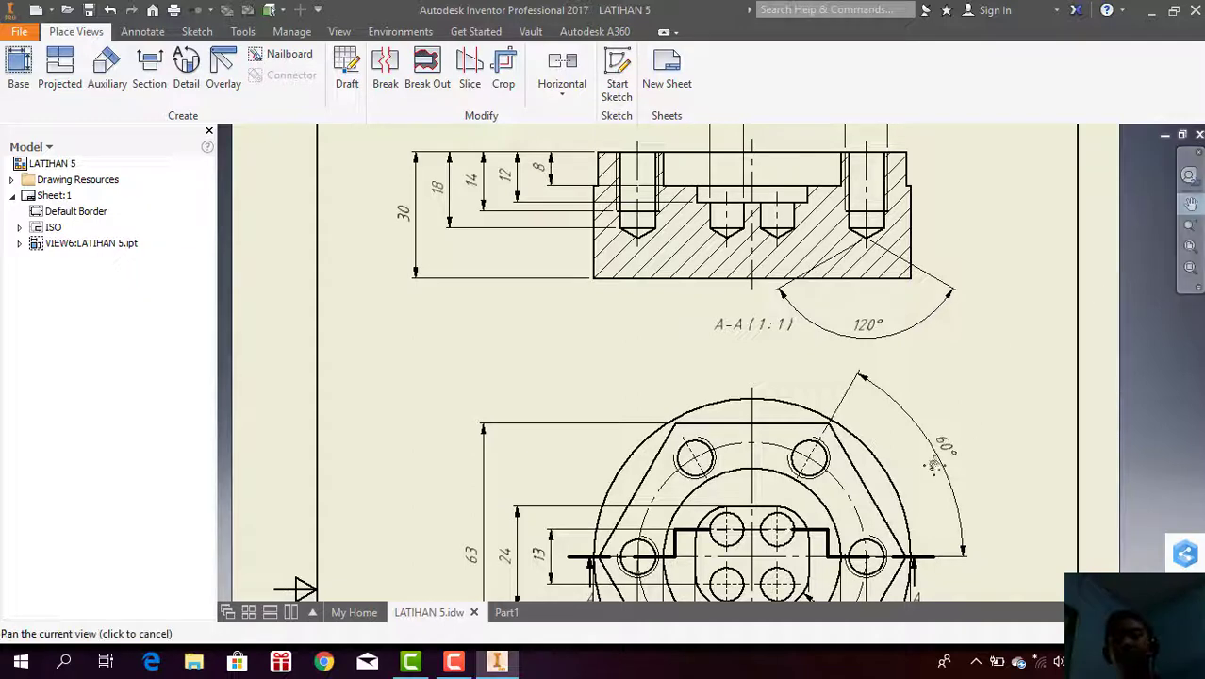
drag(930, 465, 931, 306)
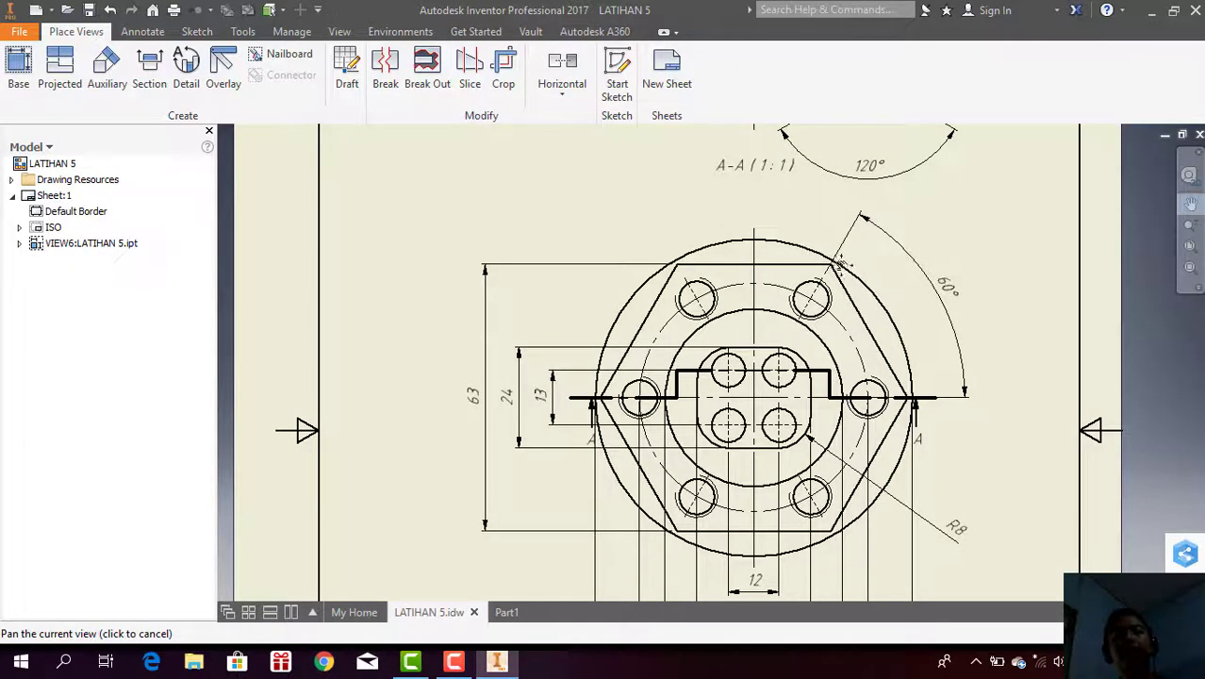
drag(840, 268, 827, 420)
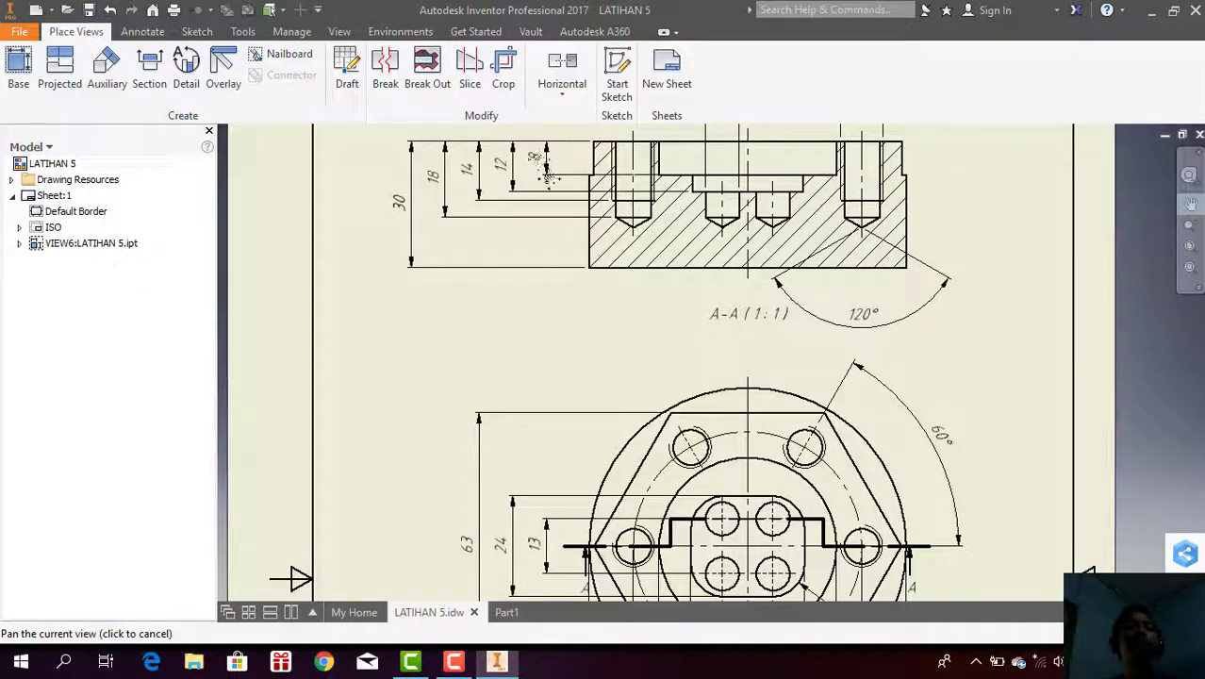
mouse_move(816, 446)
mouse_down()
mouse_move(802, 283)
mouse_move(801, 363)
mouse_up()
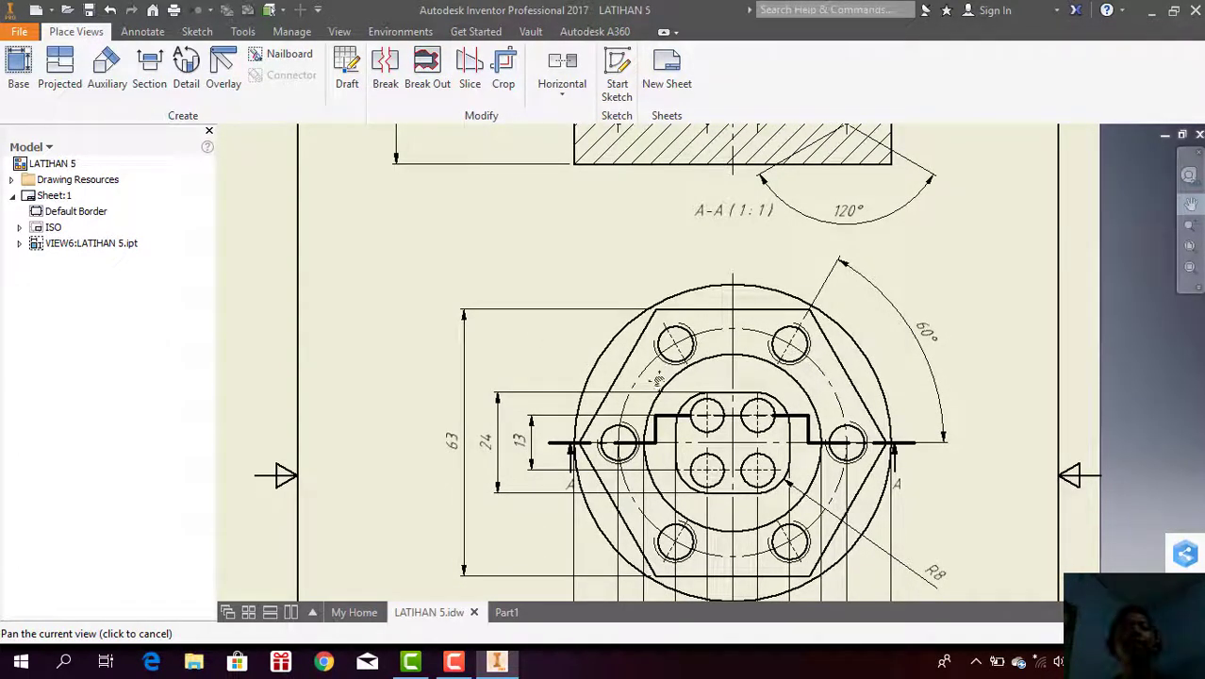
drag(659, 374, 677, 551)
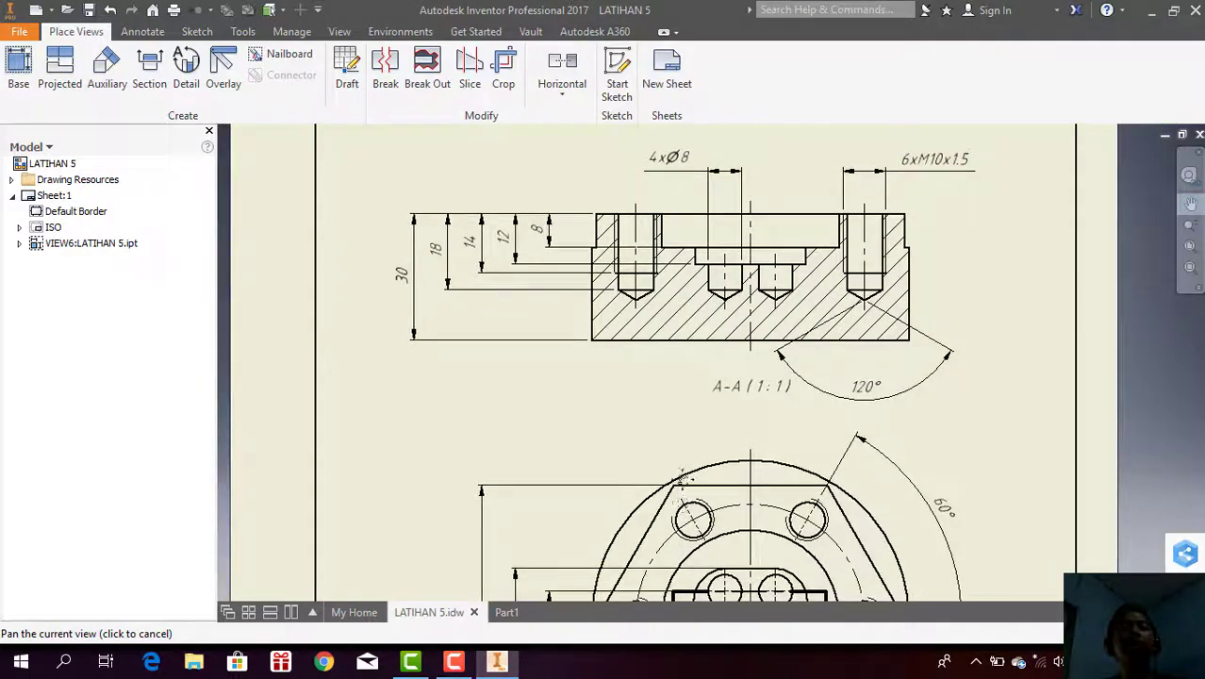
drag(682, 479, 660, 304)
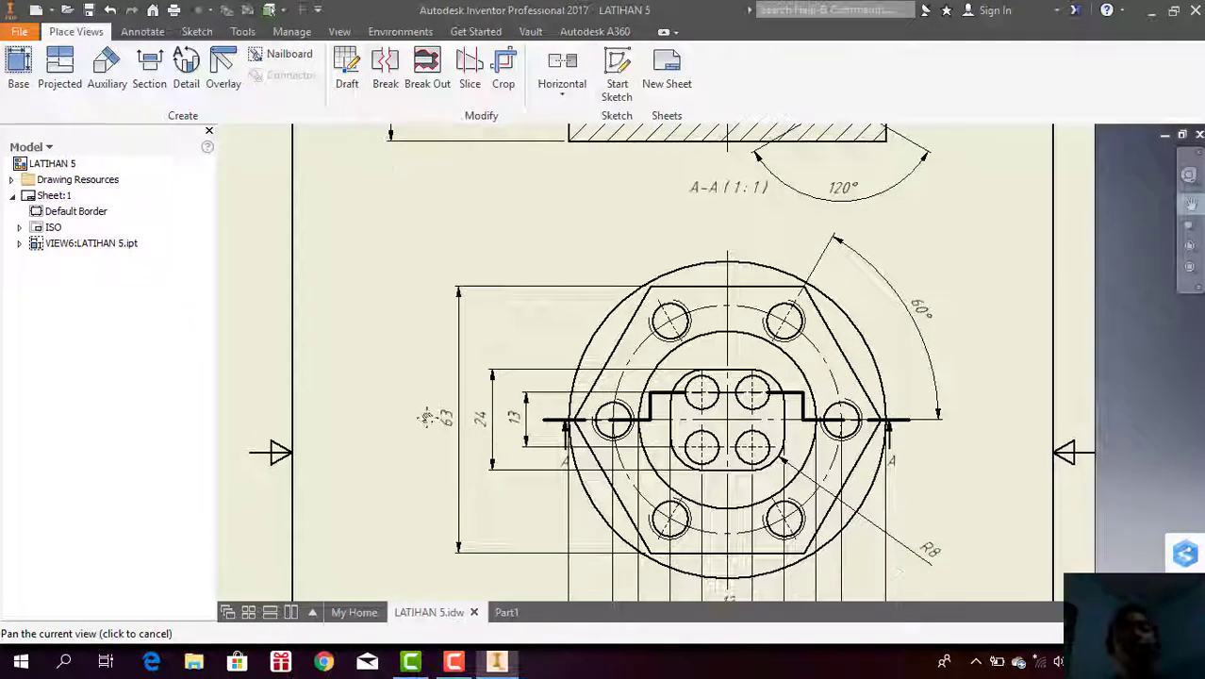
click(506, 613)
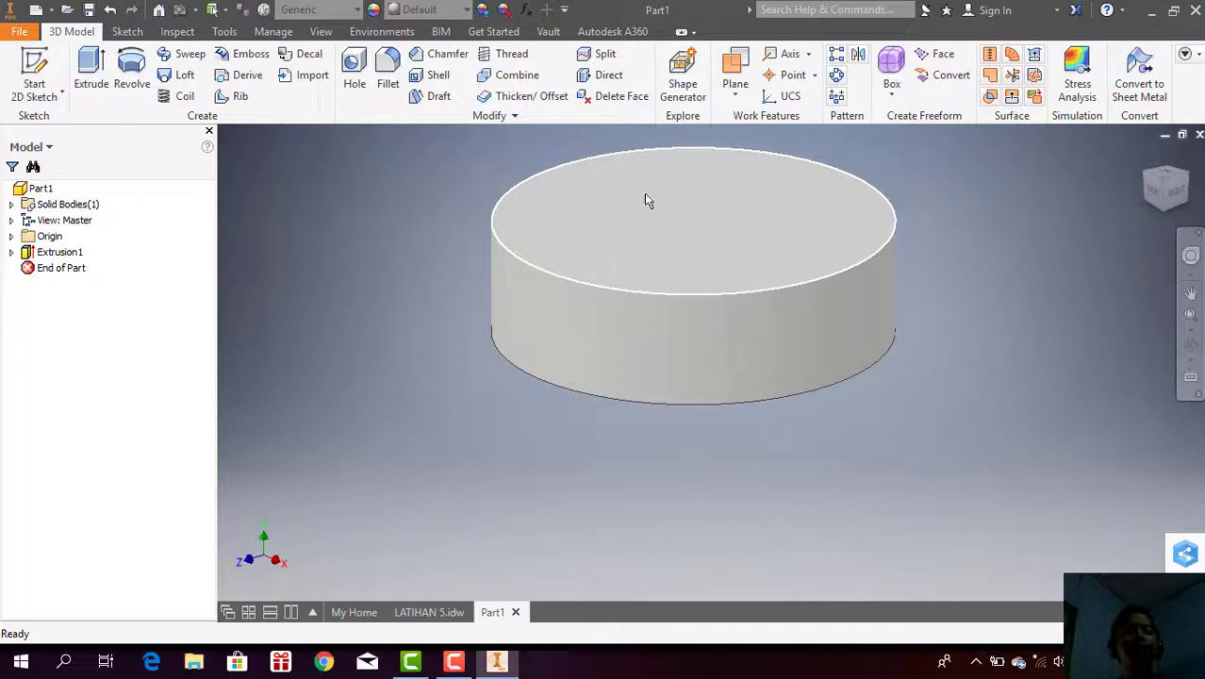
Step: Start a new sketch on the Ø75 cylinder's top face
click(689, 242)
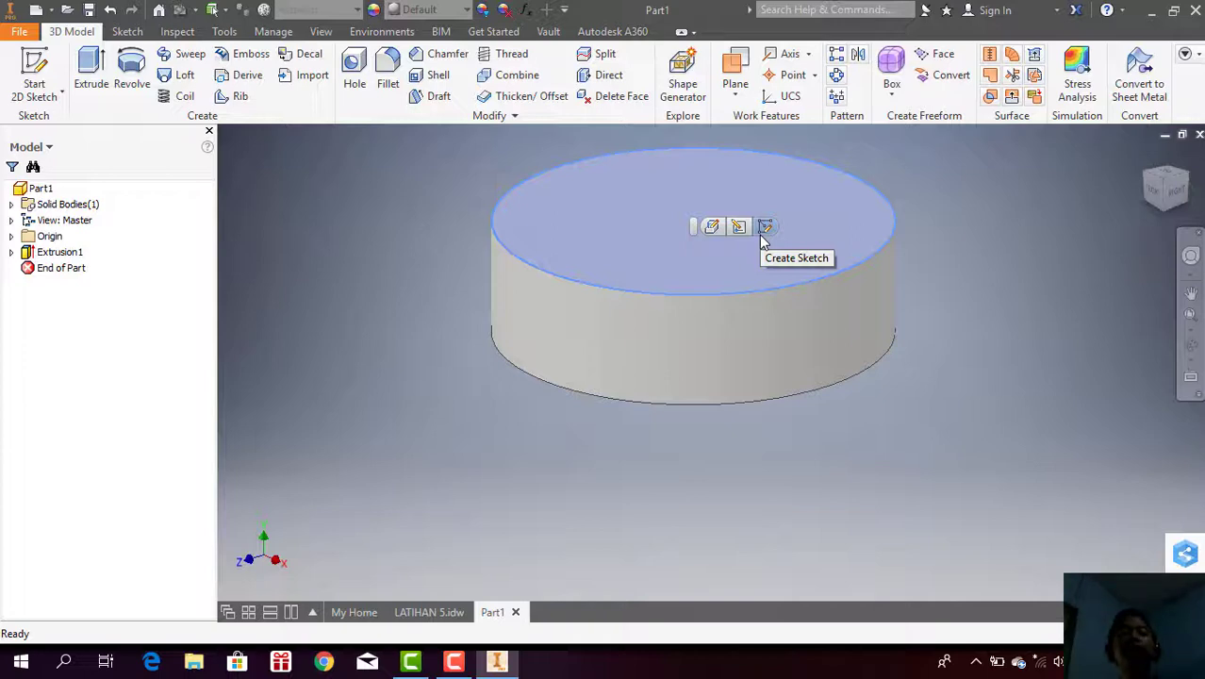
click(761, 235)
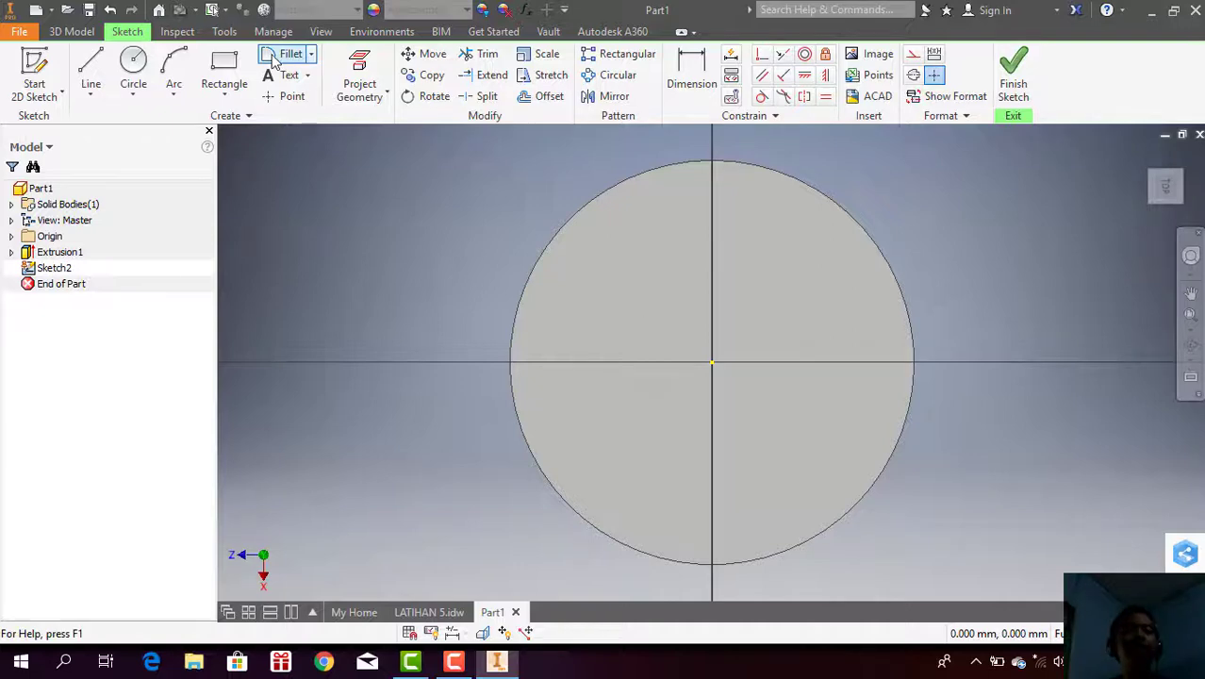
click(229, 101)
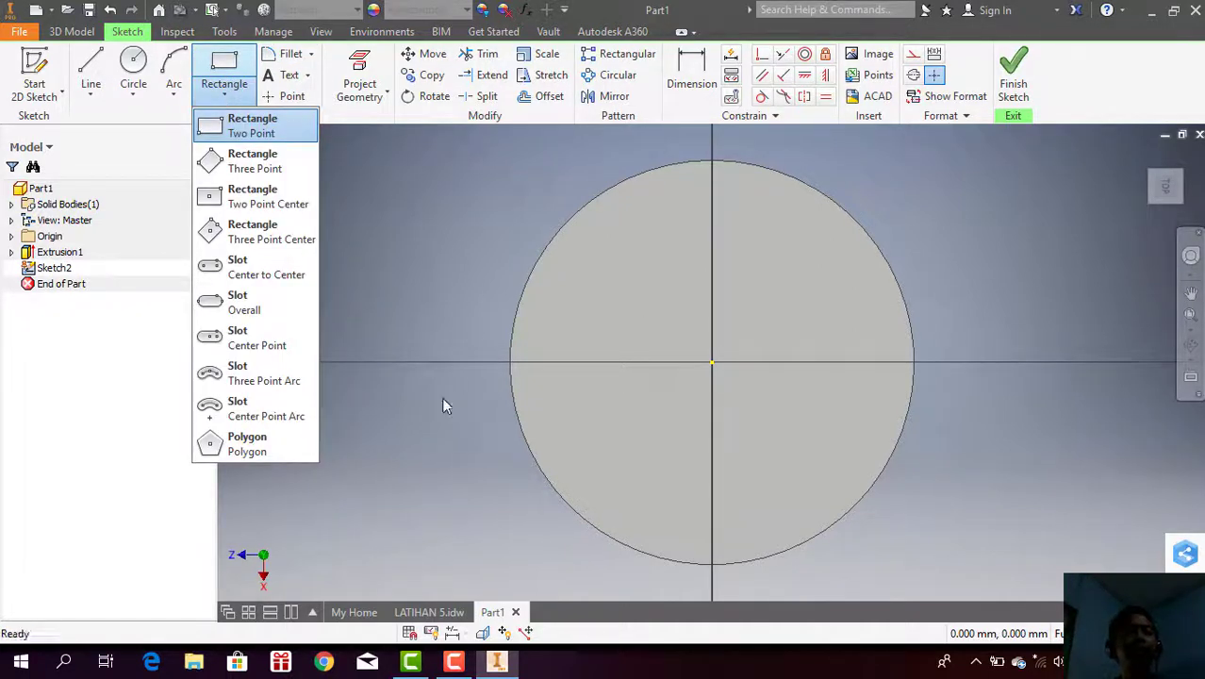
Step: Draw a 6-sided polygon centred on the origin with a corner on the Ø75 circle's edge
click(285, 439)
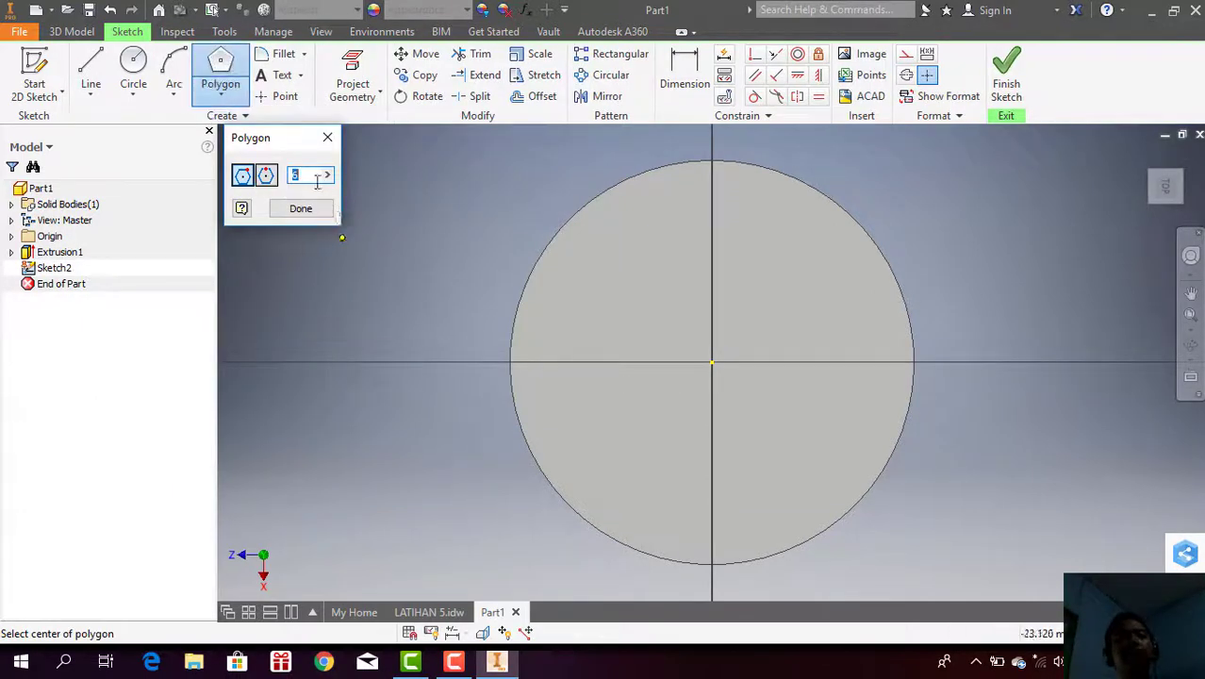
text(6)
click(306, 176)
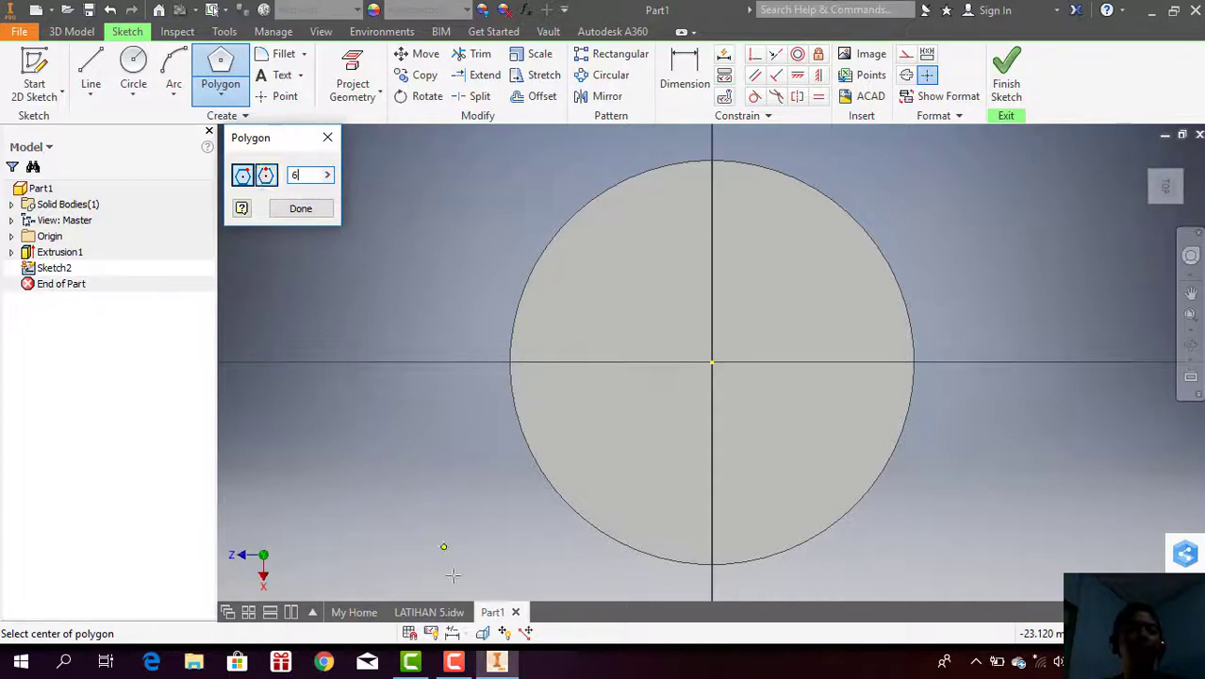
click(450, 615)
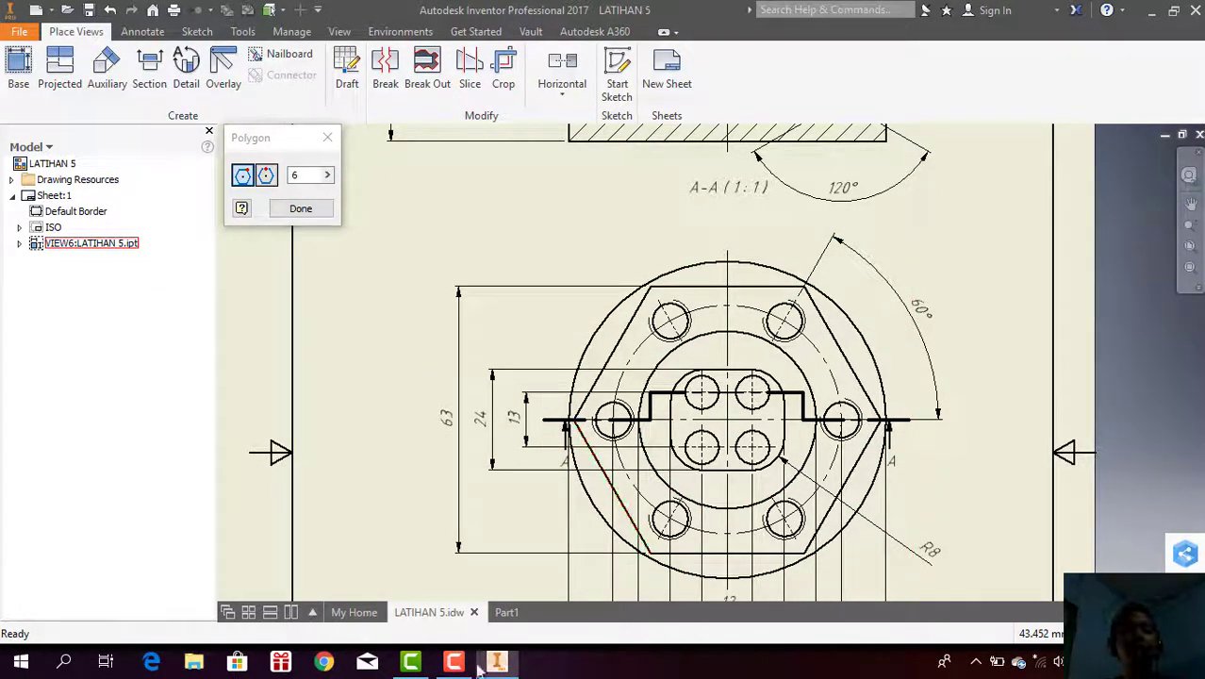
click(504, 614)
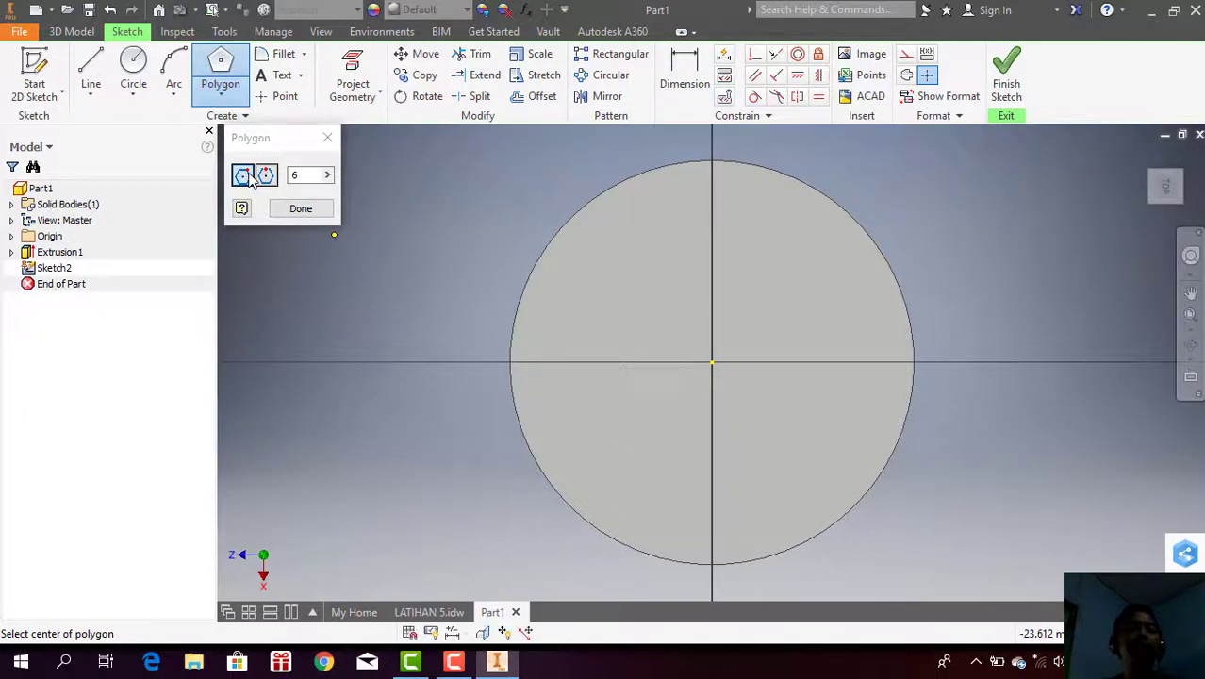
click(710, 362)
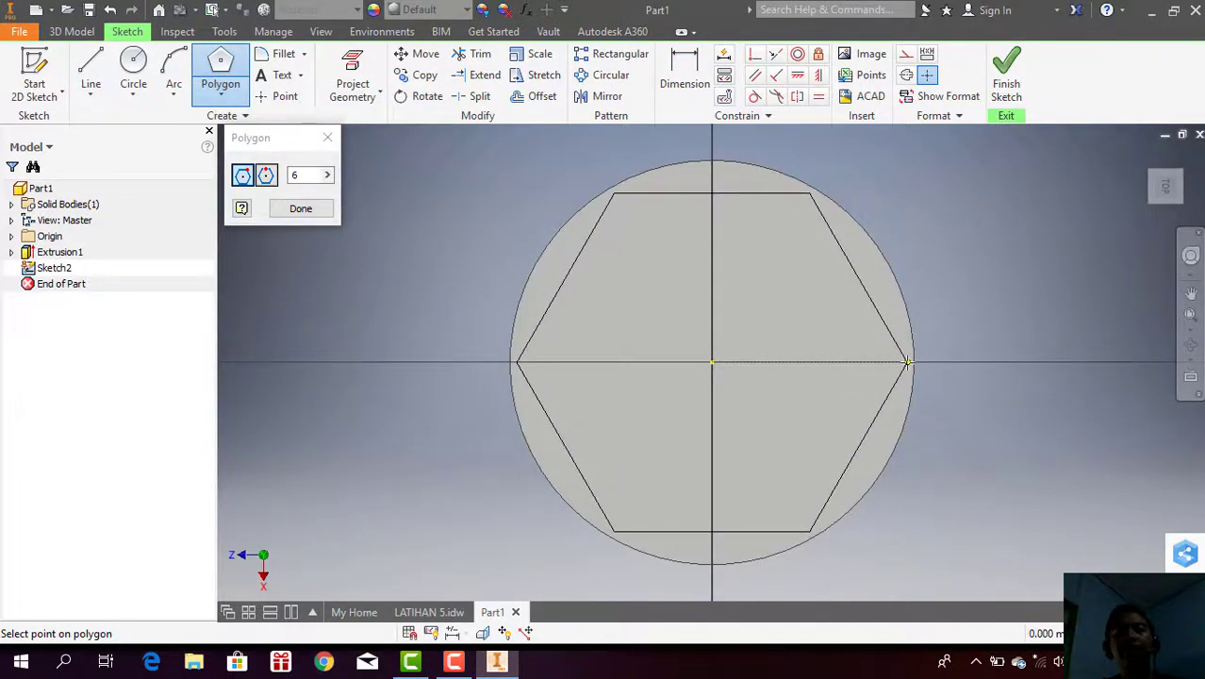
click(906, 362)
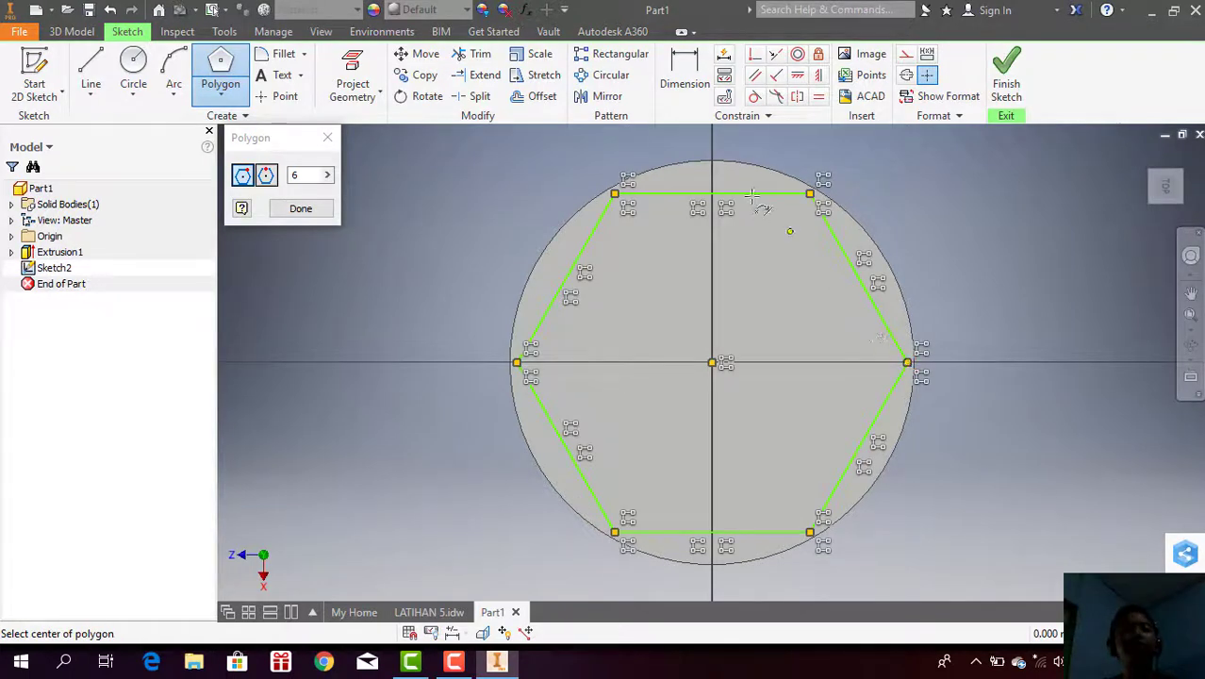
Step: Dimension the hexagon at 63 mm across flats and finish Sketch2
click(679, 62)
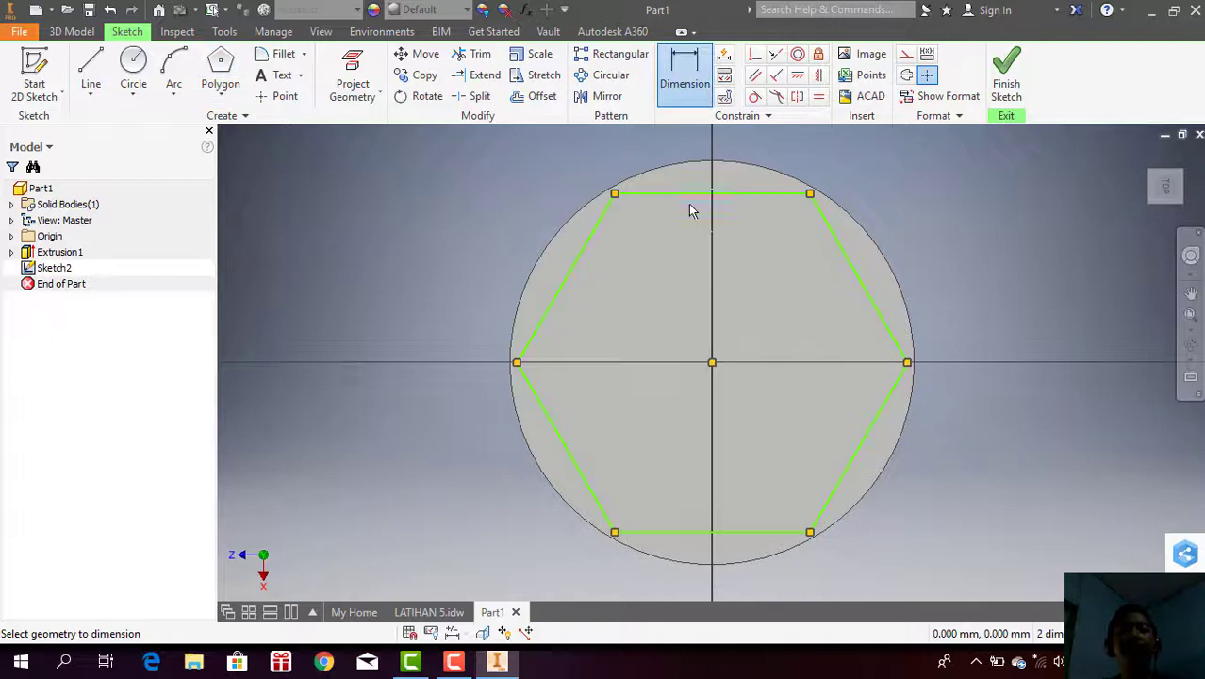
click(688, 194)
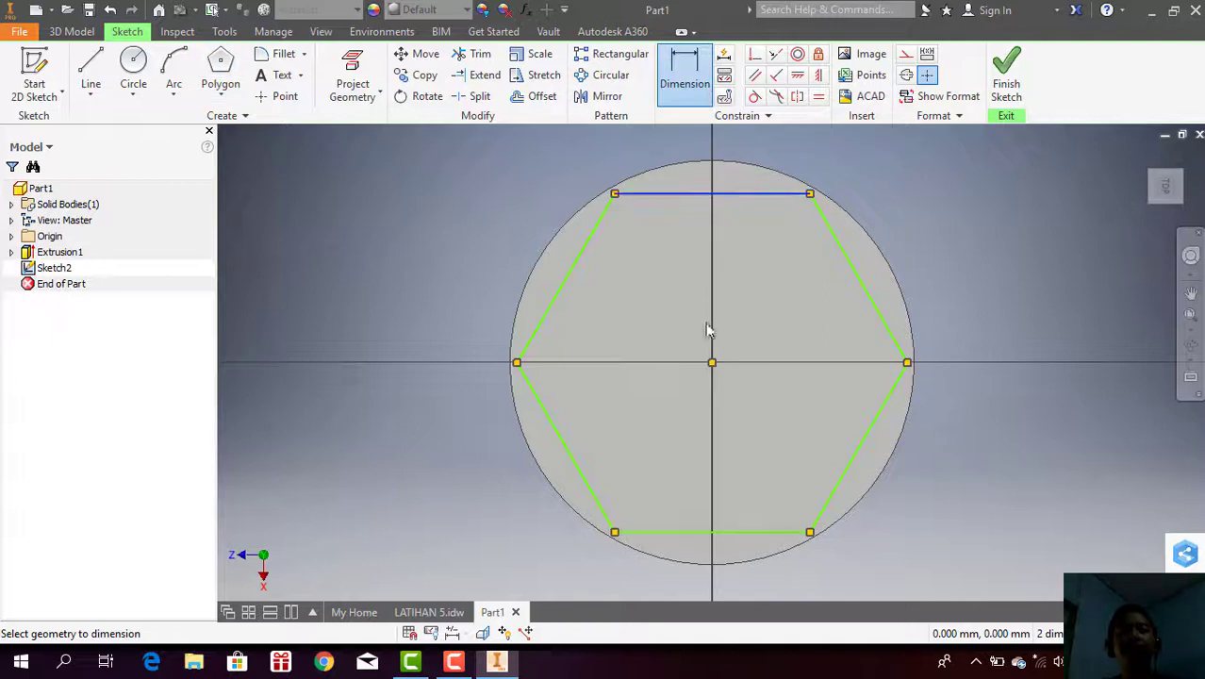
click(715, 531)
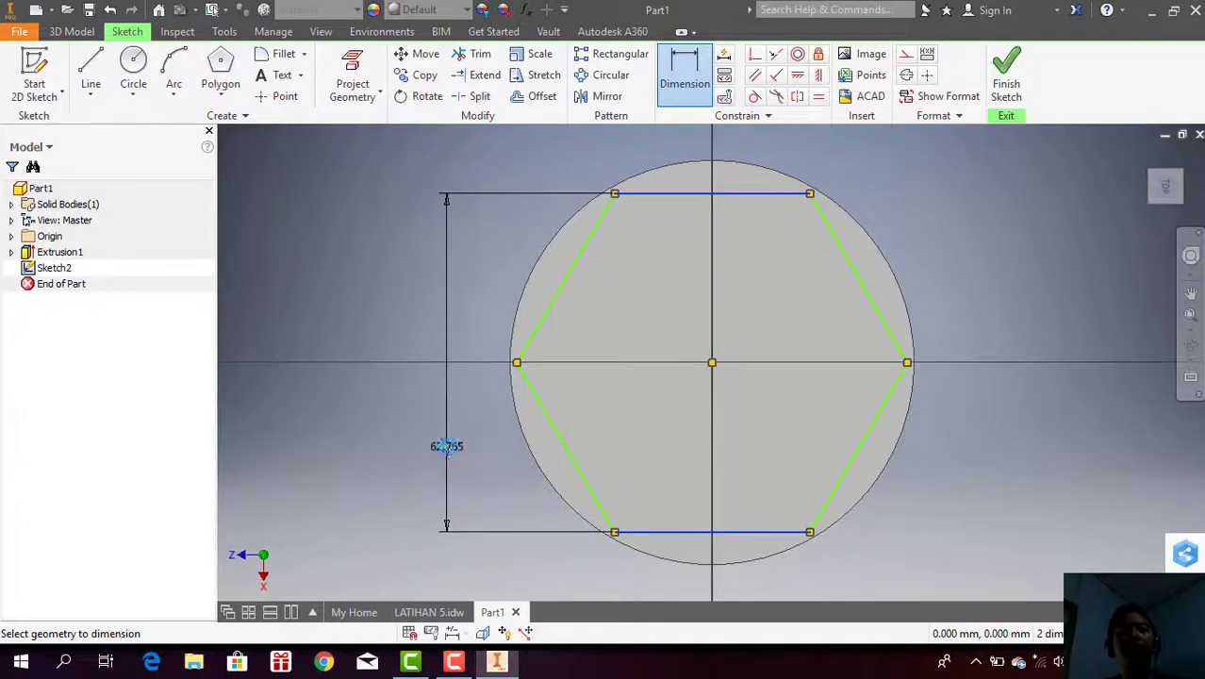
click(447, 446)
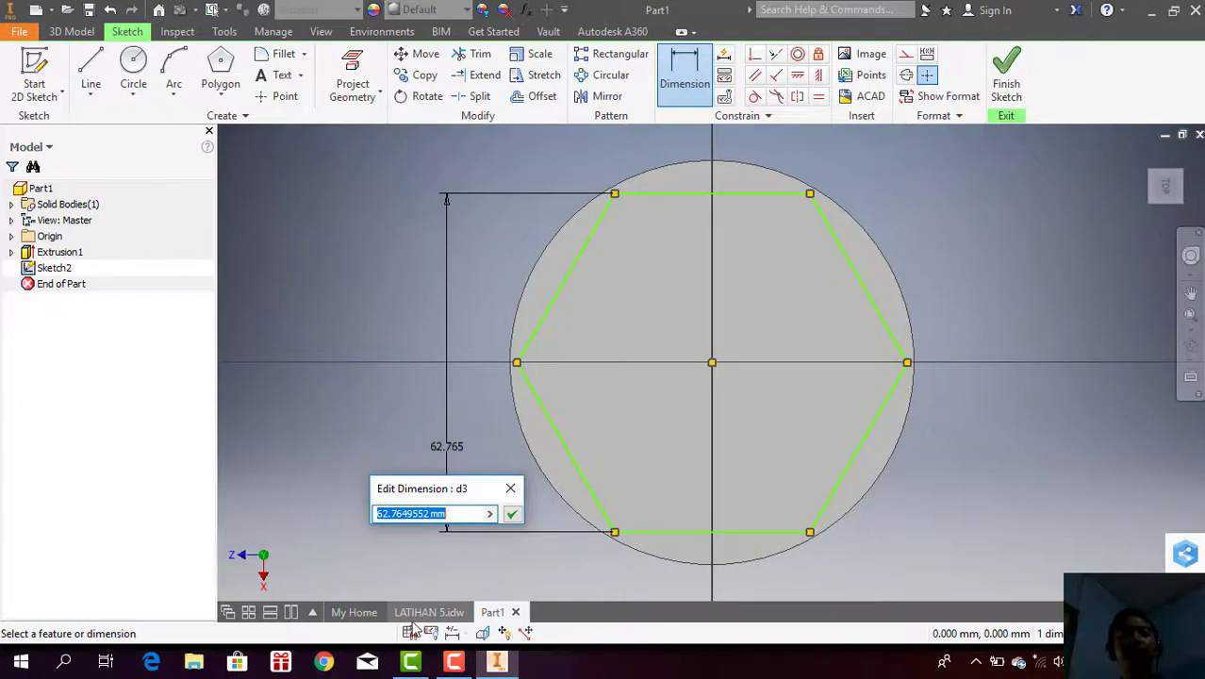
click(423, 613)
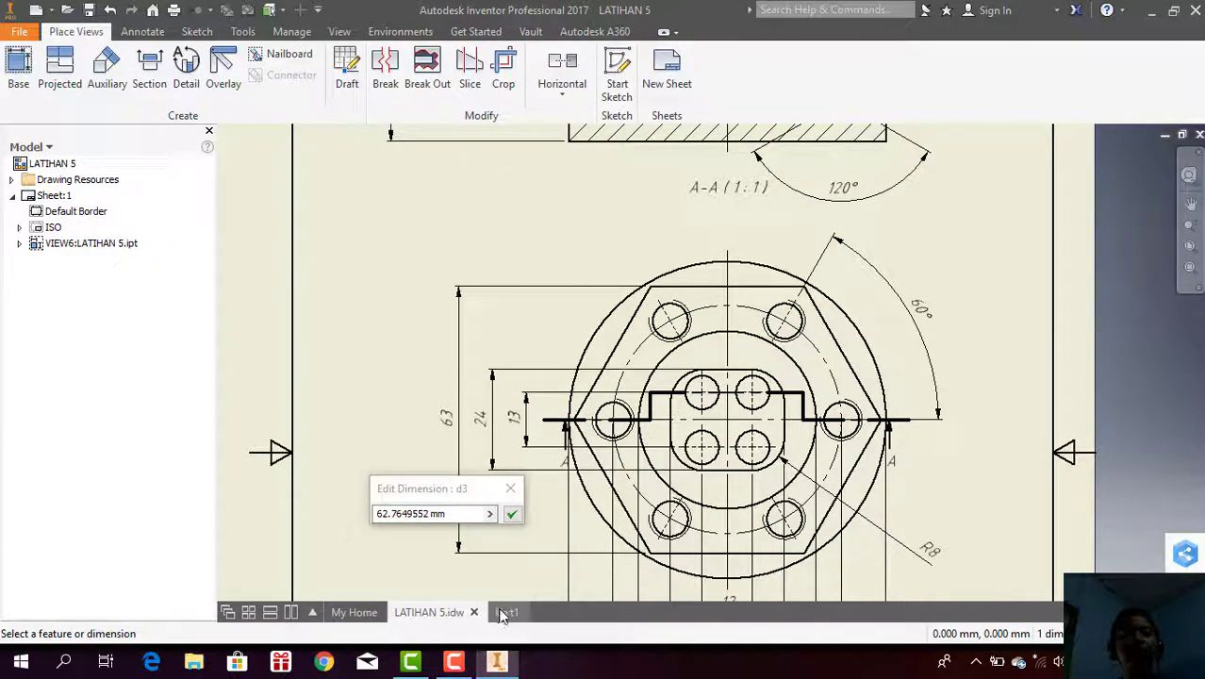
click(504, 612)
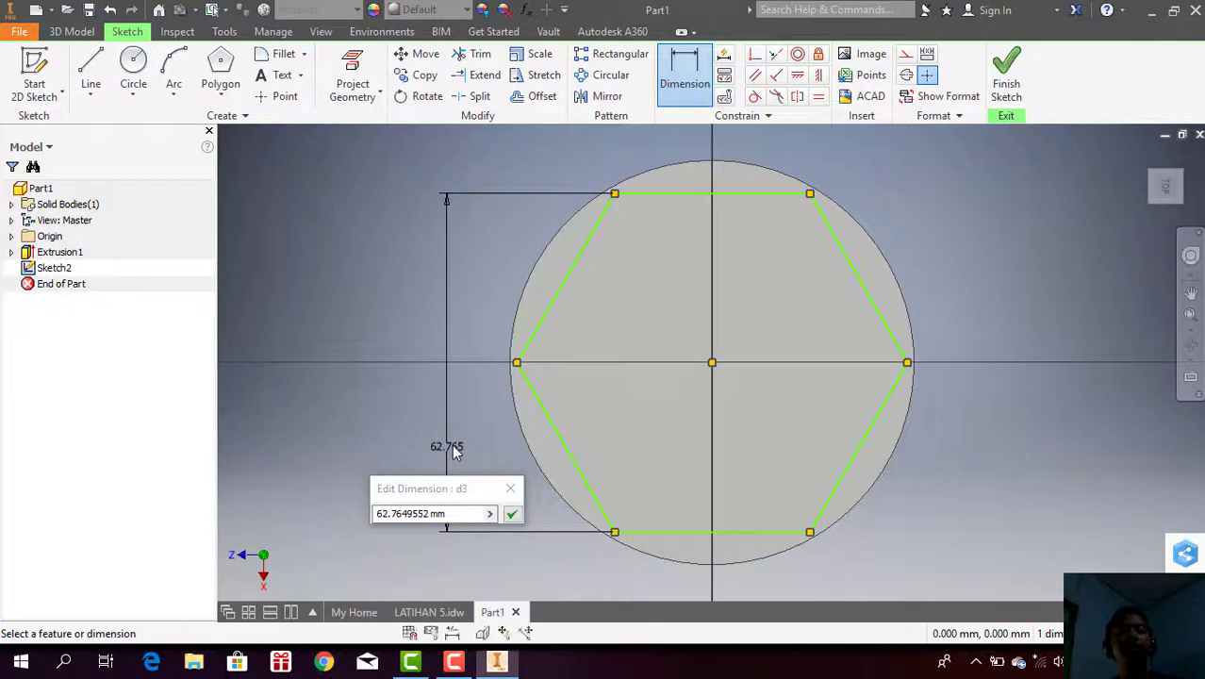
click(414, 512)
text(63)
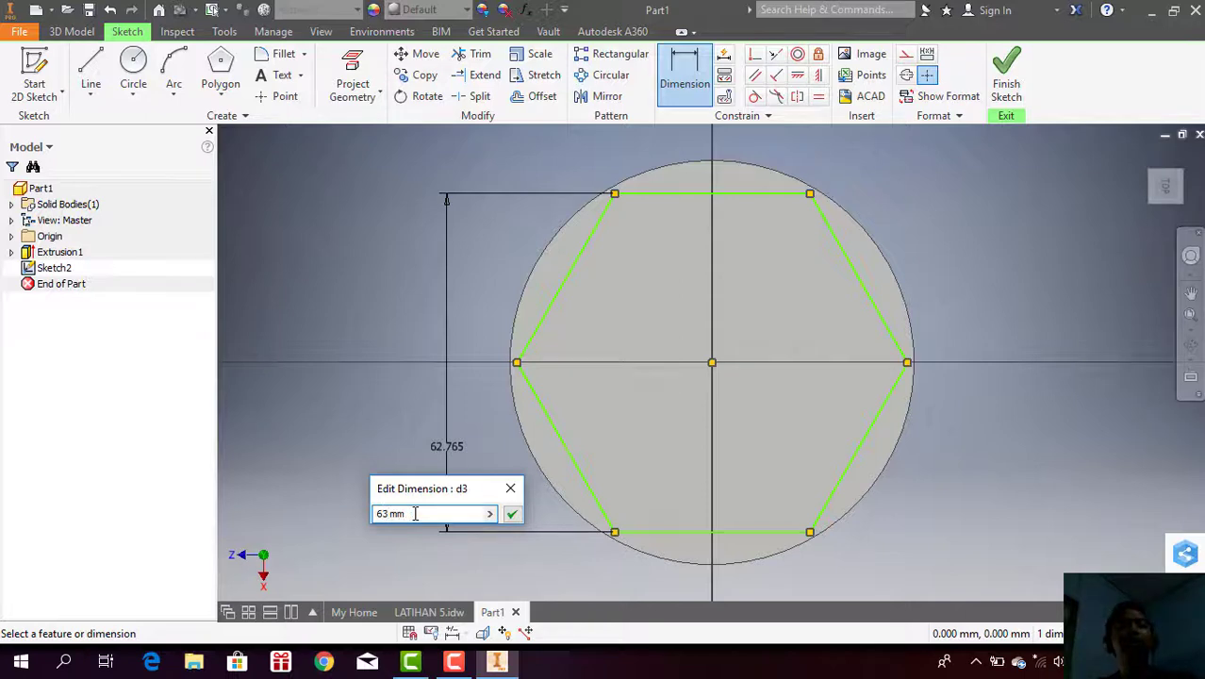
key(Return)
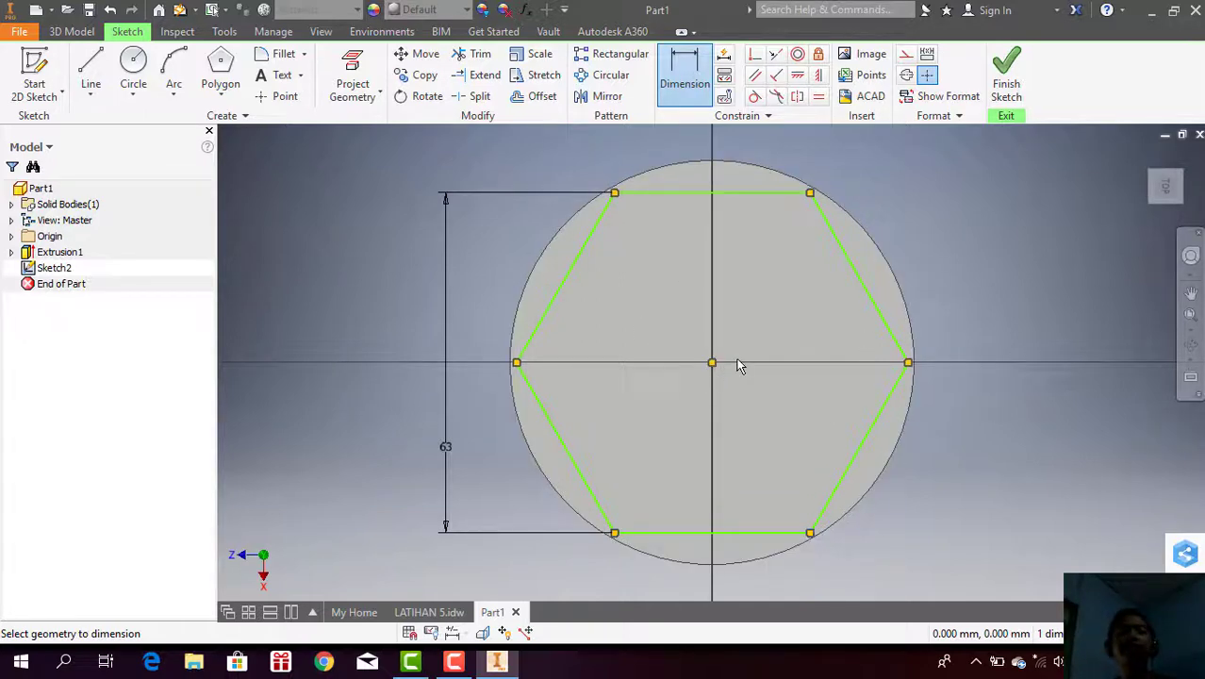
click(1009, 66)
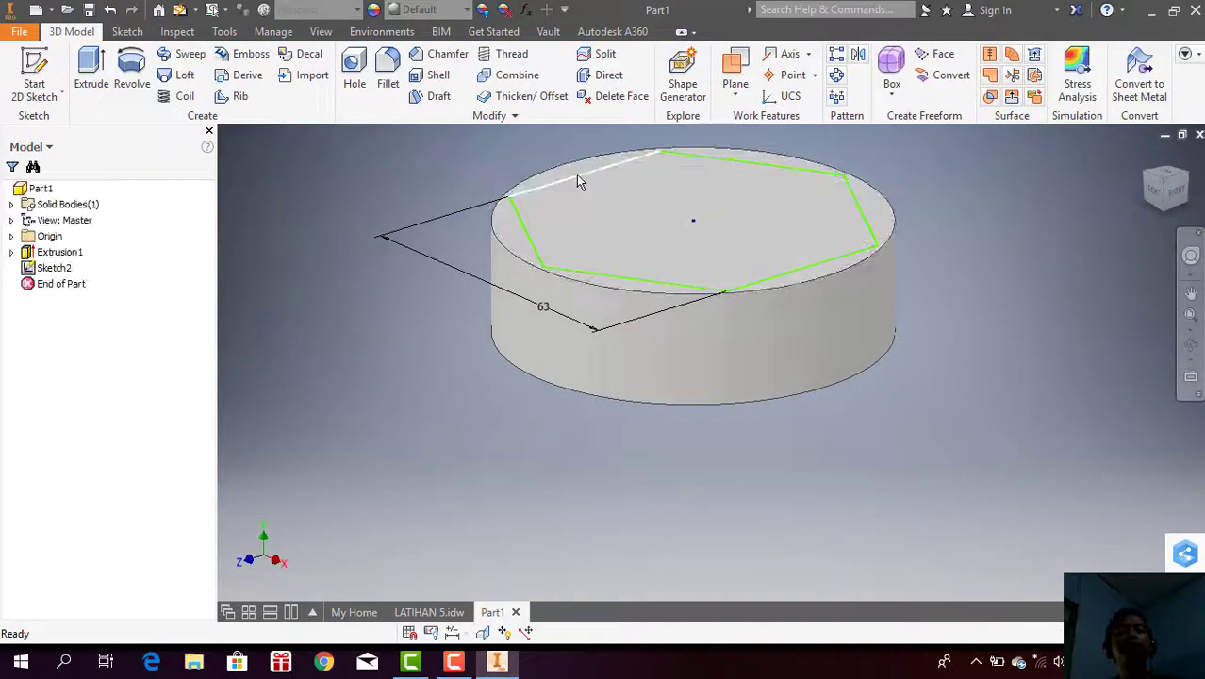
Step: Extrude the hexagon 8 mm up from the cylinder top and orbit to inspect it
click(91, 80)
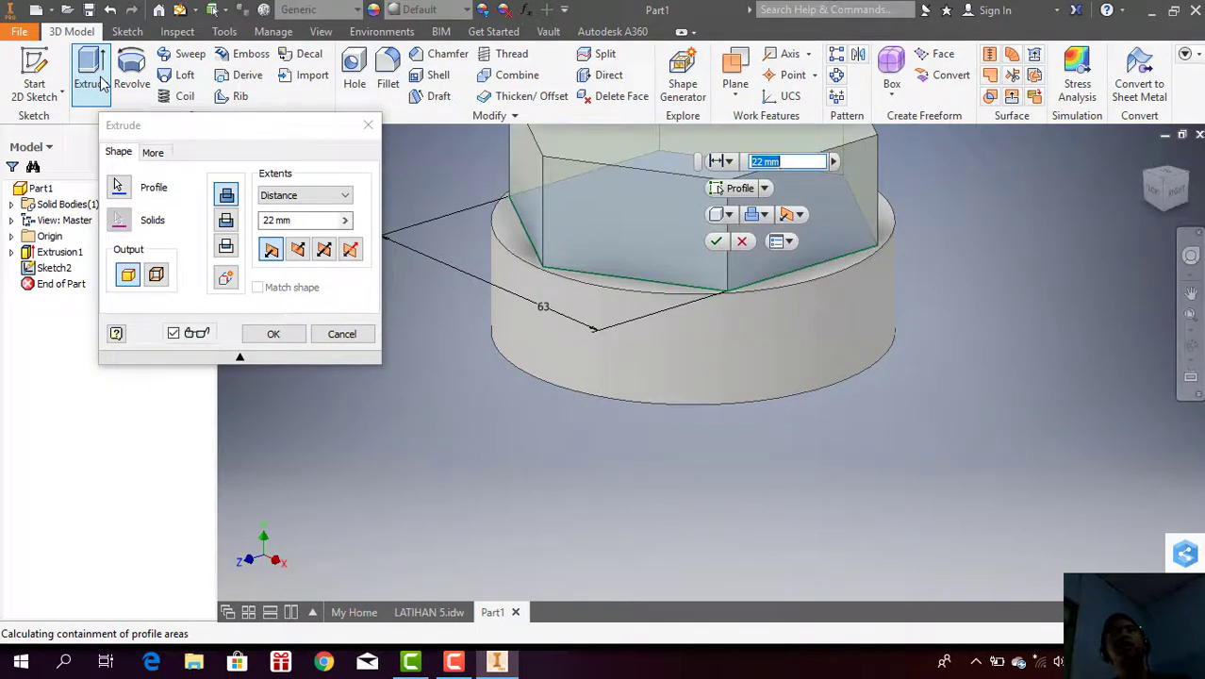
text(8)
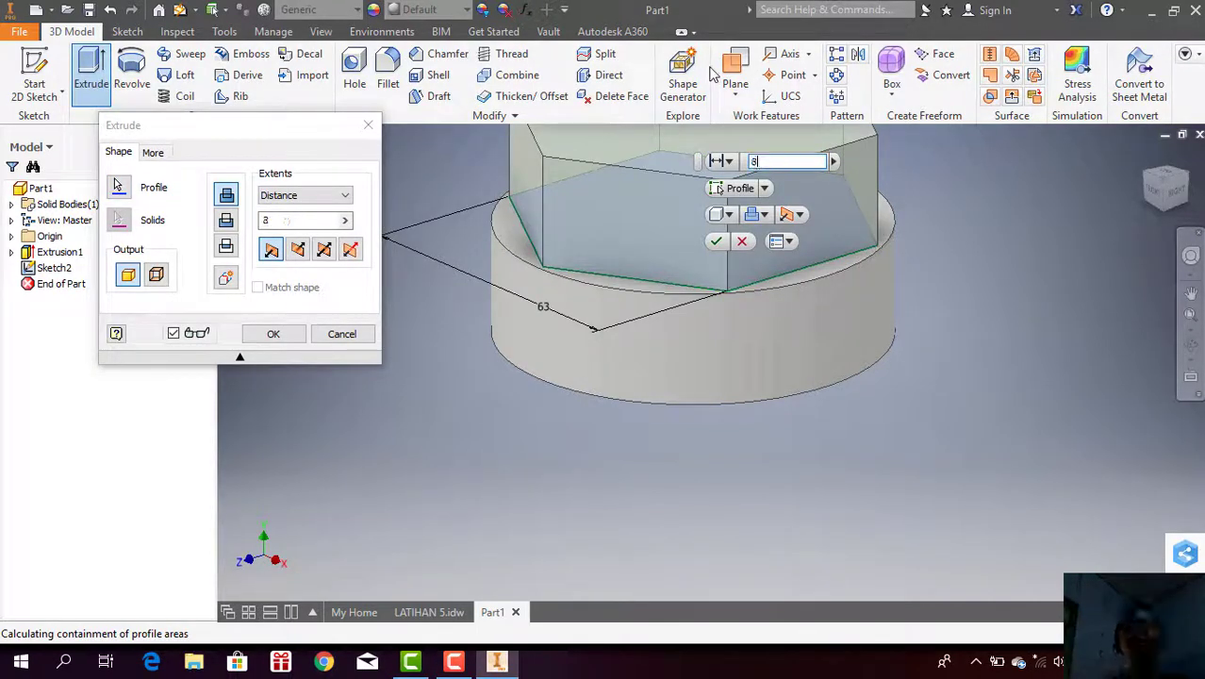
key(Return)
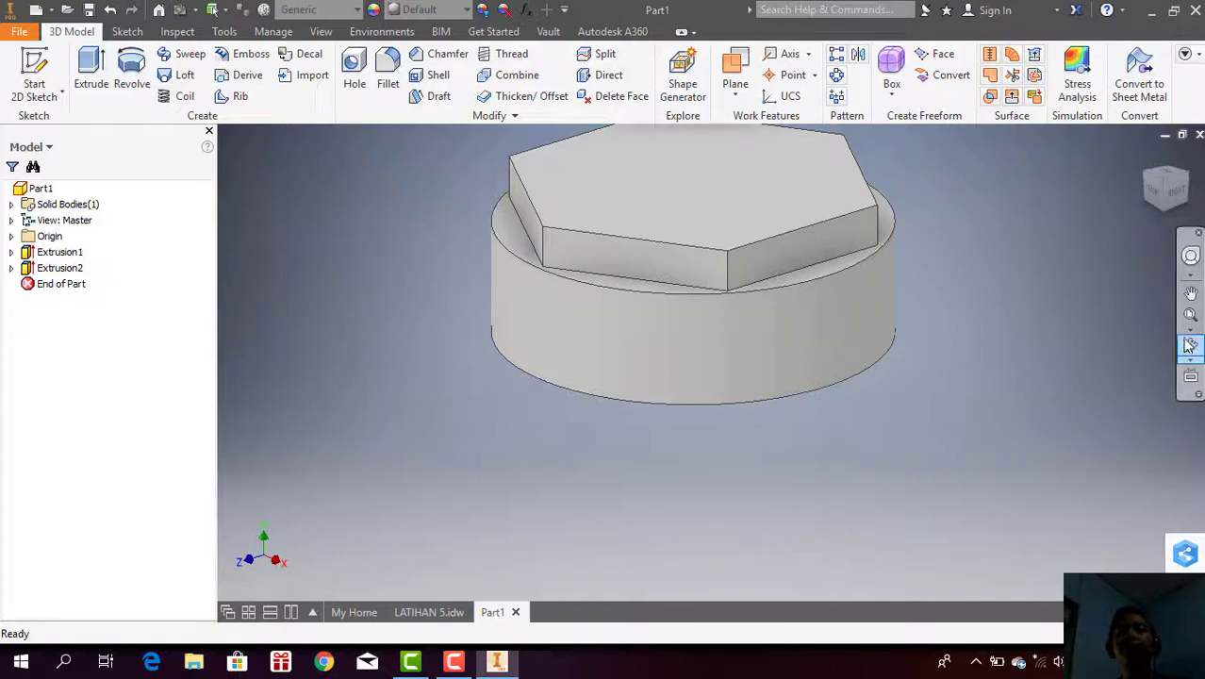
click(1190, 345)
mouse_move(726, 250)
mouse_down()
mouse_move(716, 297)
mouse_move(733, 321)
mouse_up()
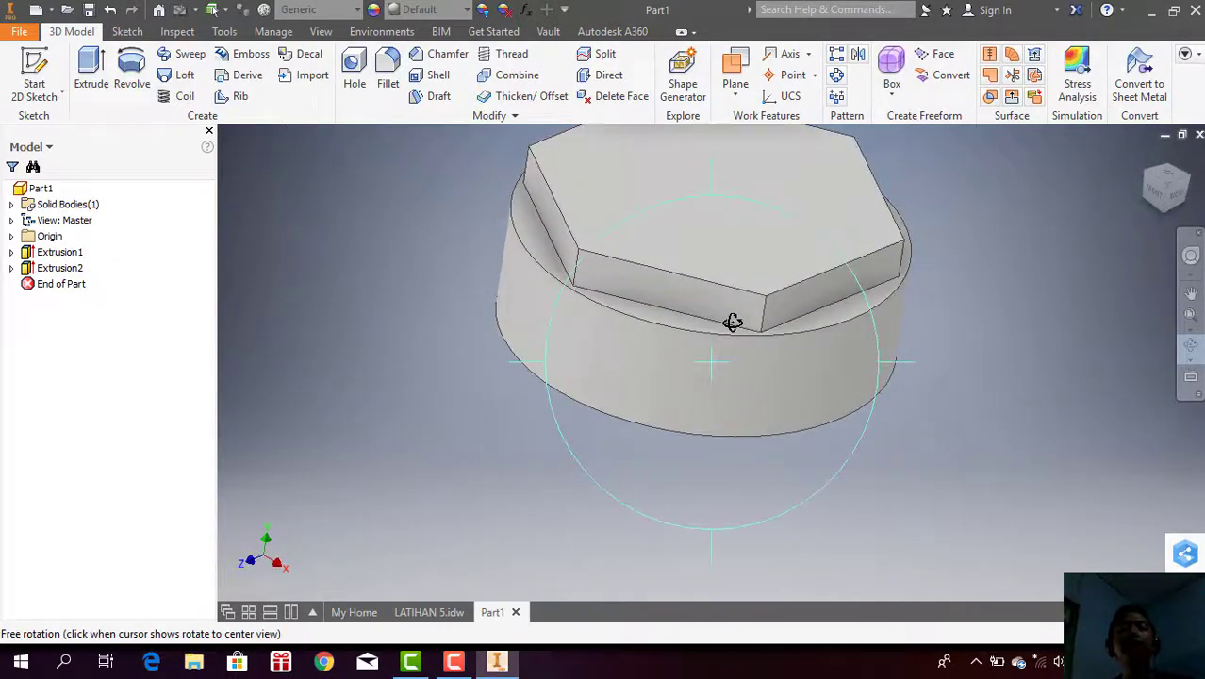
key(Escape)
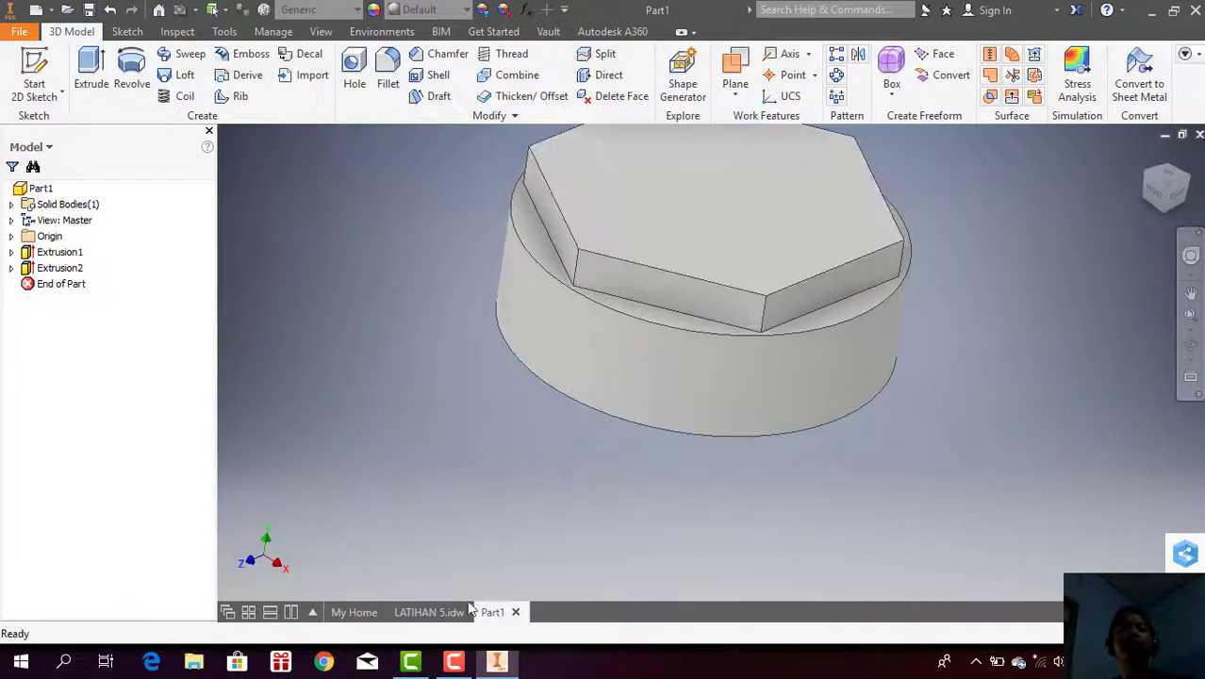
click(423, 613)
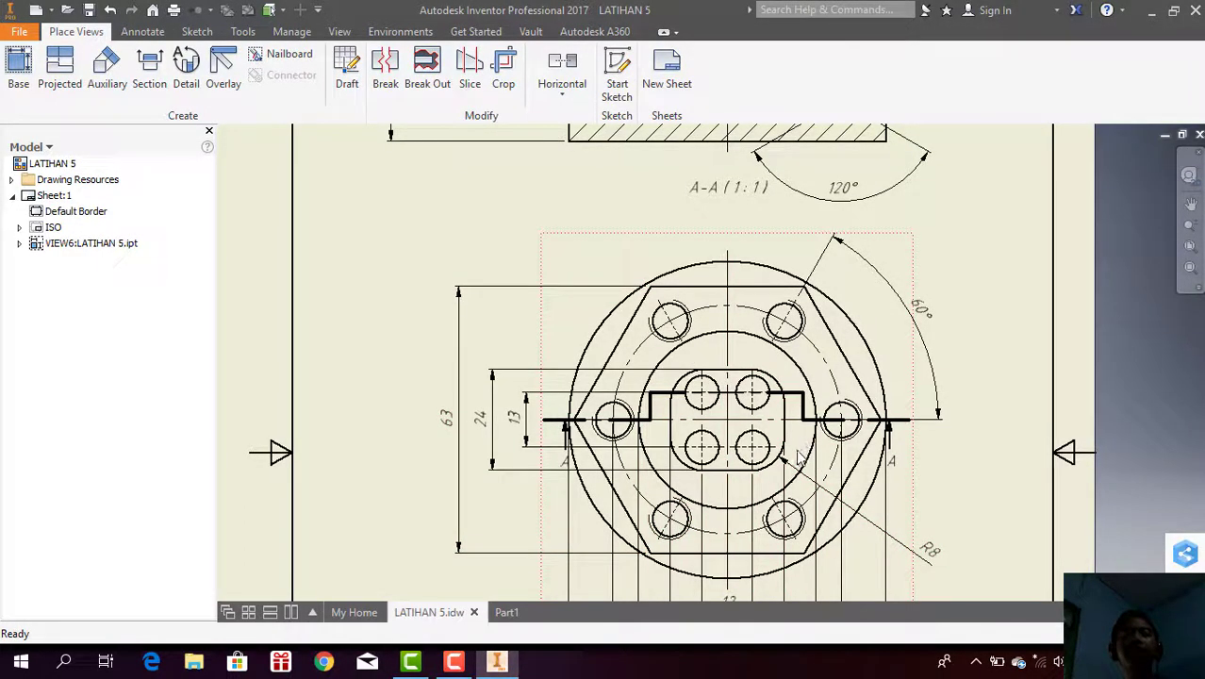
click(1190, 204)
drag(964, 263, 955, 418)
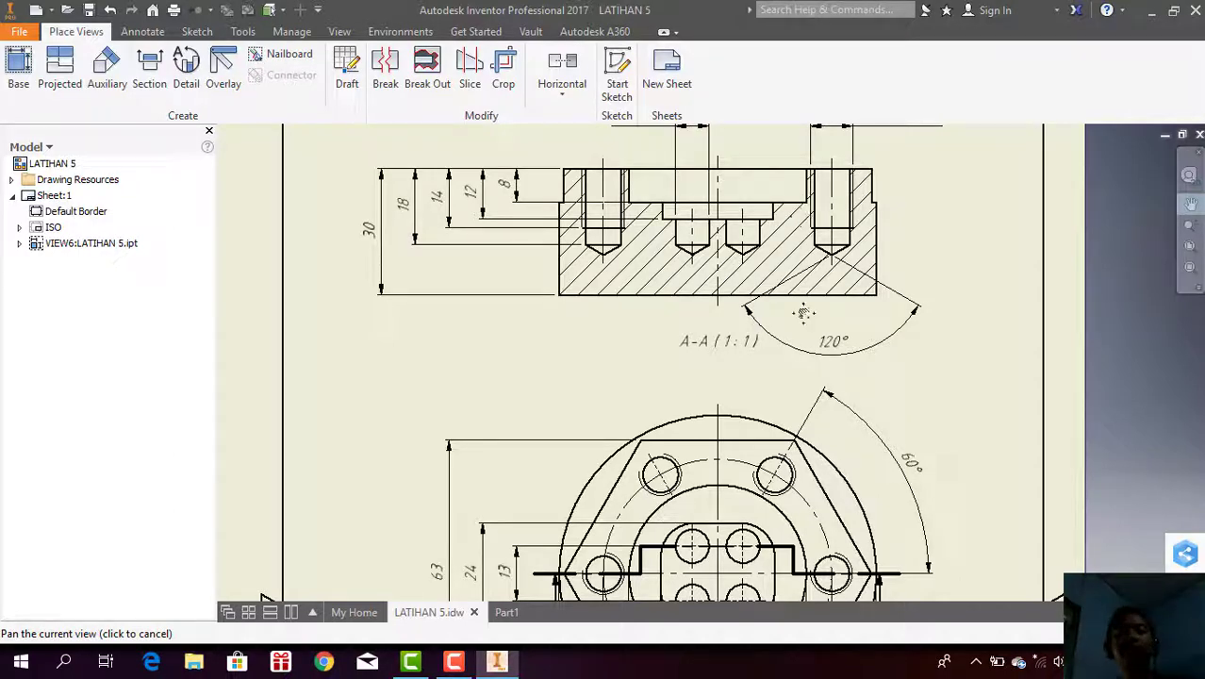
drag(803, 344, 781, 191)
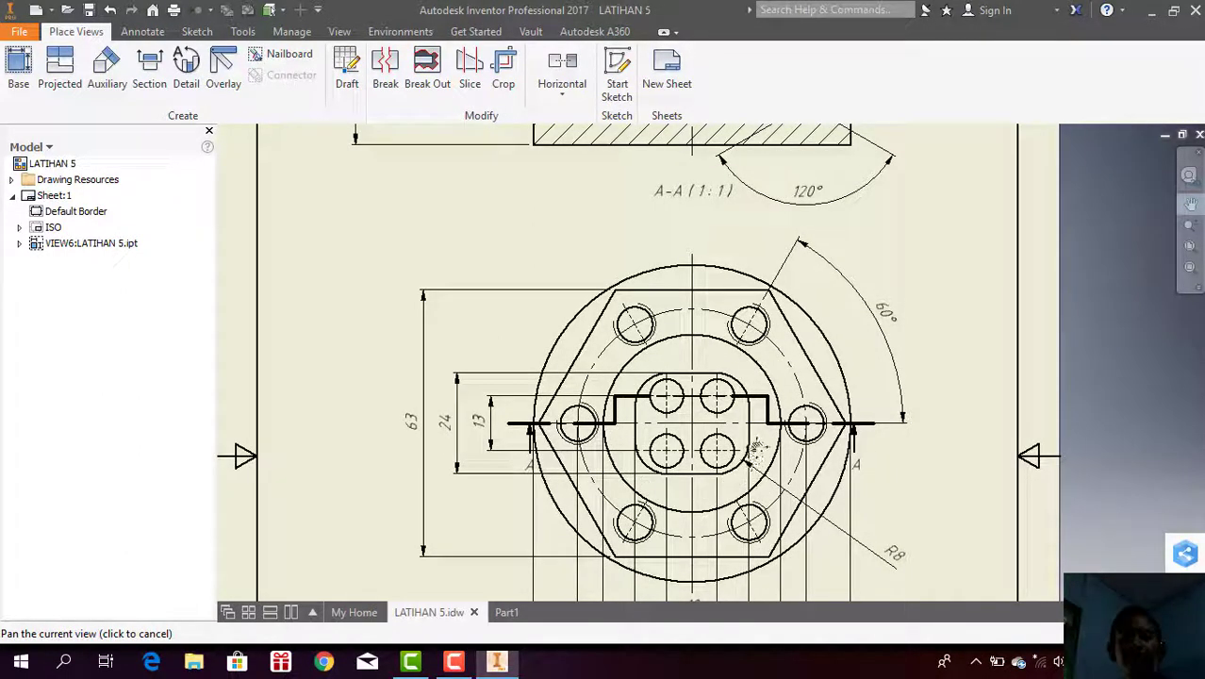
drag(764, 422, 759, 311)
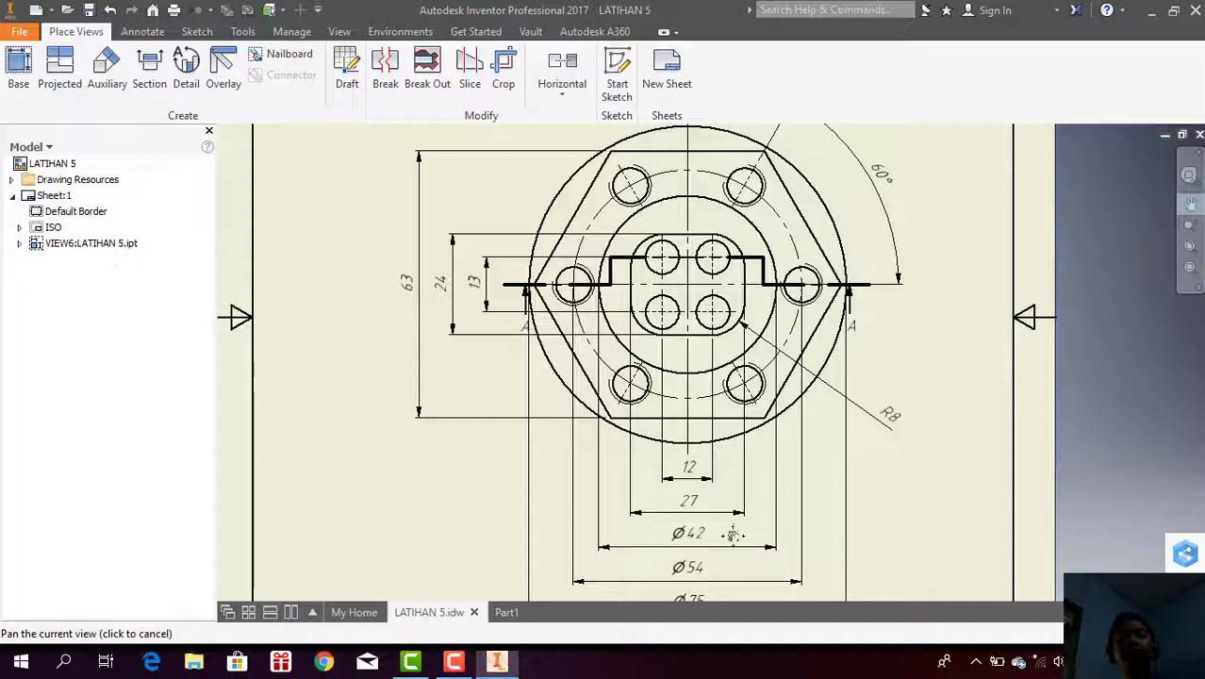
drag(746, 325, 746, 409)
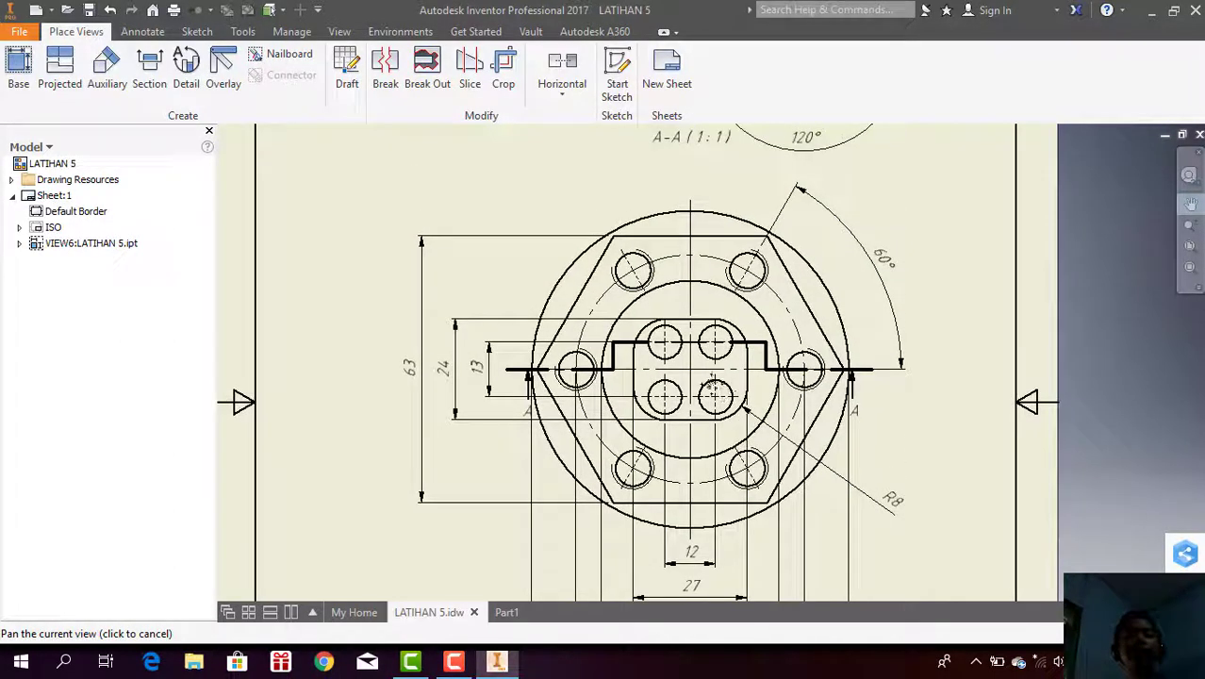
drag(699, 448, 695, 324)
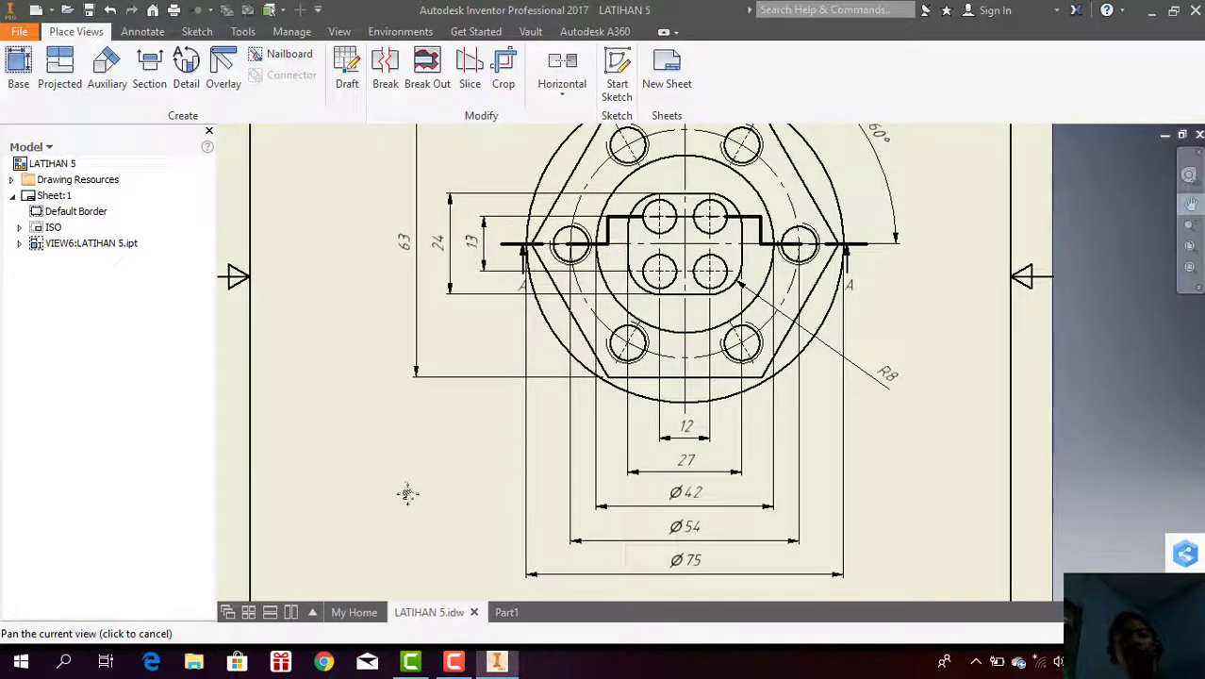
Step: Sketch a Ø42 mm circle centred on the hexagon's top face
click(506, 612)
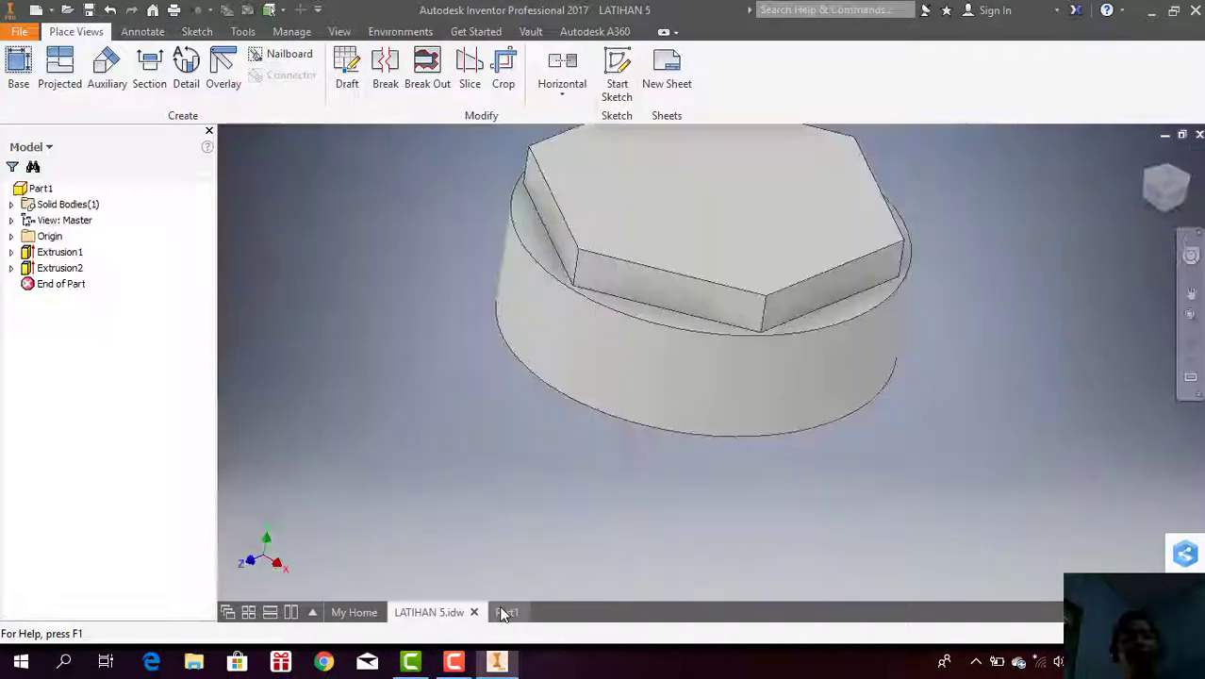
click(772, 204)
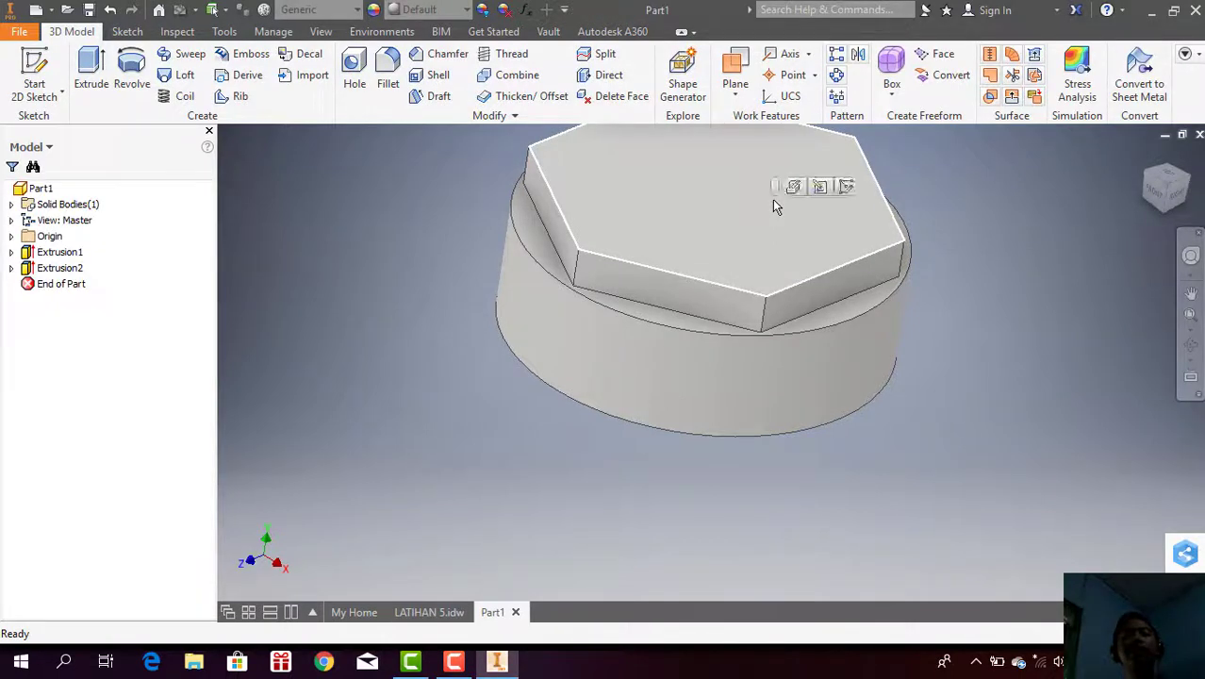
click(849, 186)
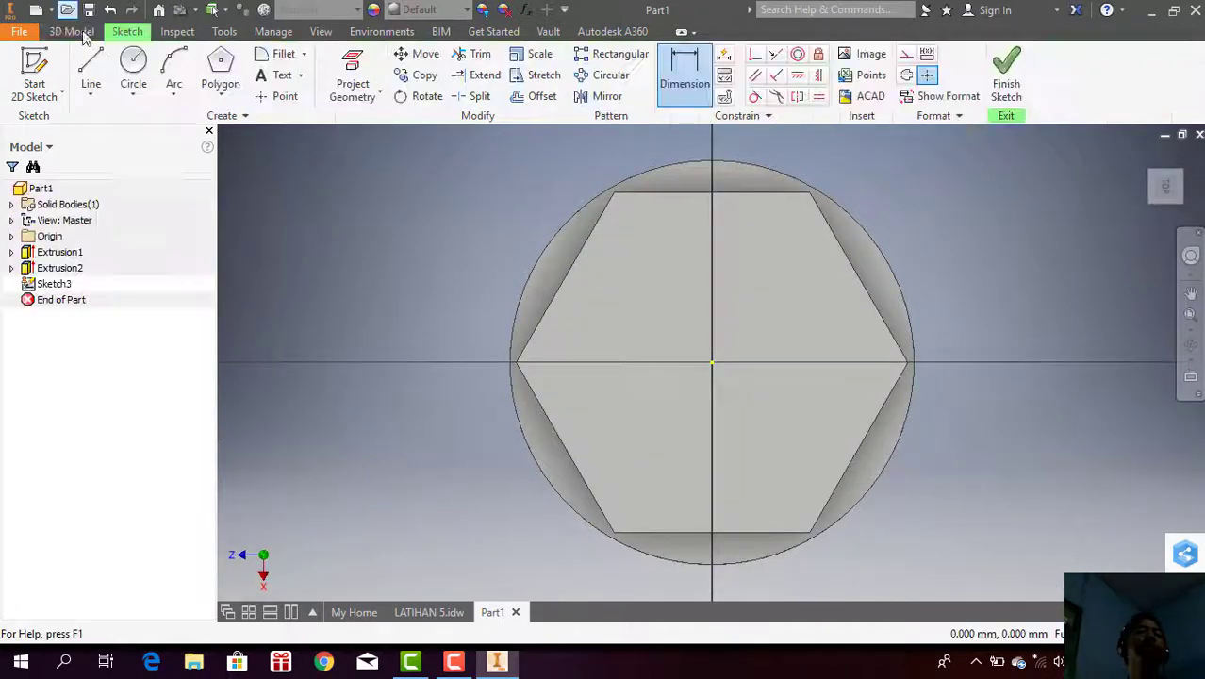
click(133, 76)
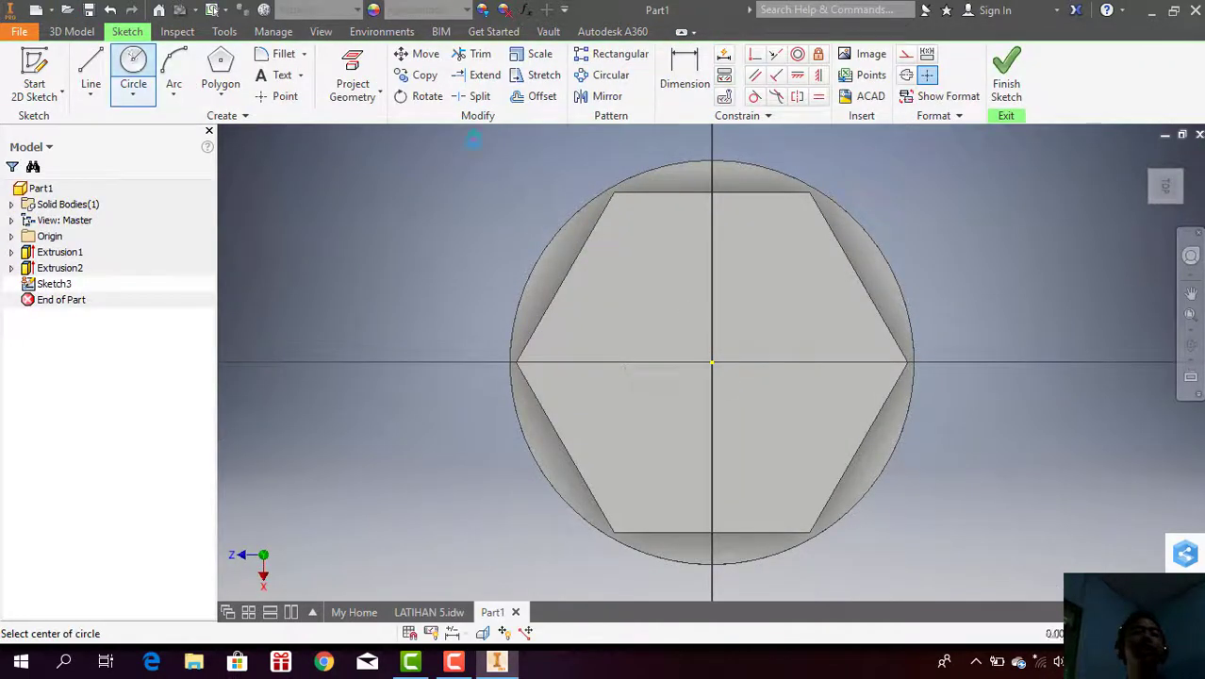
click(712, 361)
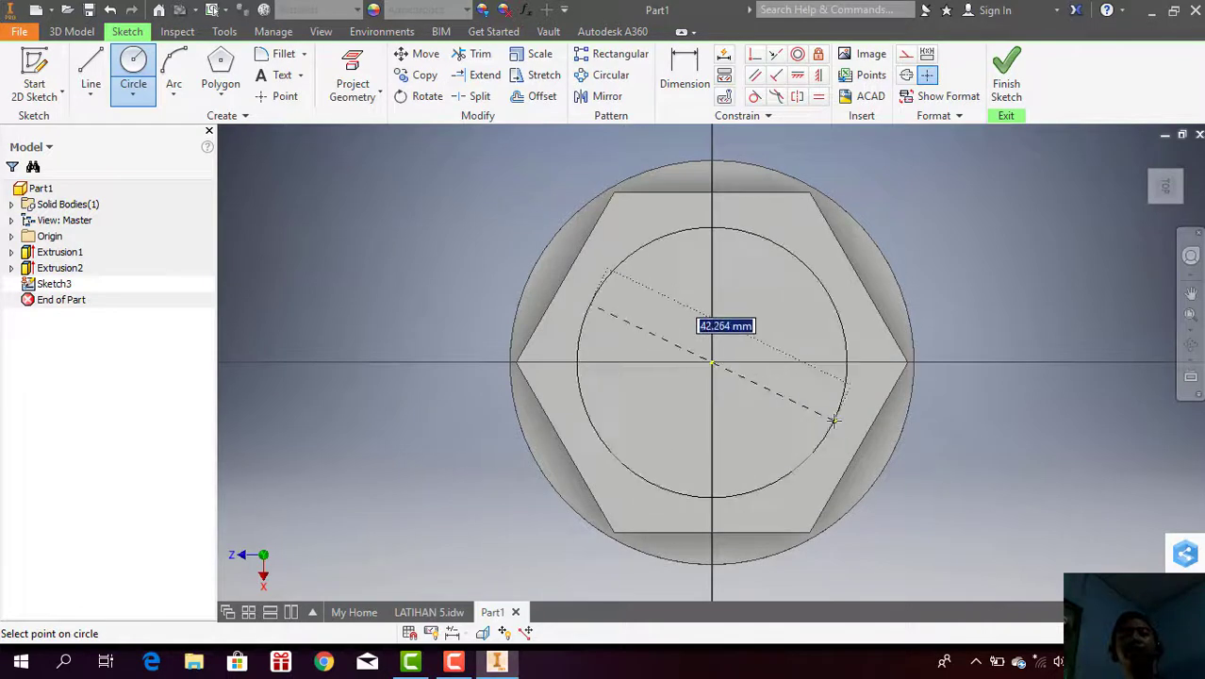
text(42)
key(Return)
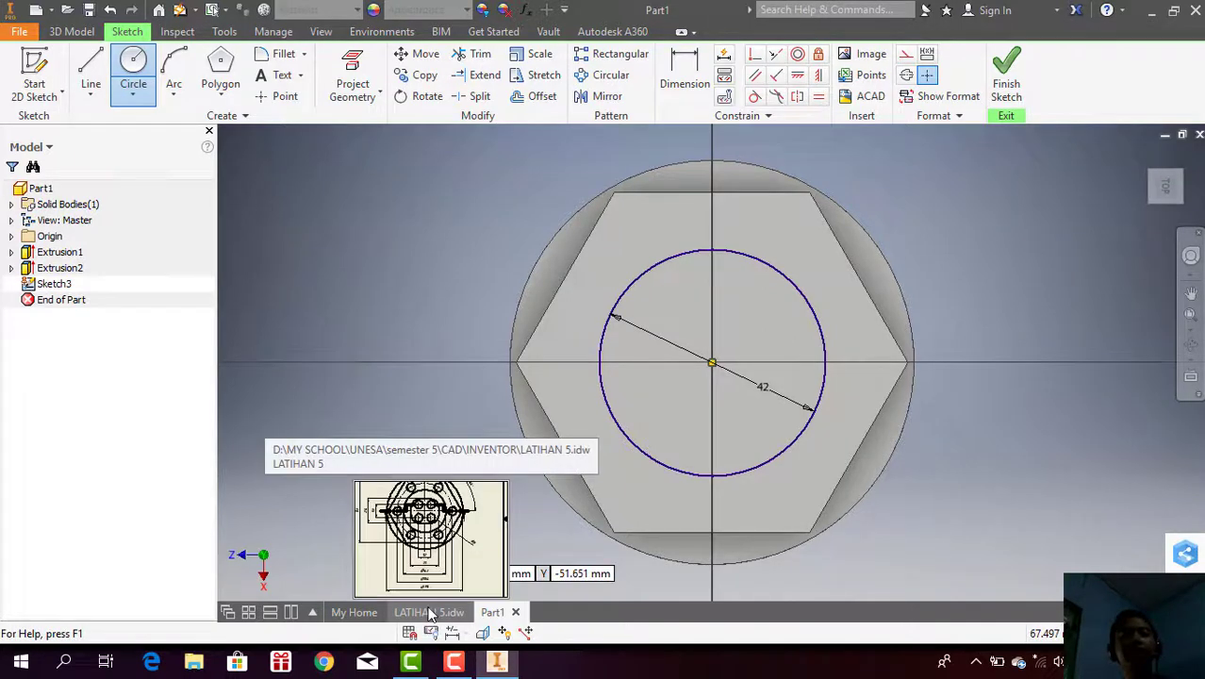
Step: Check section A-A depth dimensions on the LATIHAN 5 drawing, then finish the circle sketch
click(430, 611)
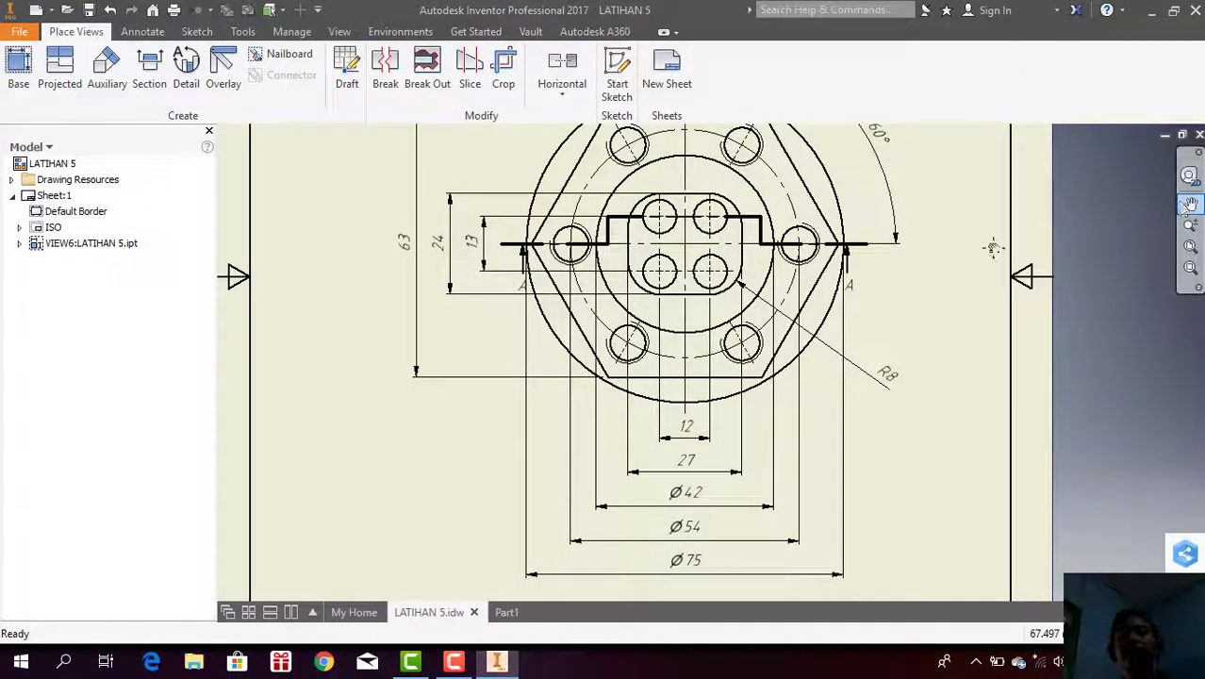
click(1189, 203)
drag(820, 283, 820, 515)
drag(802, 228, 820, 425)
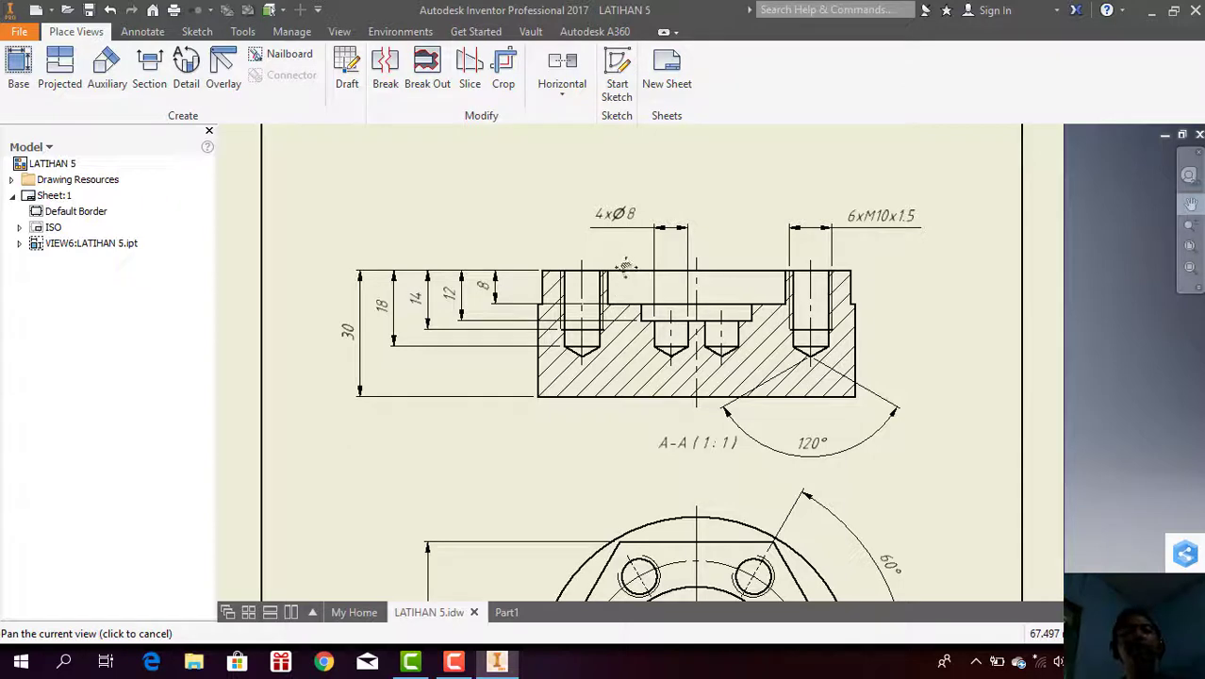
click(506, 612)
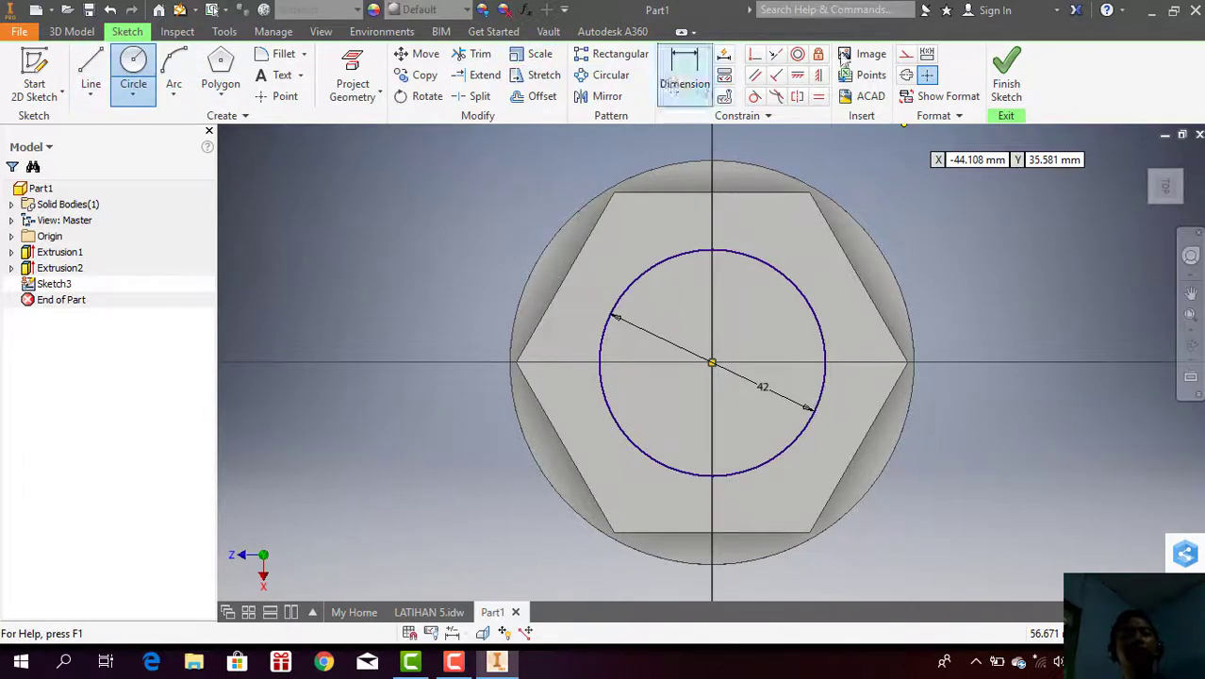
click(992, 79)
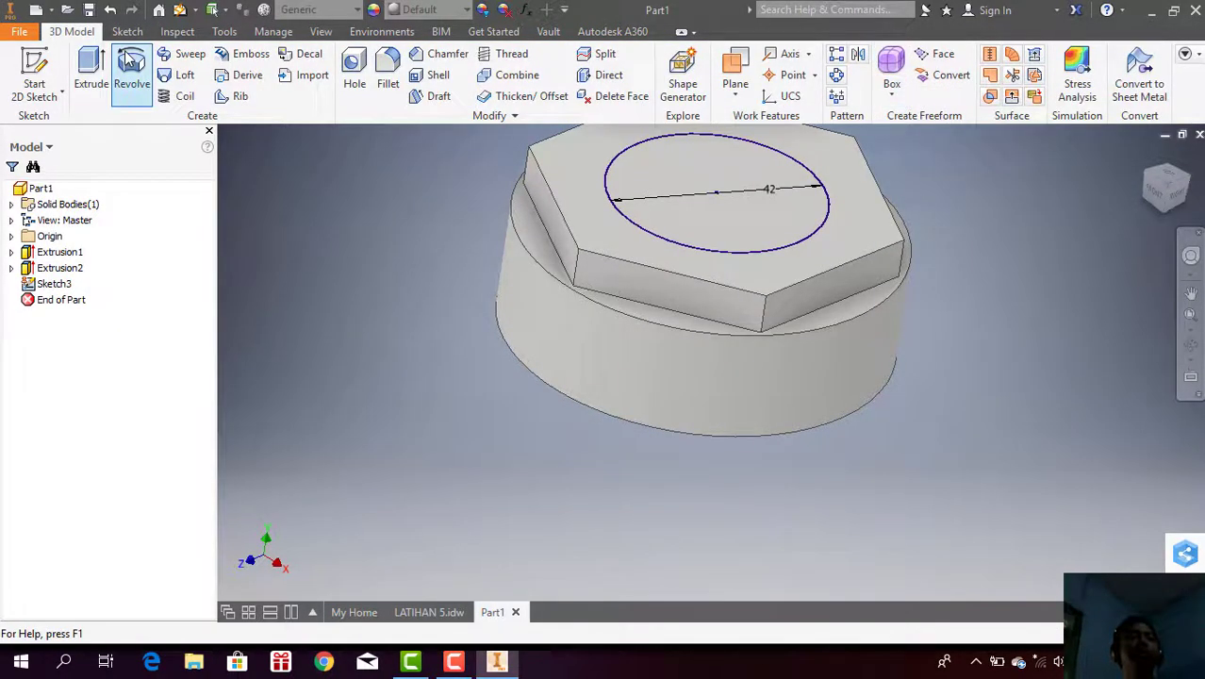
Step: Cut the Ø42 circle 8 mm into the hexagon, then bring up the LATIHAN 5 drawing
click(94, 71)
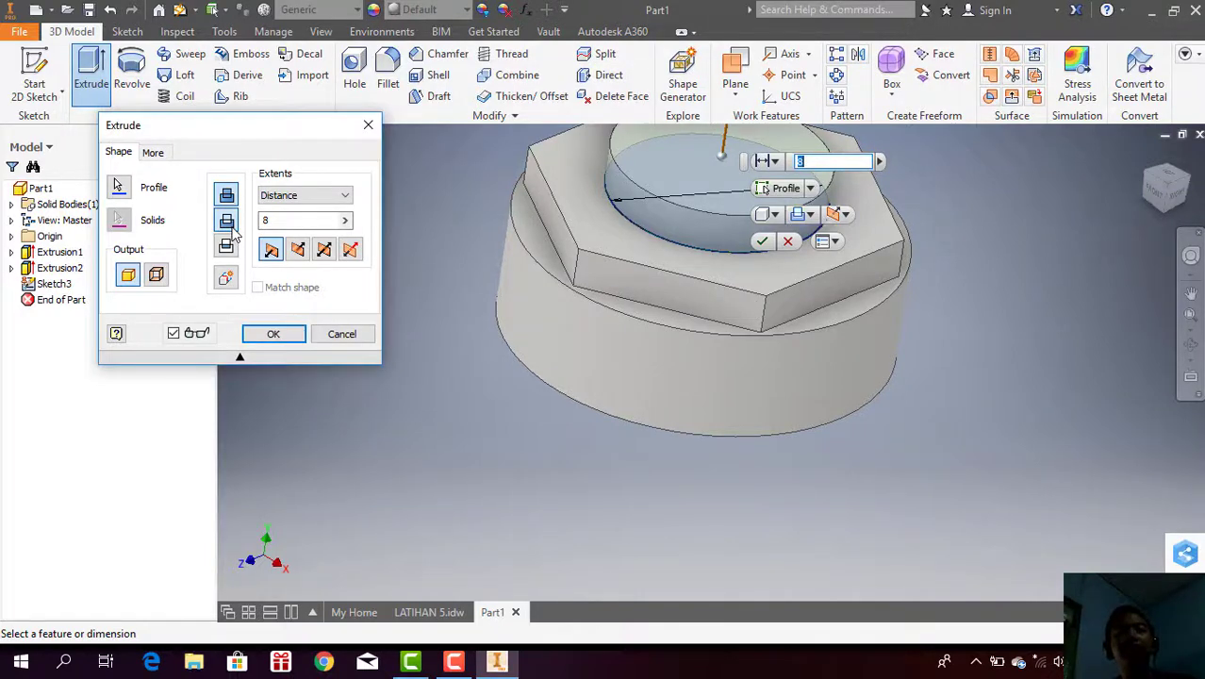
click(230, 230)
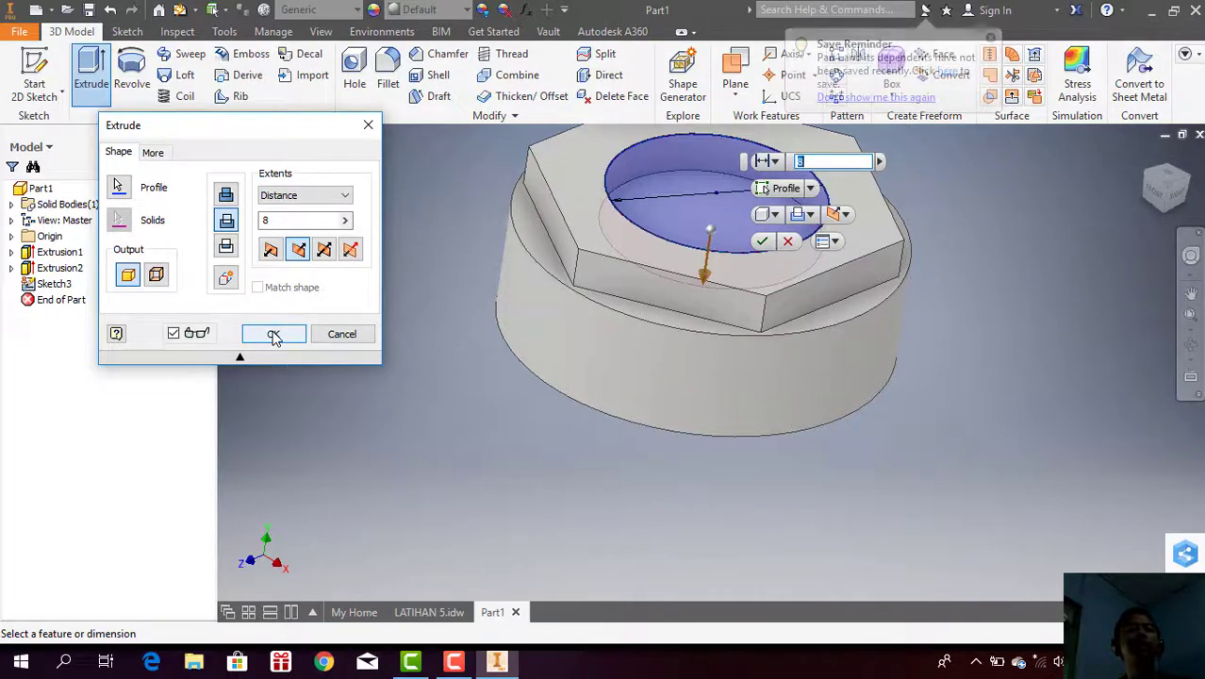
click(272, 334)
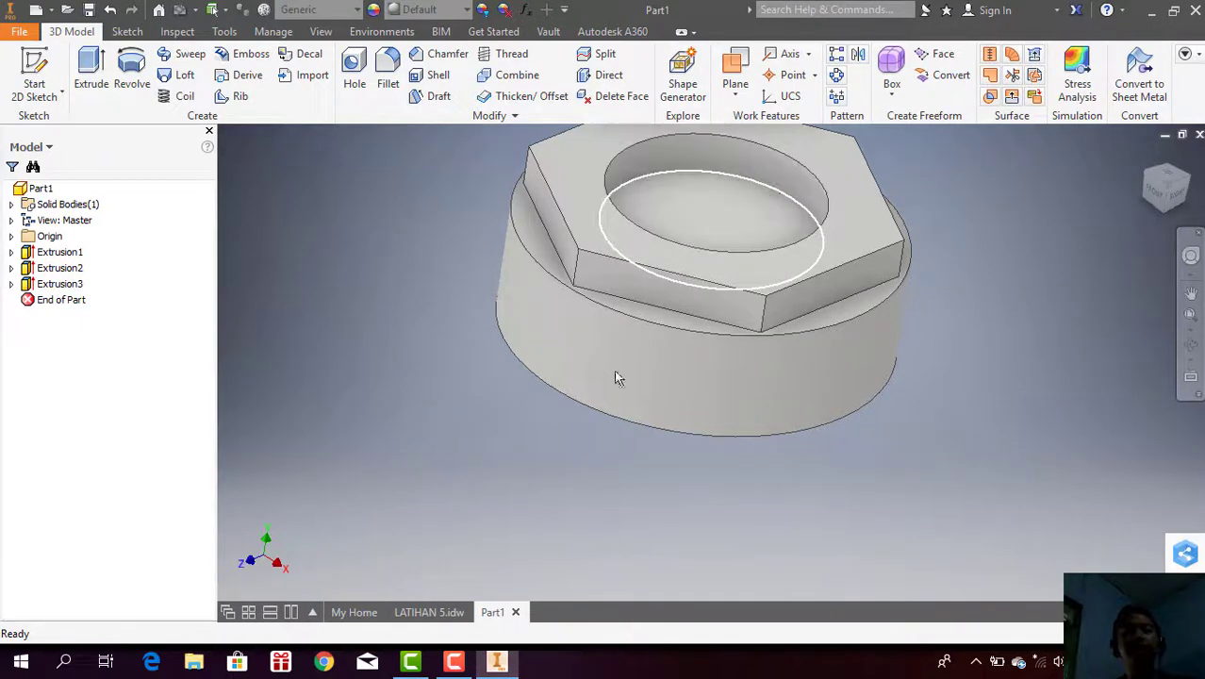
click(421, 612)
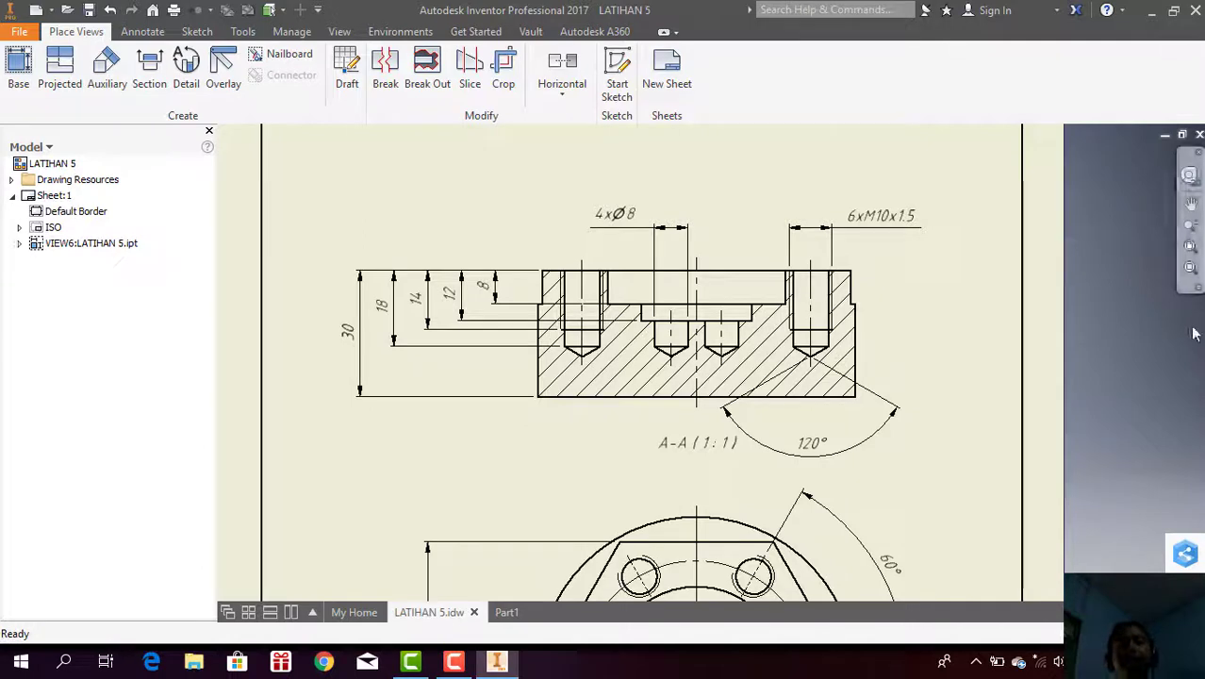
click(1194, 202)
drag(931, 437, 911, 195)
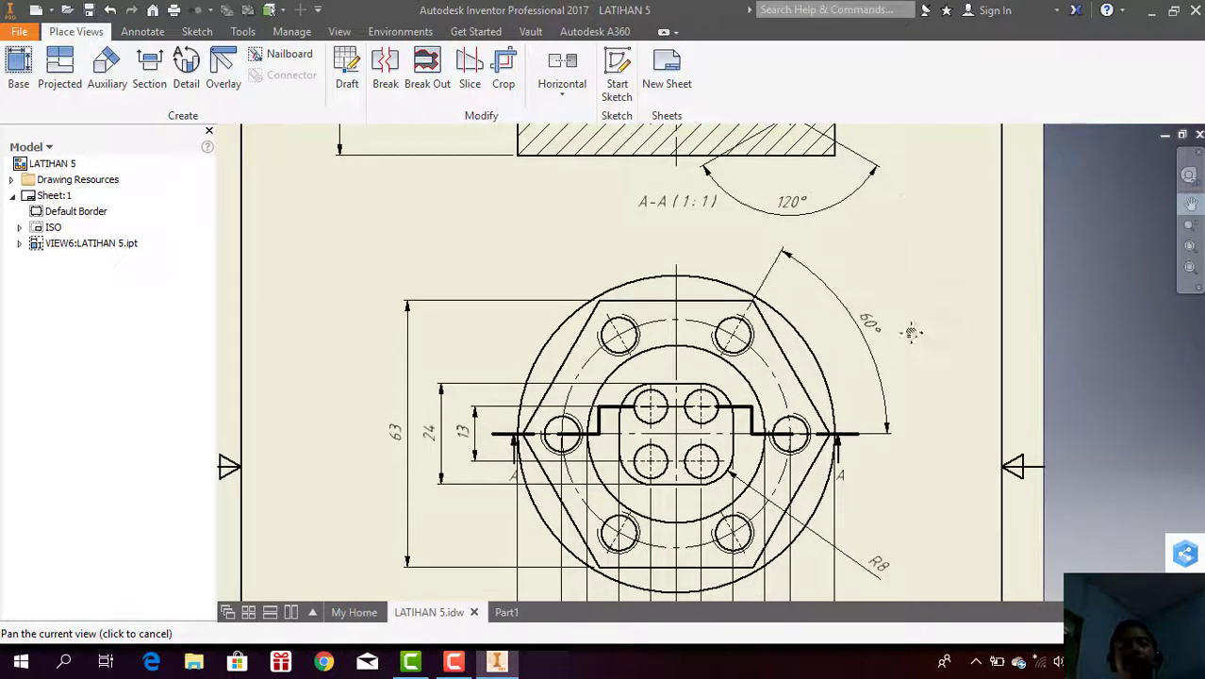
drag(736, 486, 733, 391)
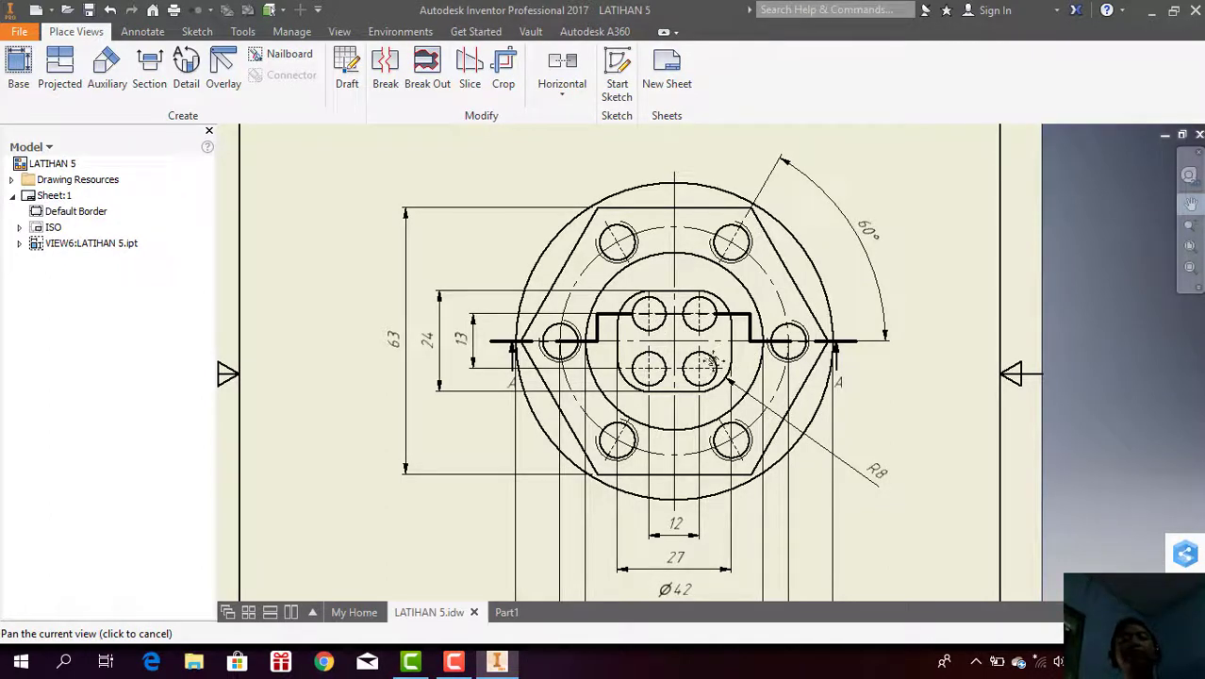
drag(715, 362, 719, 519)
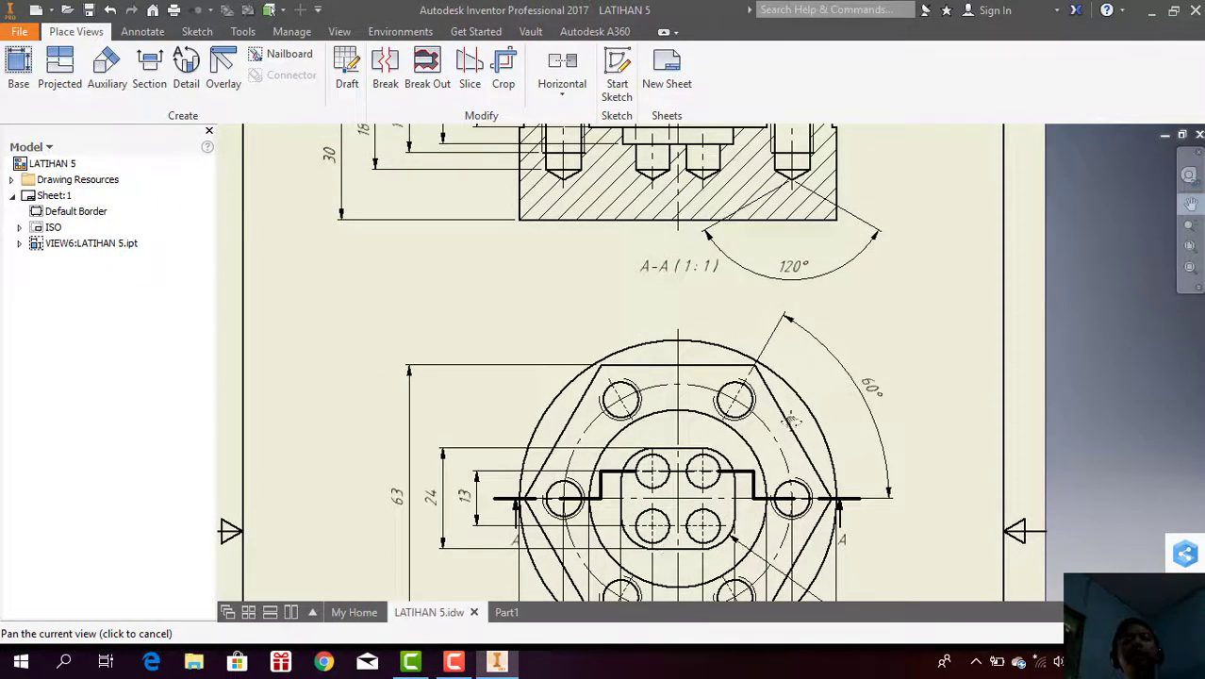
drag(764, 256, 780, 454)
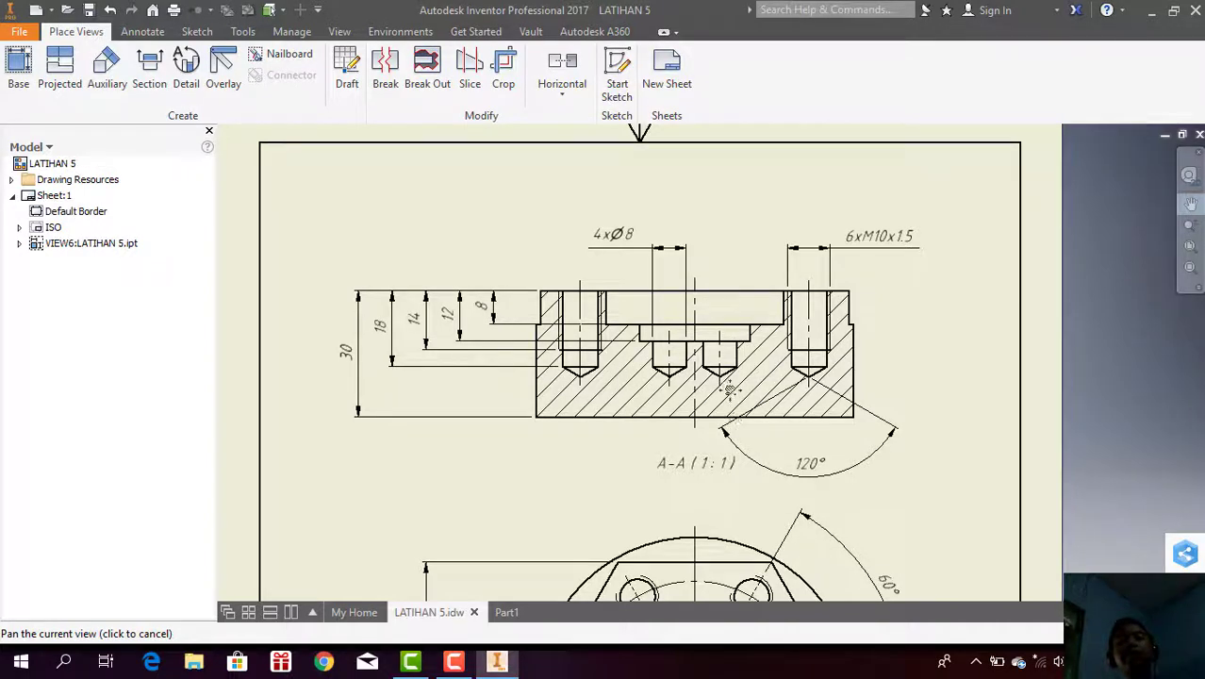
drag(728, 419, 717, 299)
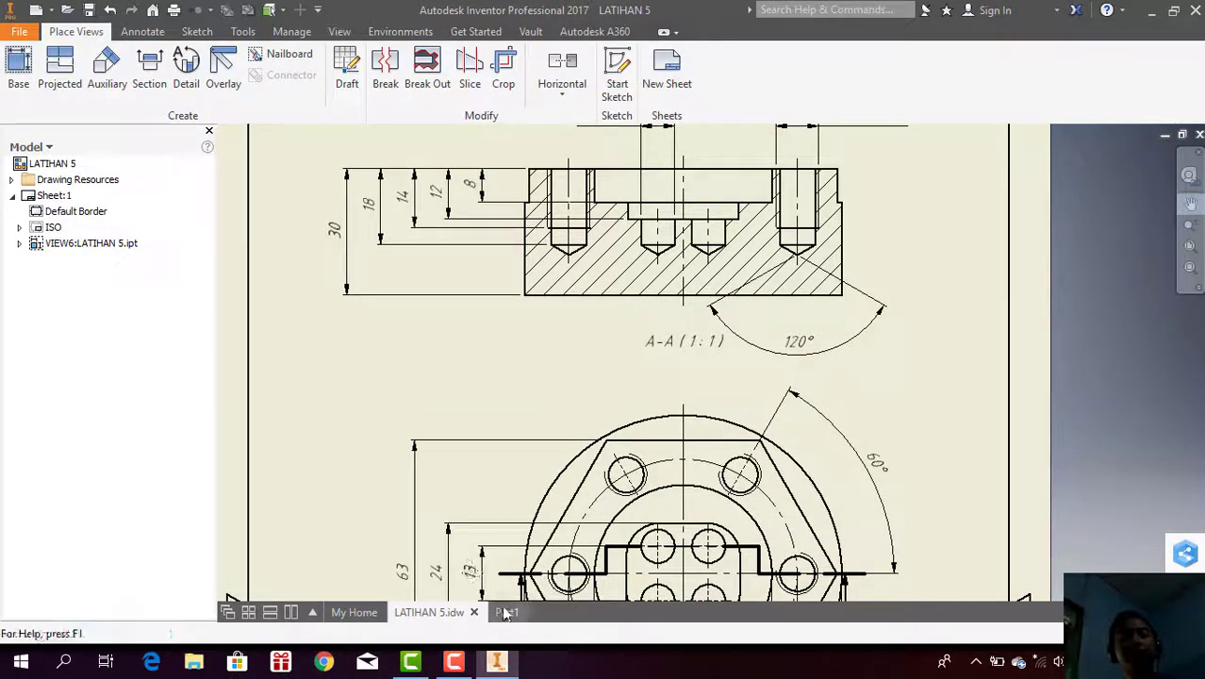
Step: Start a new sketch on Part1's circular recess floor, then return to the LATIHAN 5 drawing
click(506, 612)
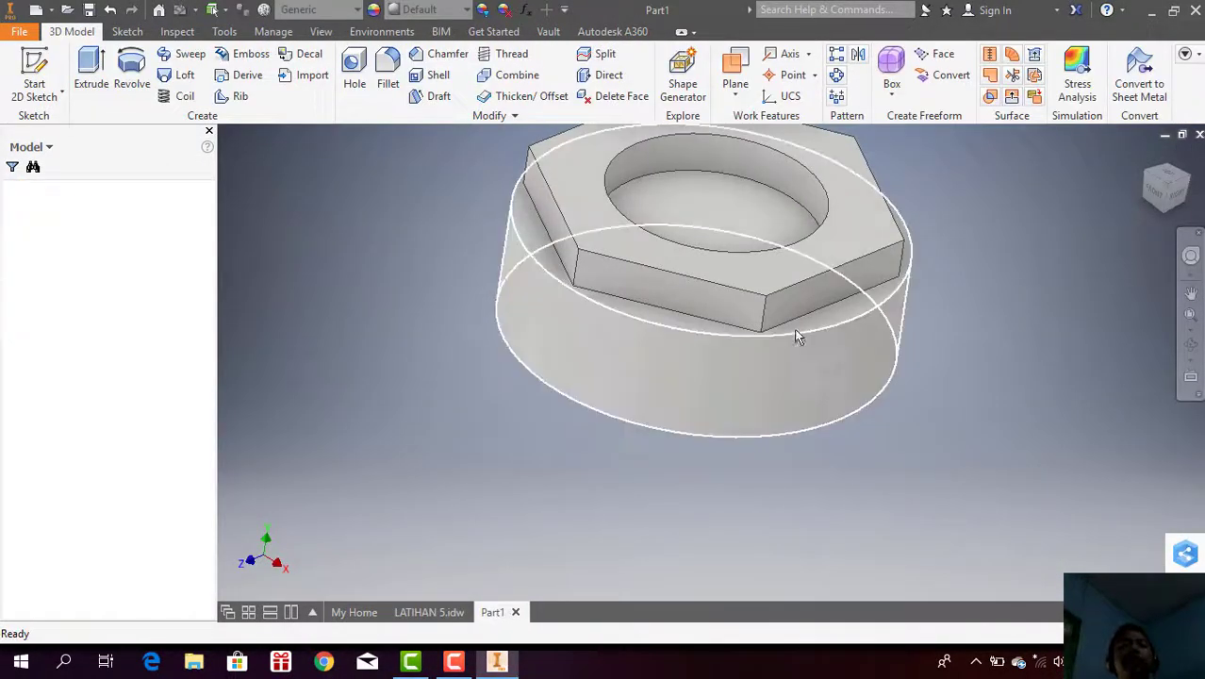
click(742, 232)
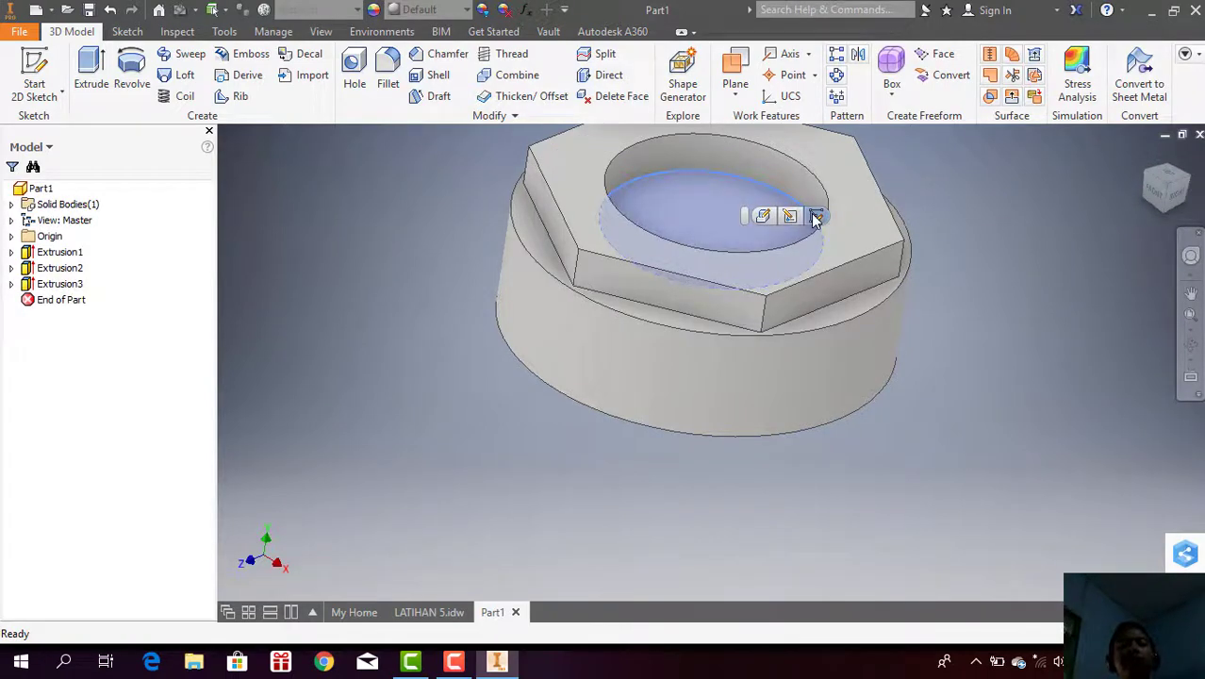
click(763, 217)
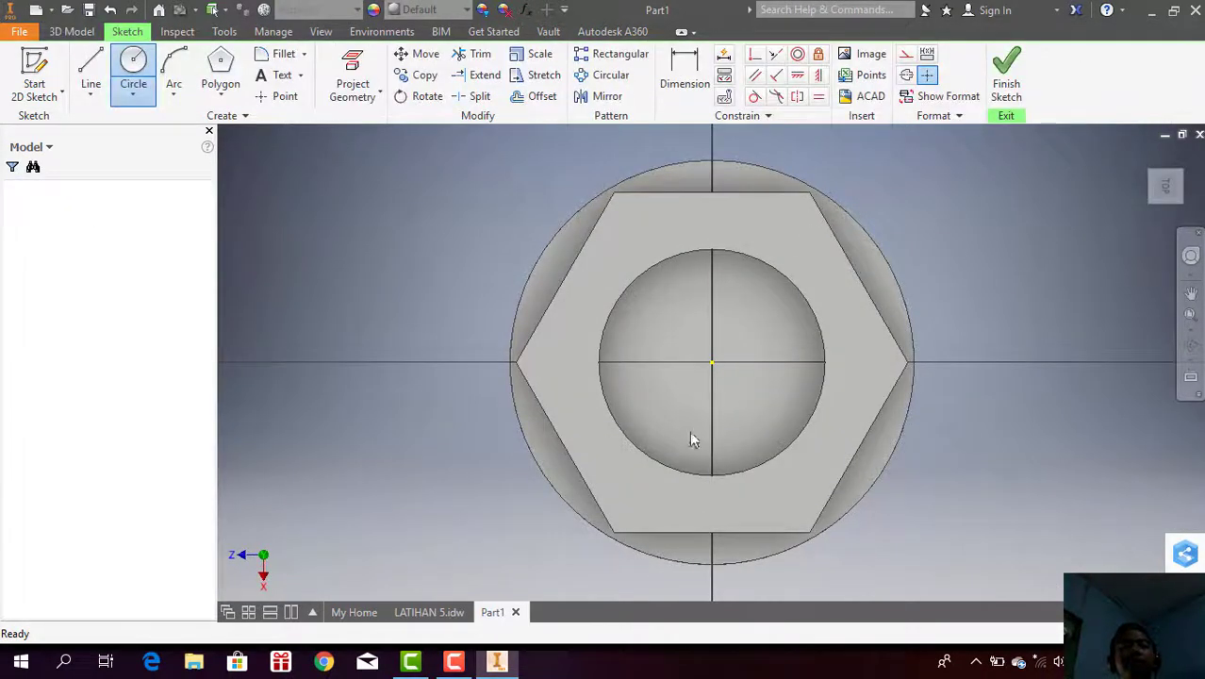
click(430, 608)
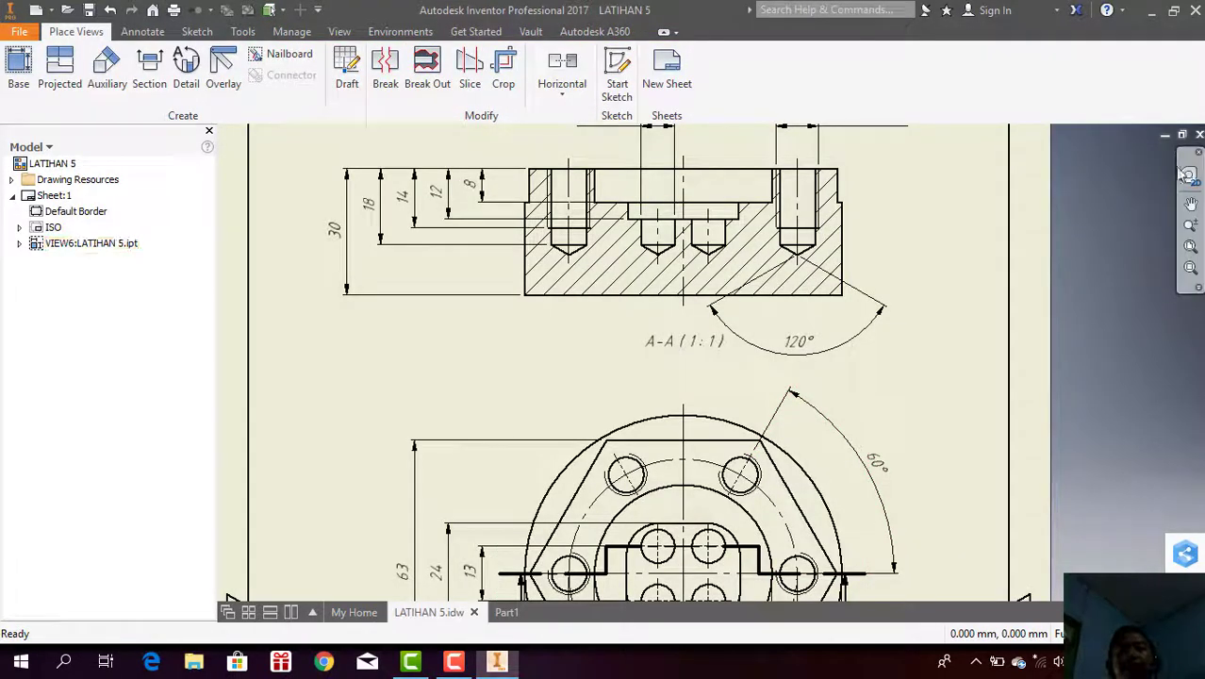
Step: Pan the LATIHAN 5 drawing up to show the top view's 24, 27 and R8 dimensions
click(1191, 205)
drag(817, 468, 813, 309)
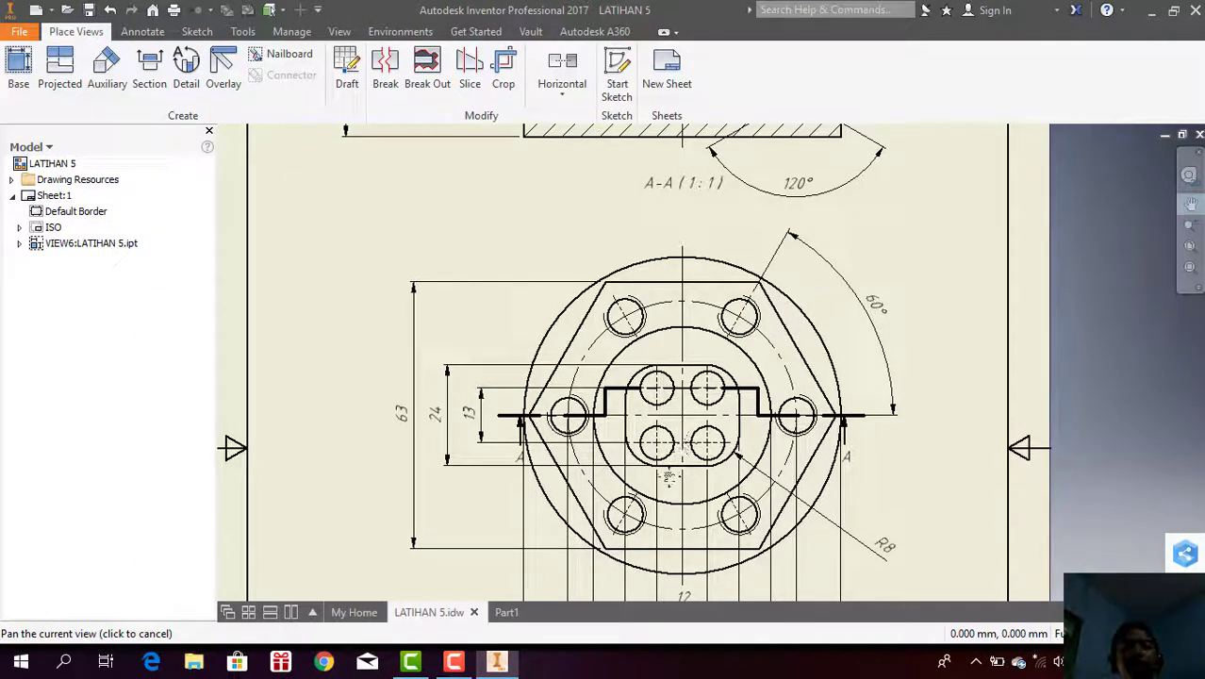
drag(678, 472, 680, 405)
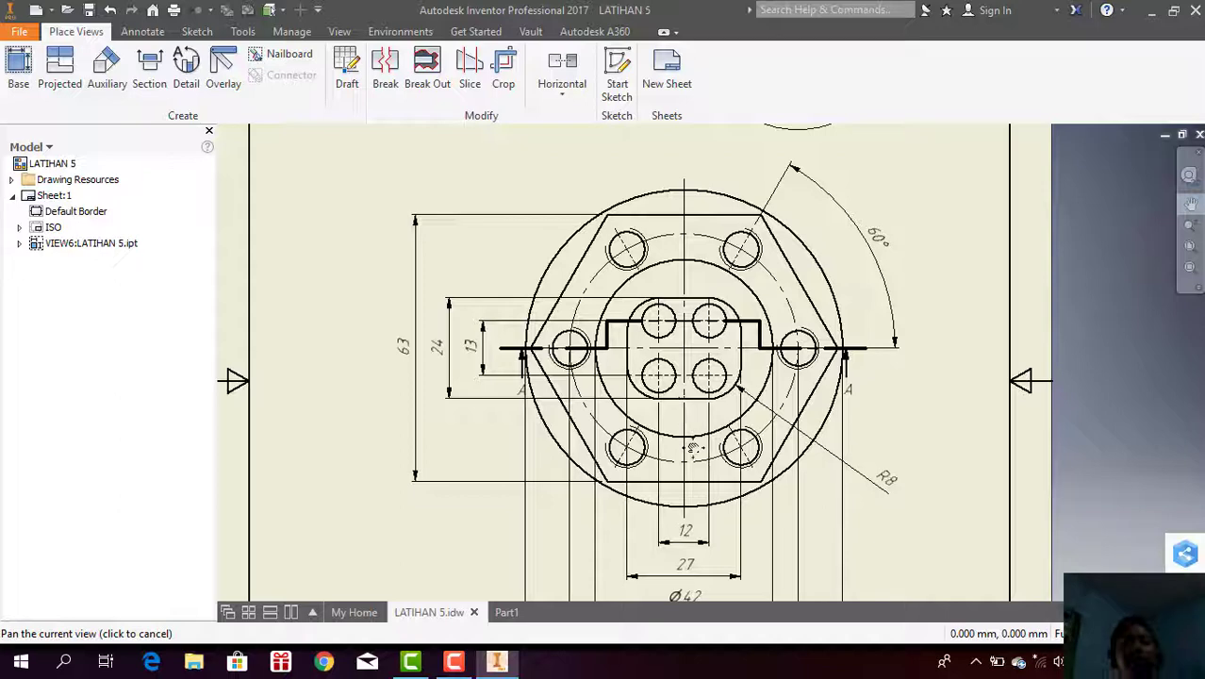
key(Escape)
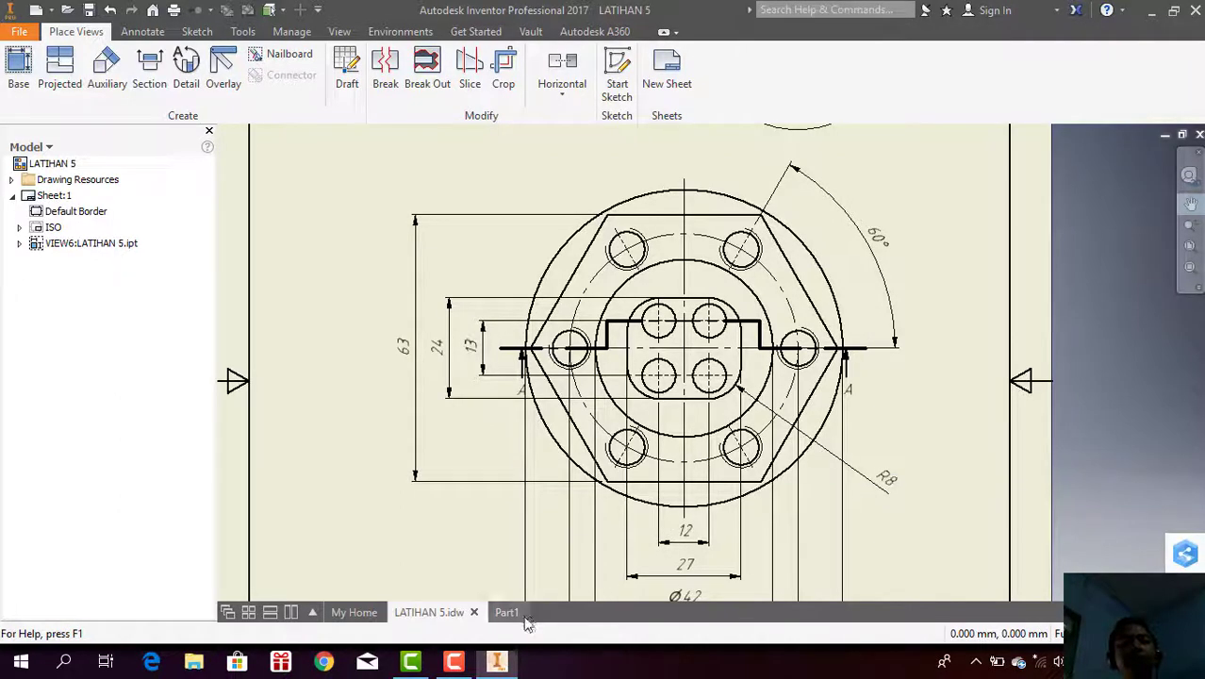
Step: In Part1, draw a centre-point rectangle at the sketch origin sized 24 by 27 mm
click(519, 614)
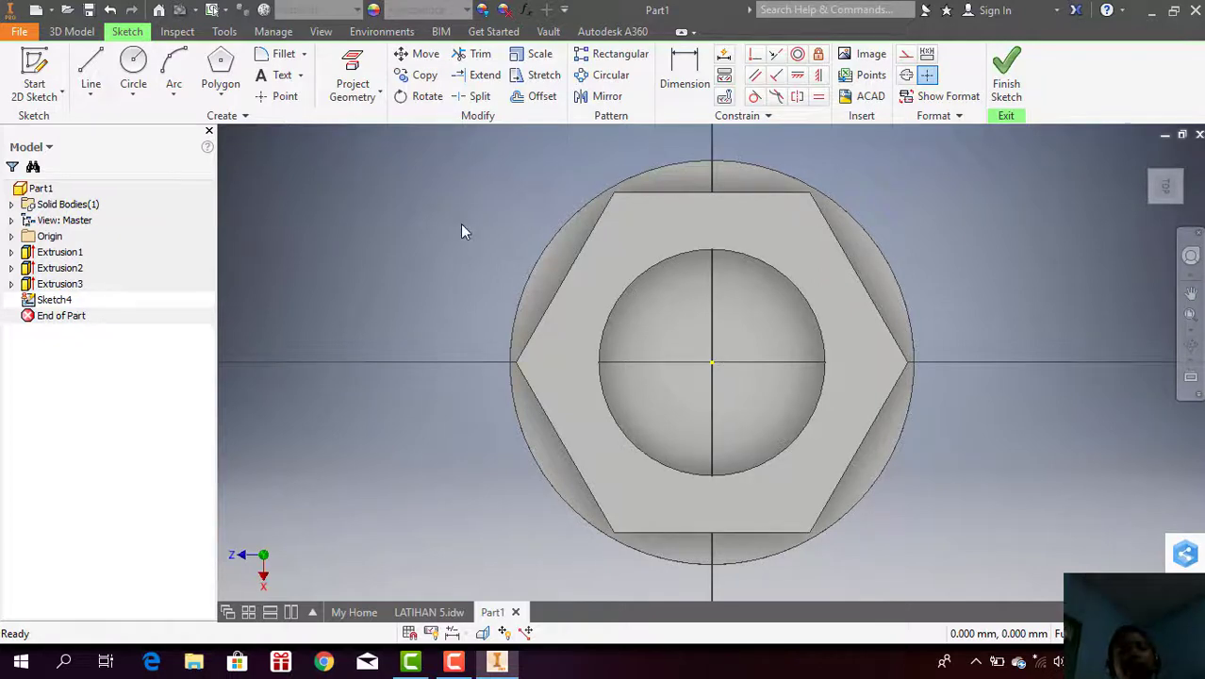
click(209, 92)
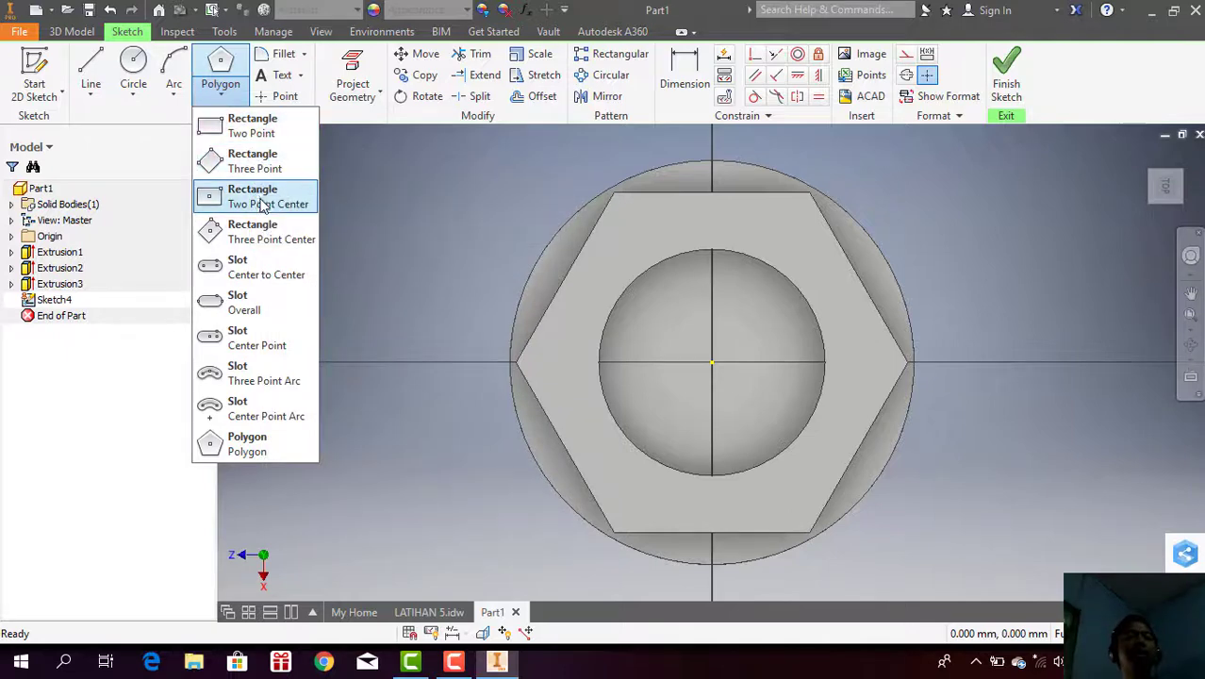
mouse_move(253, 196)
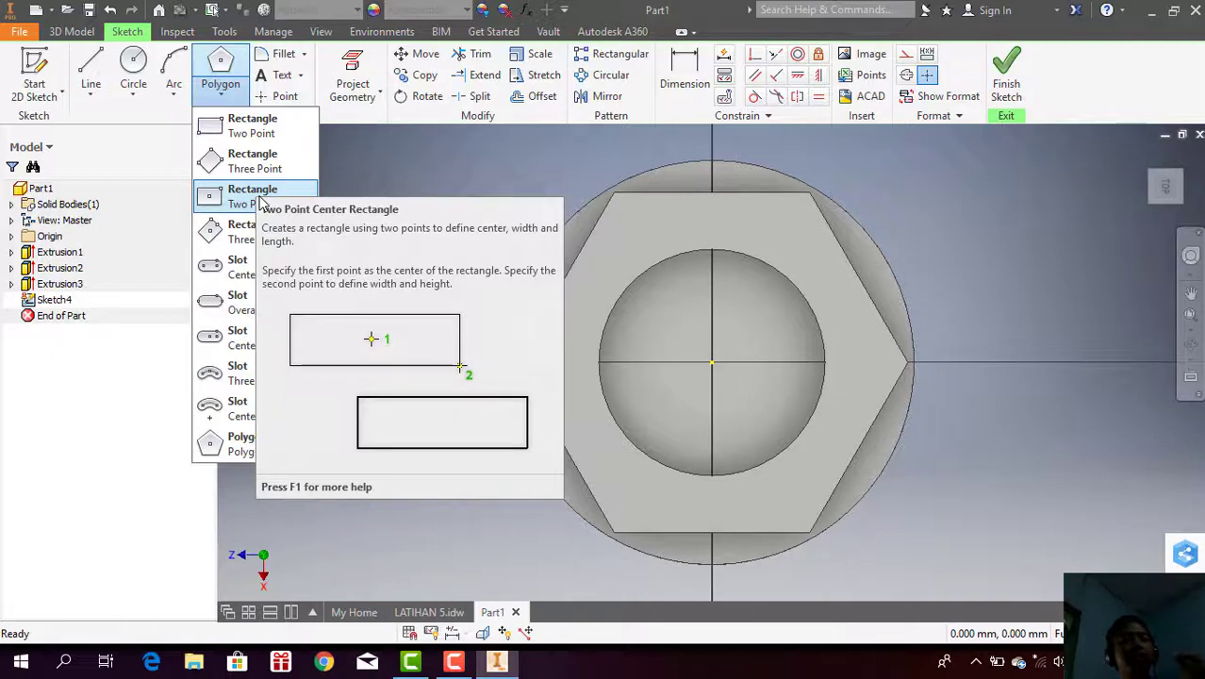
click(262, 201)
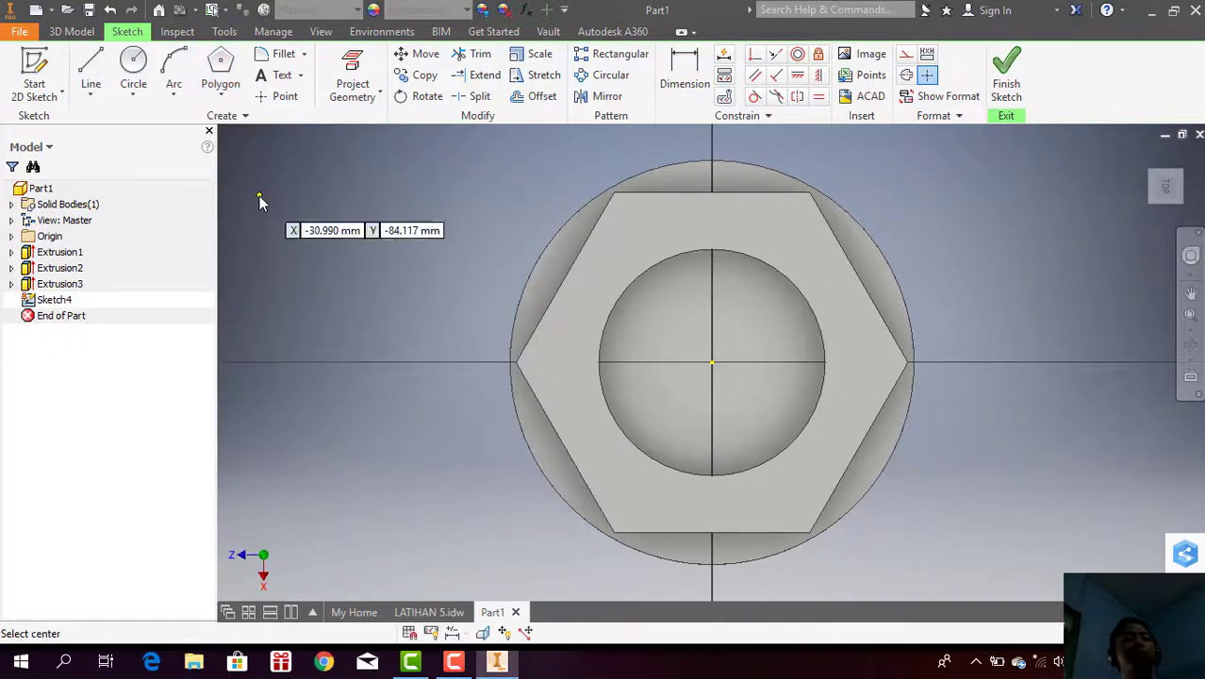
click(711, 363)
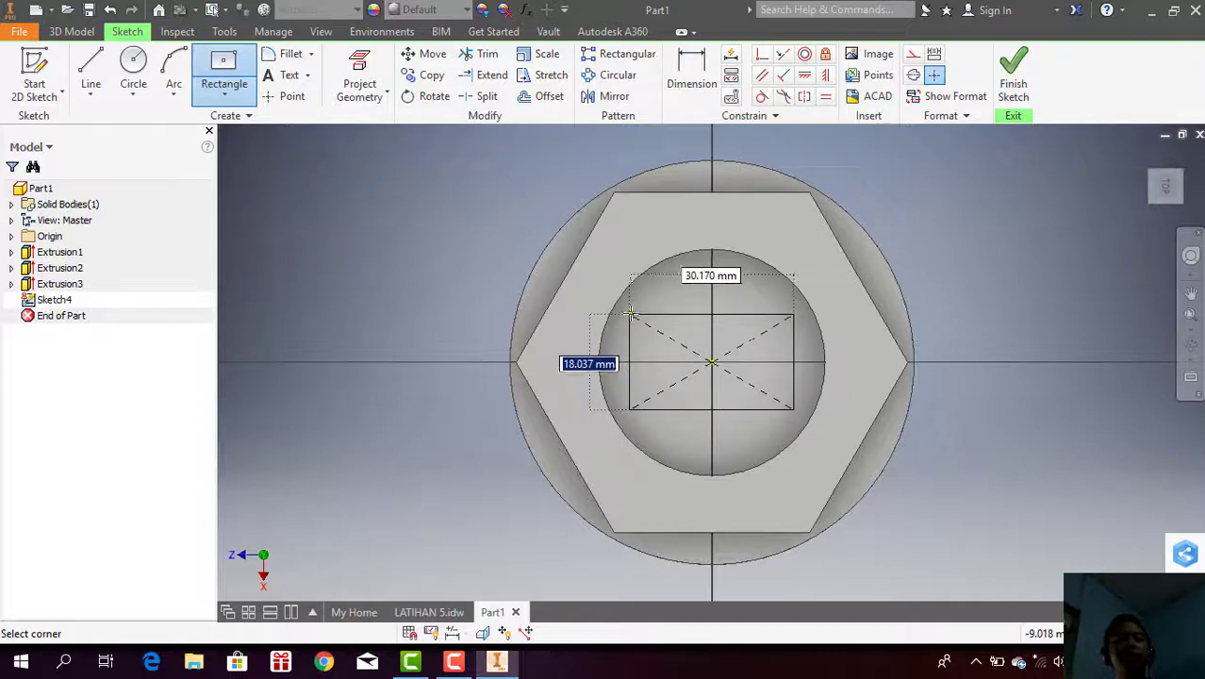
text(2)
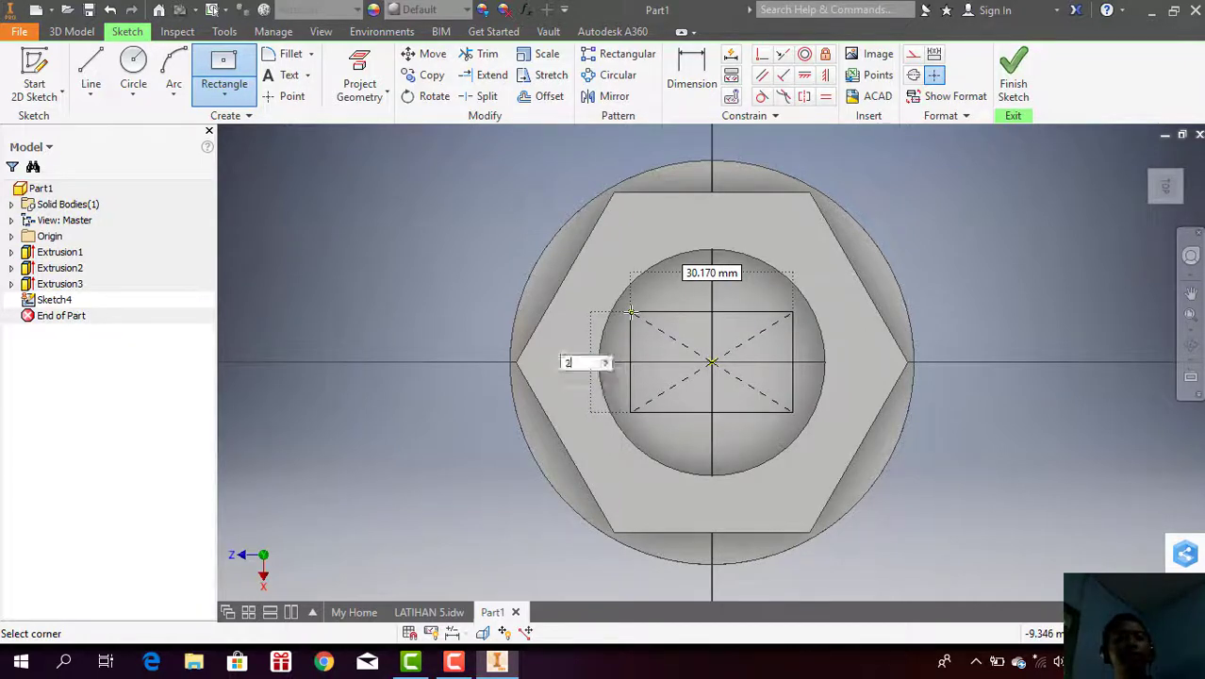
text(4)
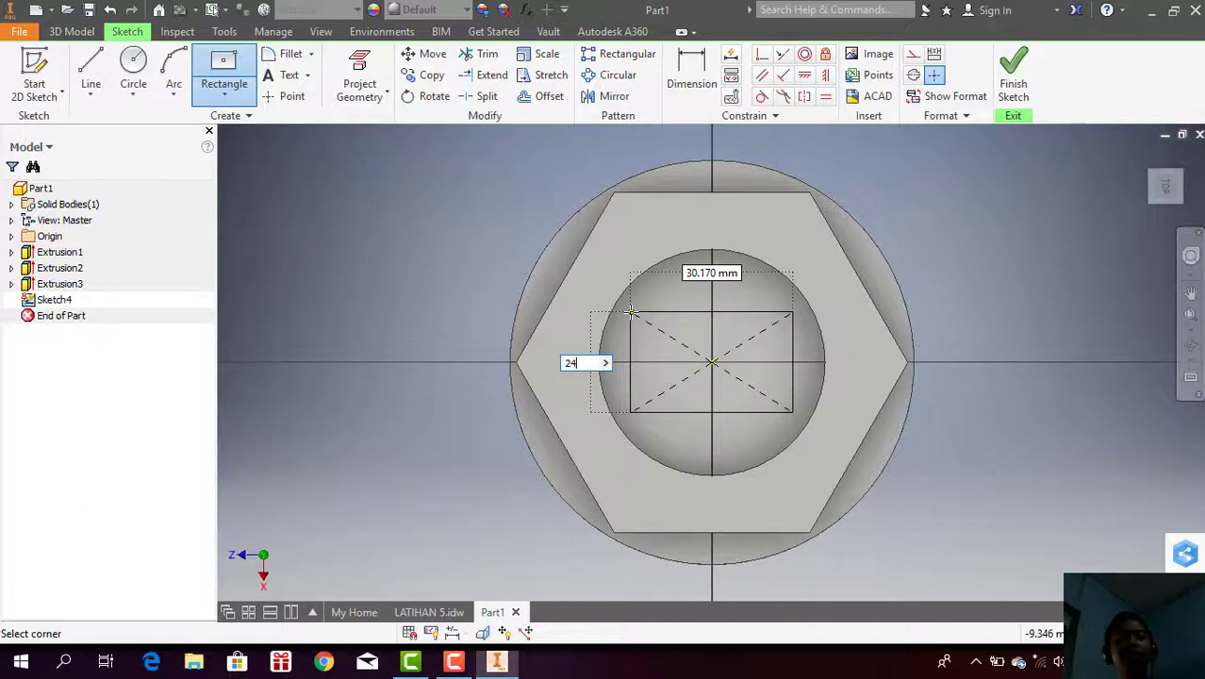
key(Tab)
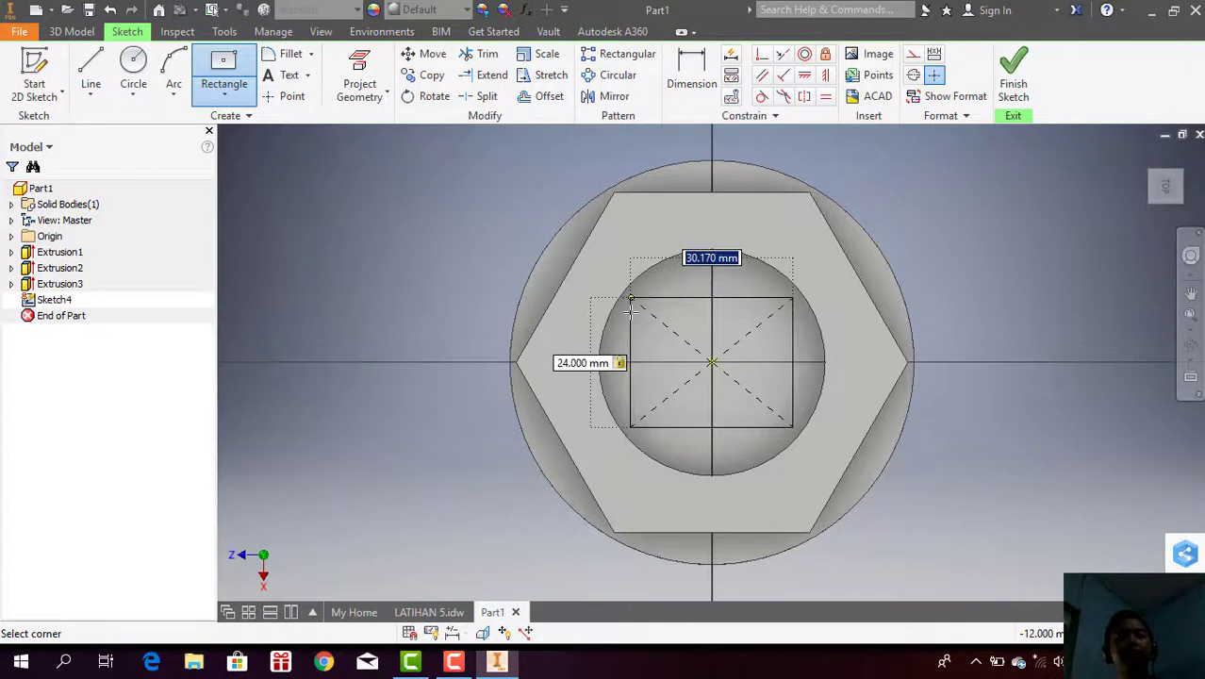
key(Tab)
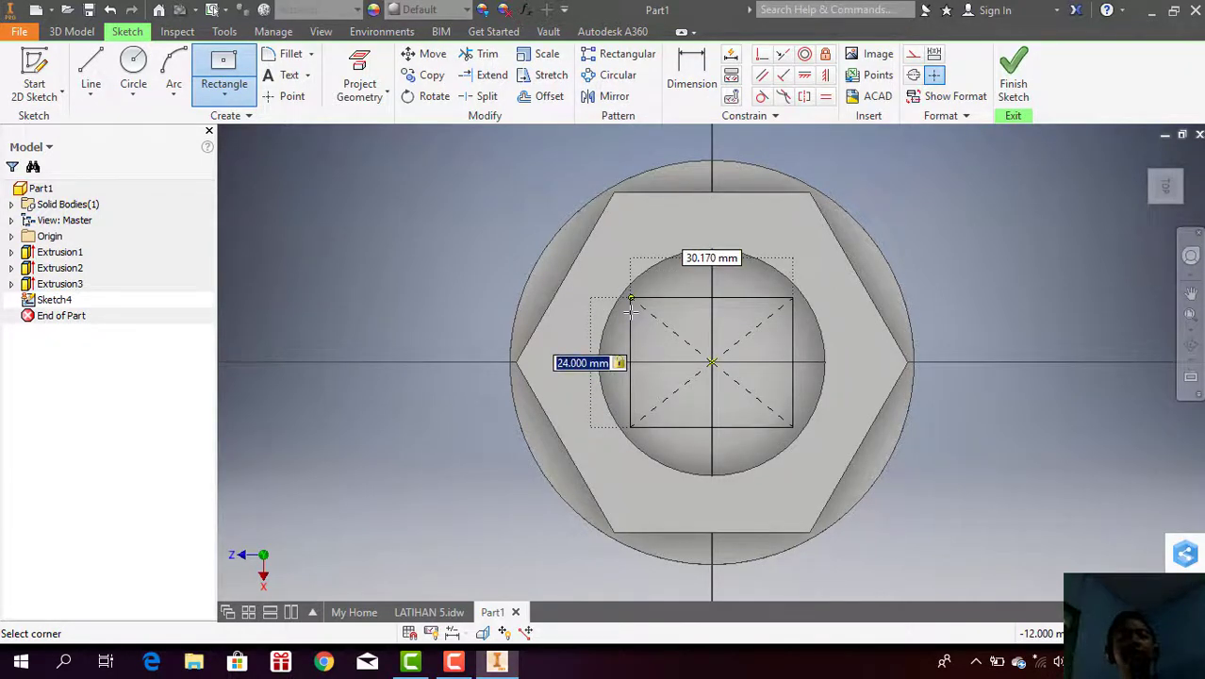
key(Tab)
key(Tab)
key(Tab)
key(Tab)
key(Tab)
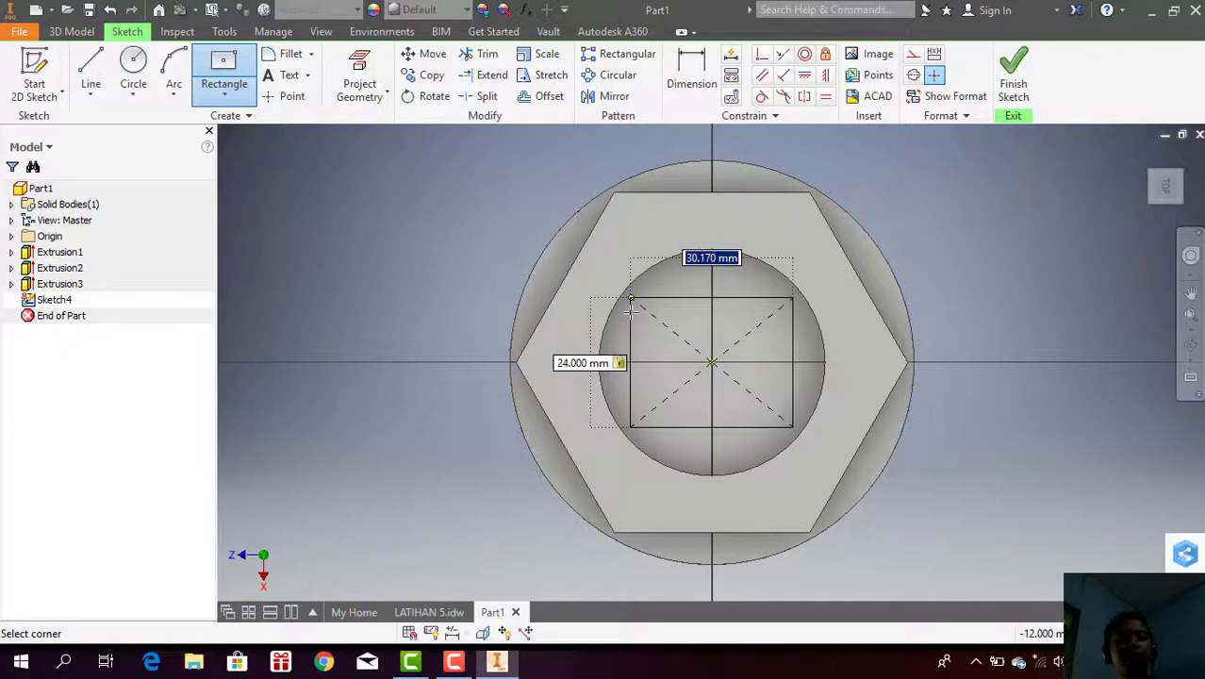
text(27)
key(Return)
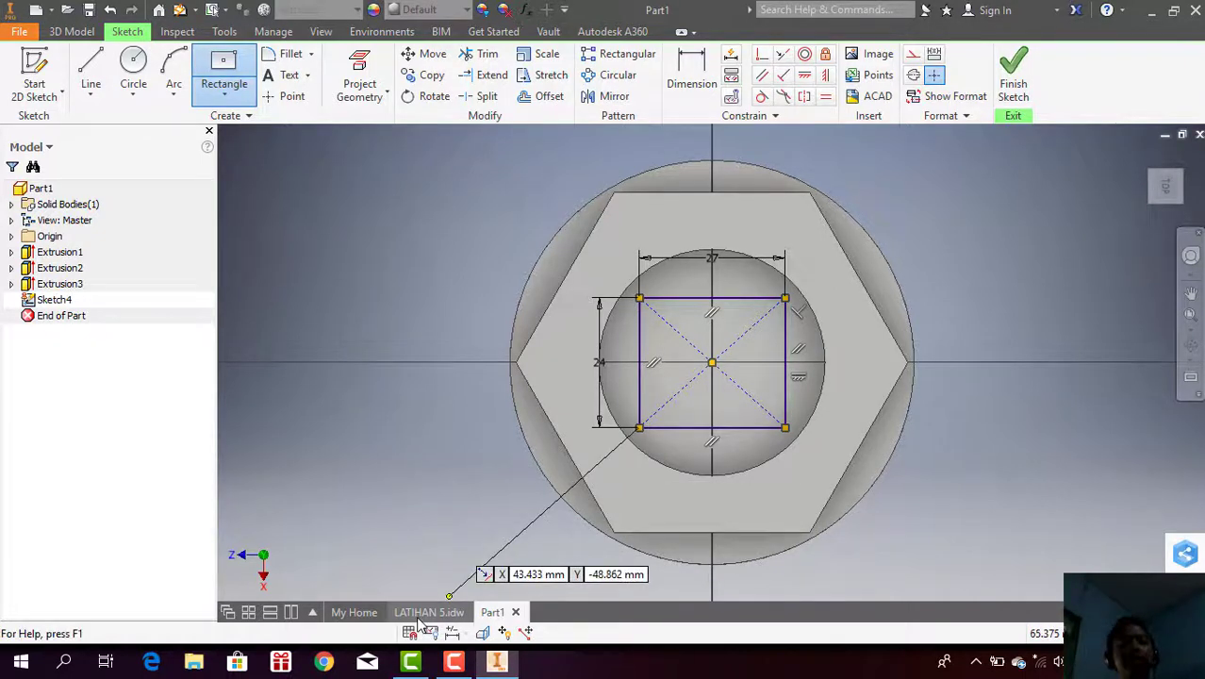
key(Escape)
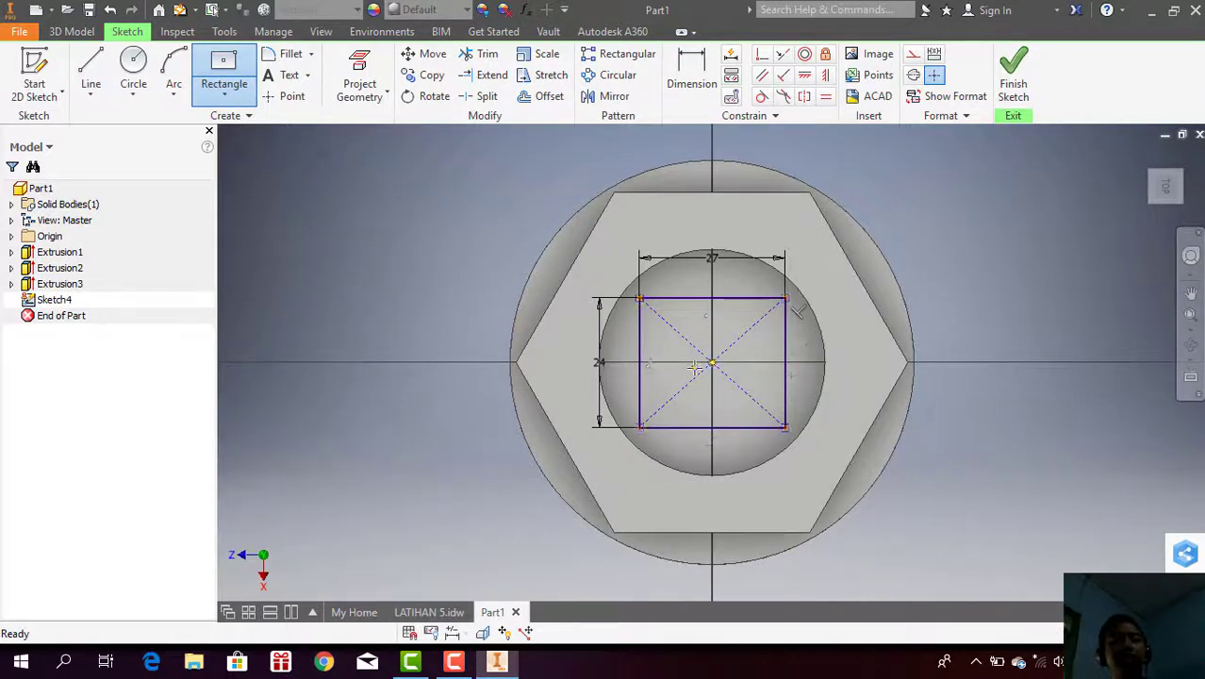
click(426, 613)
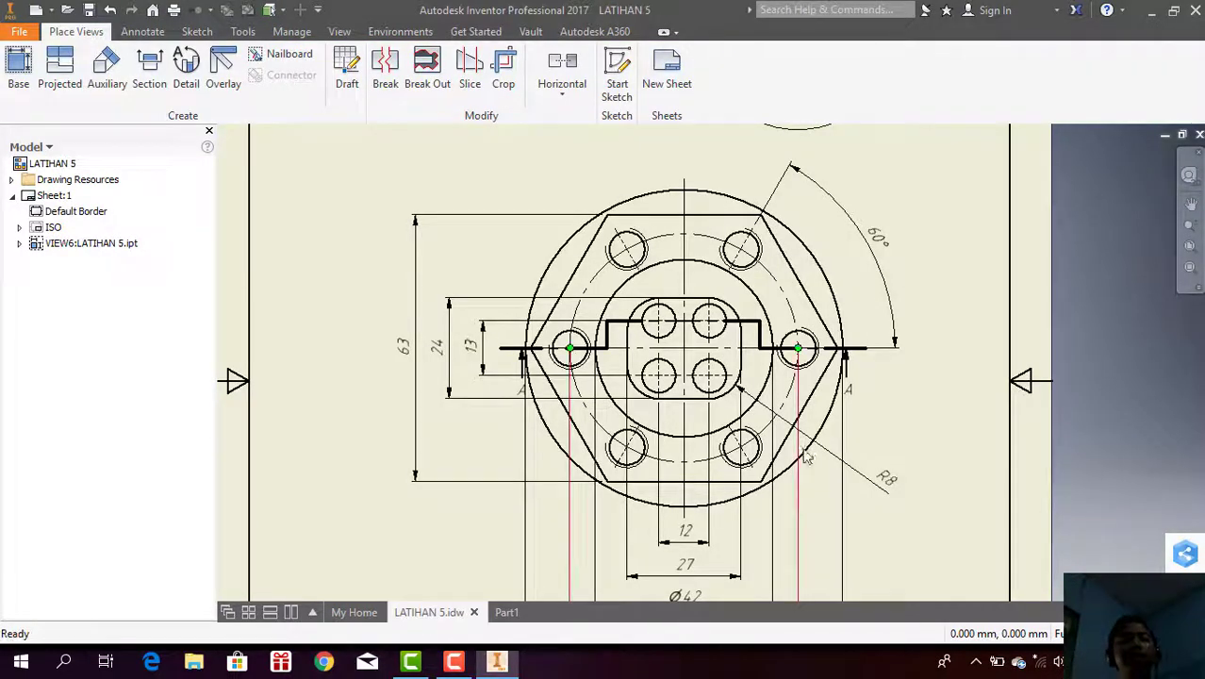
click(506, 613)
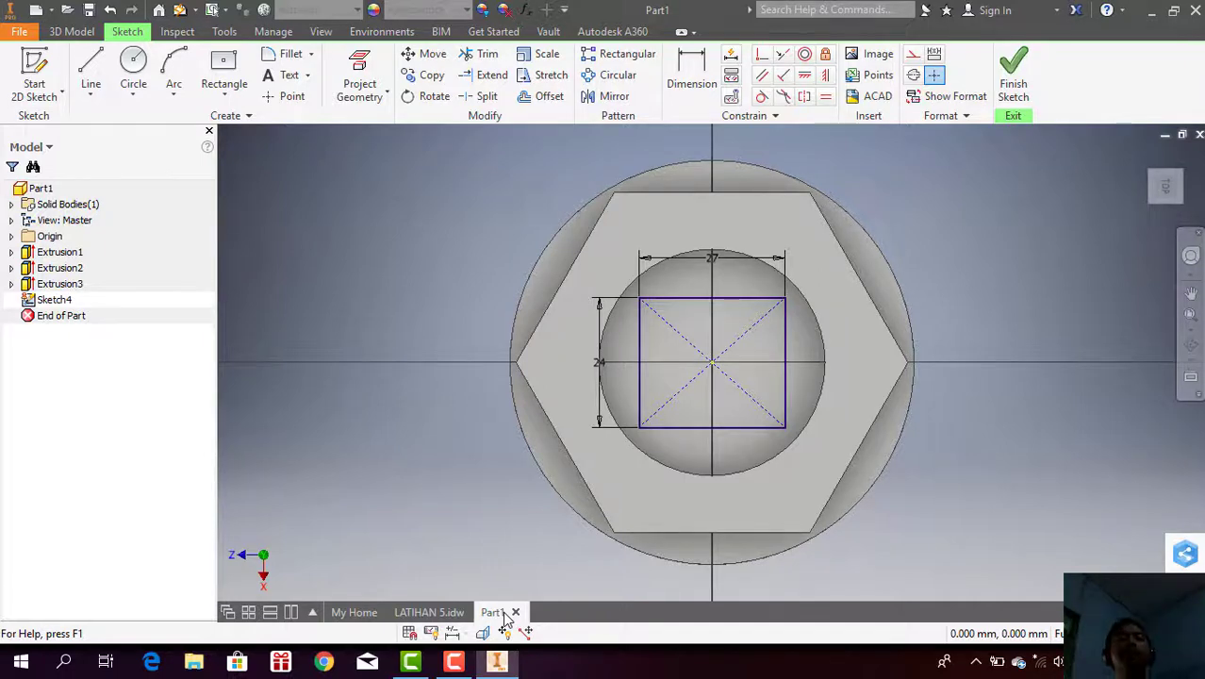
Step: Fillet all four corners of the 27 × 24 rectangle at R8 and finish Sketch4
click(286, 60)
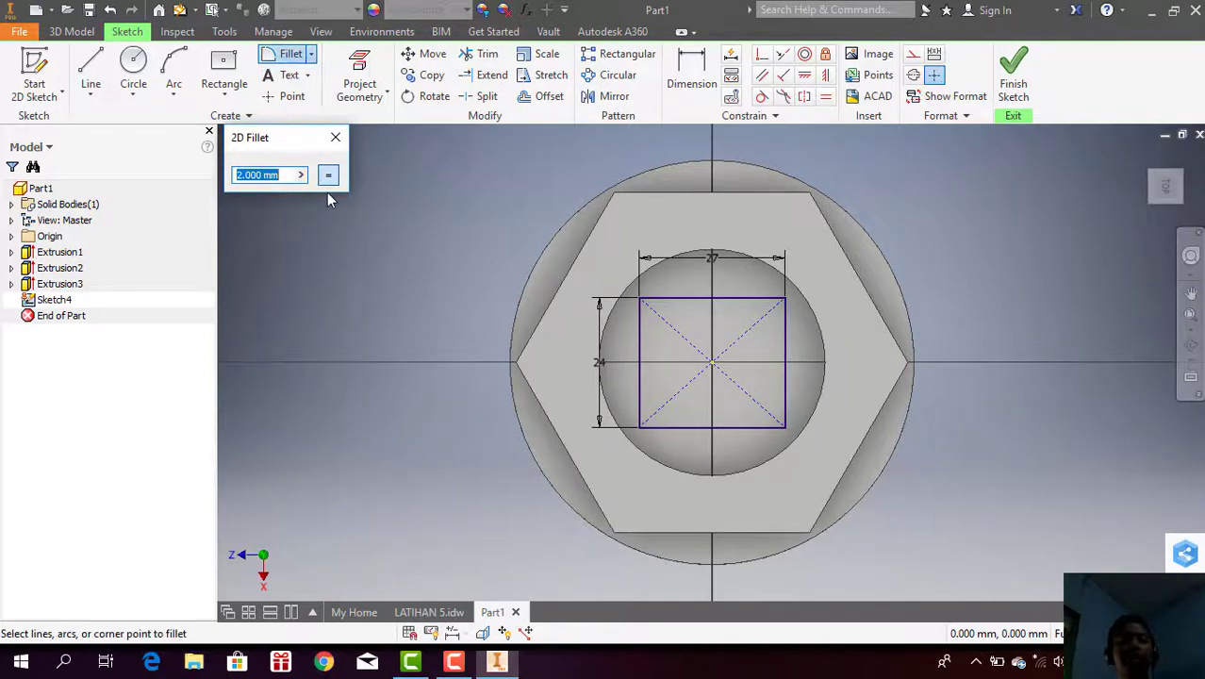
text(8)
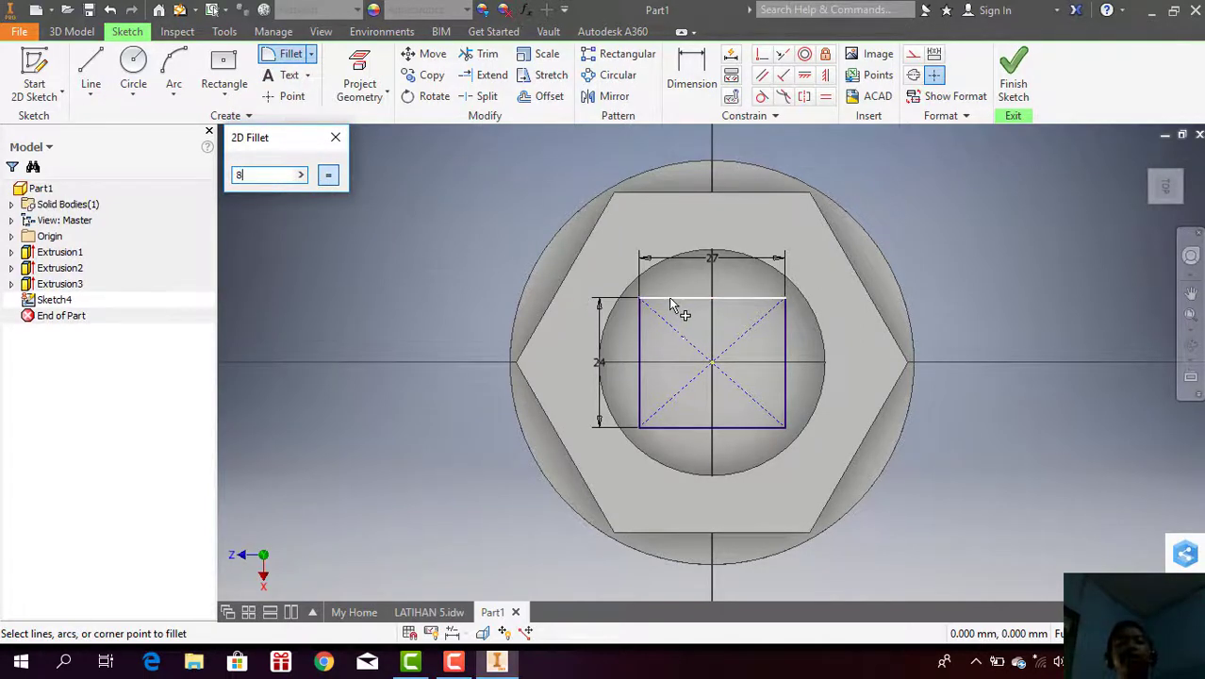
click(666, 299)
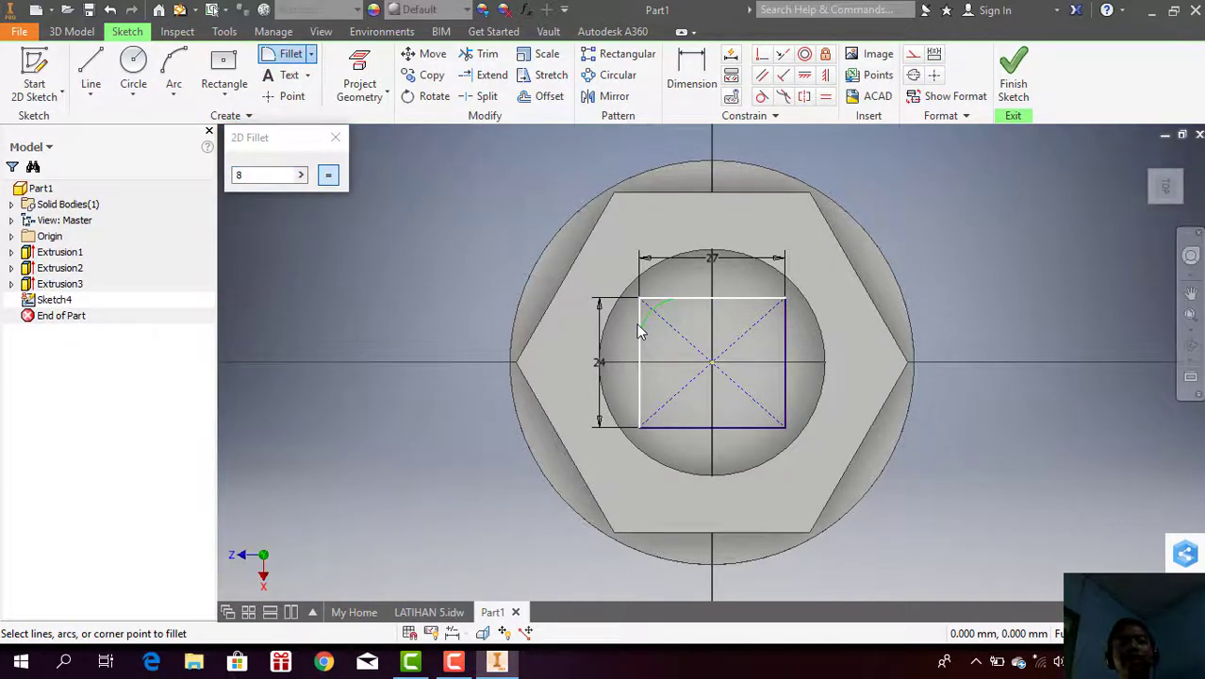
click(639, 330)
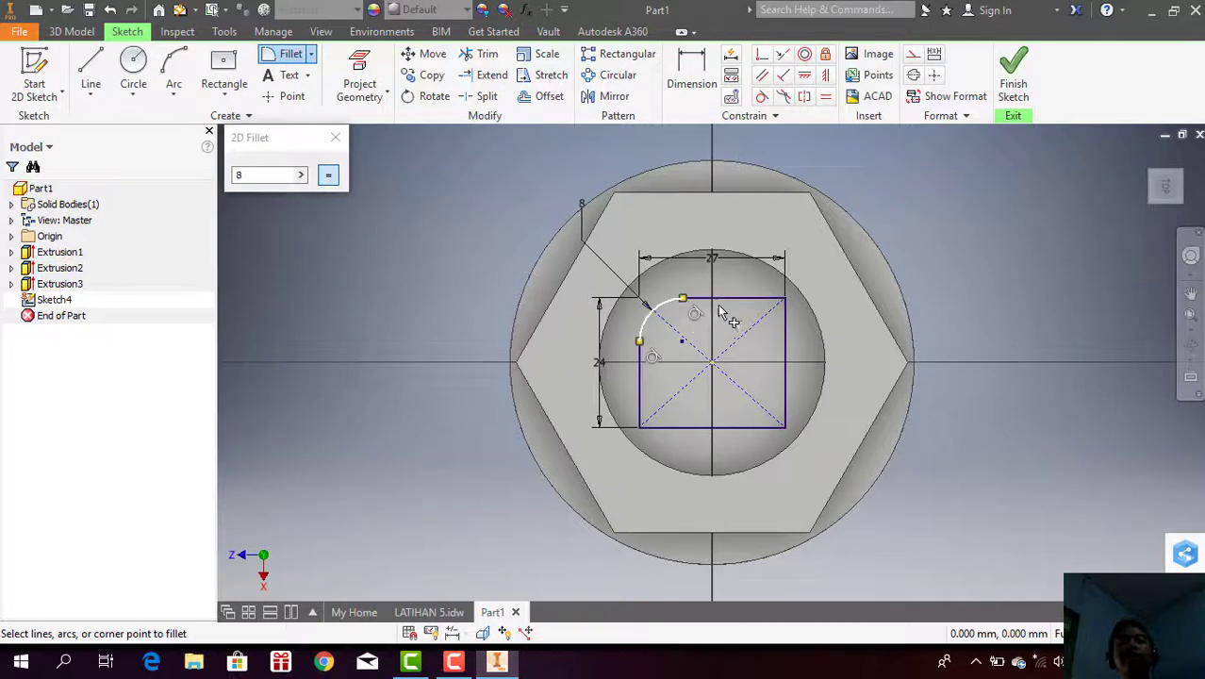
click(785, 328)
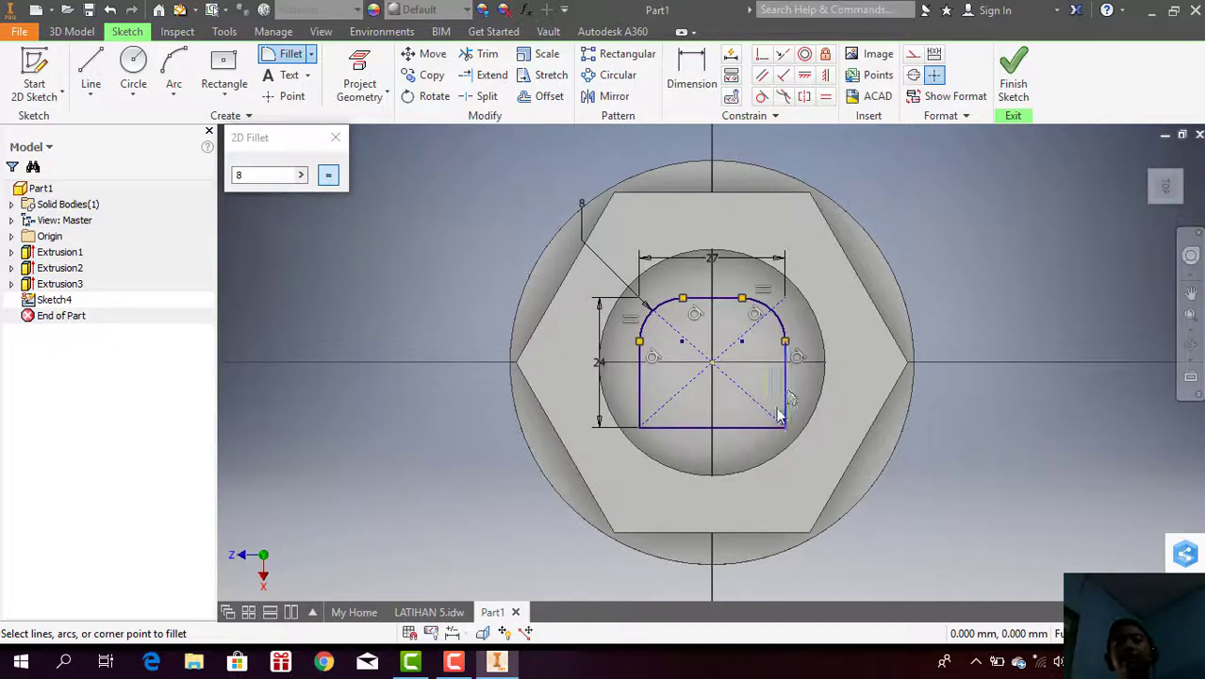
click(783, 407)
click(769, 427)
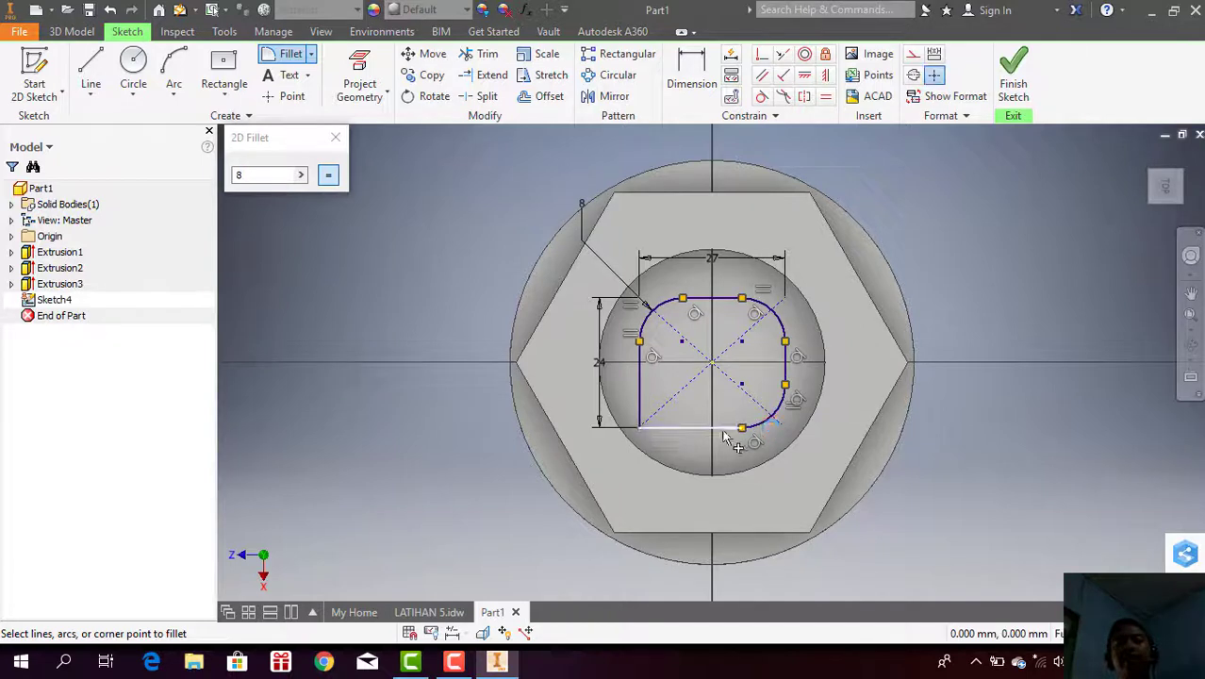
click(637, 399)
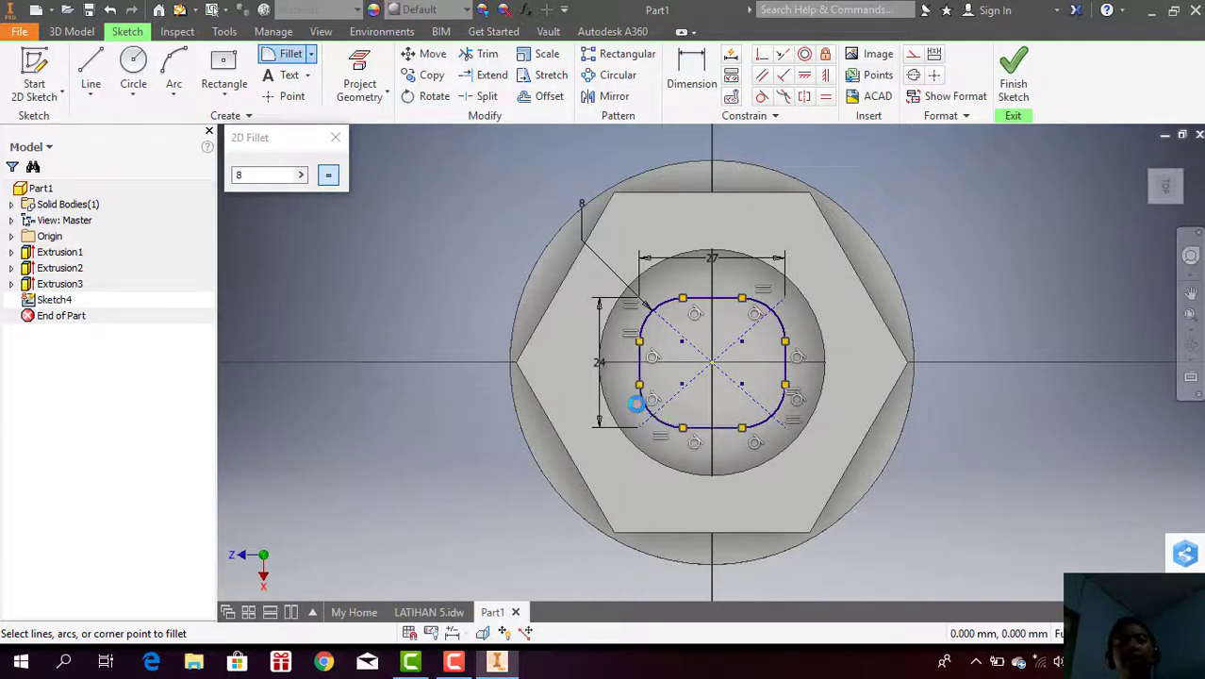
click(1014, 87)
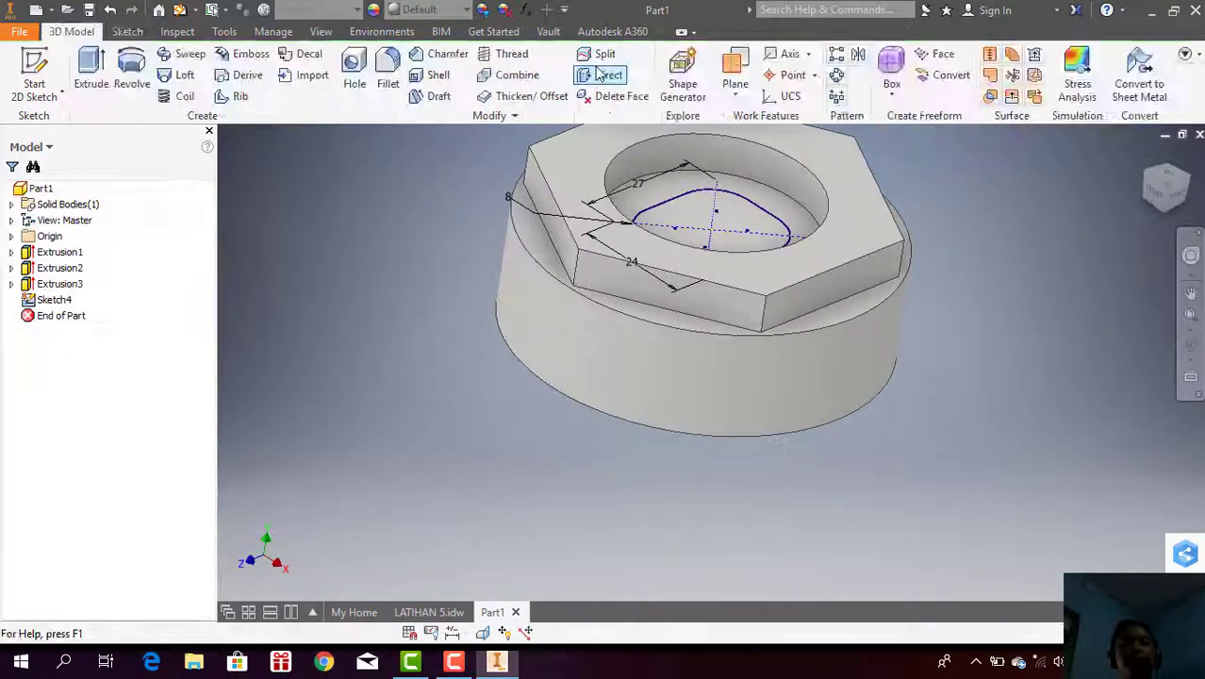
Step: Extrude-cut the R8-rounded 27 × 24 profile 4 mm into the recess floor
click(95, 73)
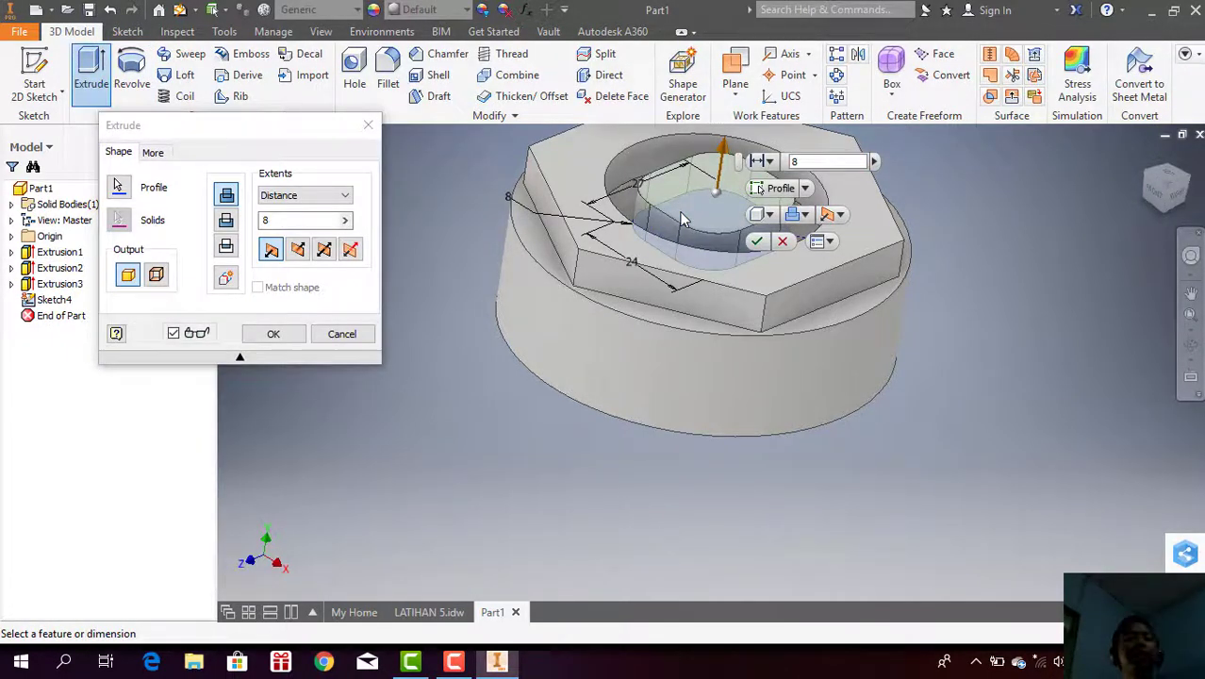
double_click(295, 223)
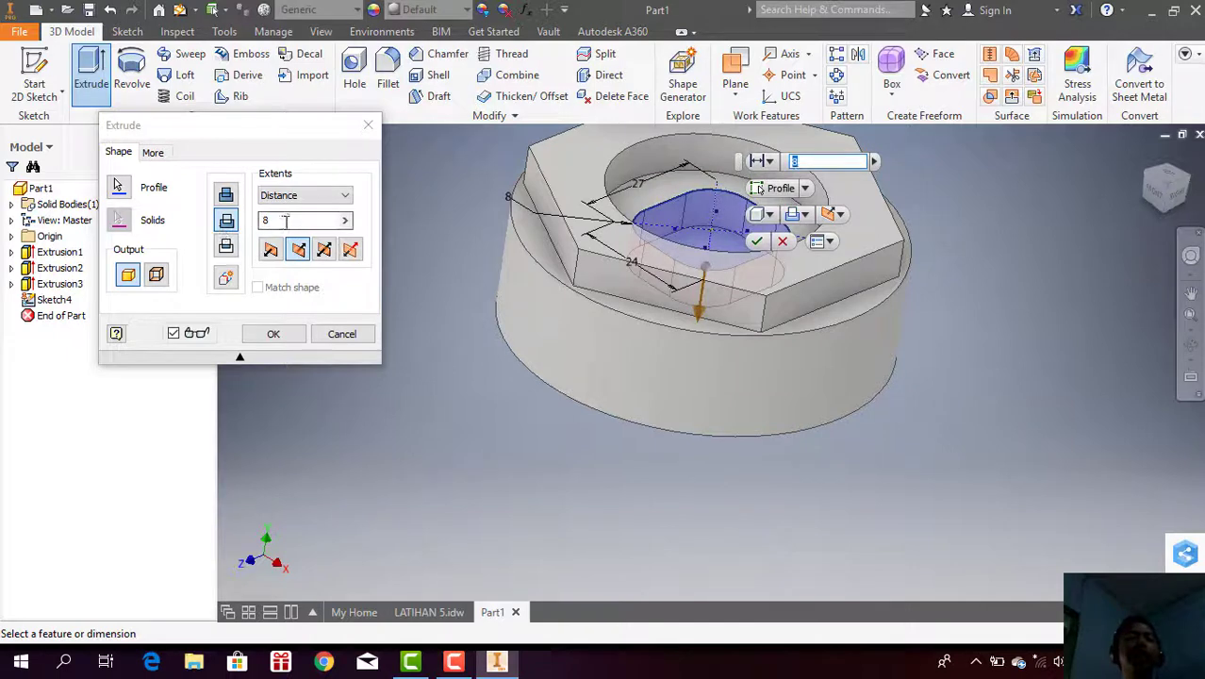
key(BackSpace)
text(4)
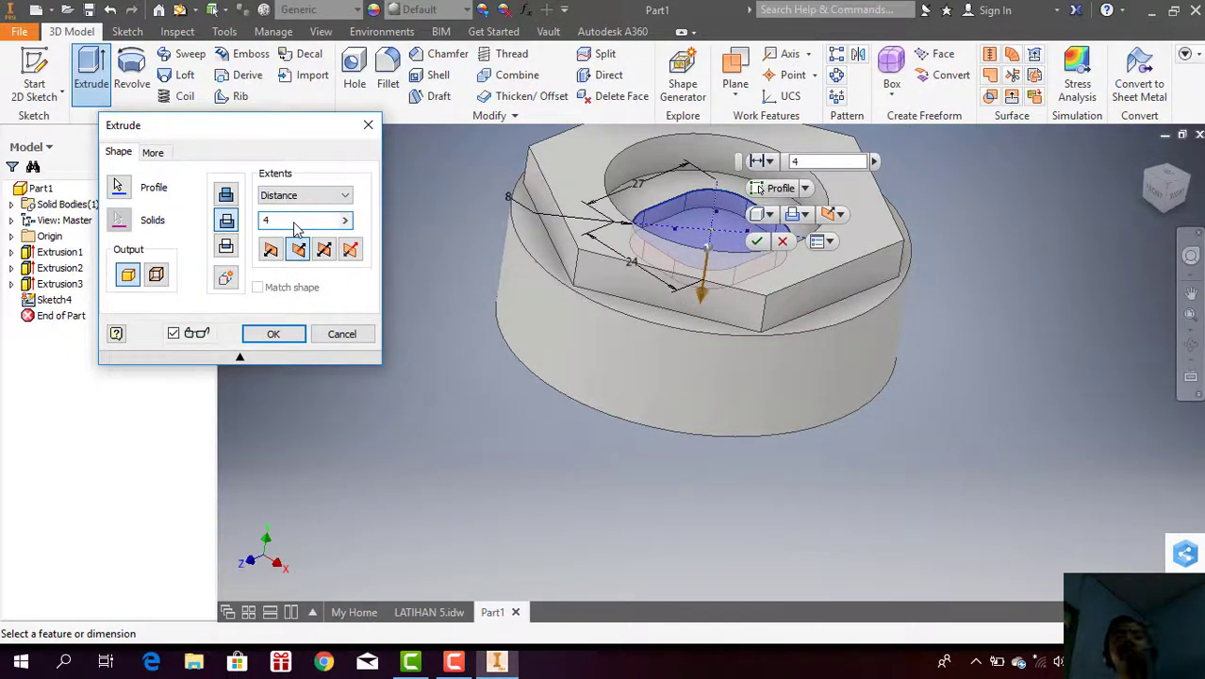
key(Return)
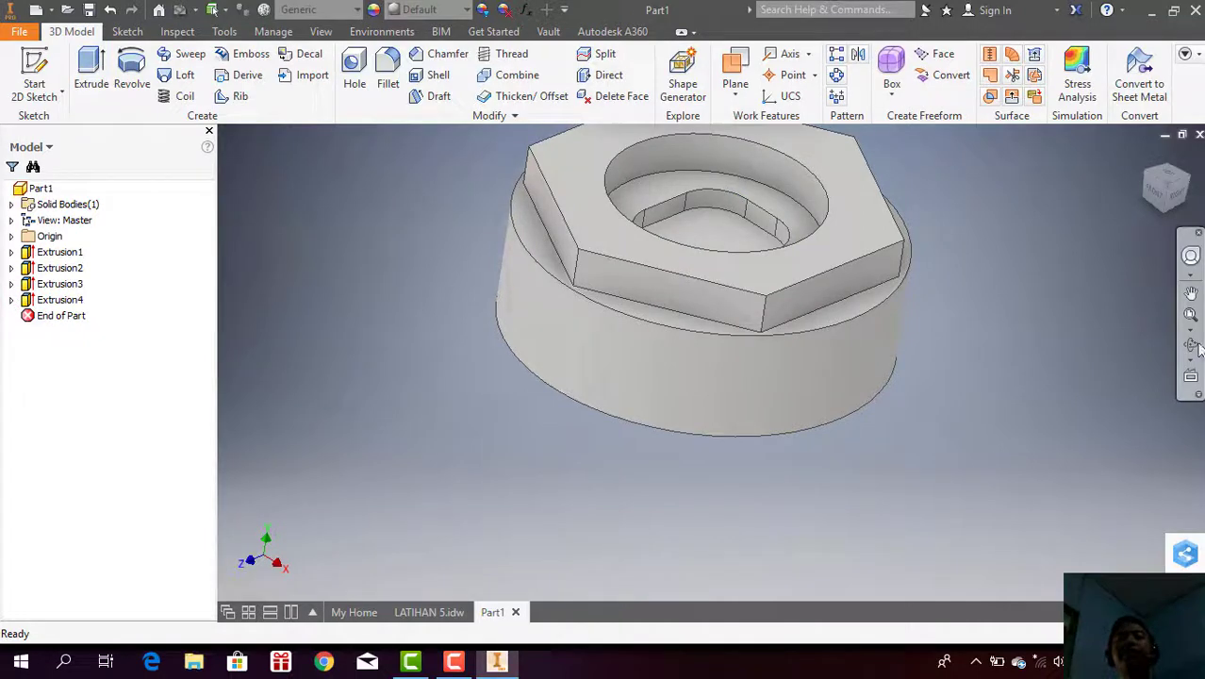
Step: Orbit the part to inspect the new pocket, then return to the LATIHAN 5 drawing
click(1191, 345)
mouse_move(743, 347)
mouse_down()
mouse_move(713, 303)
mouse_move(807, 283)
mouse_move(797, 299)
mouse_move(787, 289)
mouse_up()
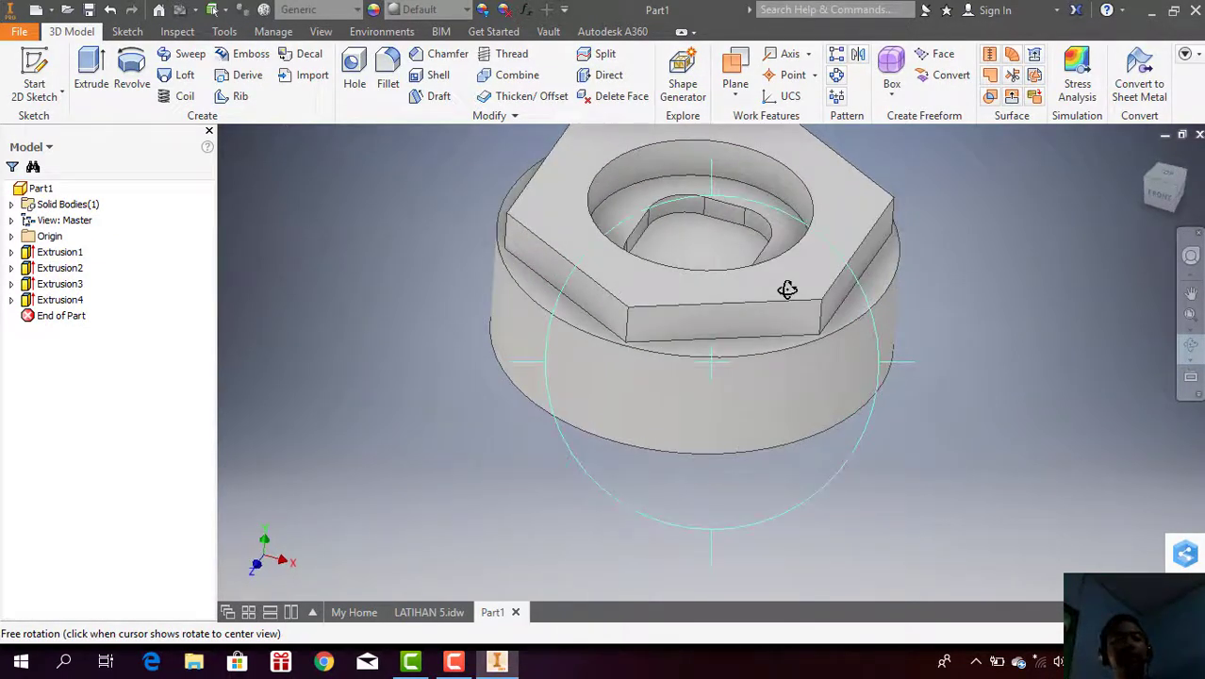
key(Escape)
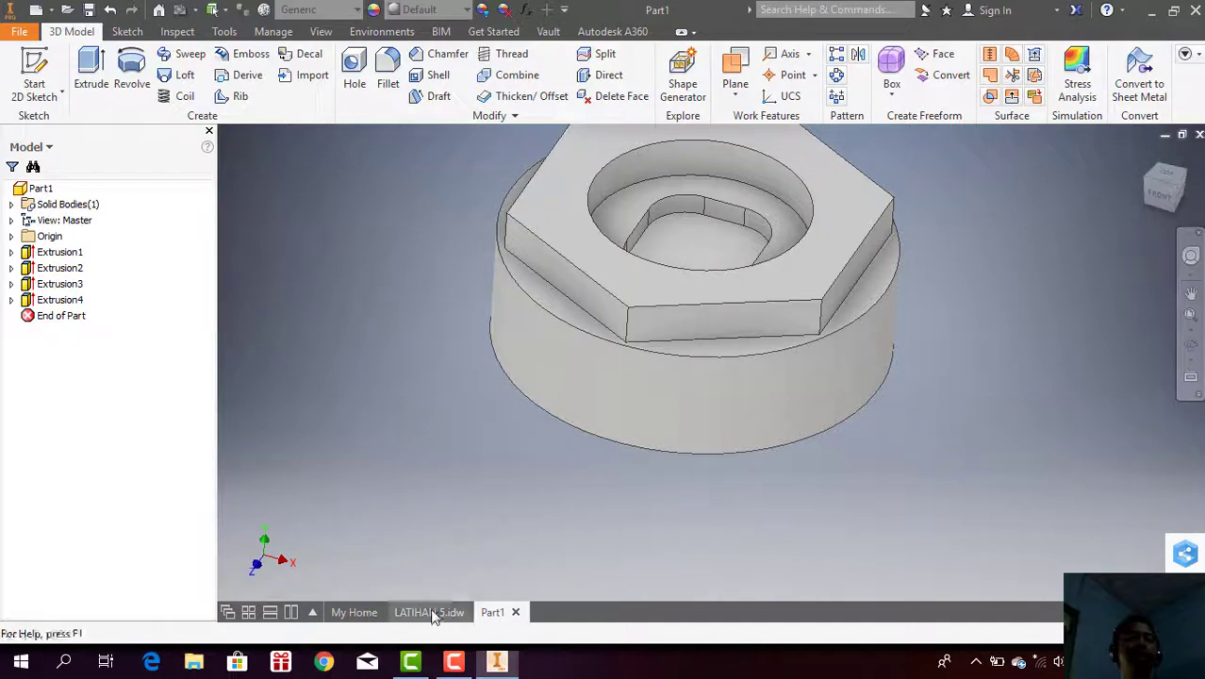
click(431, 613)
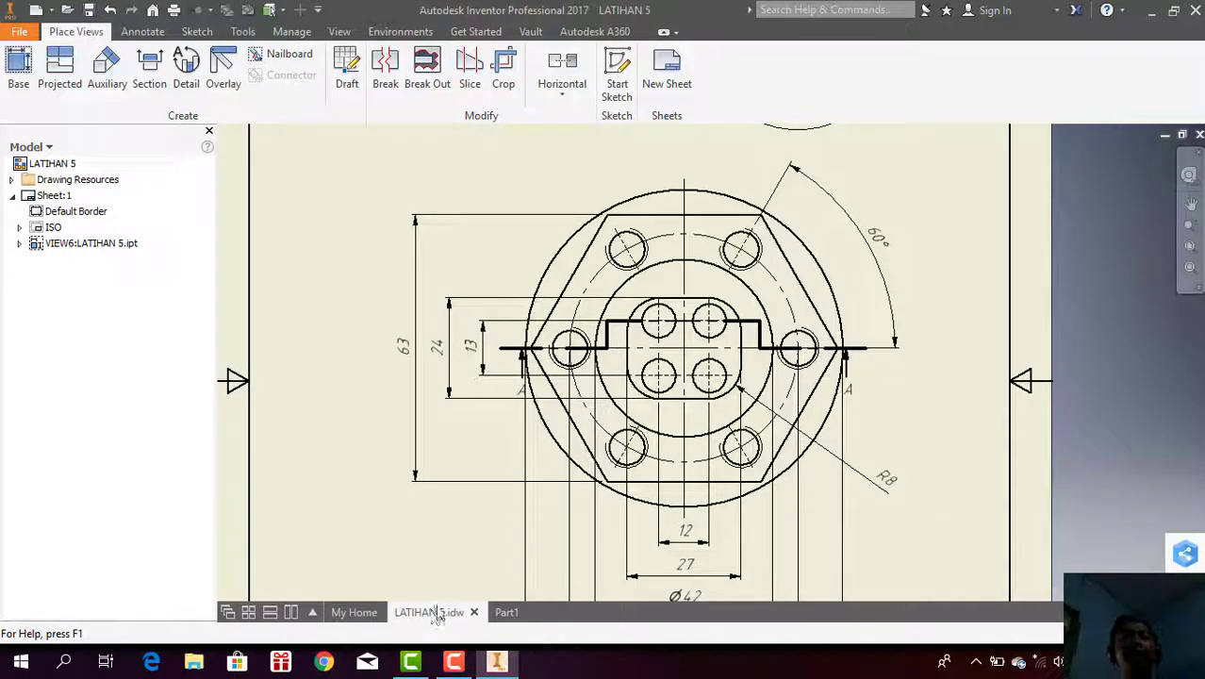
click(677, 323)
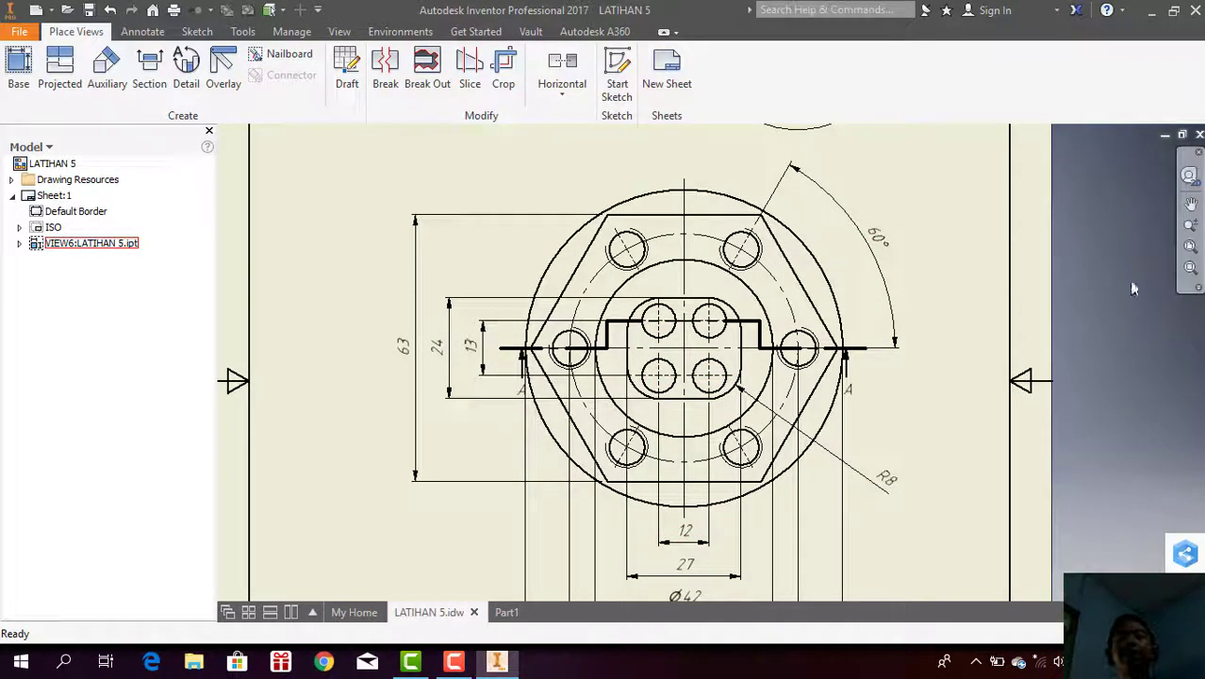
click(1191, 204)
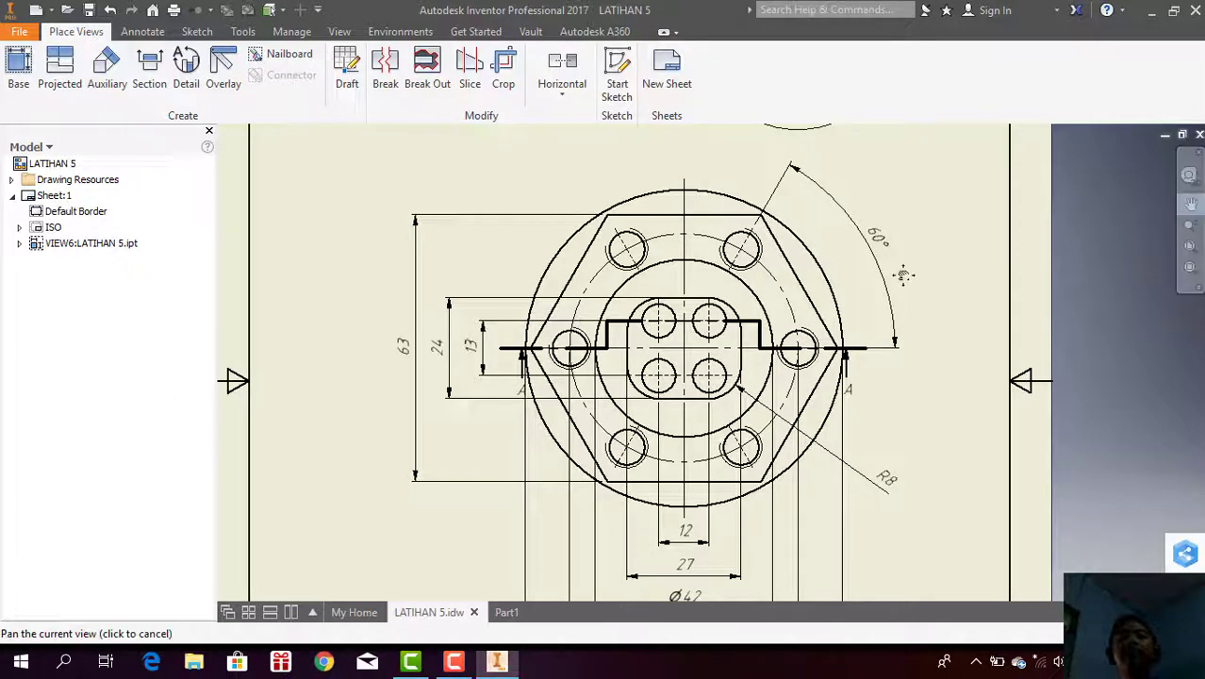
drag(905, 274, 900, 492)
drag(922, 290, 917, 312)
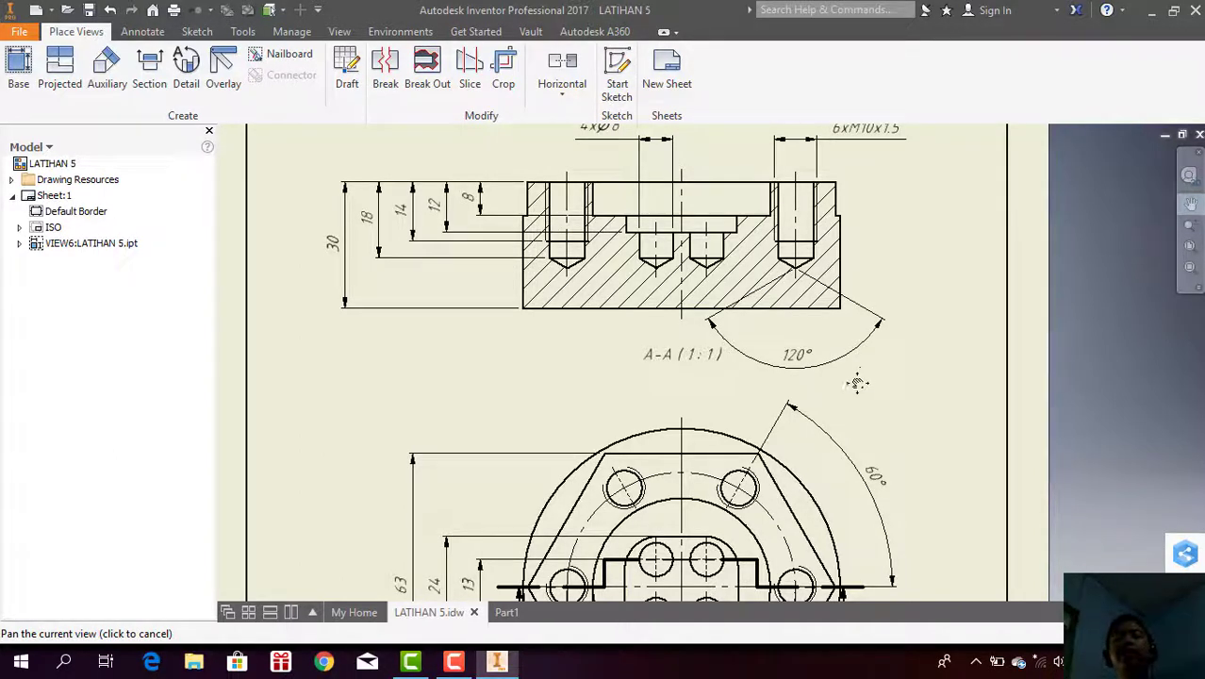
drag(856, 381, 845, 232)
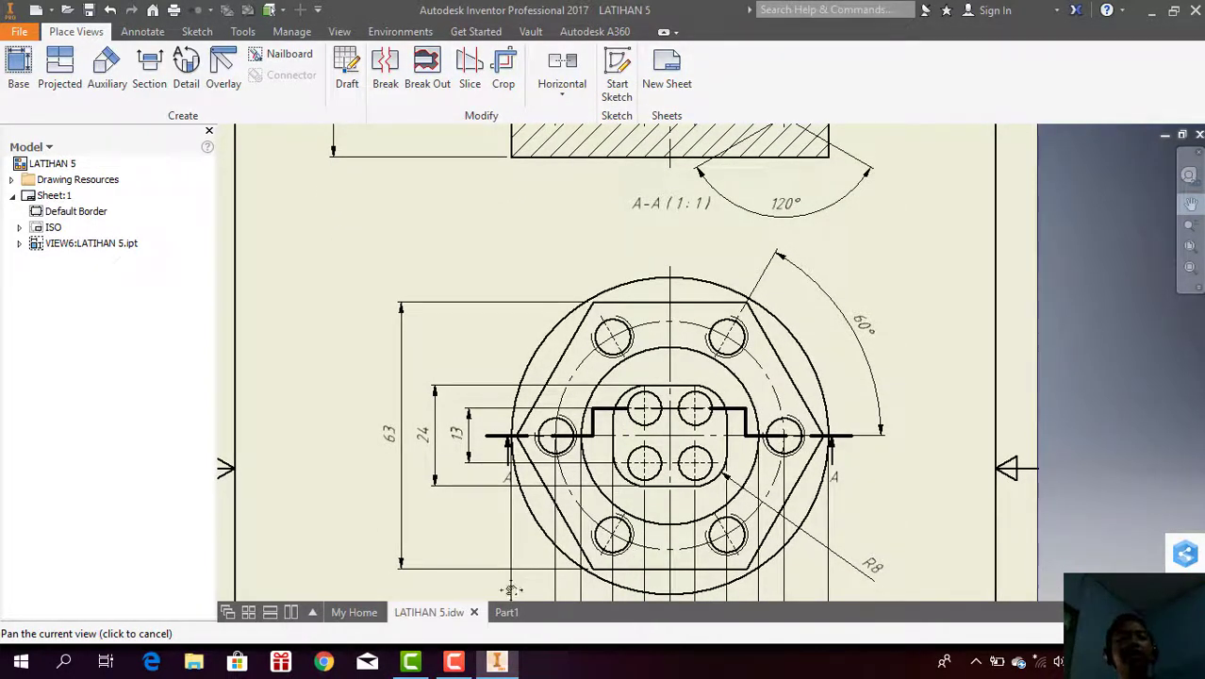
key(Escape)
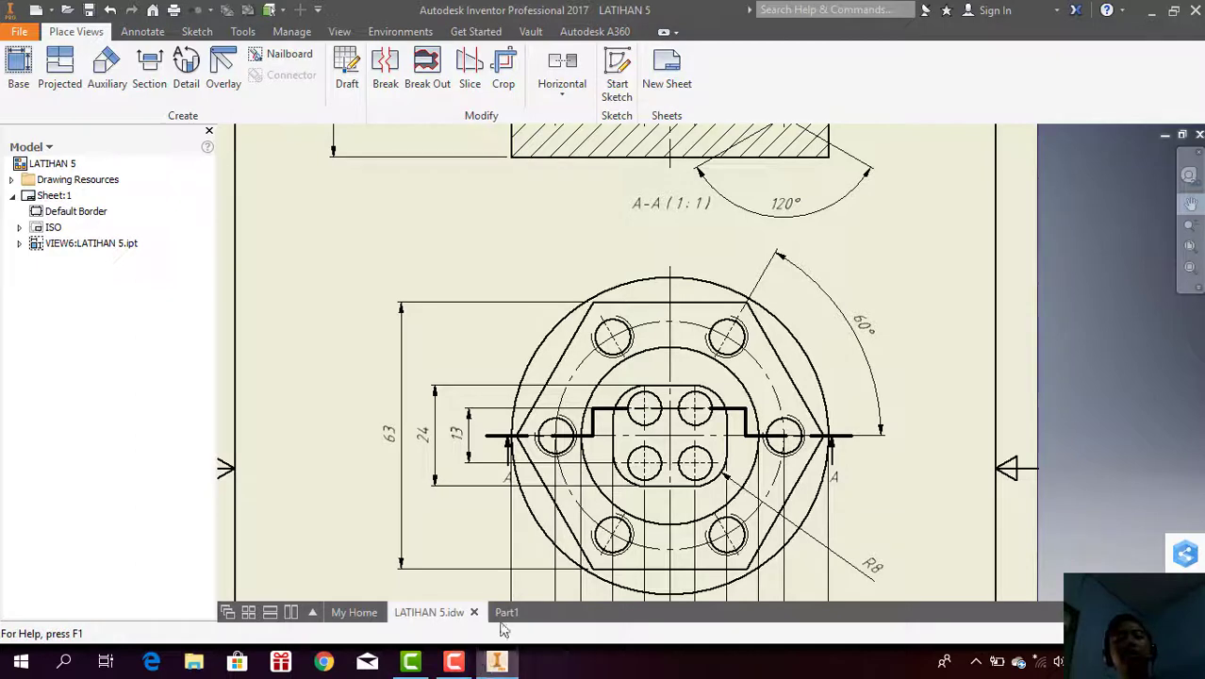
Step: Create Sketch5 on Part1's rounded pocket floor, rotate and zoom it, then show LATIHAN 5
click(507, 611)
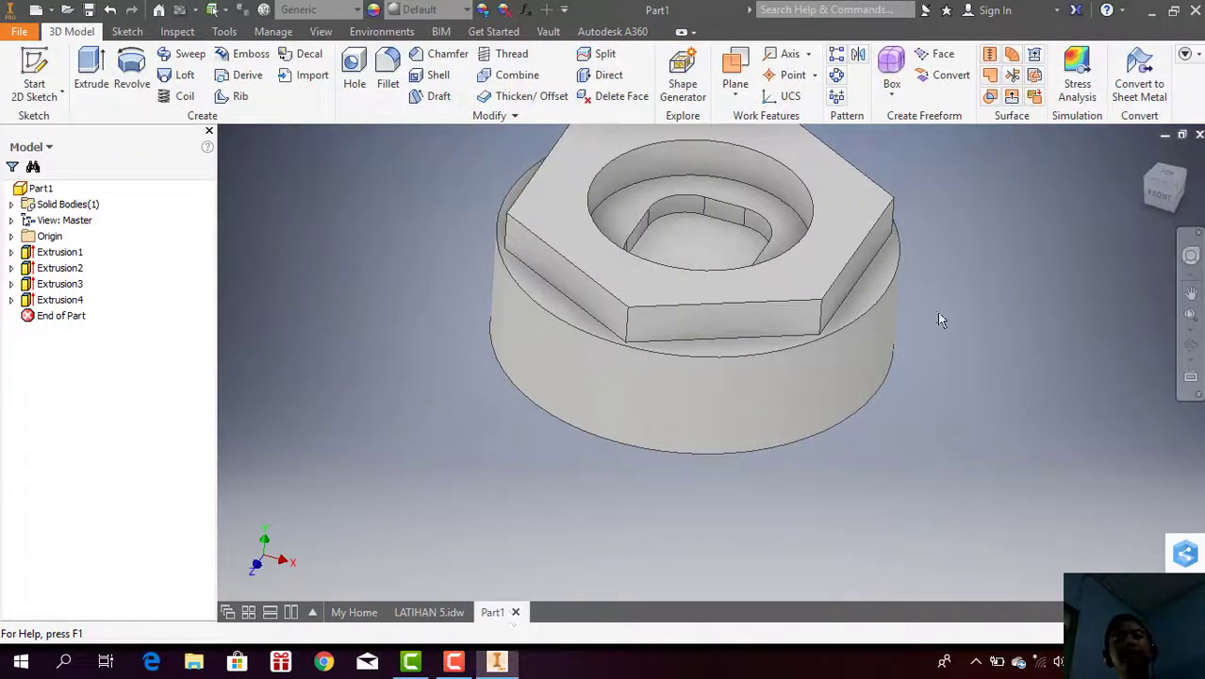
click(714, 262)
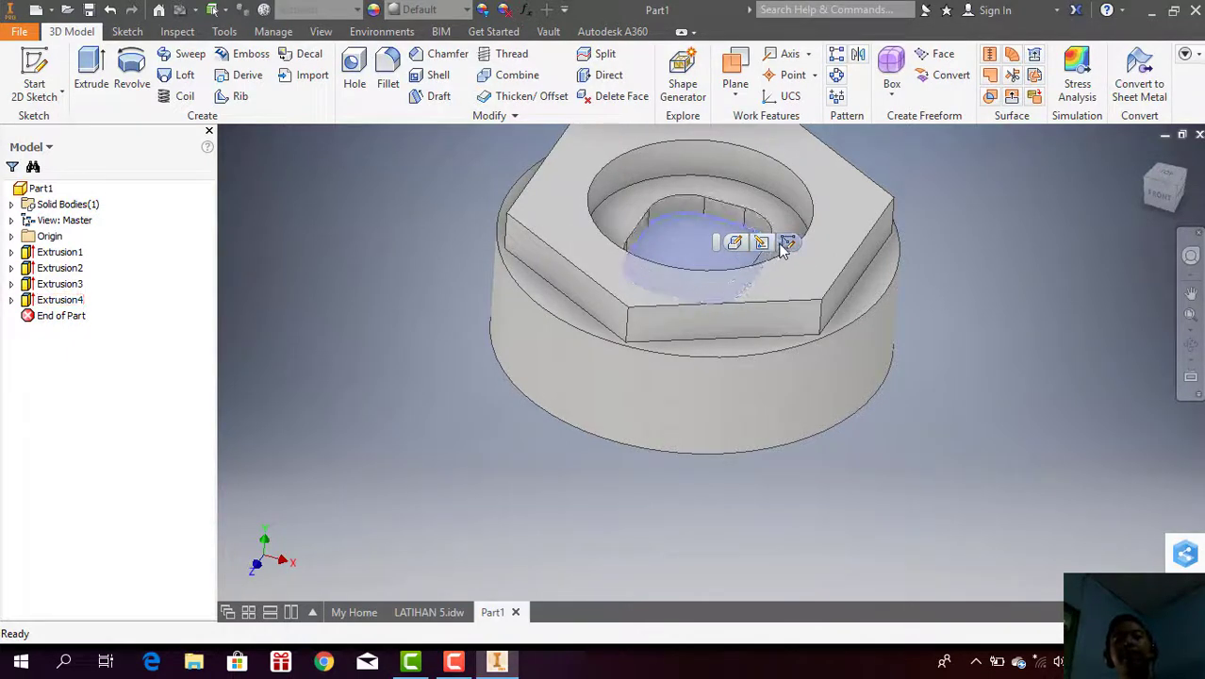
click(787, 243)
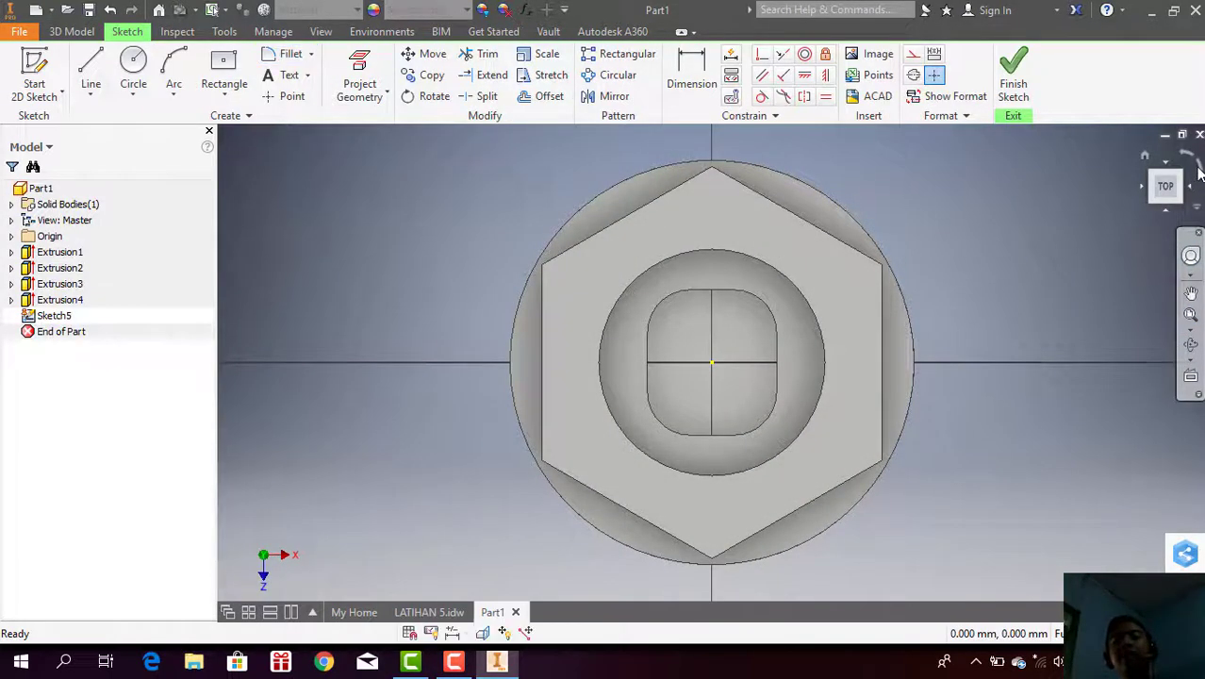
click(1199, 165)
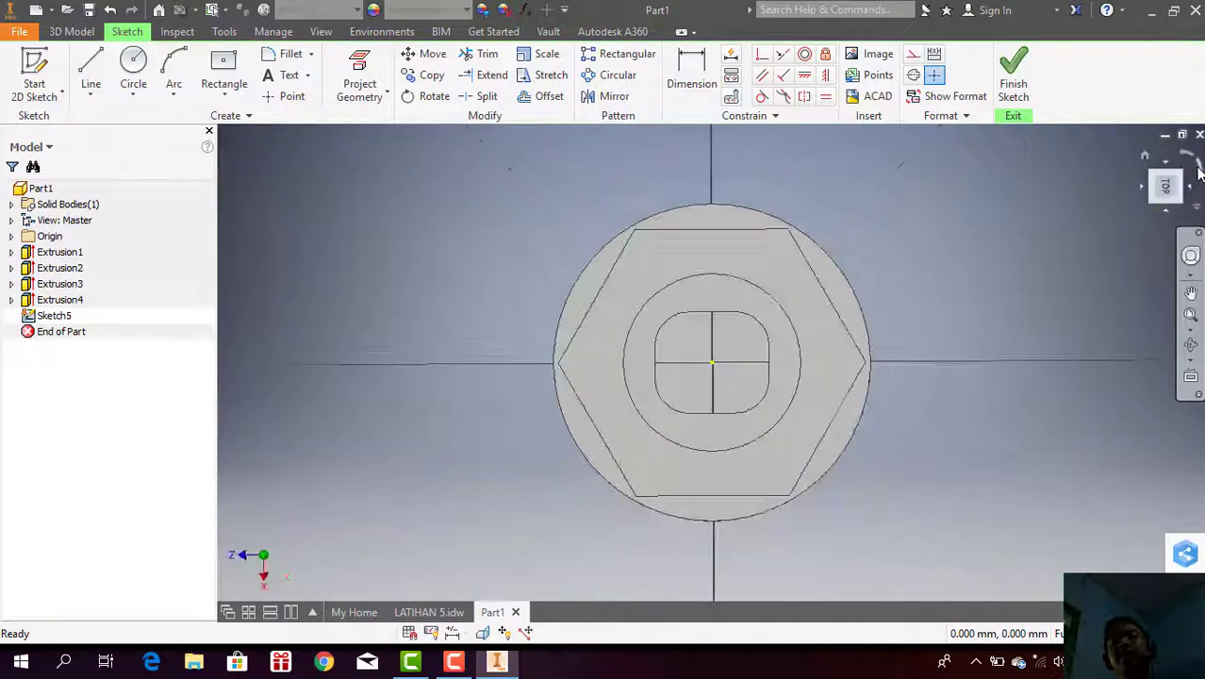
scroll(719, 367, down, 5)
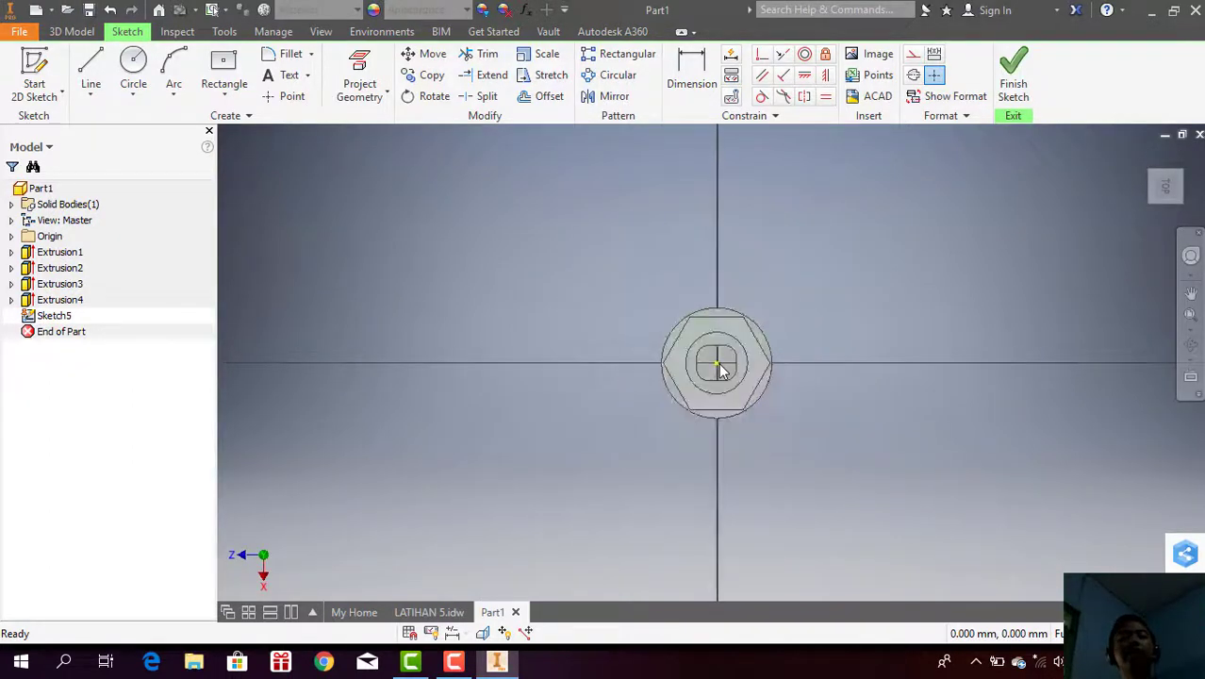
scroll(719, 367, up, 6)
scroll(719, 367, up, 2)
scroll(718, 367, up, 2)
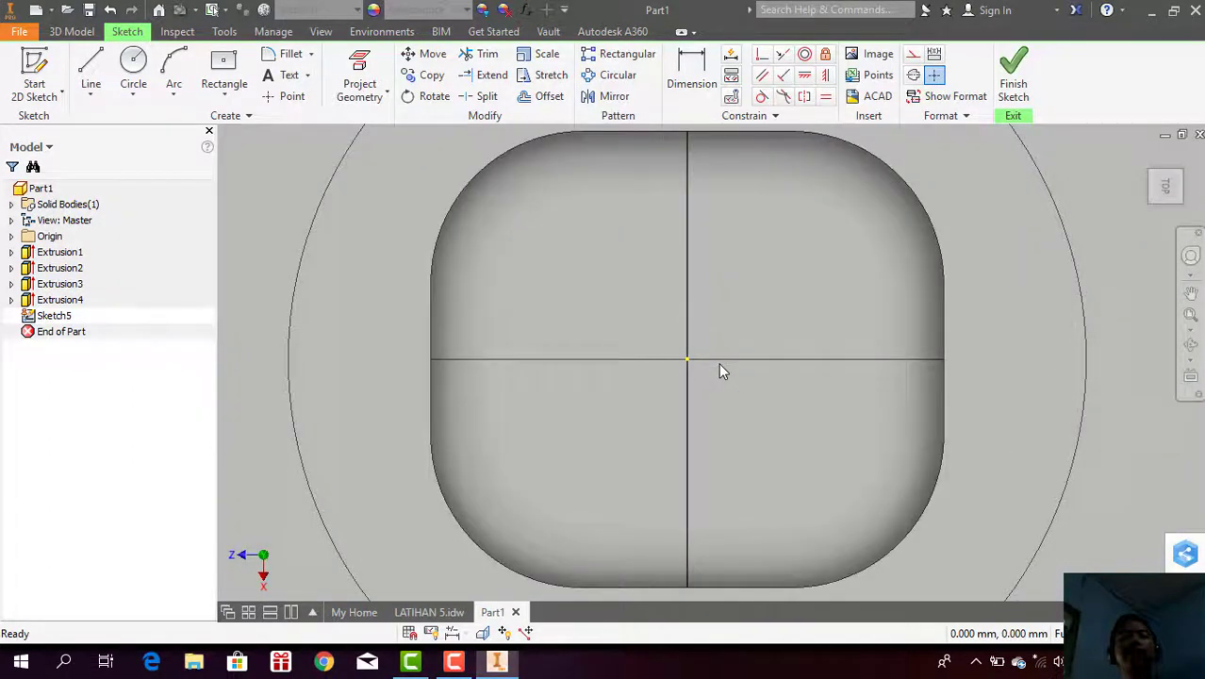
click(430, 613)
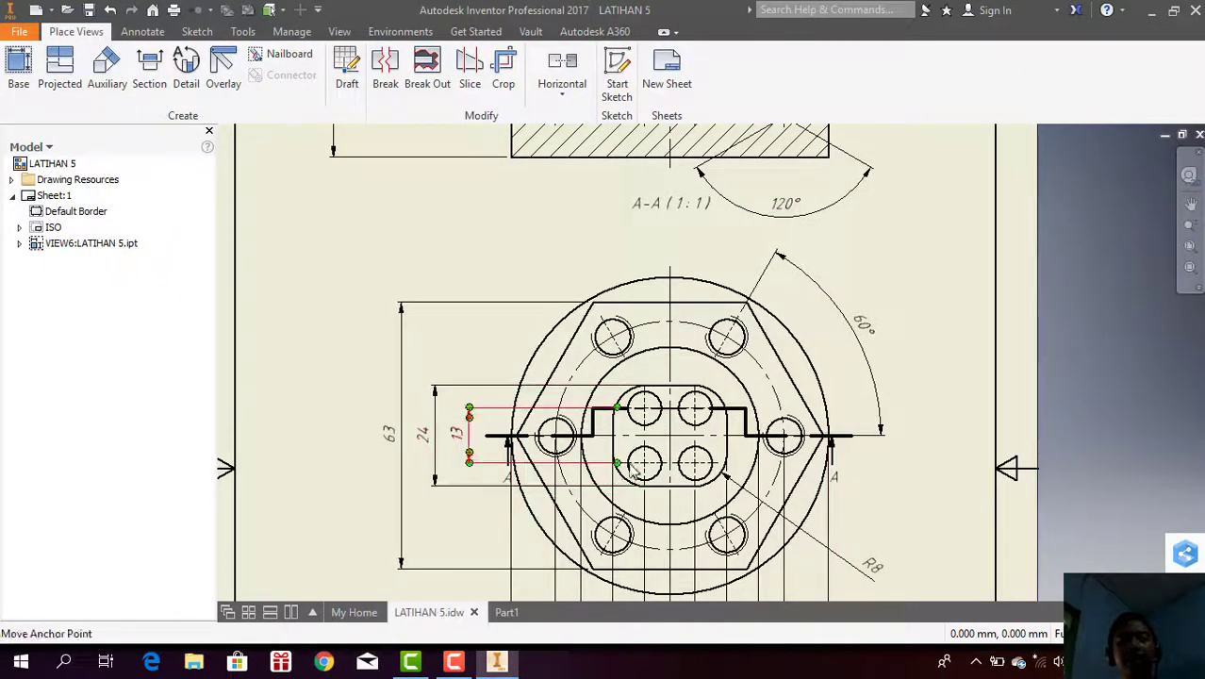
Step: Inspect the 4×Ø8 holes and section A-A on LATIHAN 5, then return to Part1's Sketch5
click(664, 476)
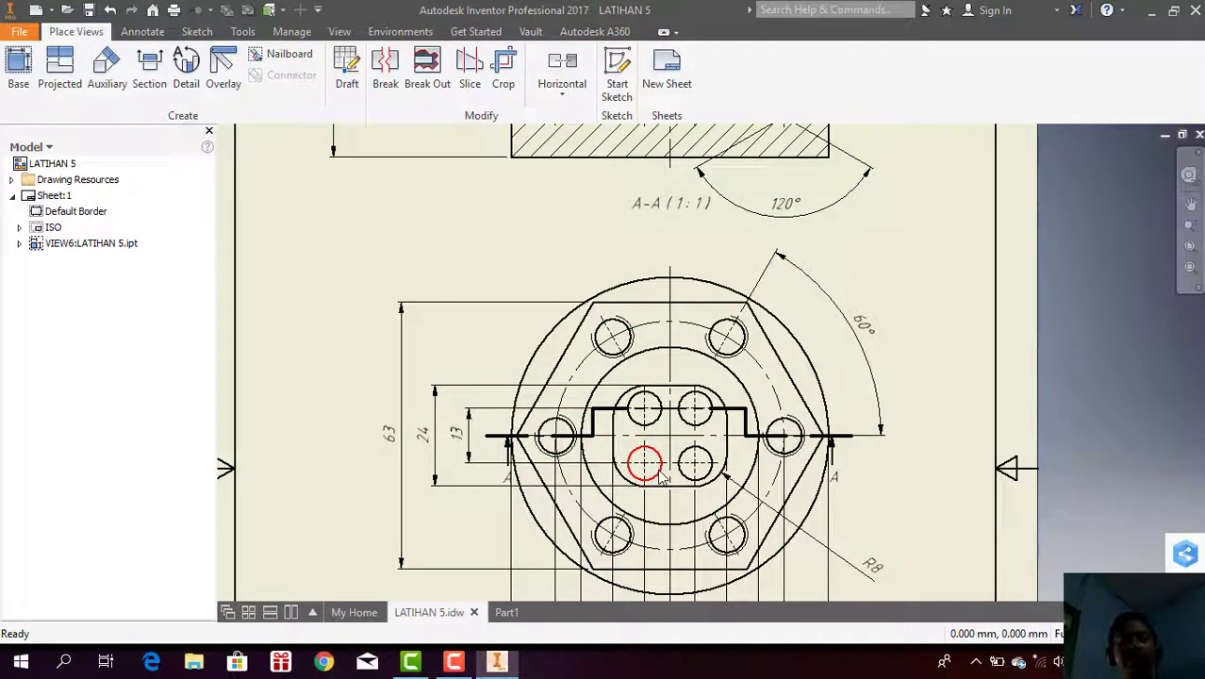
scroll(726, 509, down, 4)
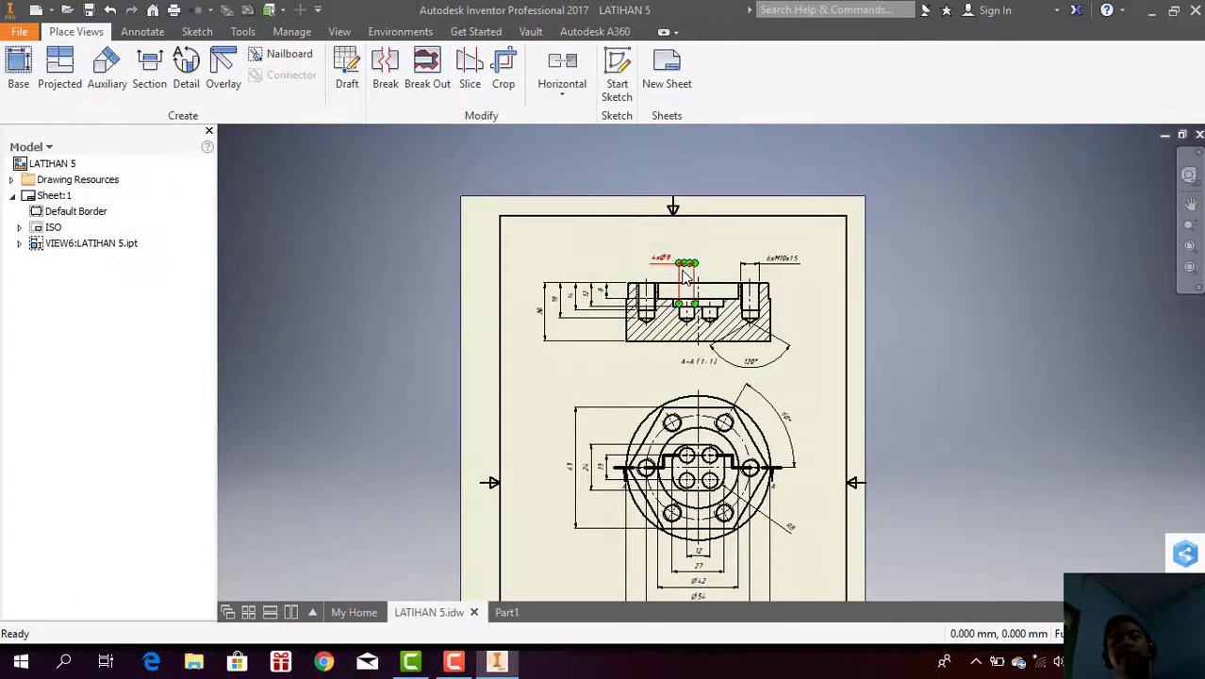
scroll(686, 276, up, 2)
scroll(686, 276, up, 2)
scroll(686, 277, up, 1)
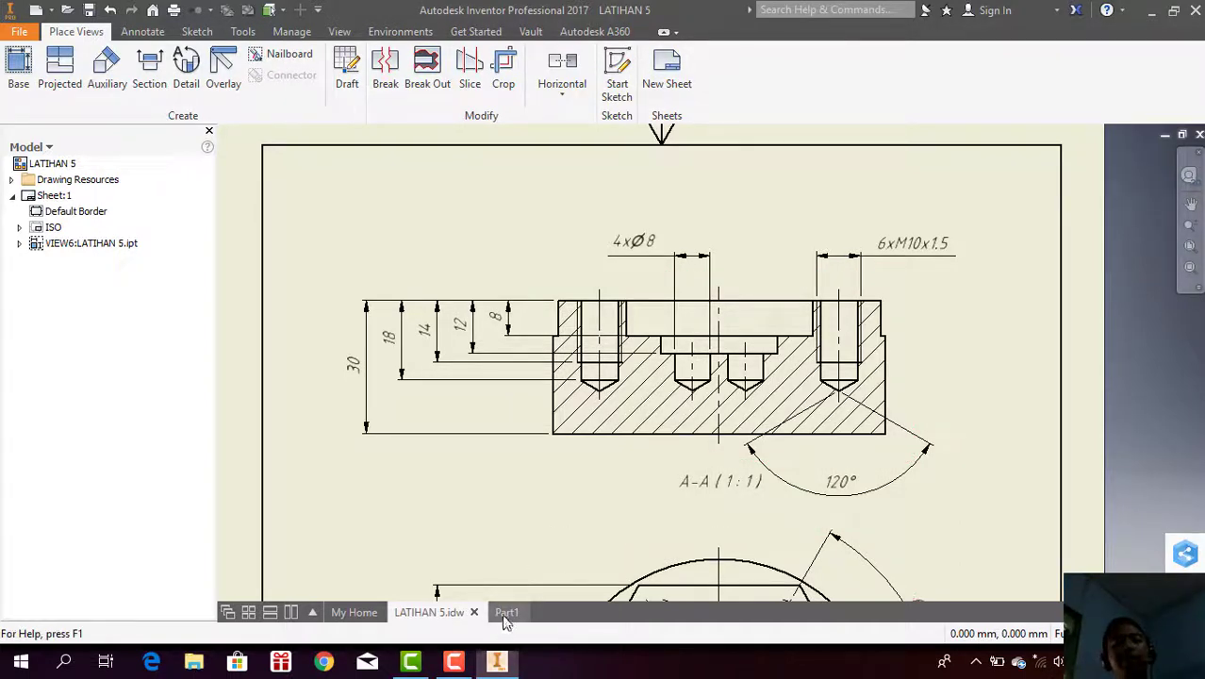
scroll(723, 452, down, 3)
scroll(723, 453, up, 5)
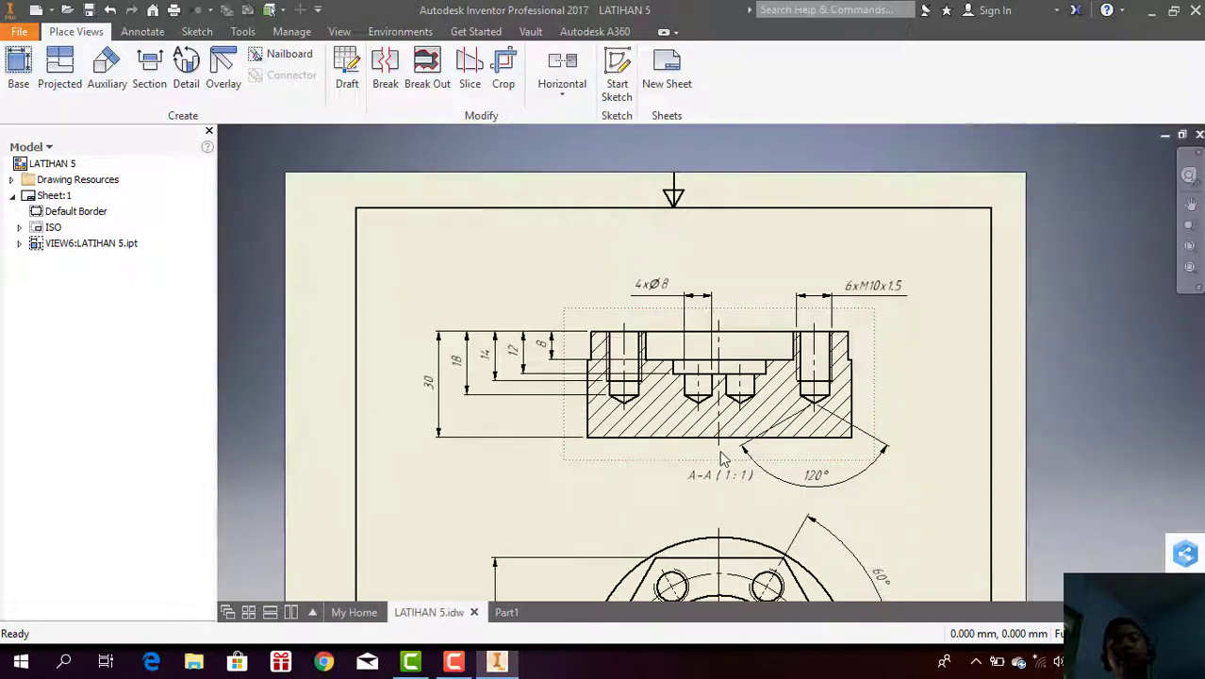
click(1190, 204)
drag(767, 399, 769, 231)
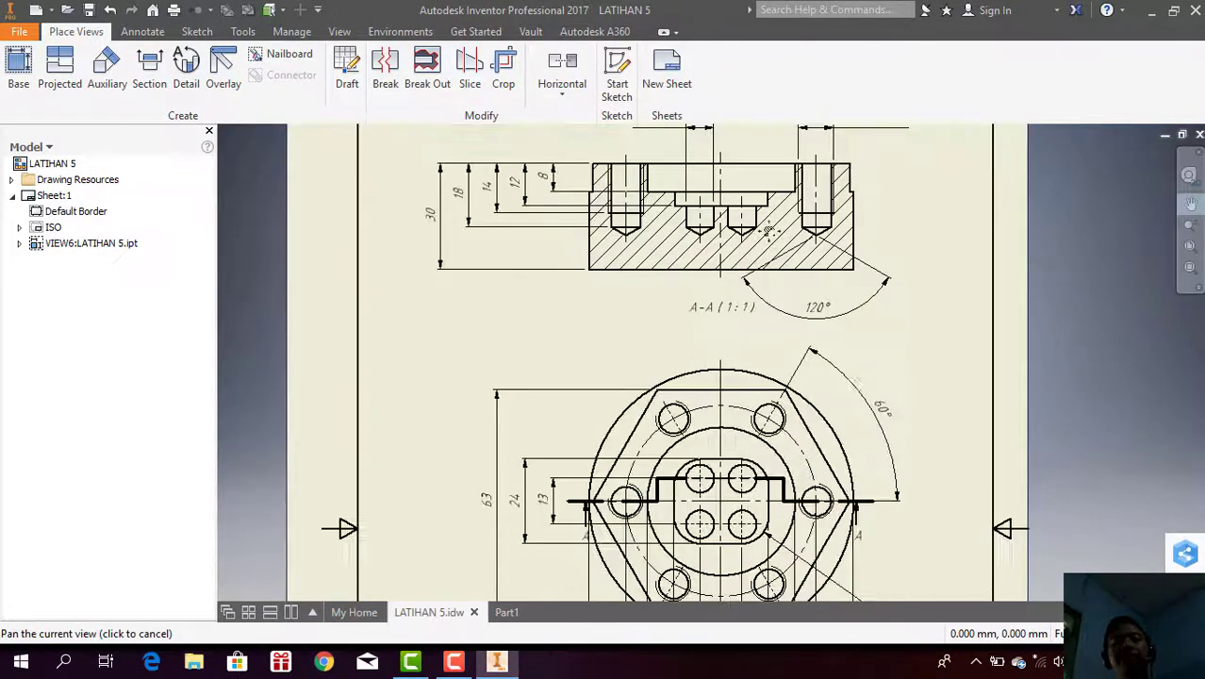
drag(764, 479, 727, 402)
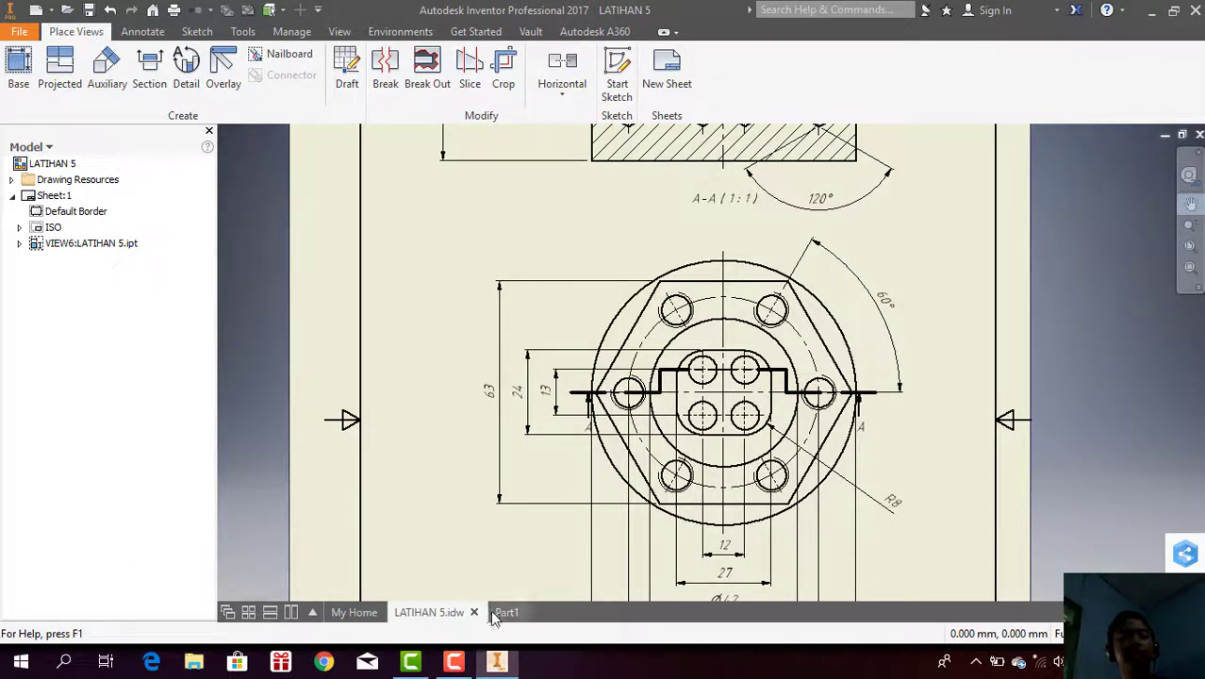
click(492, 617)
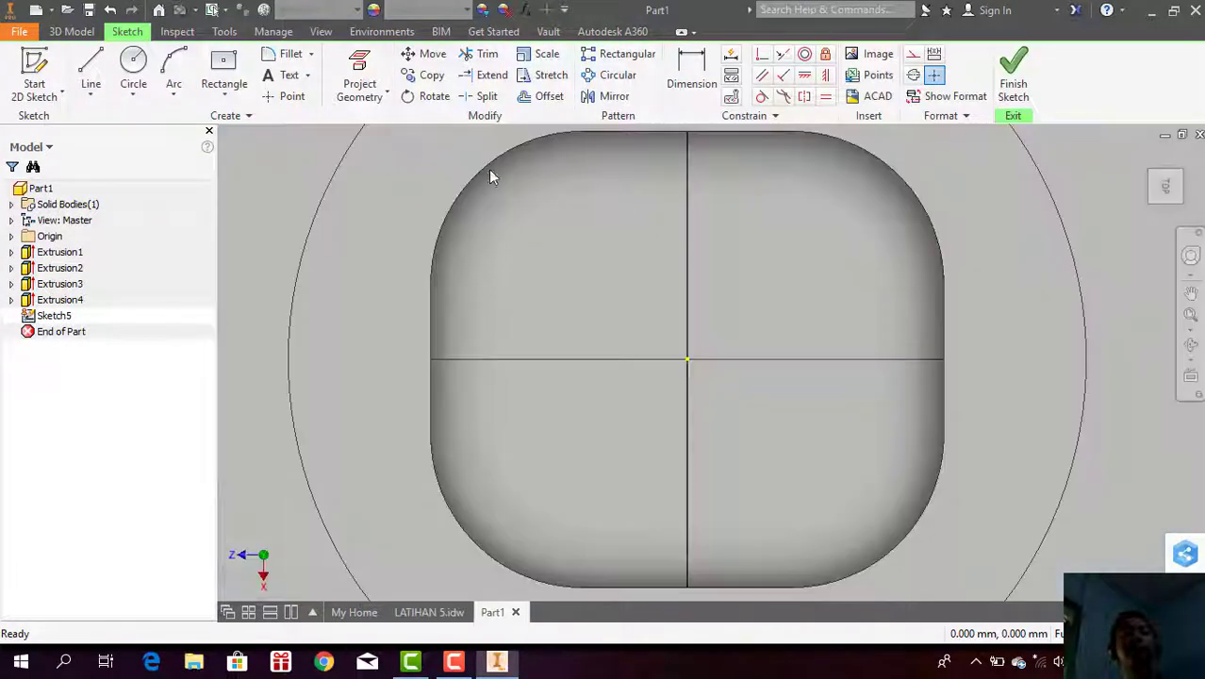
Step: Draw two level Ø8 circles in the pocket's upper half, left and right of the centreline
click(133, 64)
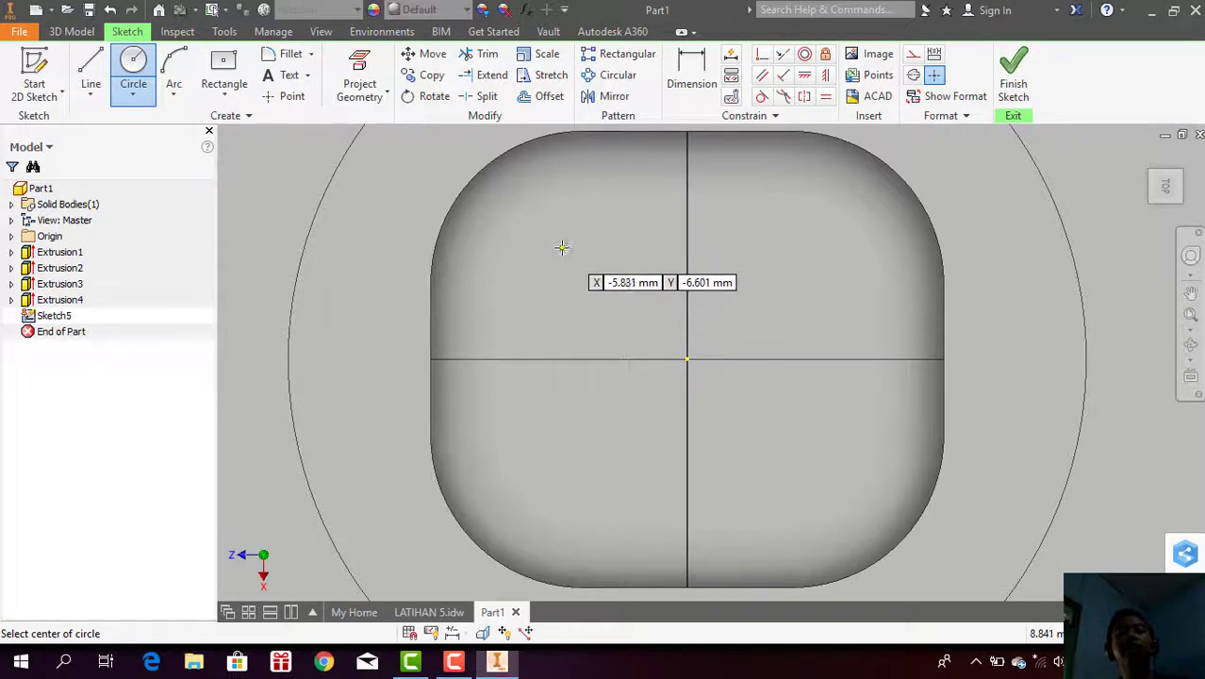
click(561, 248)
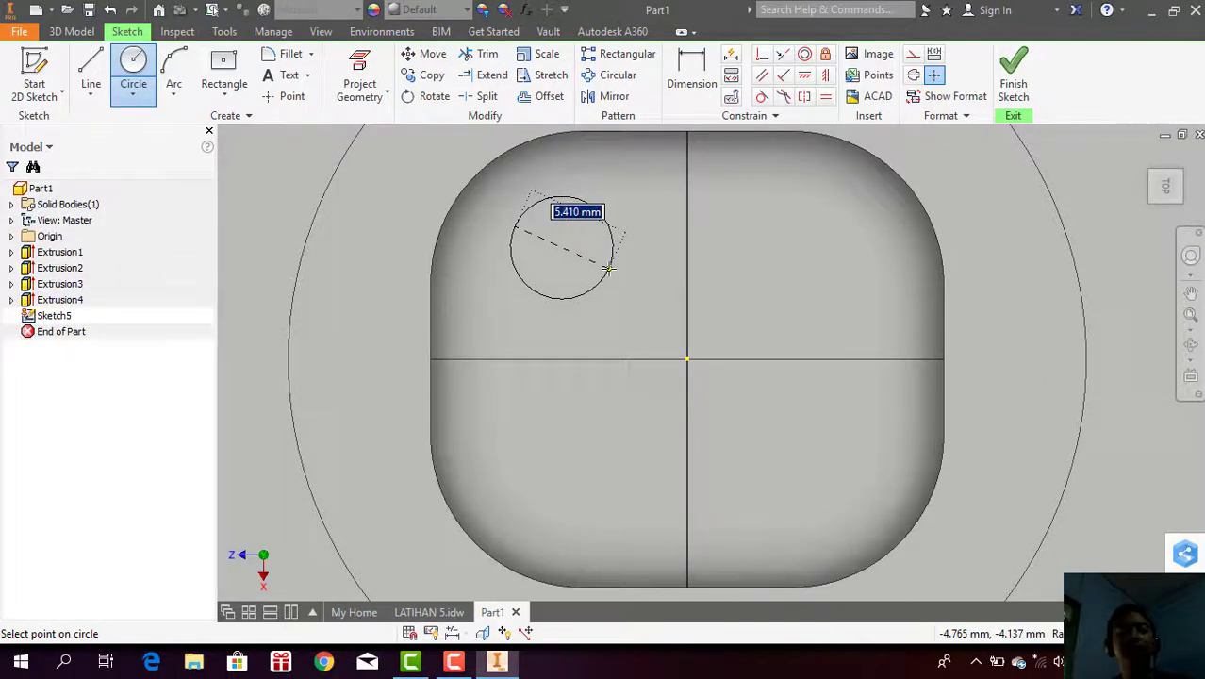
text(8)
key(Return)
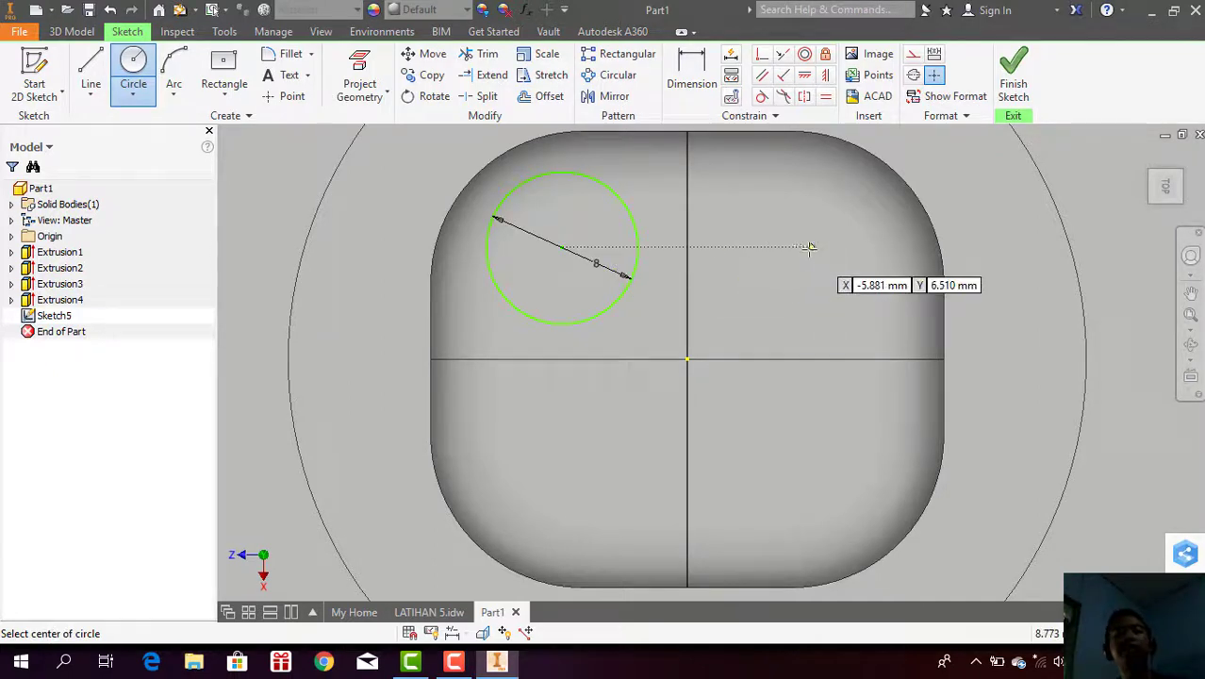
click(808, 247)
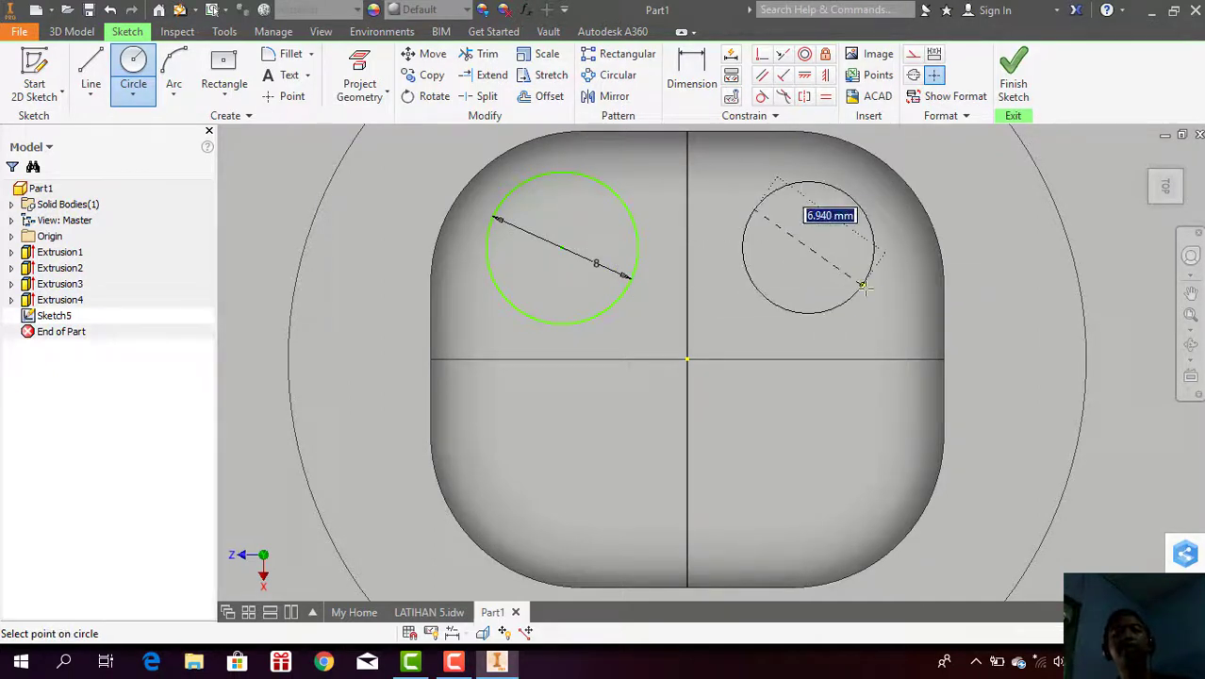
text(8)
key(Return)
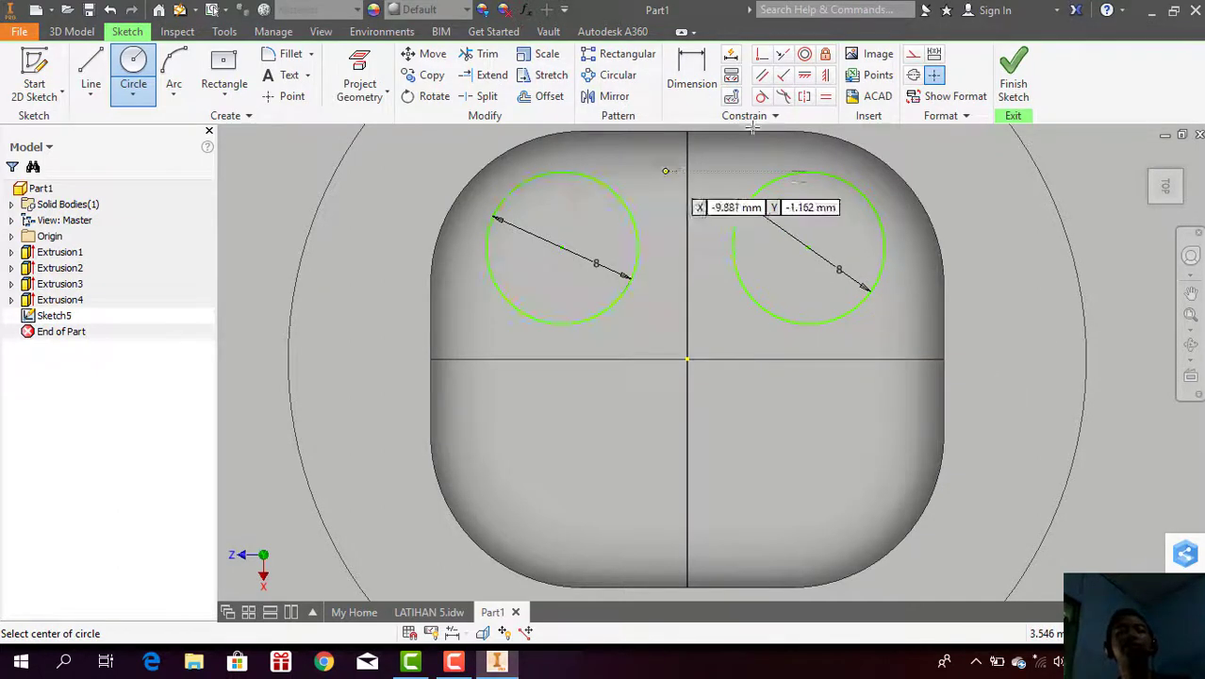
click(709, 83)
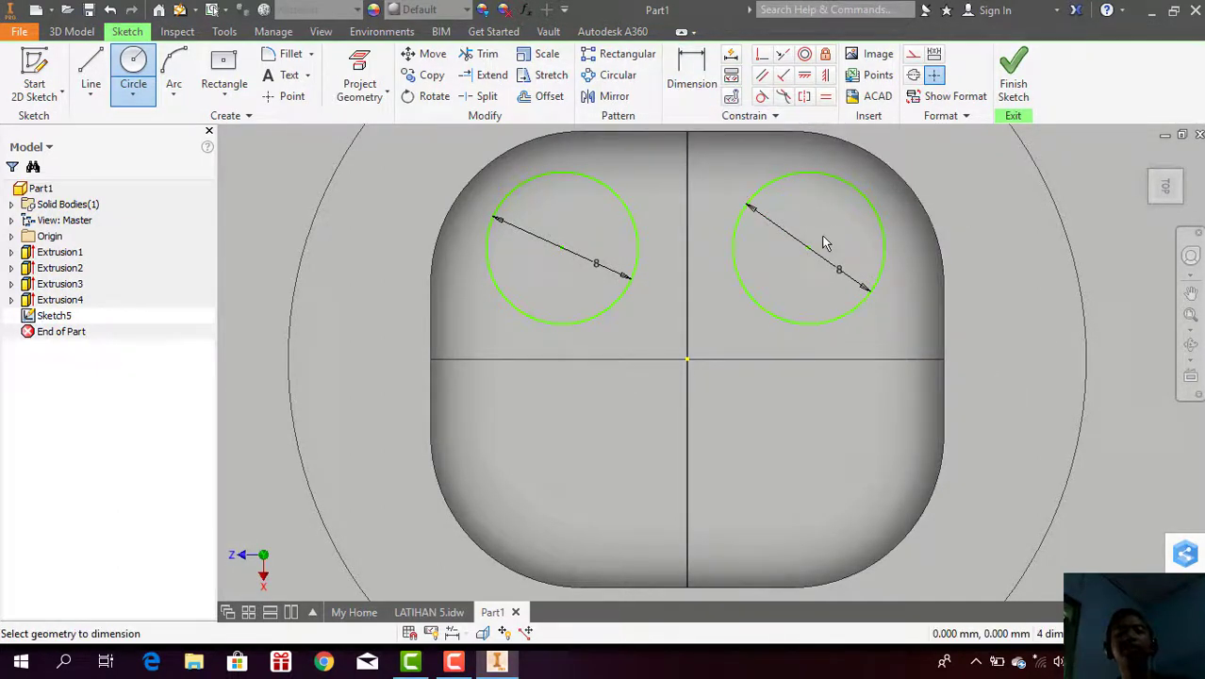
click(808, 248)
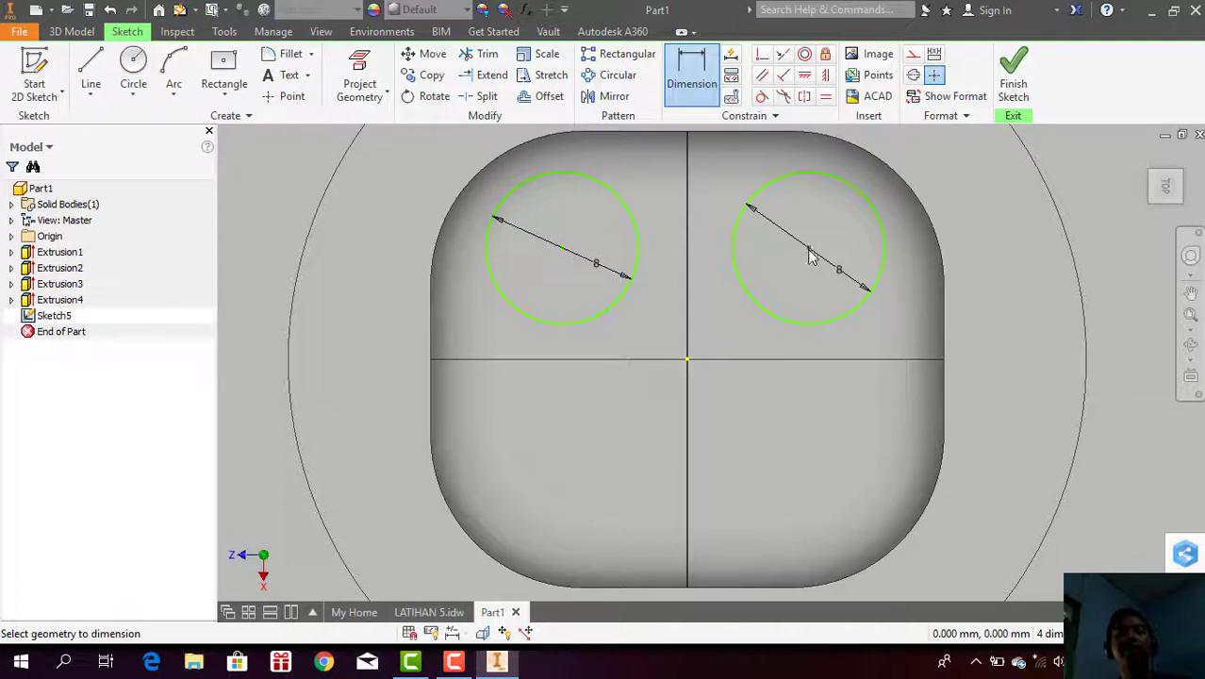
Step: Dimension both Ø8 circle centres 6 mm horizontally from the sketch origin
click(687, 359)
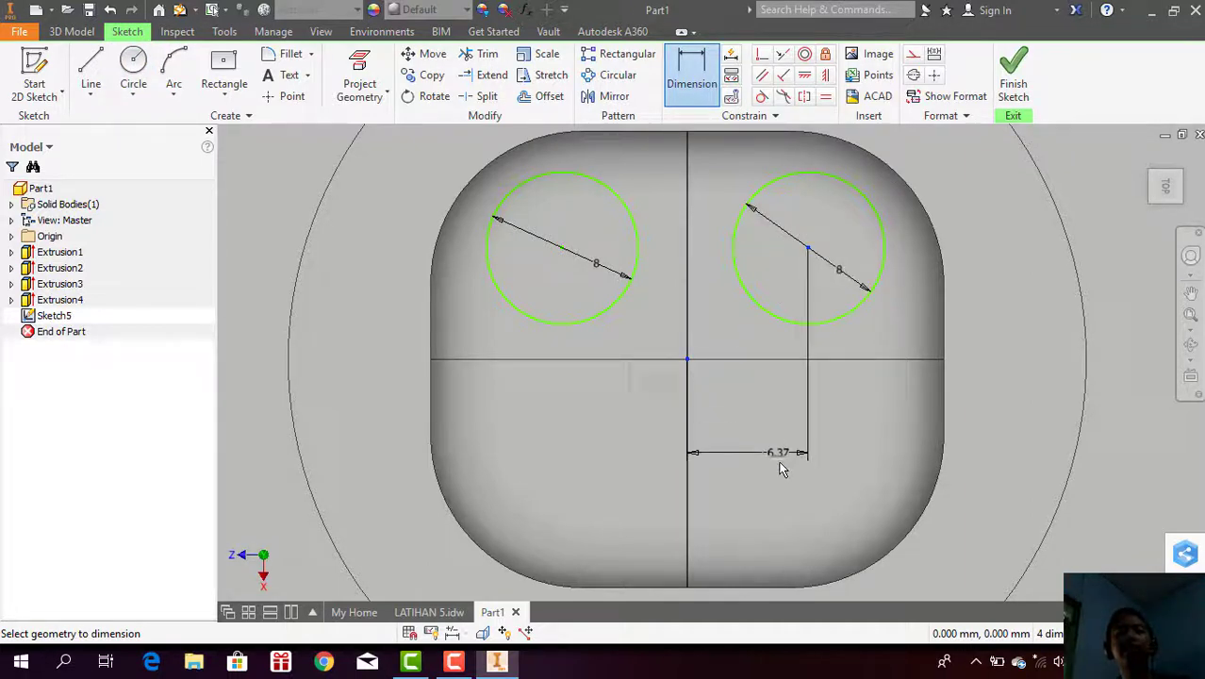
click(758, 474)
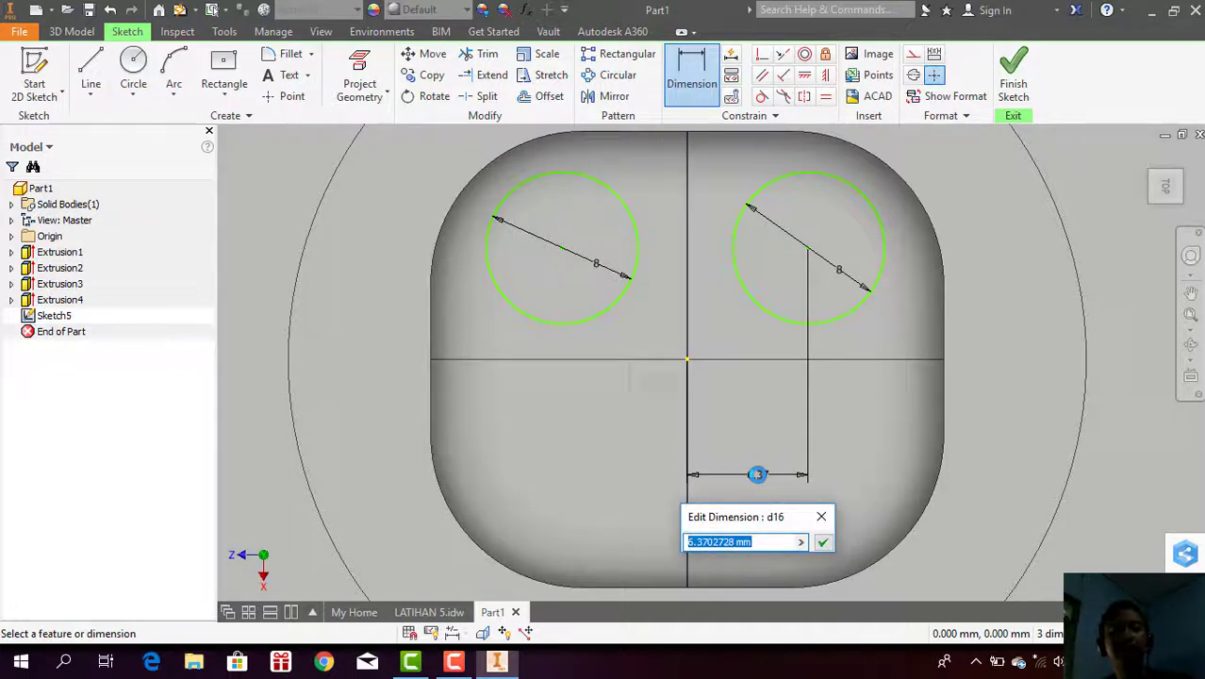
text(6)
key(Return)
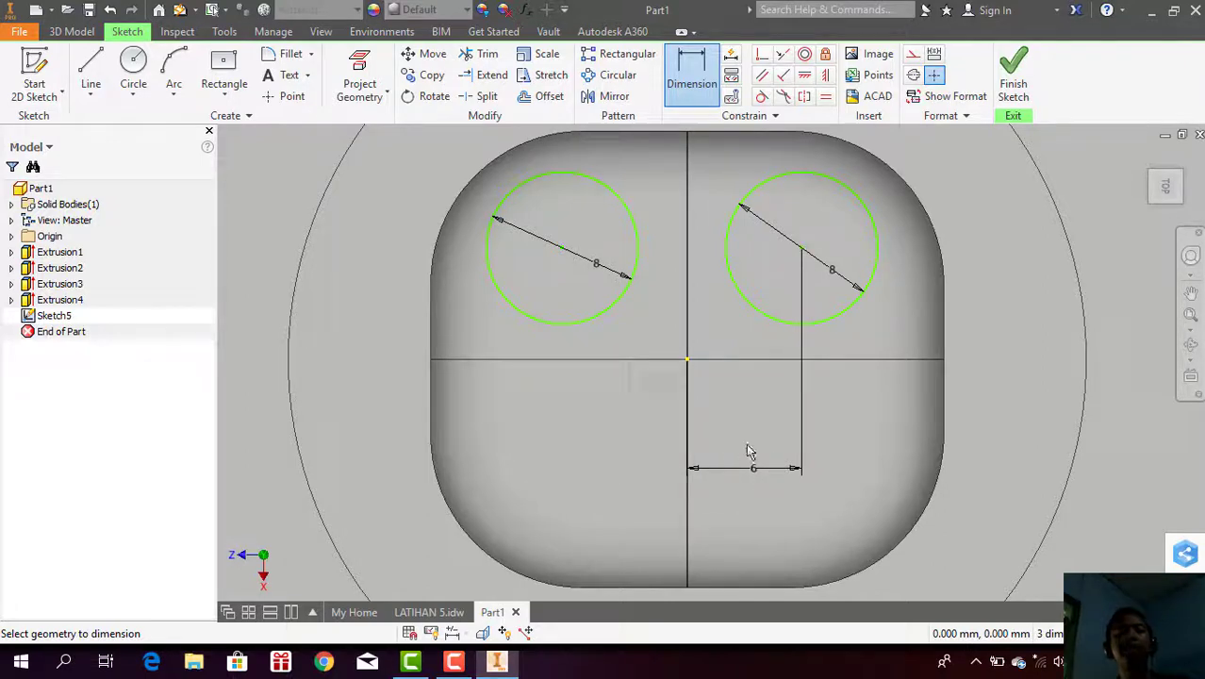
click(687, 359)
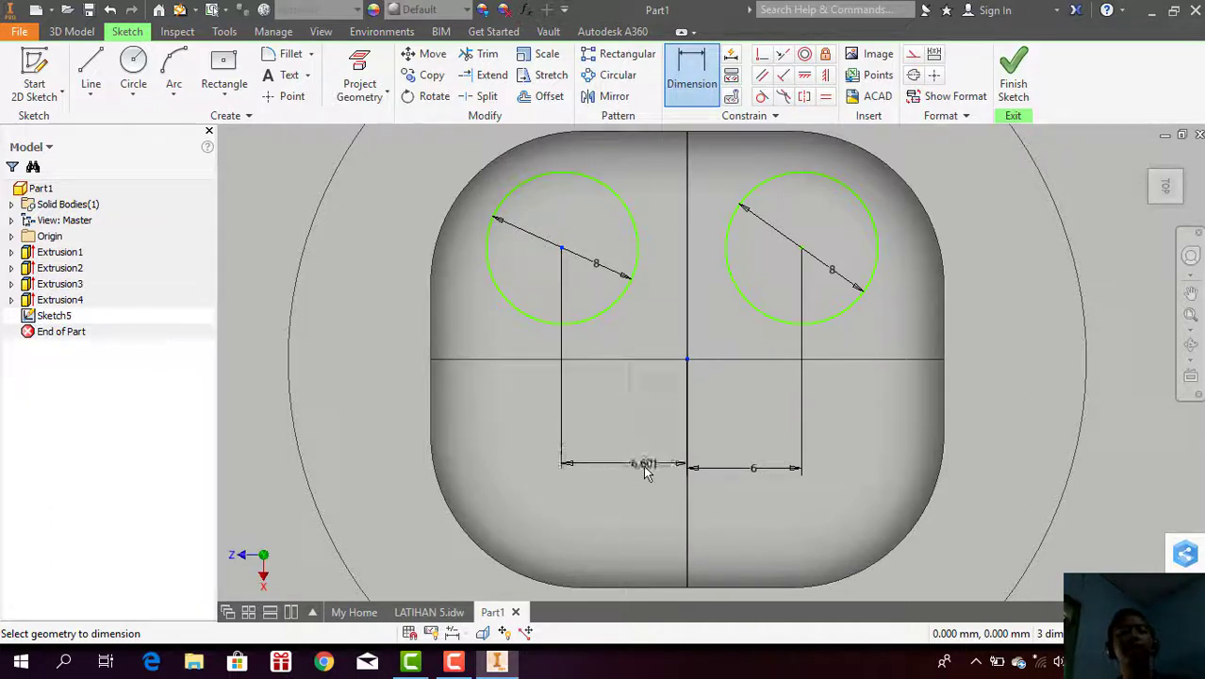
click(641, 467)
text(6)
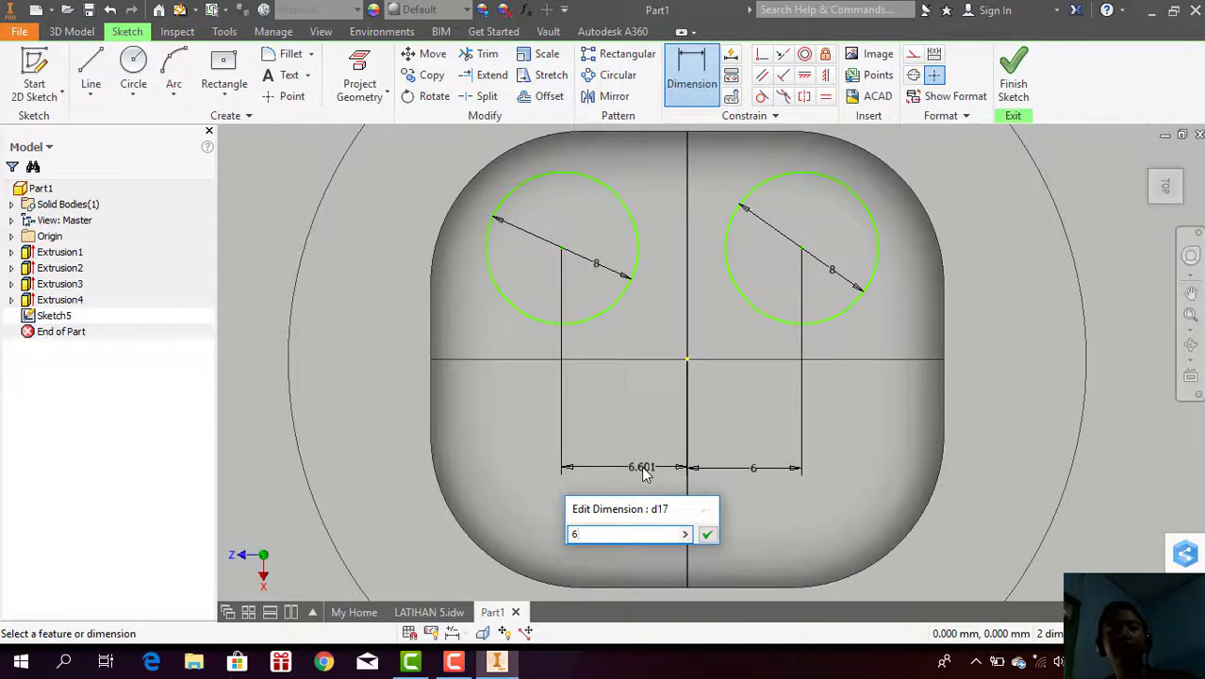
key(Return)
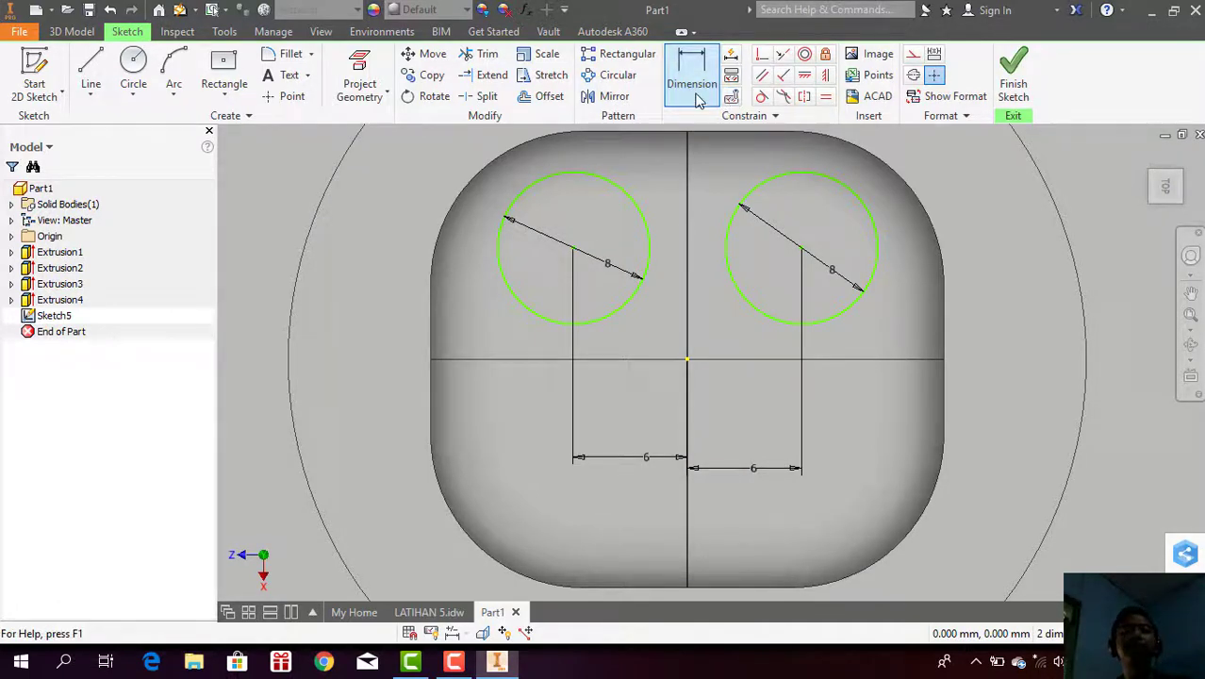
Step: Dimension both circle centres 6.5 mm vertically above the sketch centre
click(573, 251)
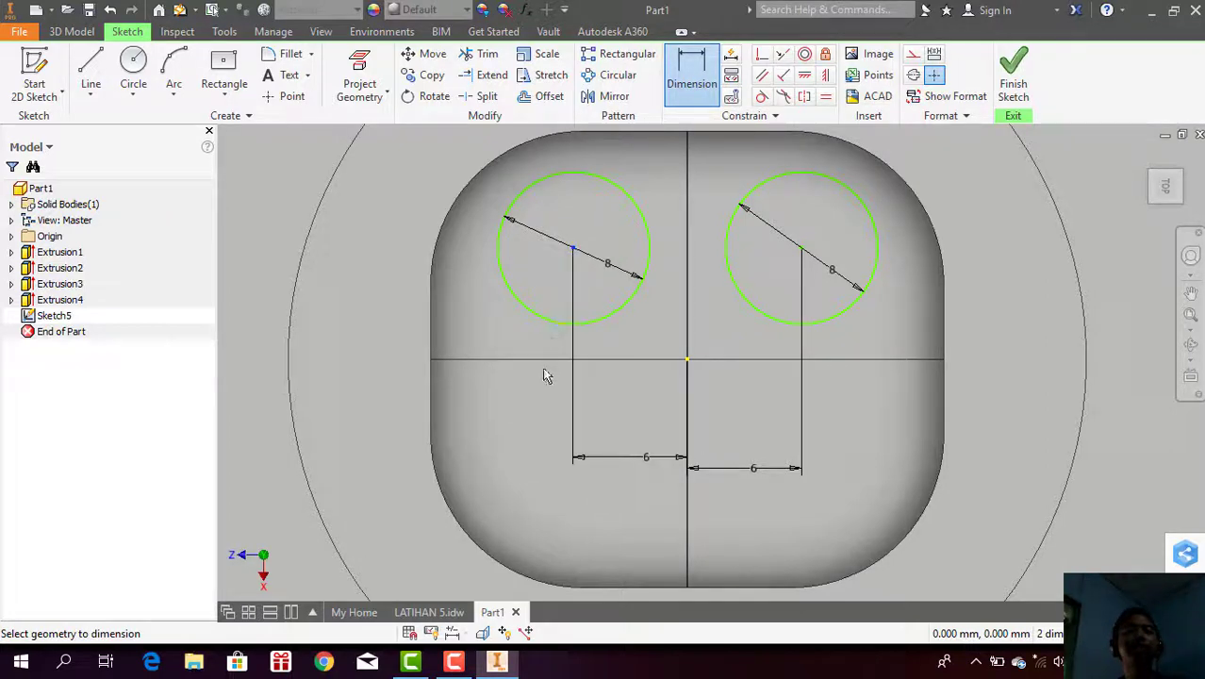
click(686, 359)
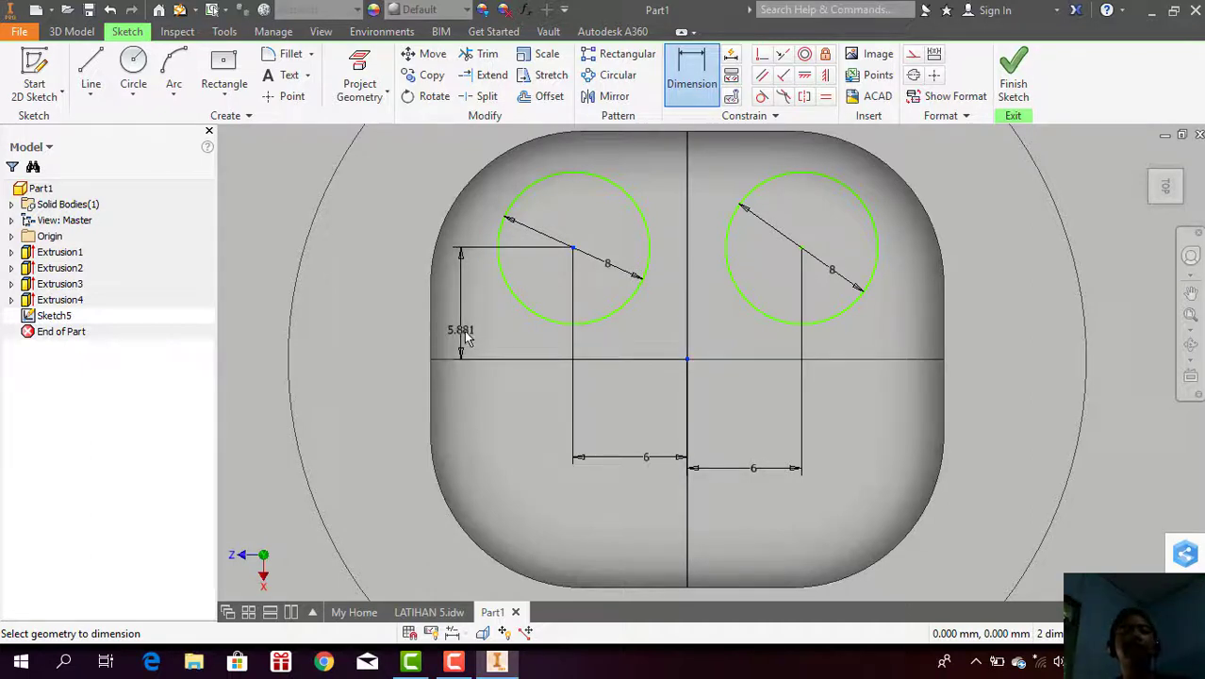
click(463, 340)
text(6,5)
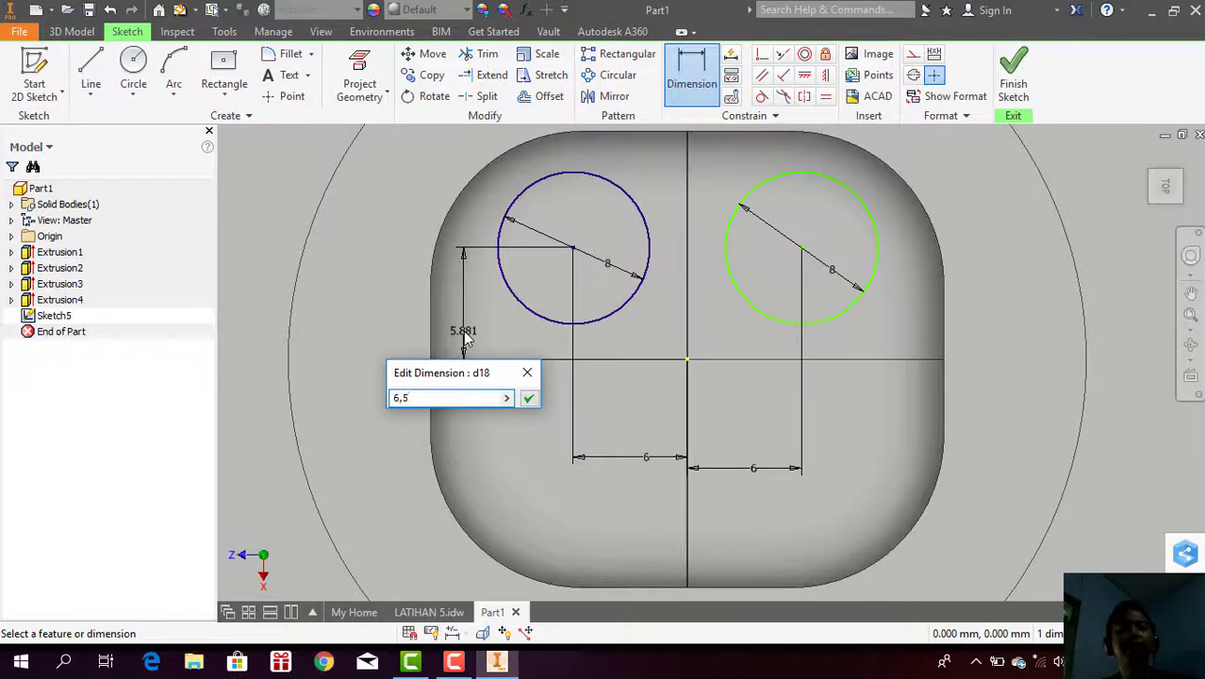
key(Return)
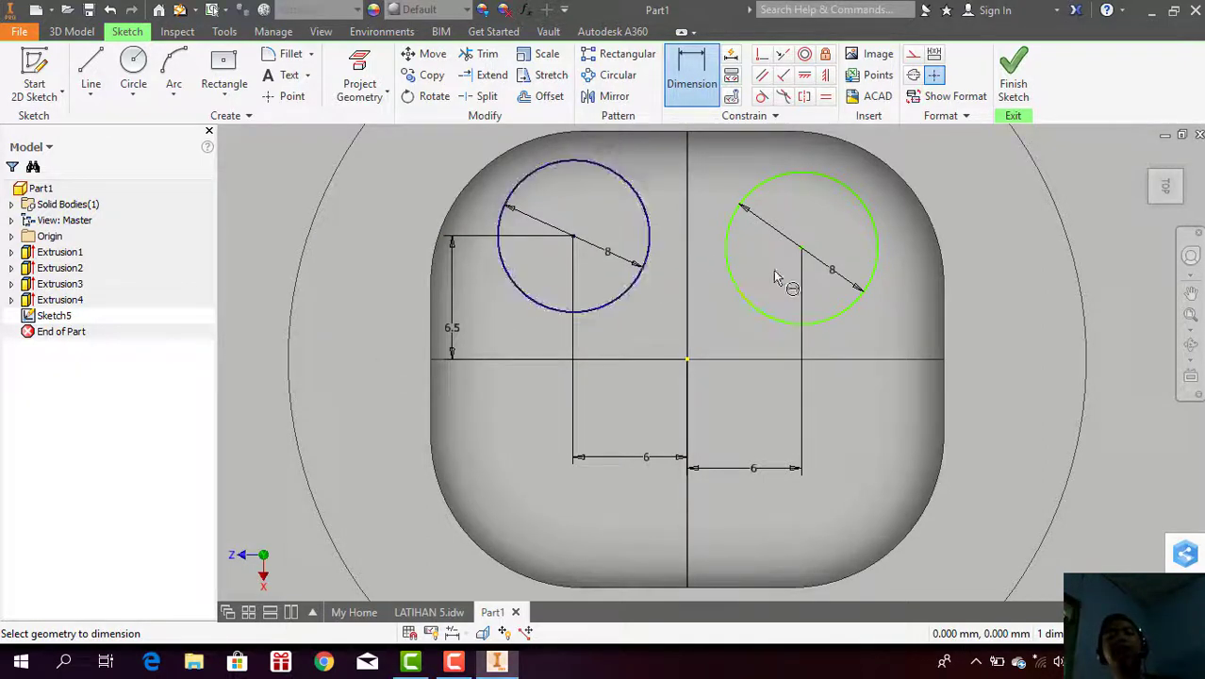
click(818, 268)
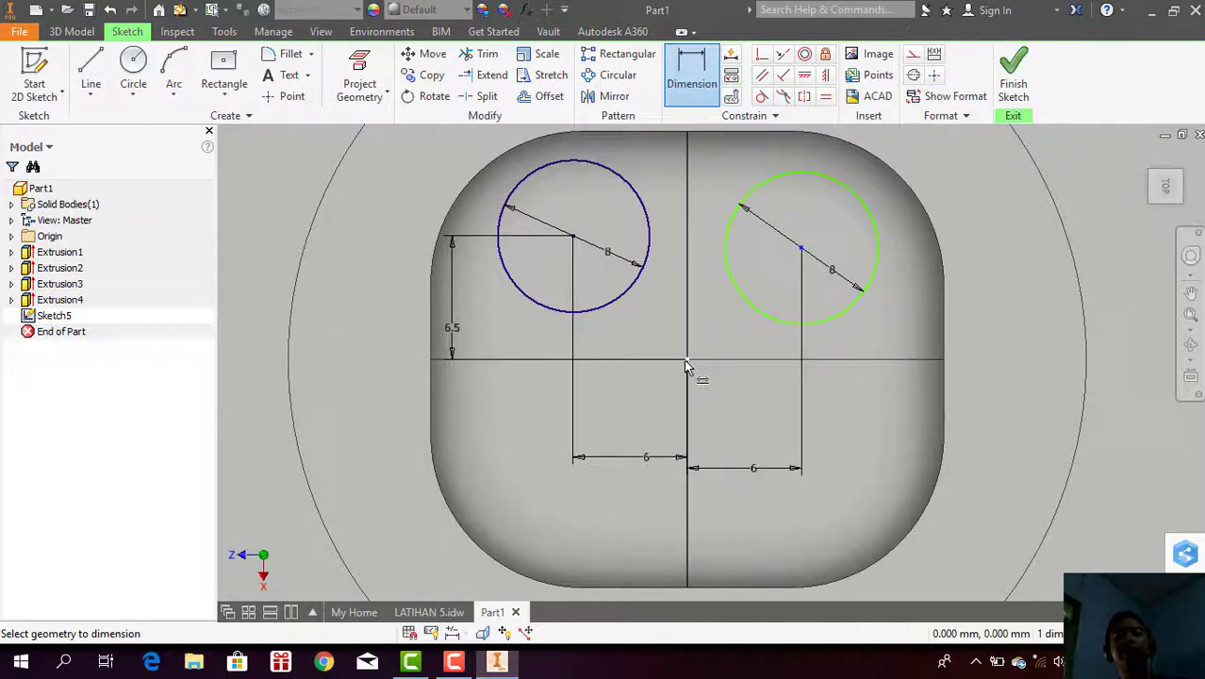
click(799, 367)
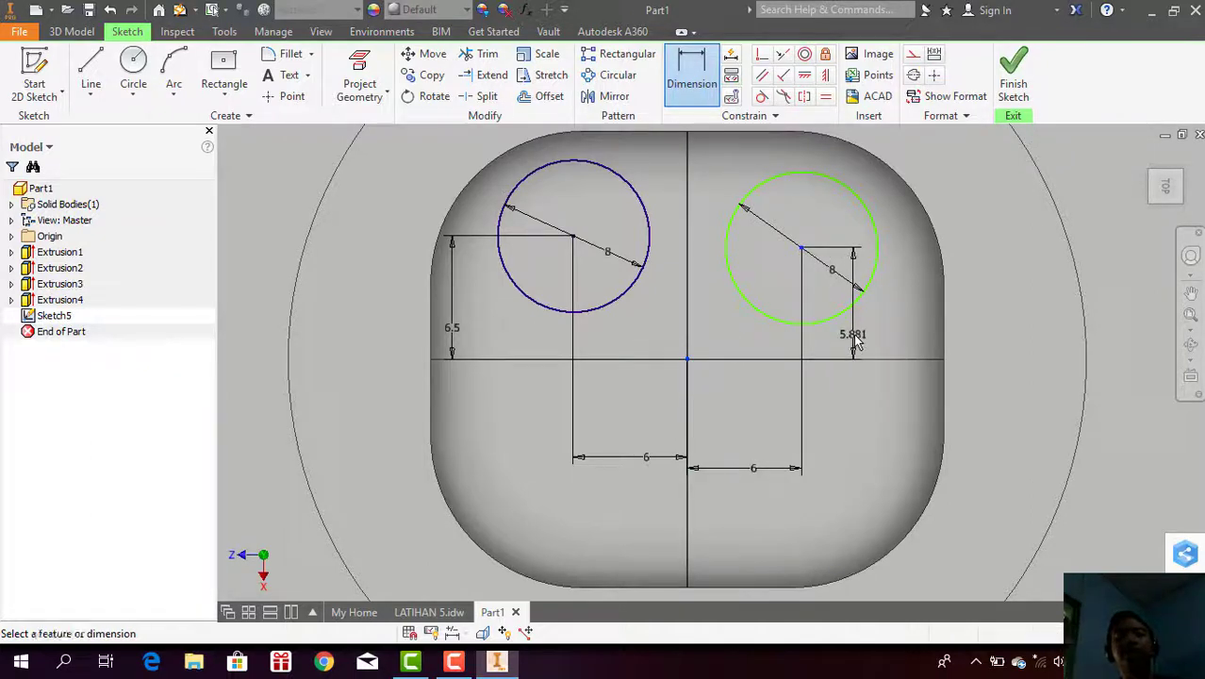
click(855, 344)
text(6,5)
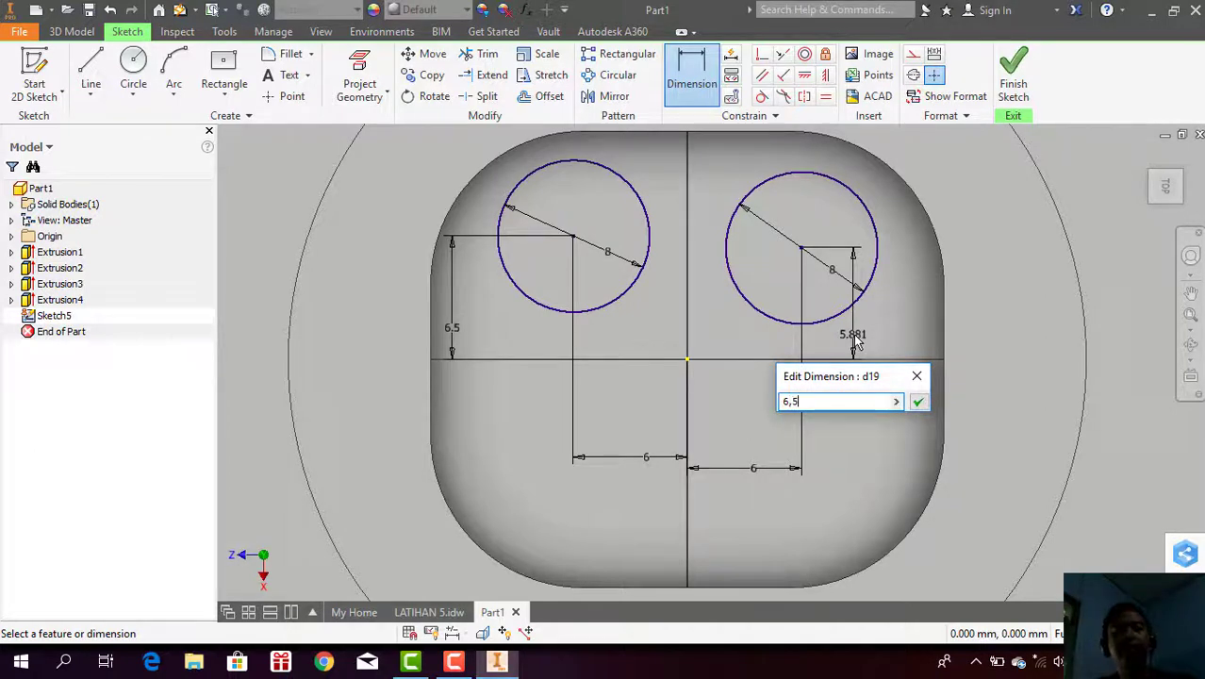
key(Return)
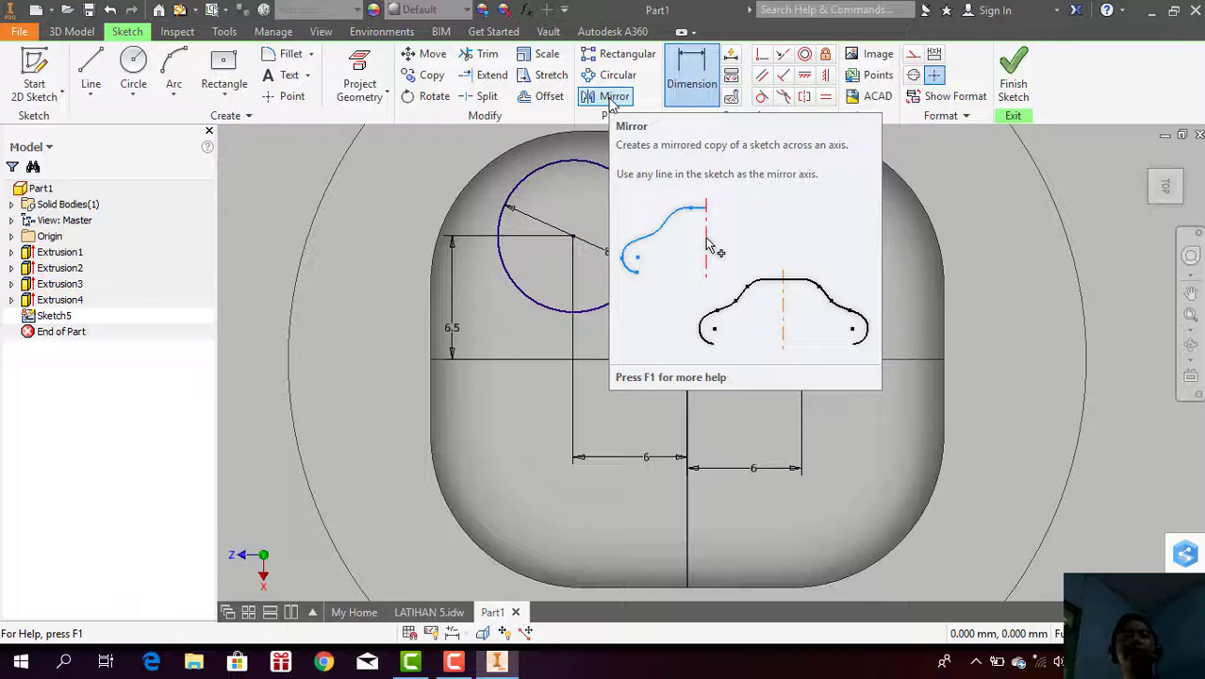
Step: Select both Ø8 circles for mirroring, cancel the mirror, then switch to drawing a line
click(611, 98)
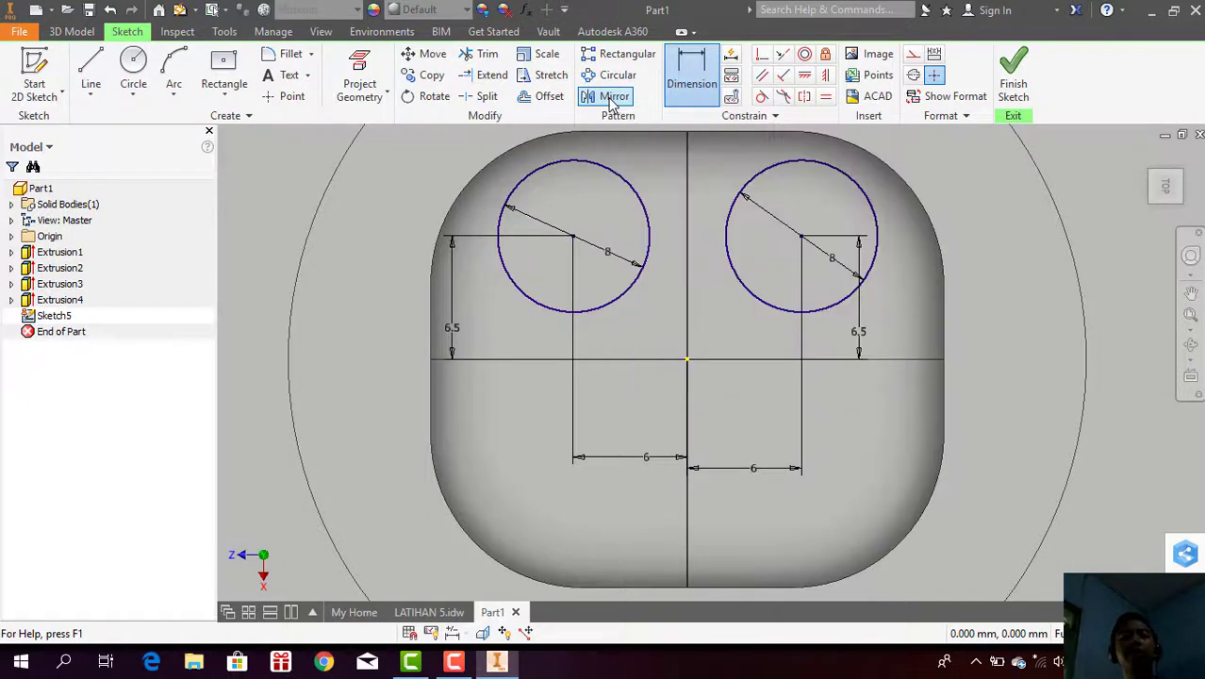
click(615, 174)
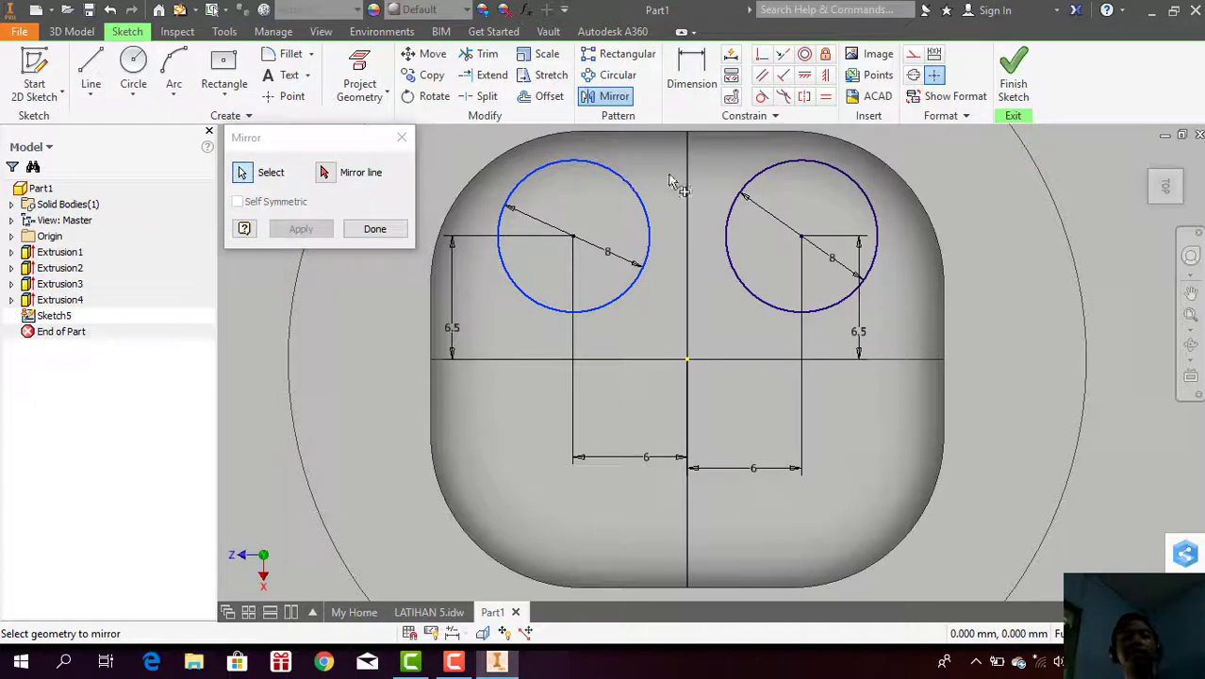
click(747, 194)
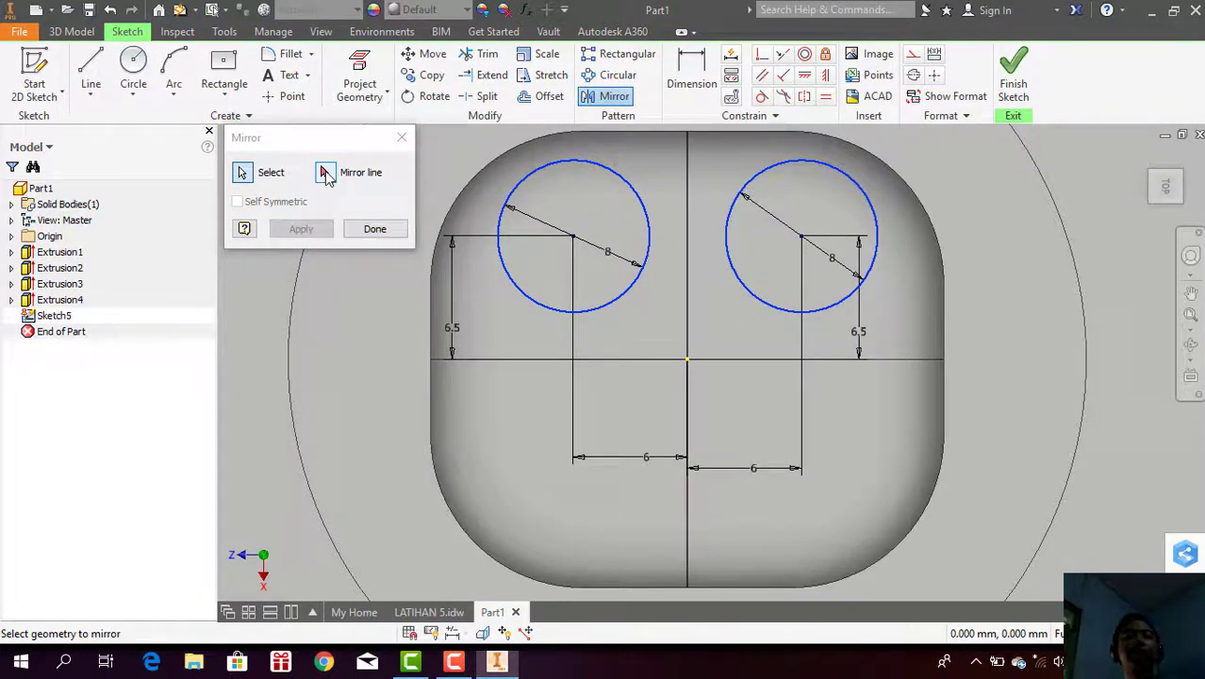
click(326, 174)
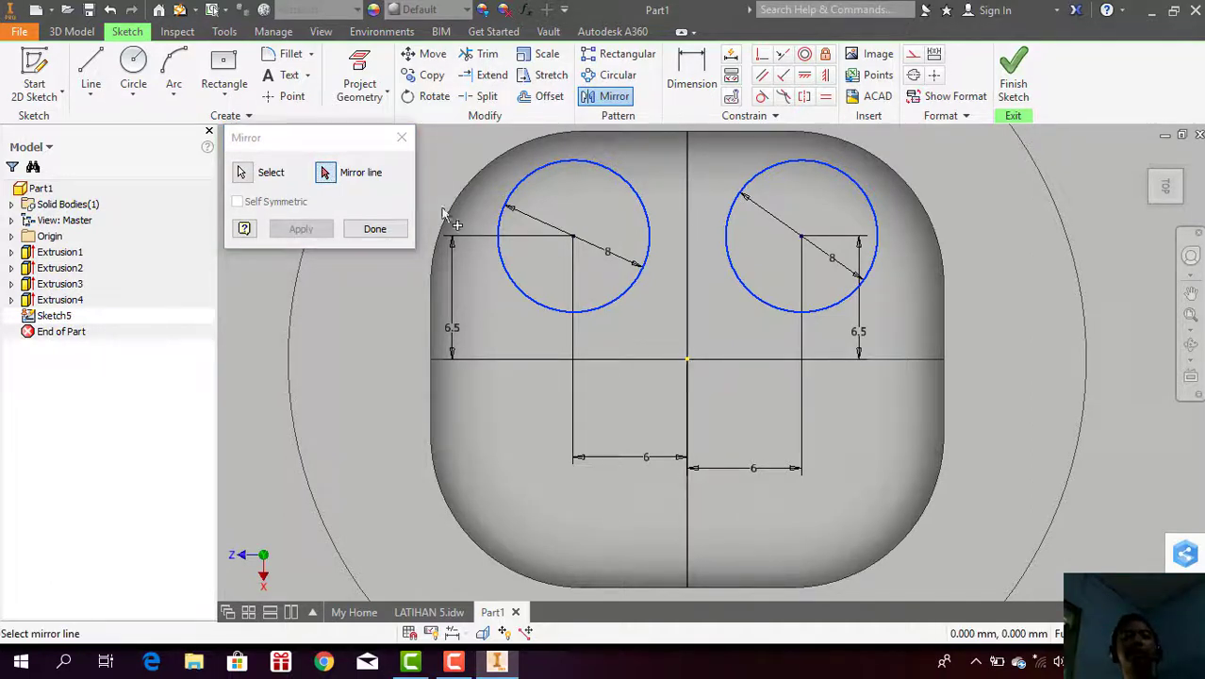
click(399, 138)
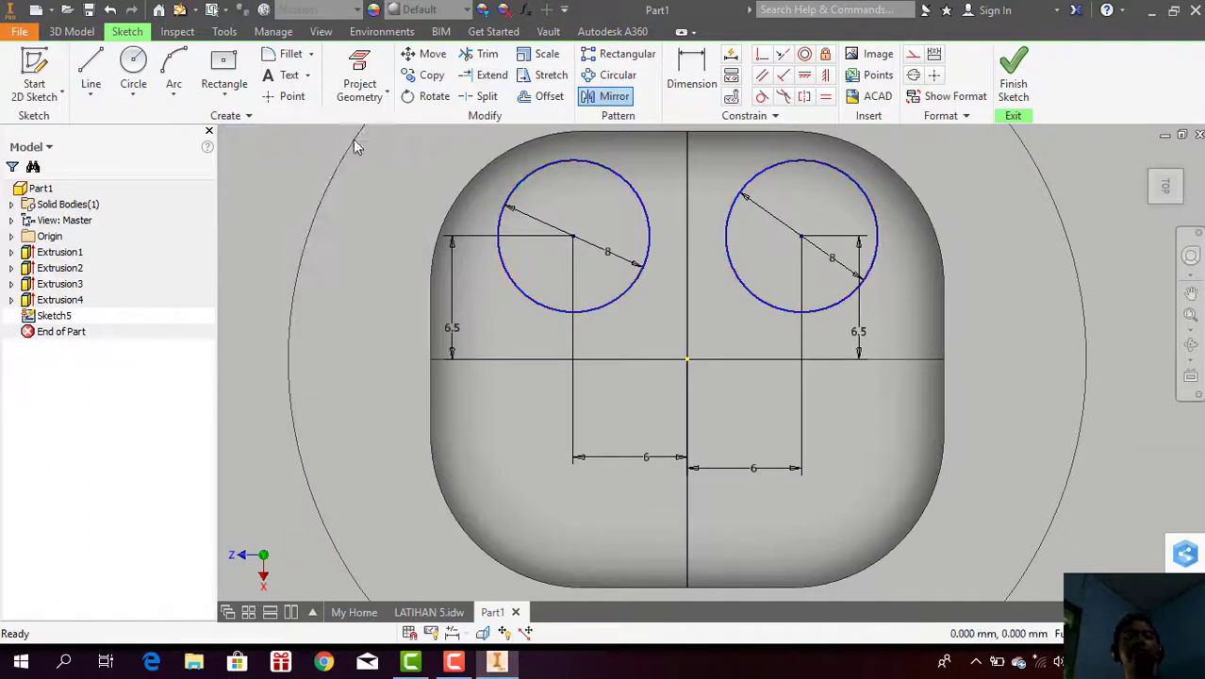
click(104, 70)
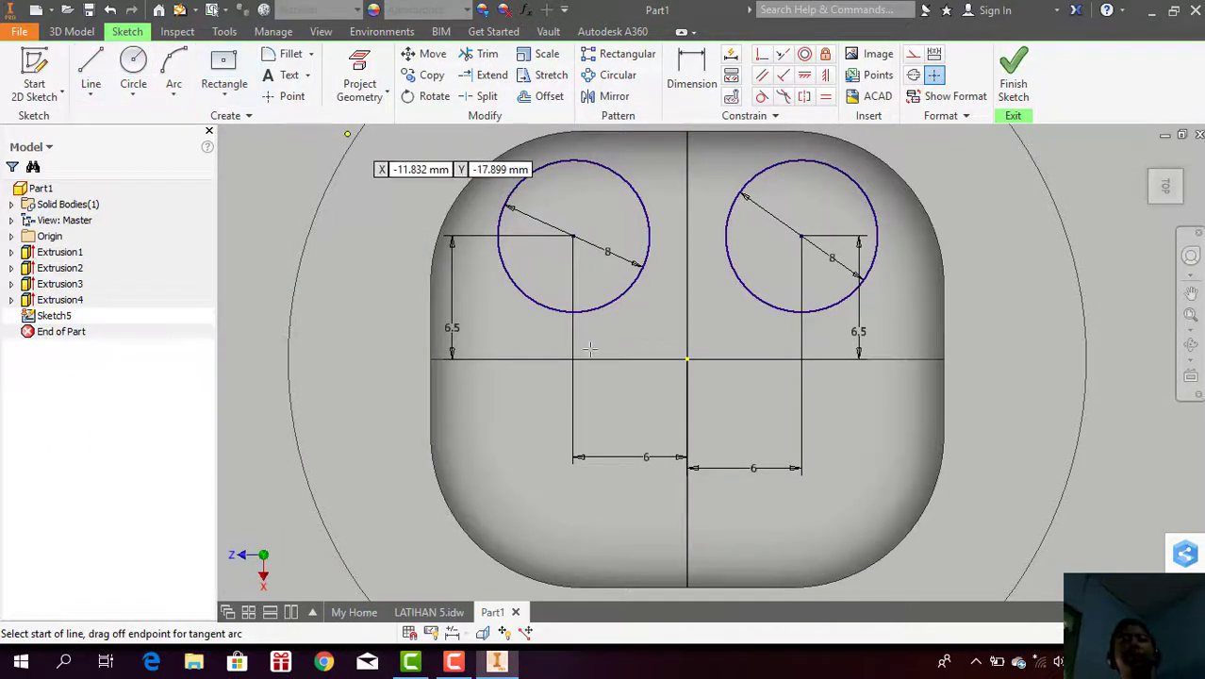
Step: Draw a short horizontal line through the sketch centre
click(640, 358)
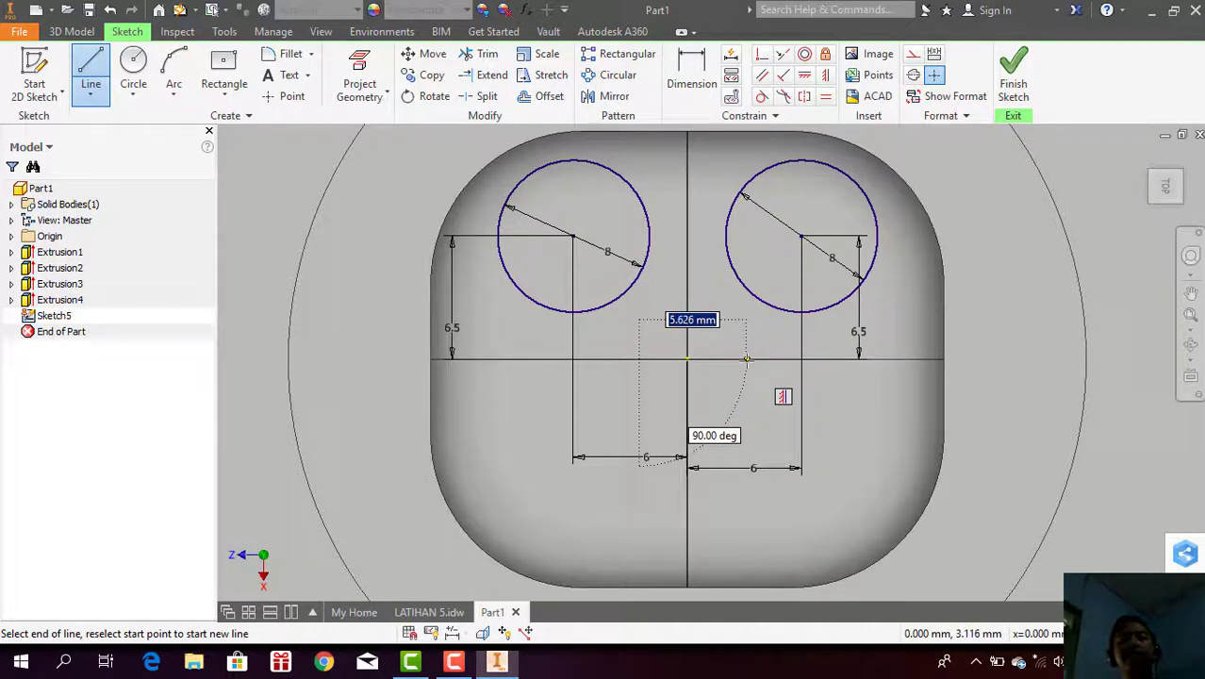
click(746, 359)
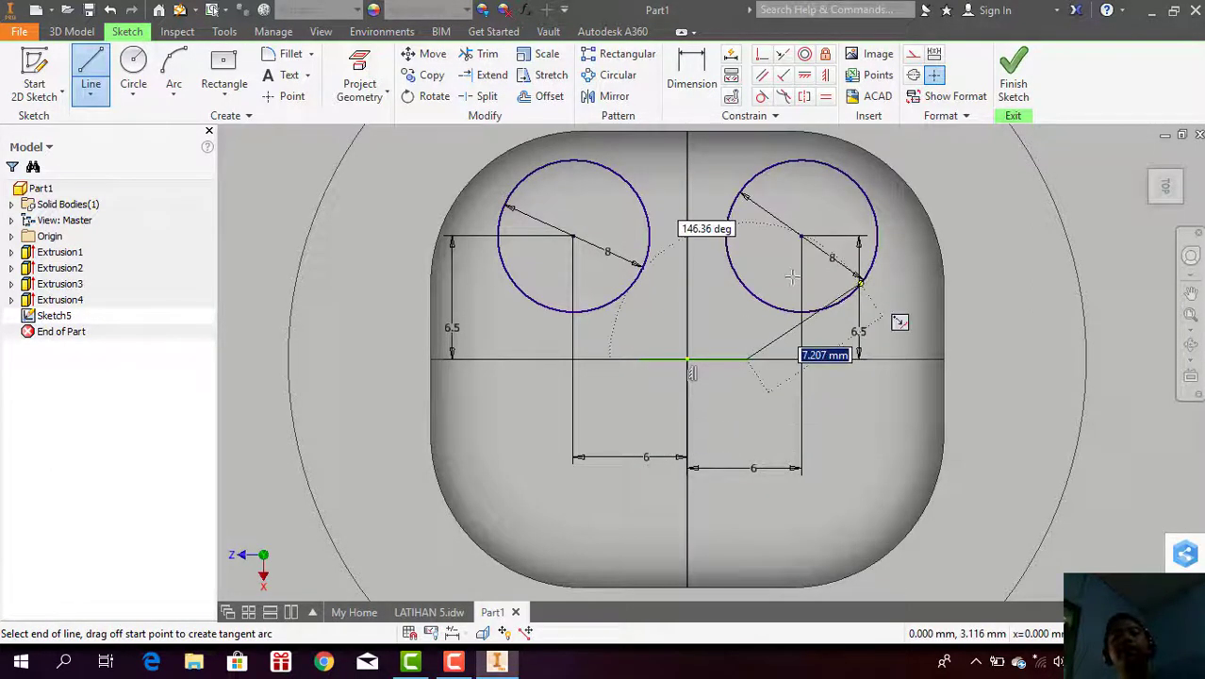
key(Escape)
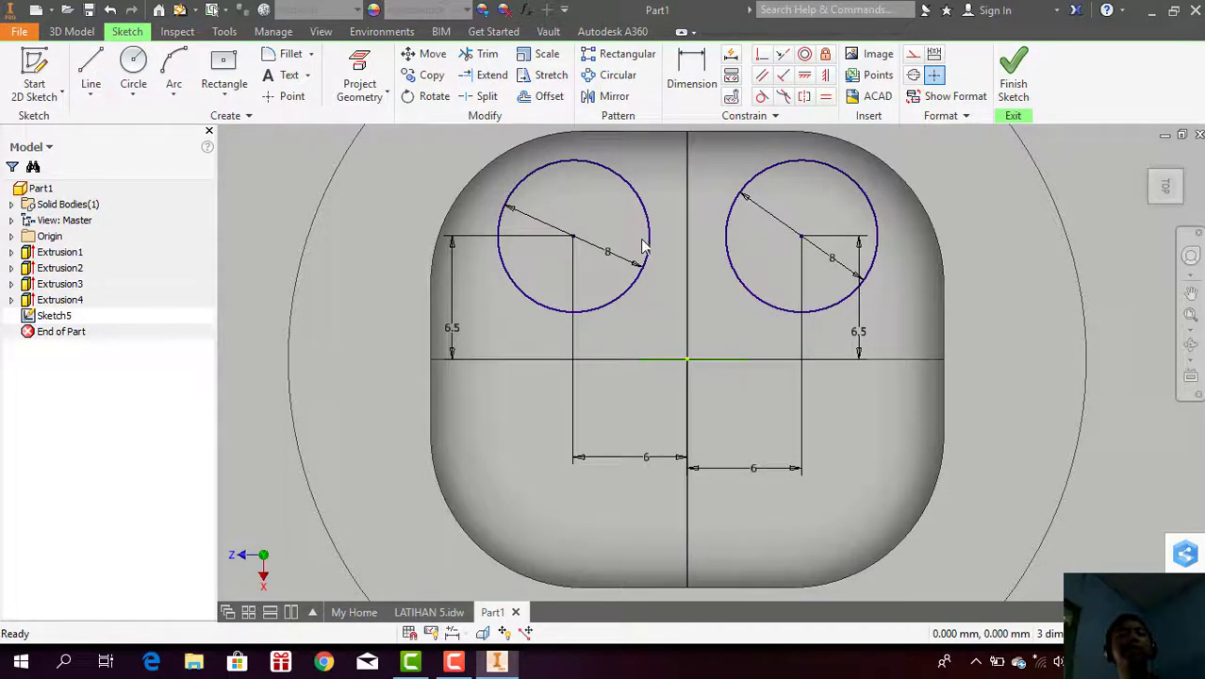
Step: Pick both circles and the new line as the mirror axis, then close Mirror without applying
click(608, 102)
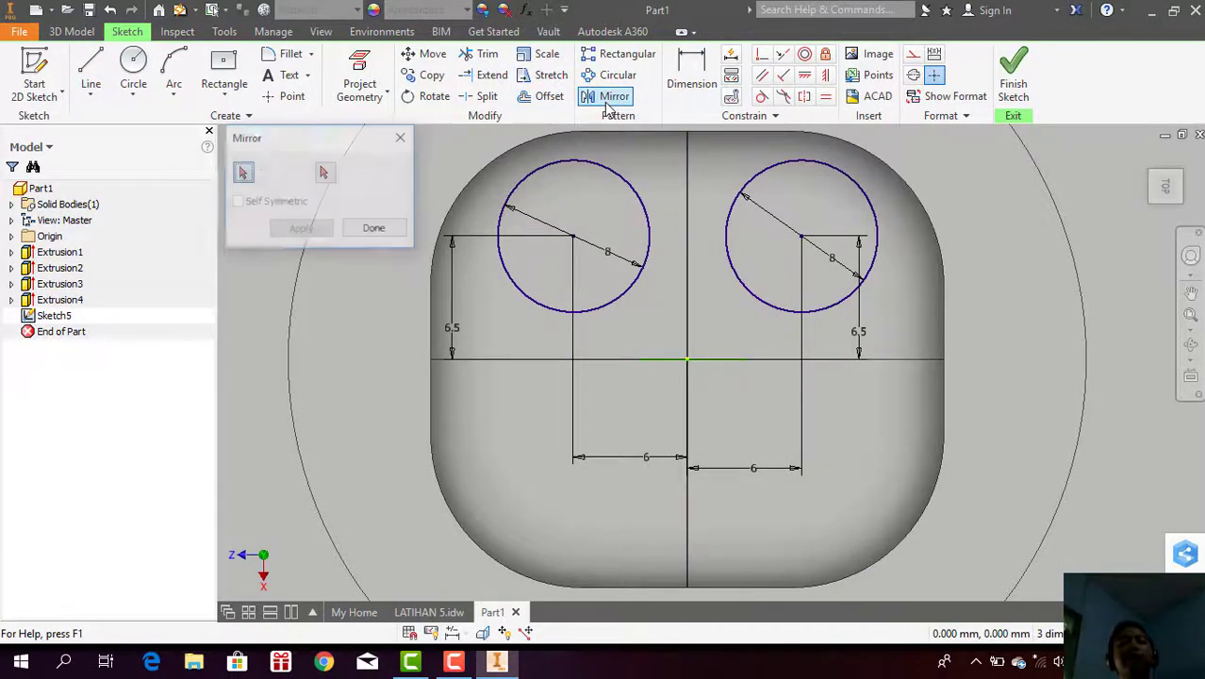
click(623, 189)
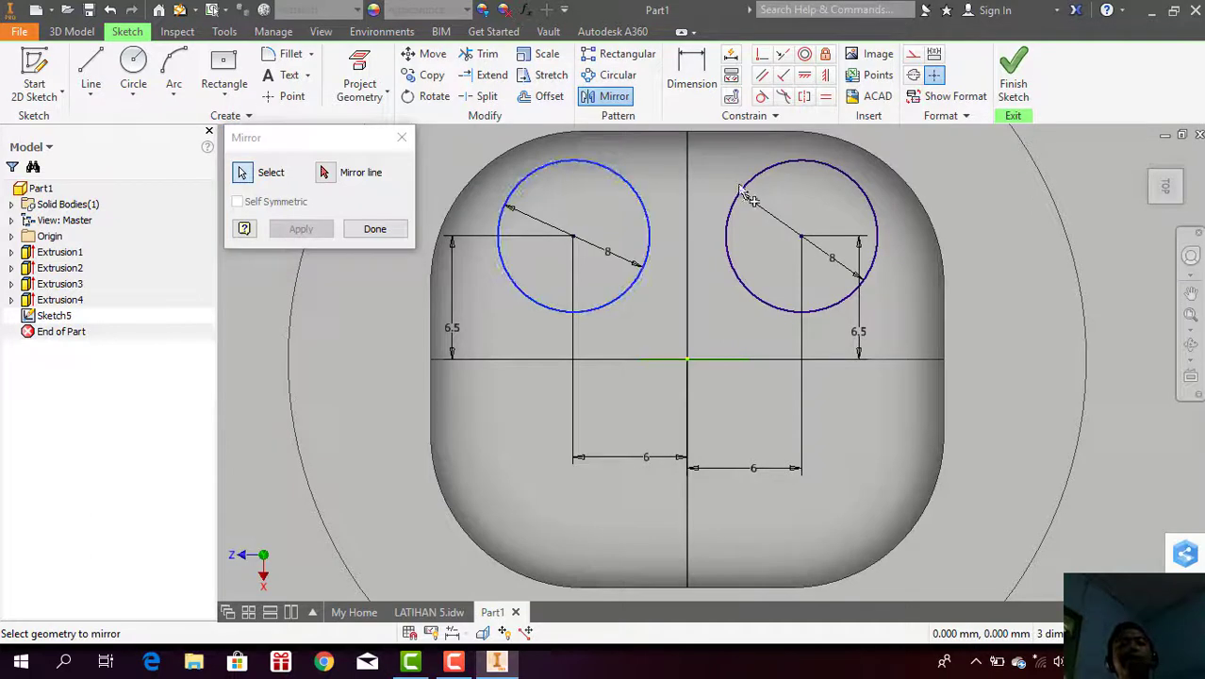
click(759, 186)
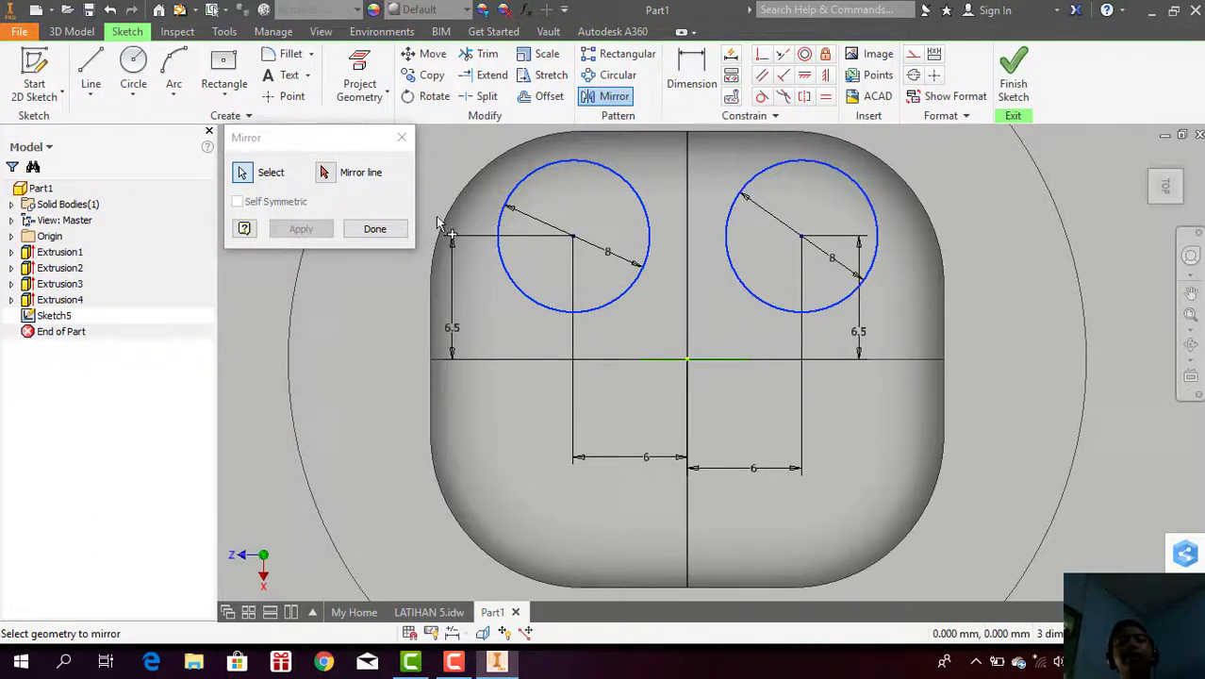
click(325, 172)
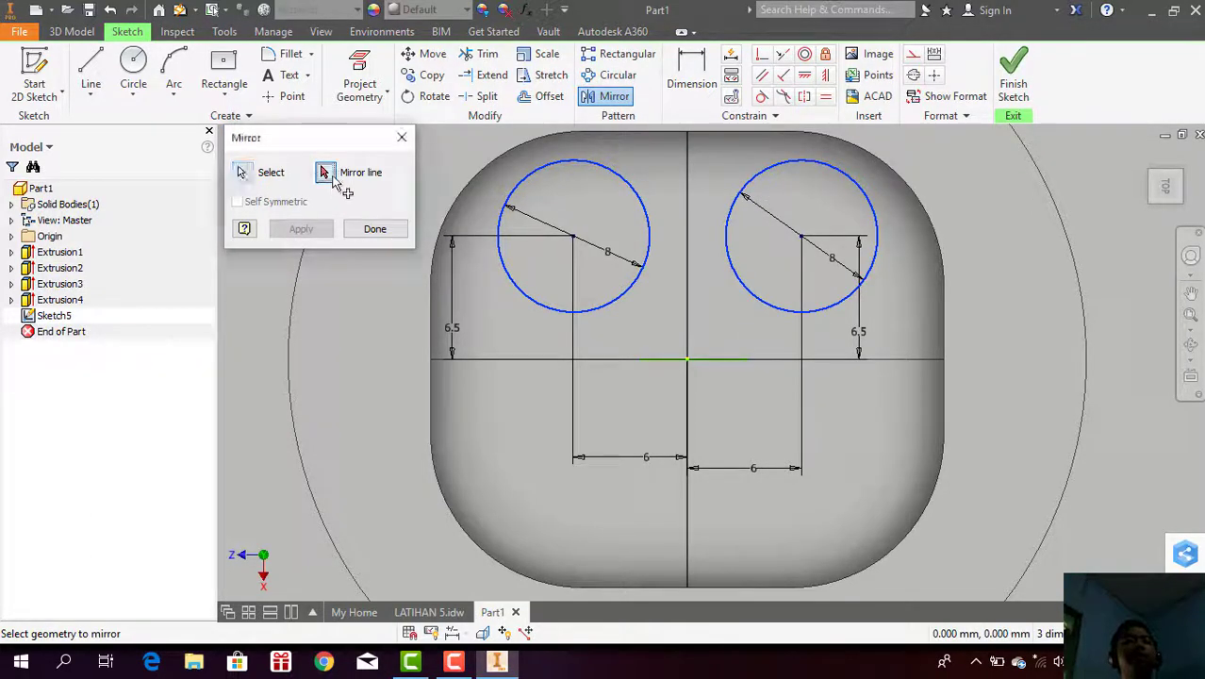
click(700, 361)
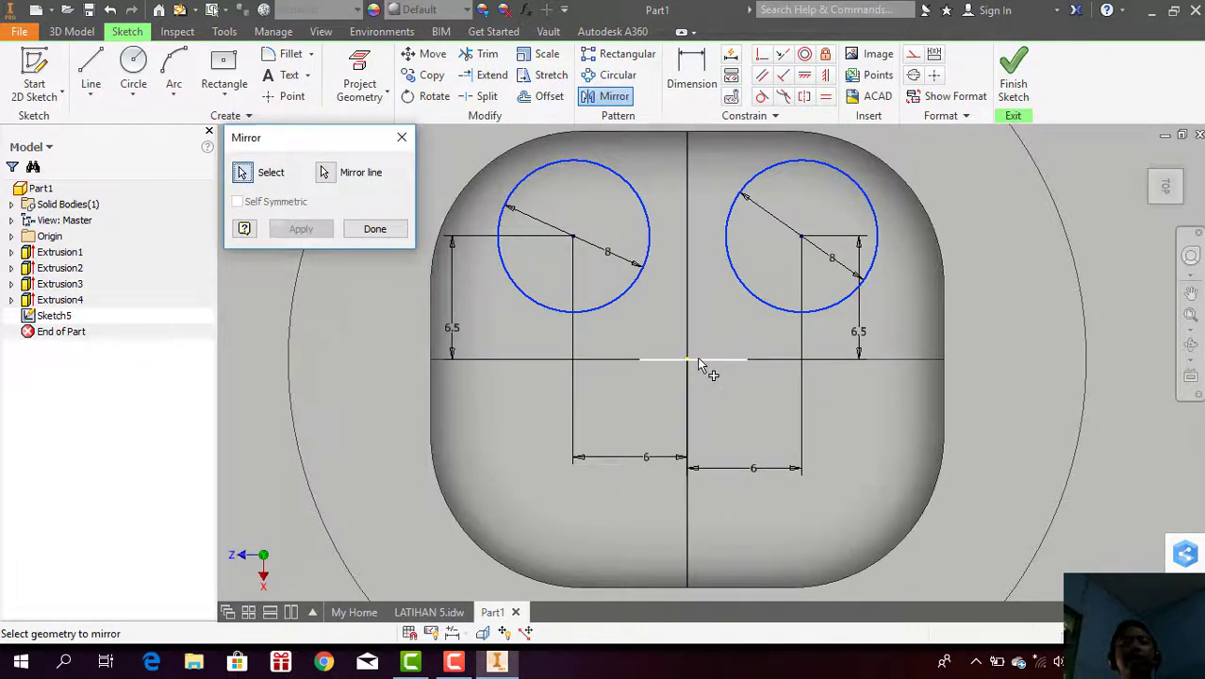
click(354, 229)
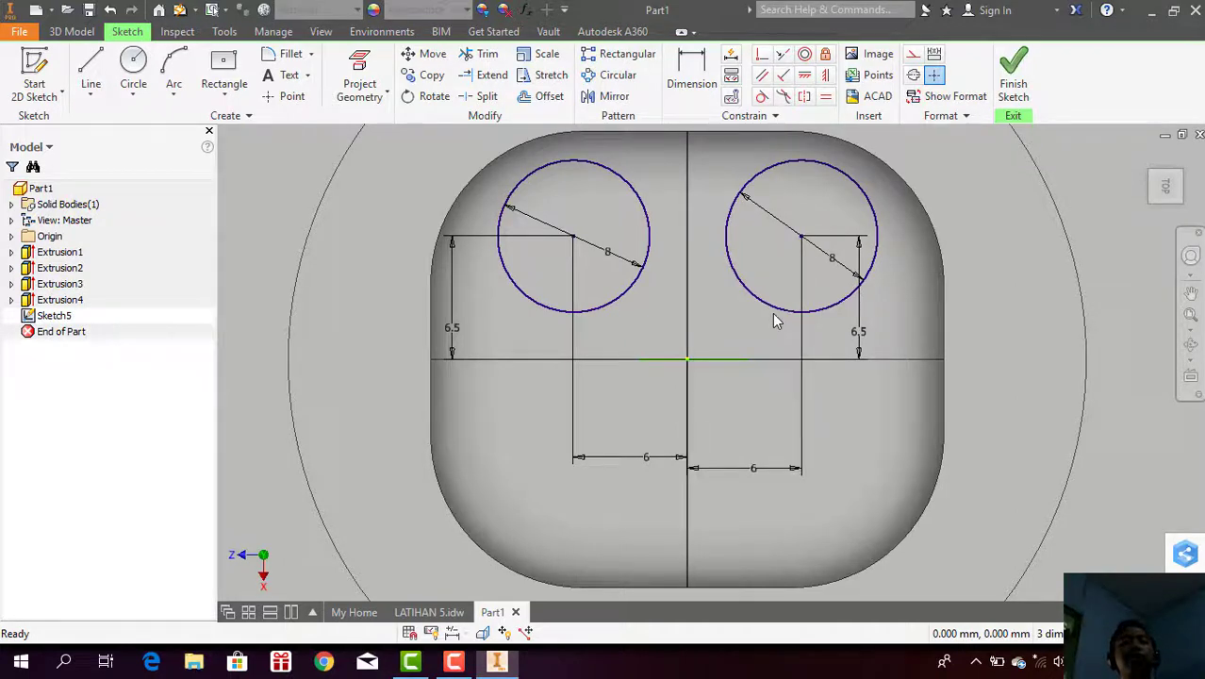
Step: Mirror both Ø8 circles across the short horizontal centre line to make four circles
click(608, 96)
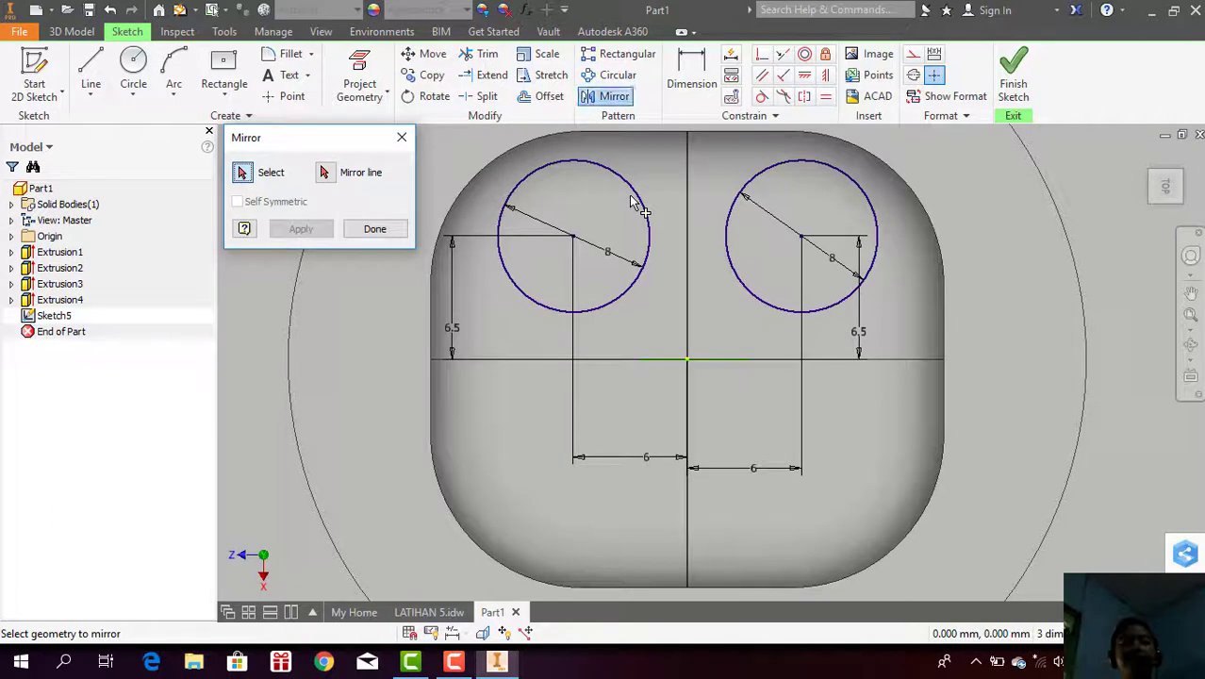
click(641, 202)
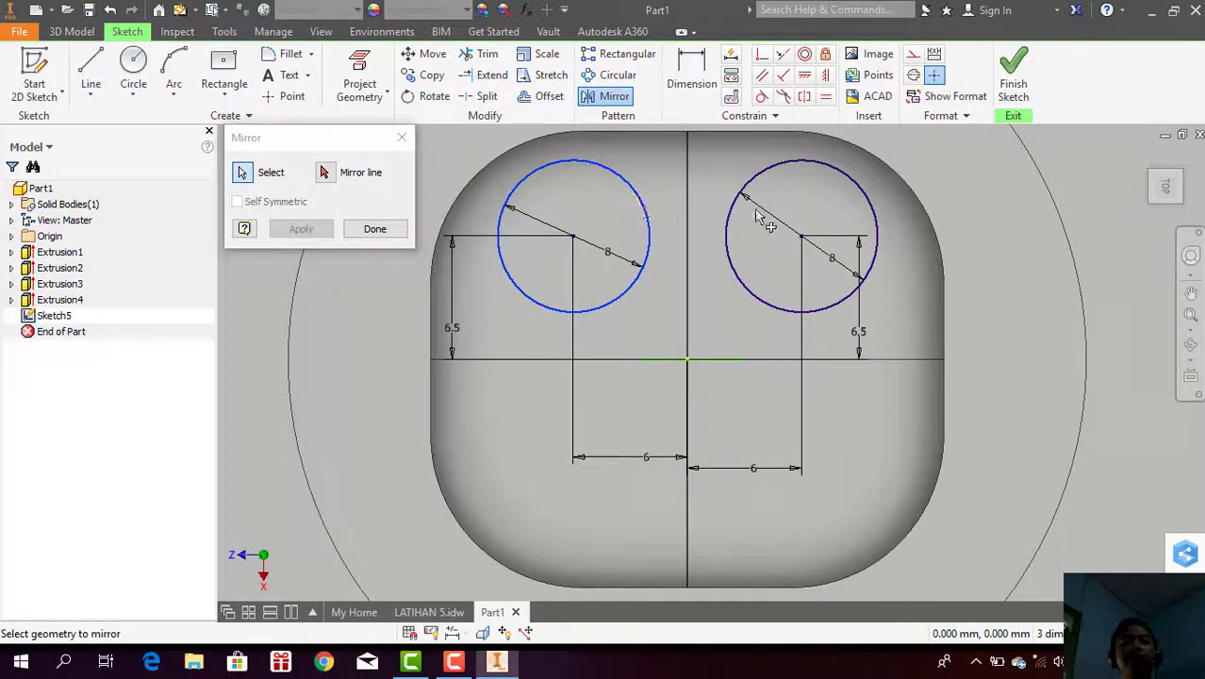
click(731, 232)
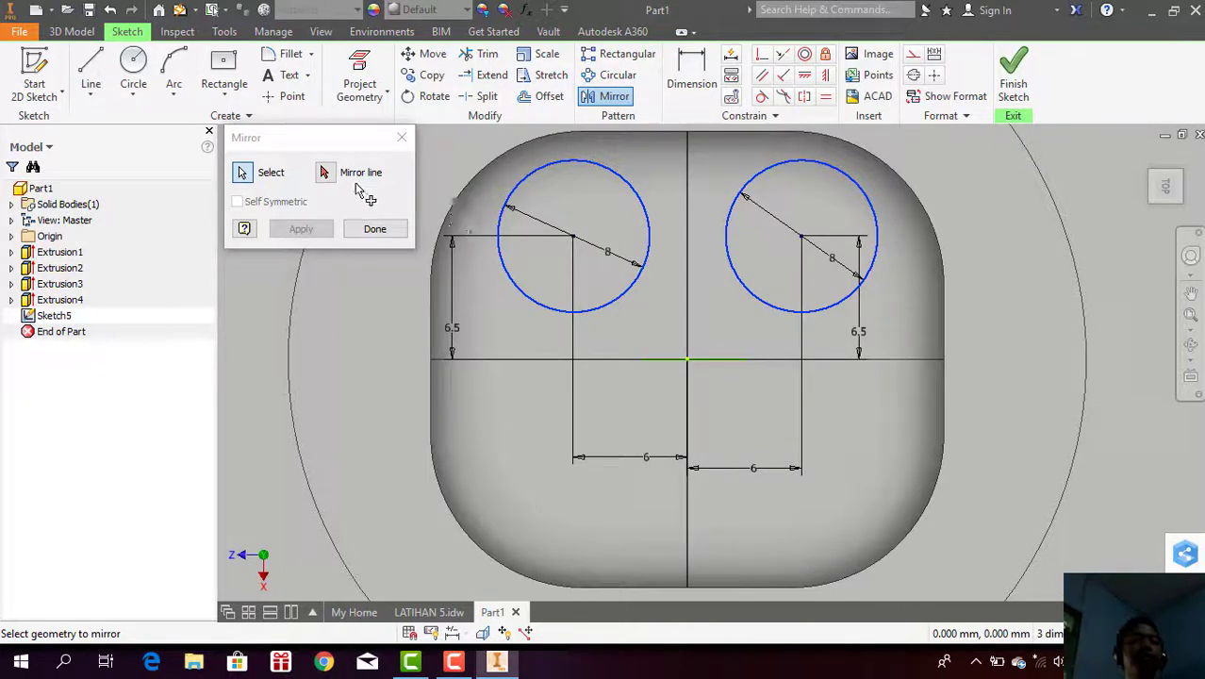
click(325, 173)
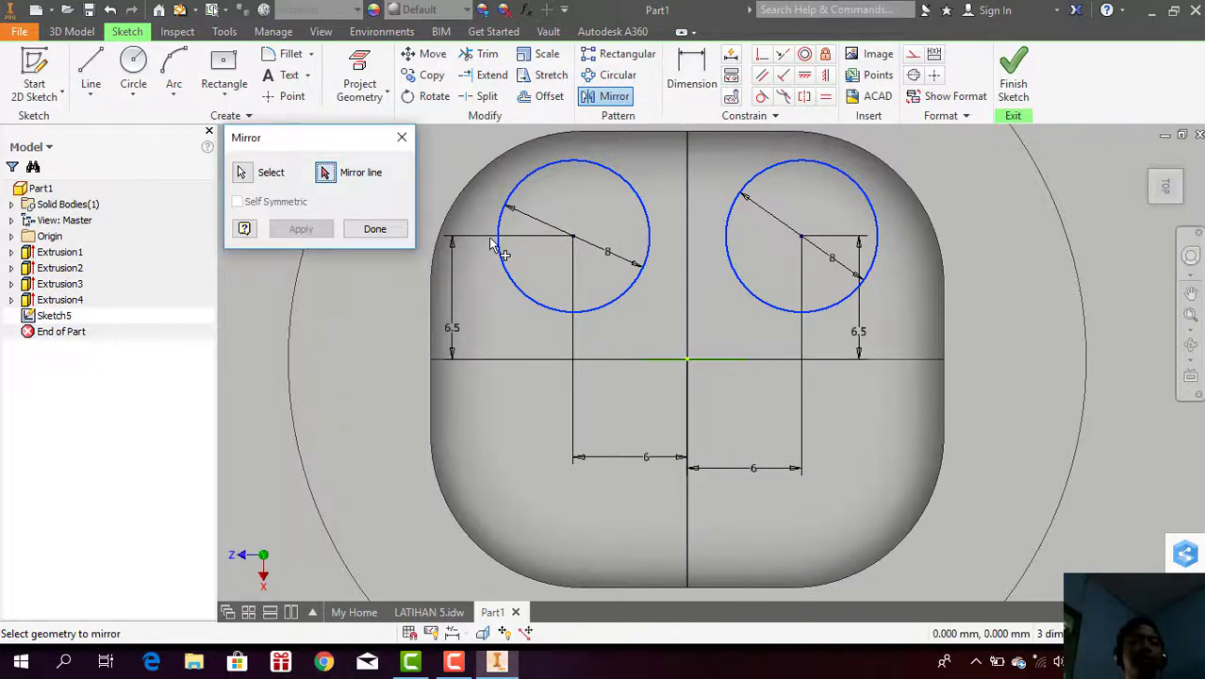
click(685, 360)
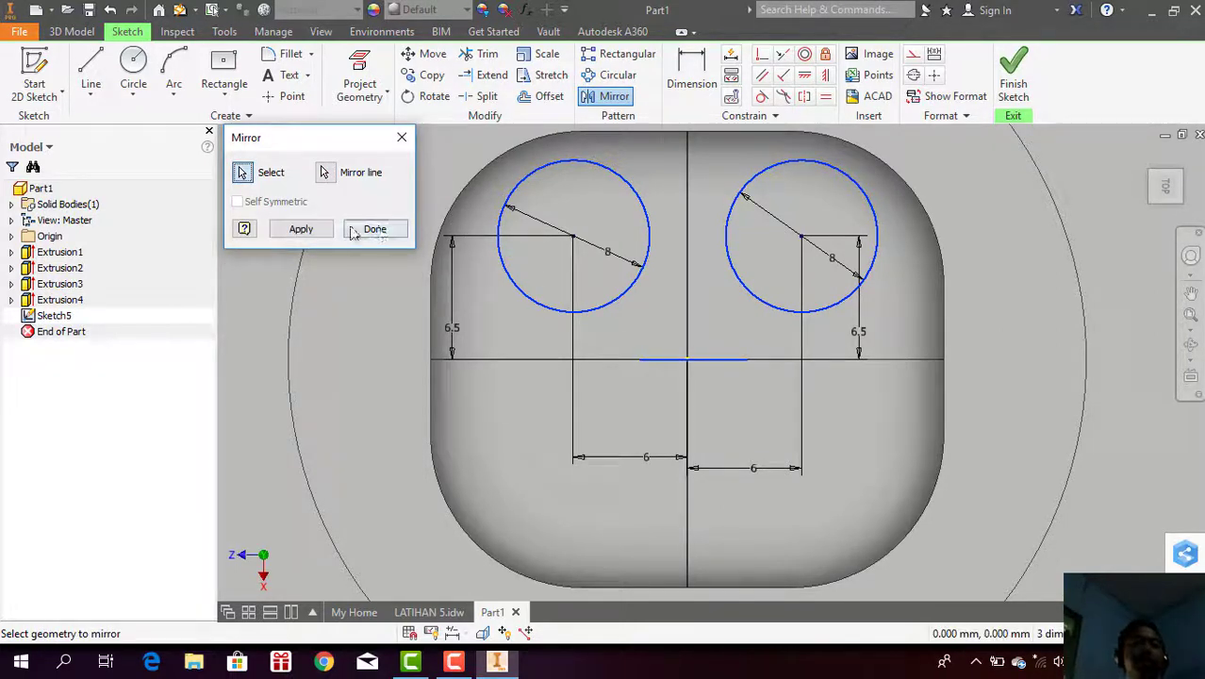
click(319, 231)
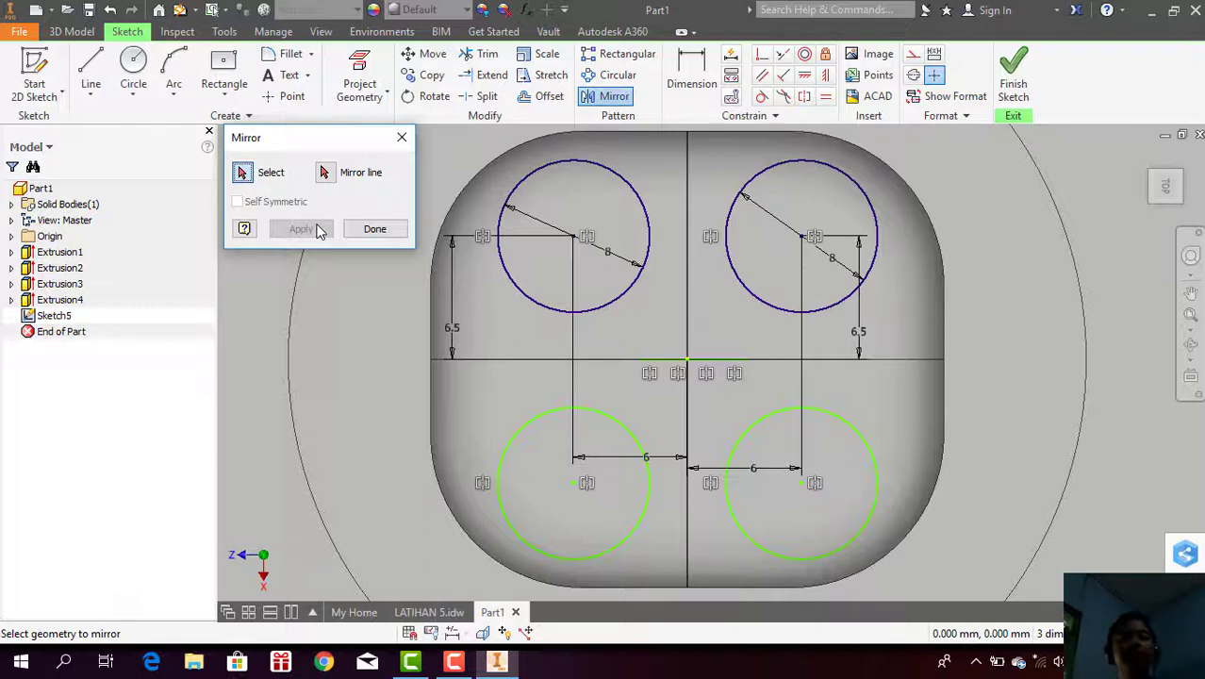
click(387, 230)
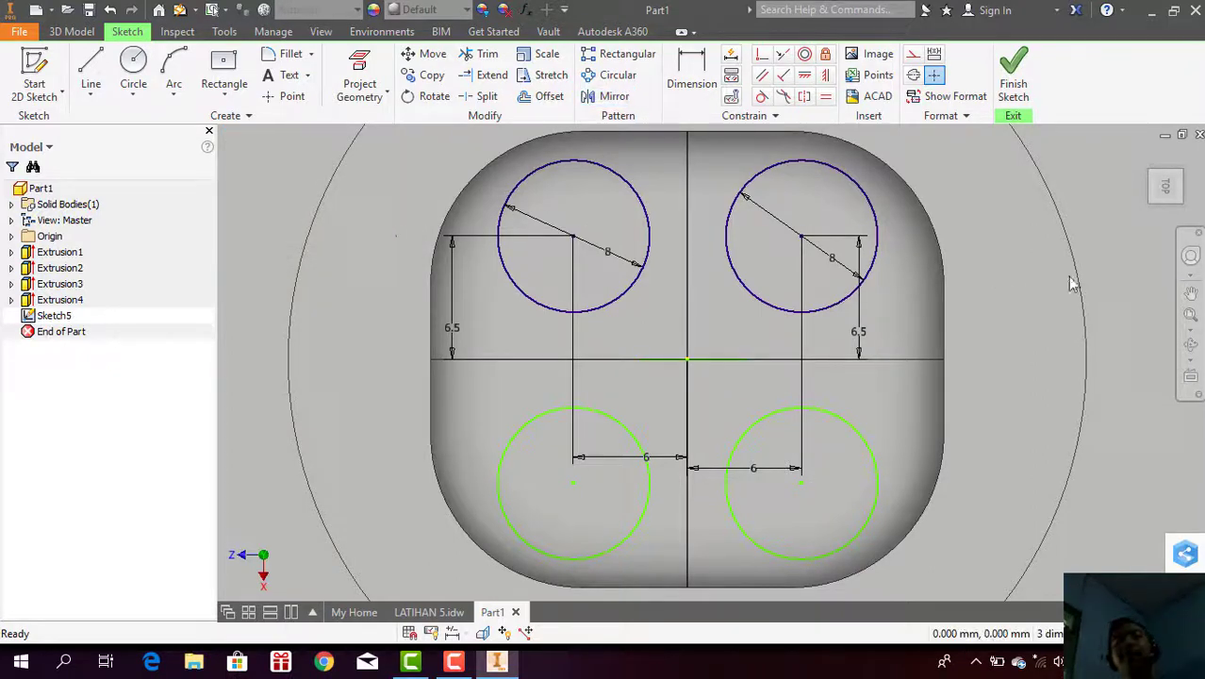
Step: Finish Sketch5, review the LATIHAN 5 drawing, then start a Hole feature in Part1
click(1013, 76)
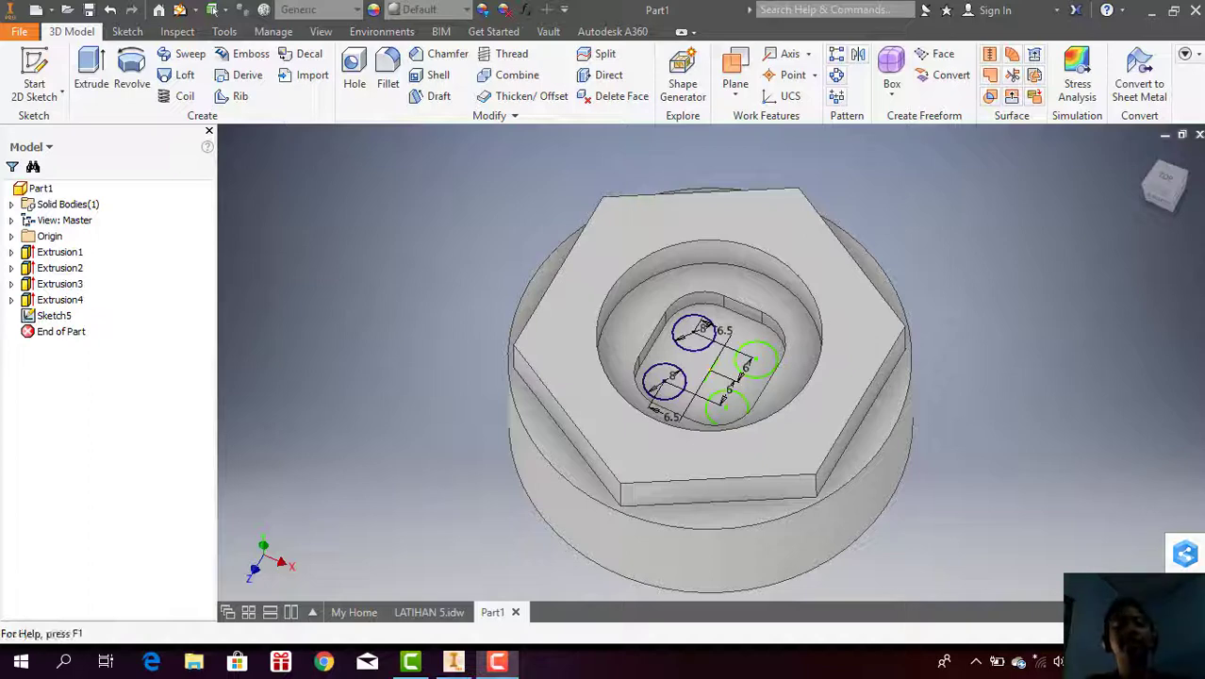
click(429, 613)
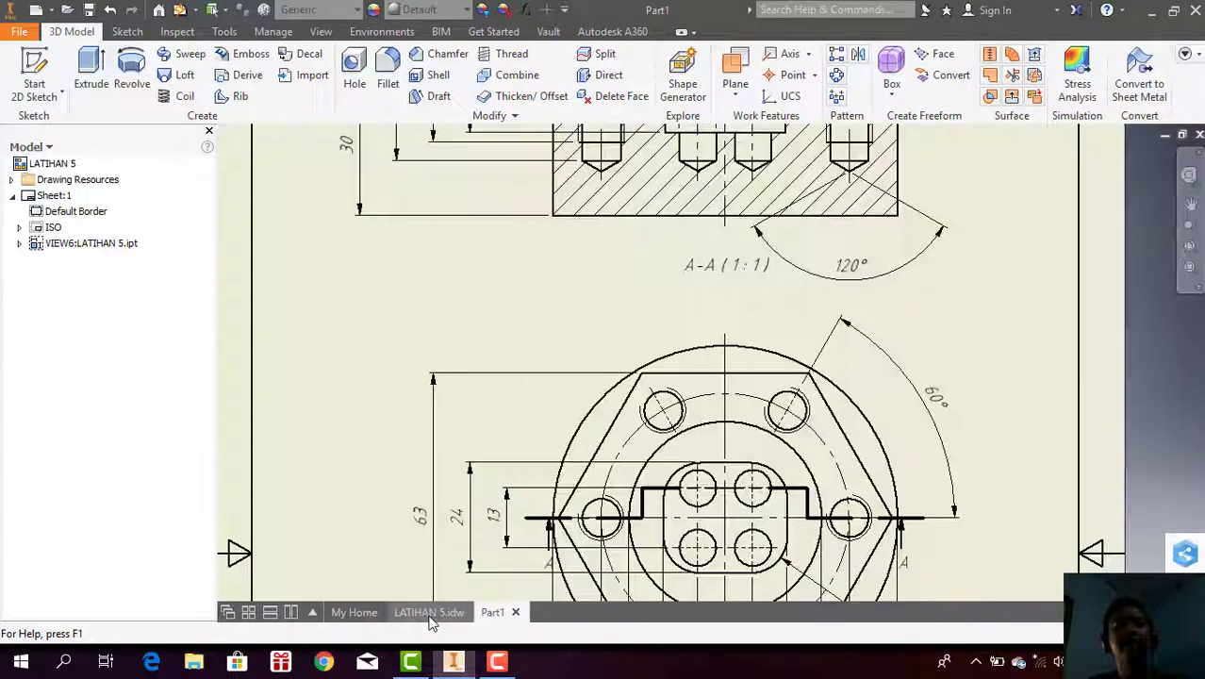
click(1190, 203)
drag(914, 243, 912, 329)
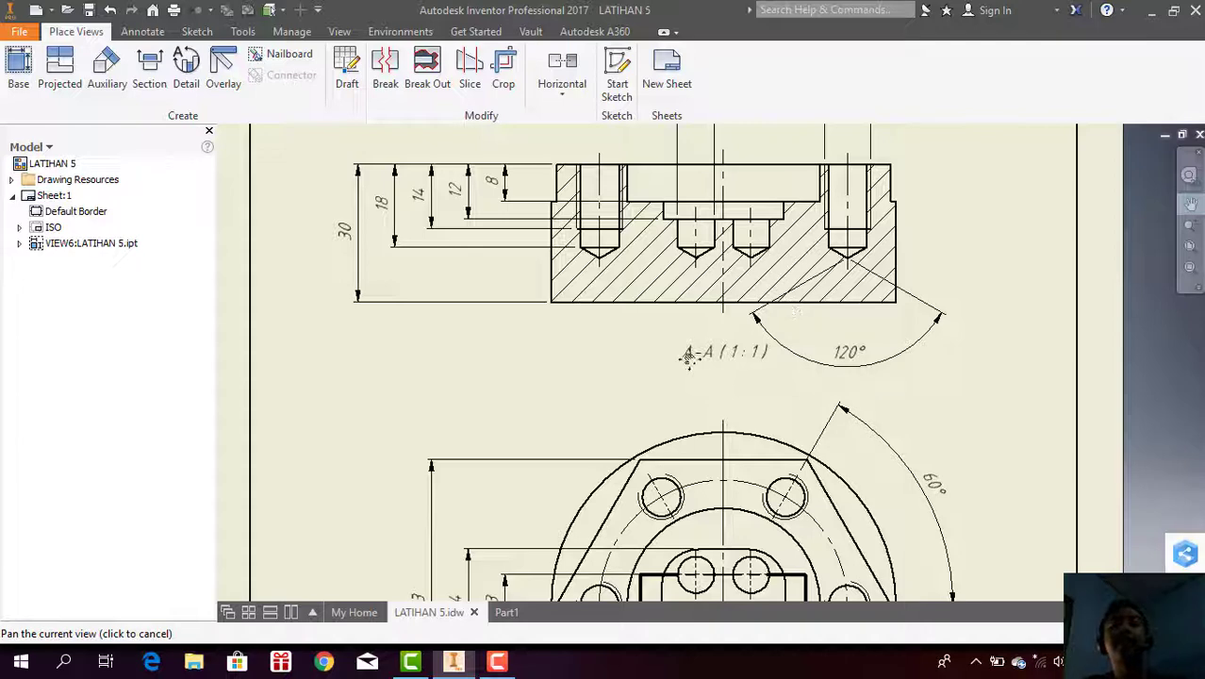
click(510, 613)
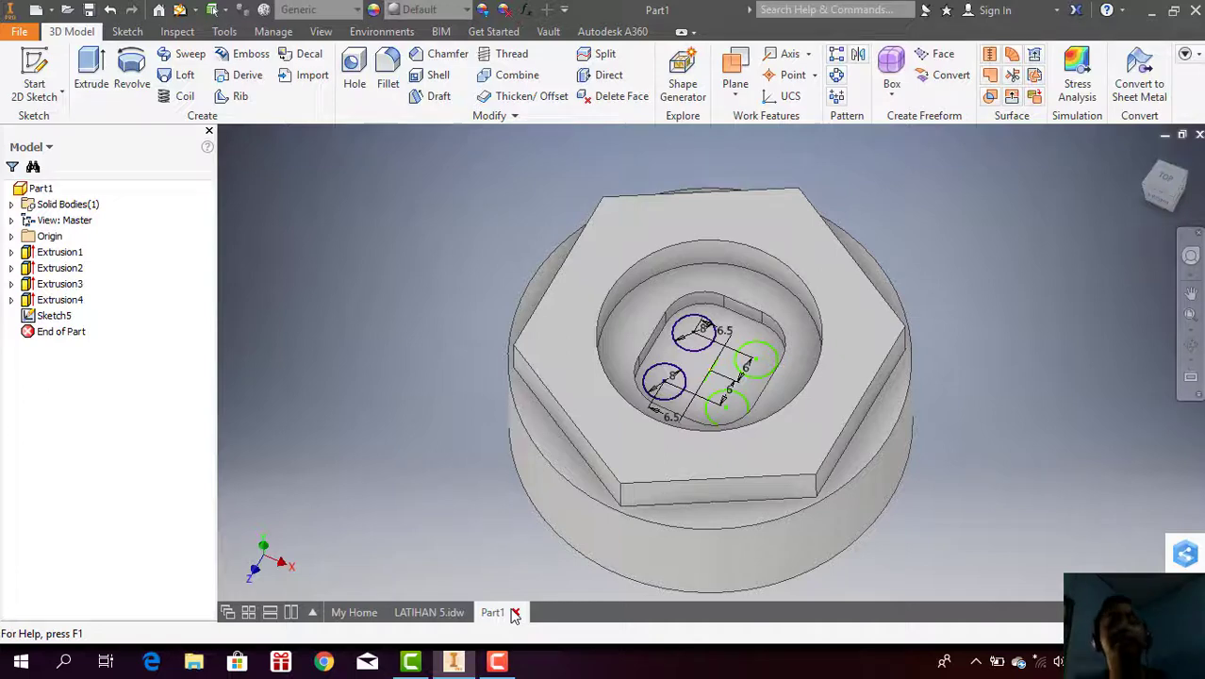
click(351, 81)
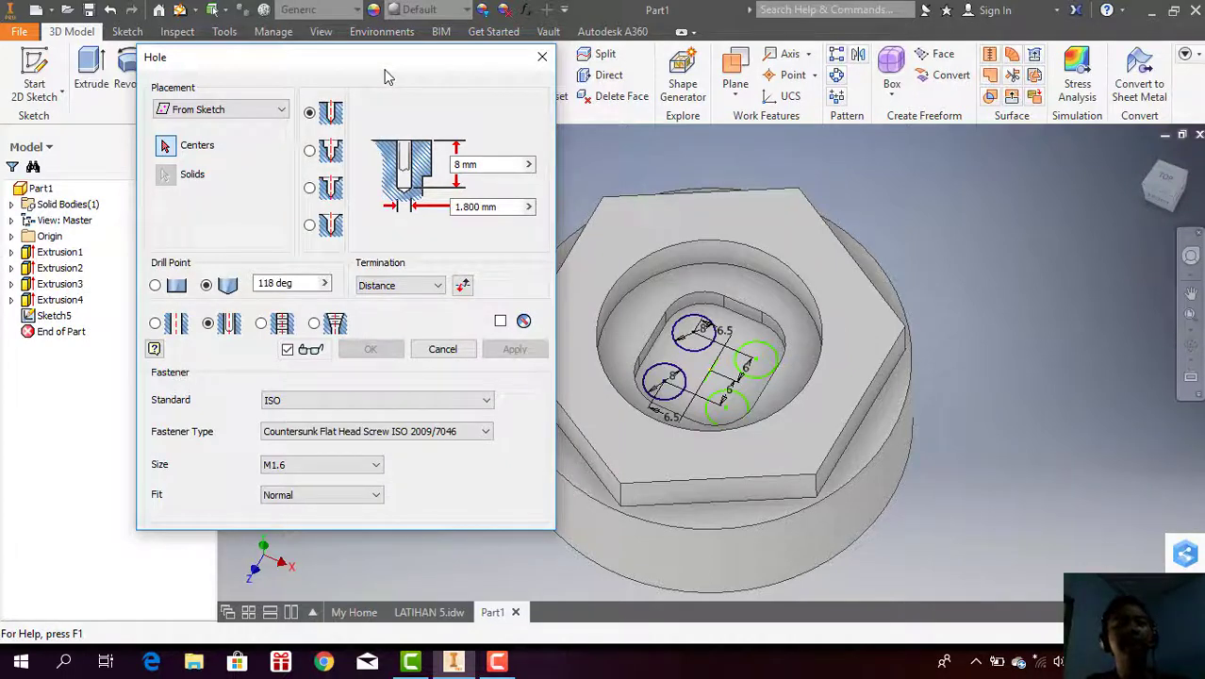
Step: Place holes at the four circle centres in the pocket, keeping the 8 mm depth
drag(384, 75, 334, 56)
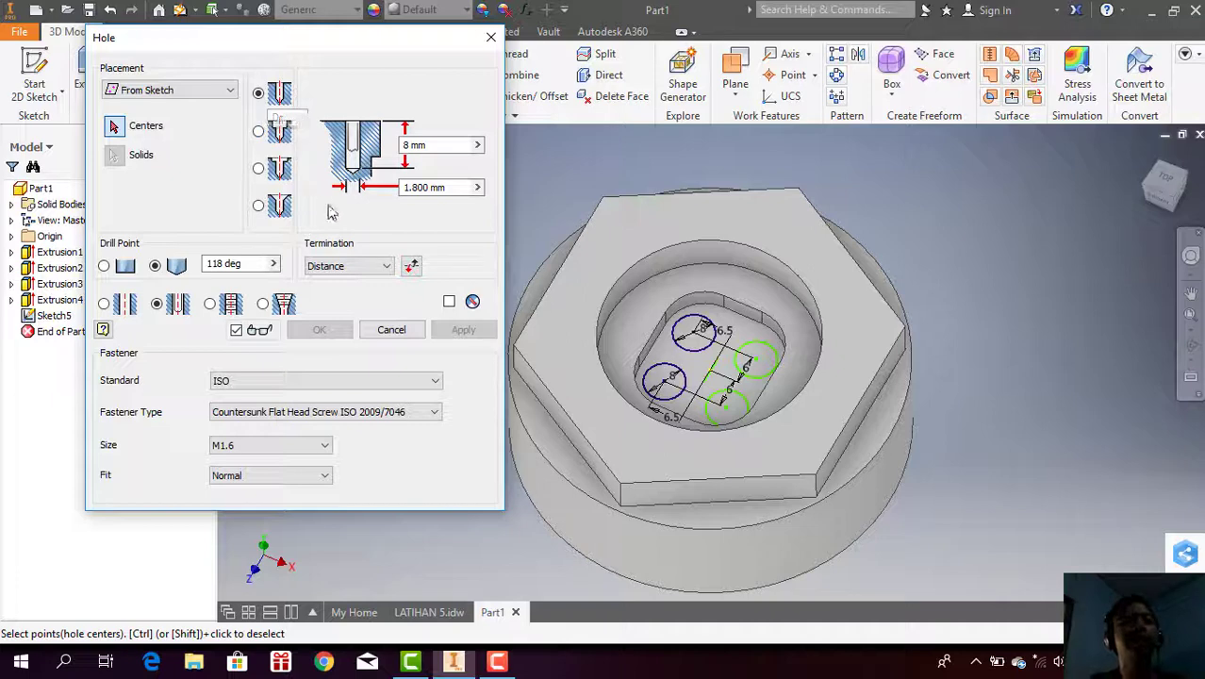
click(412, 146)
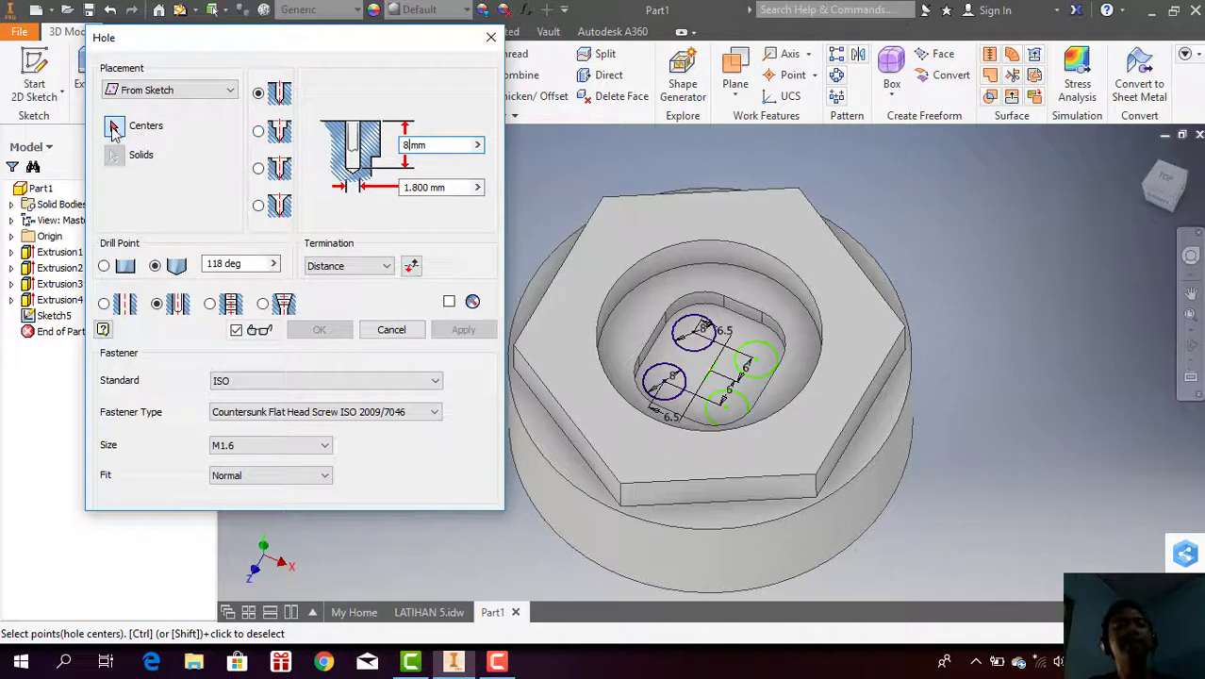
click(694, 330)
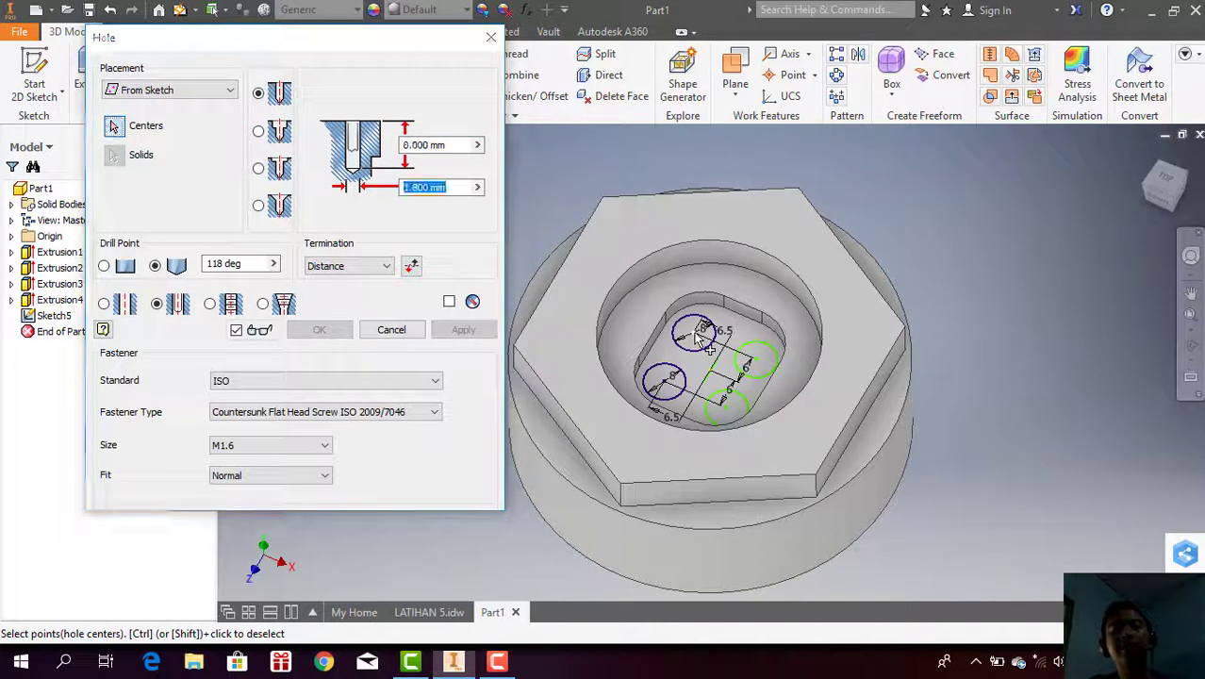
click(755, 360)
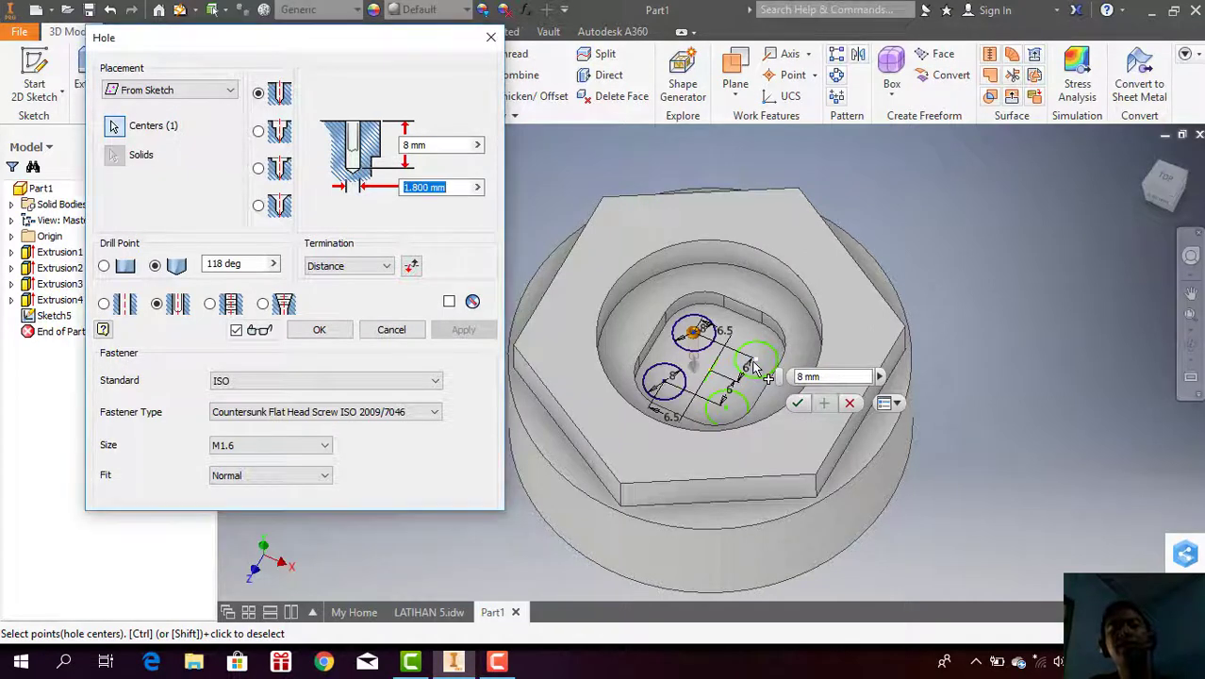
click(726, 408)
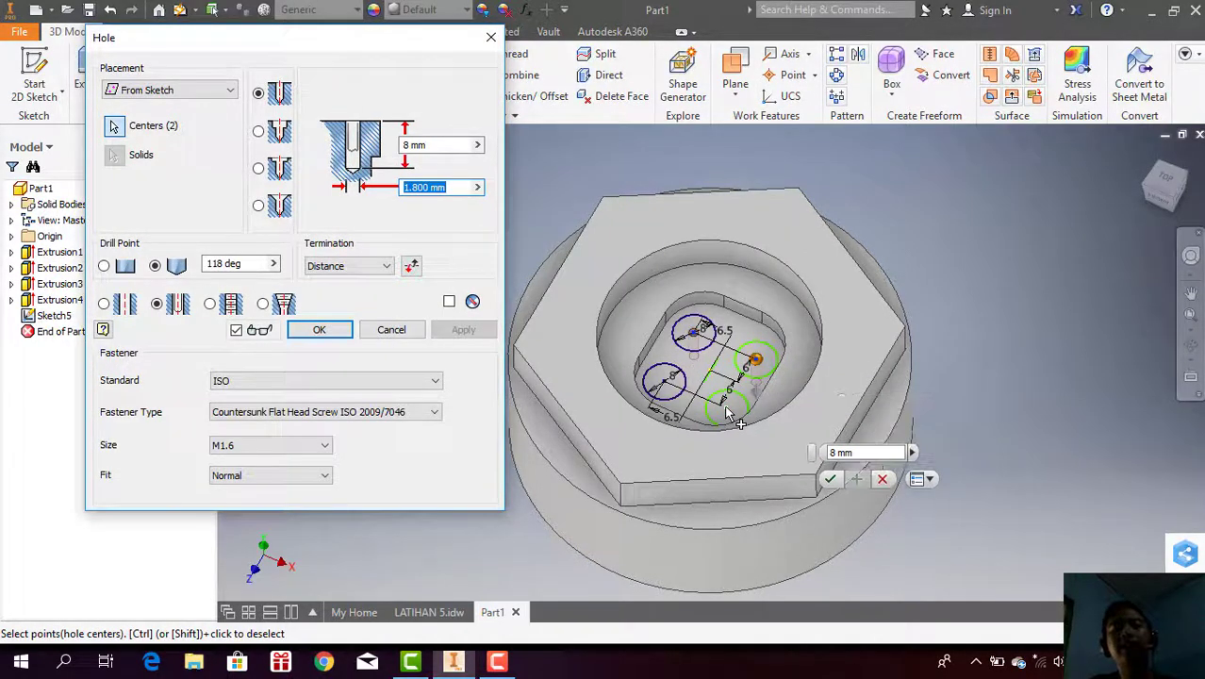
click(664, 380)
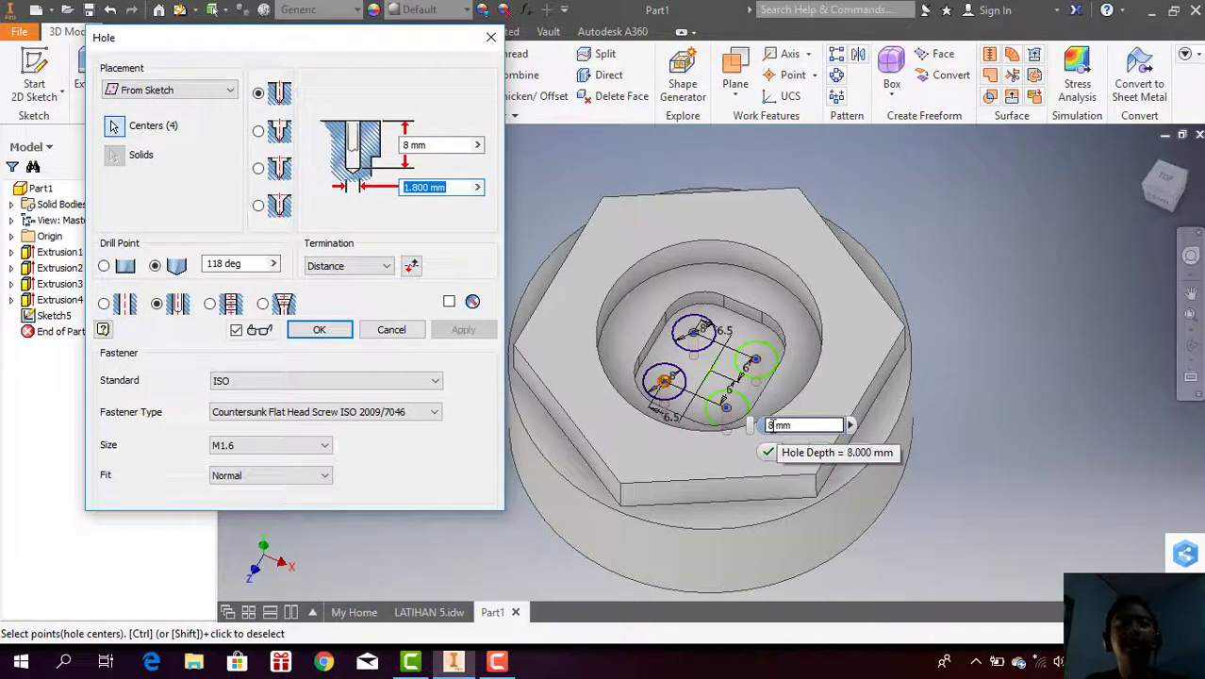
Step: Set 8 mm diameter, 118° angled drill point and Distance termination, then create the holes
click(775, 424)
text(\)
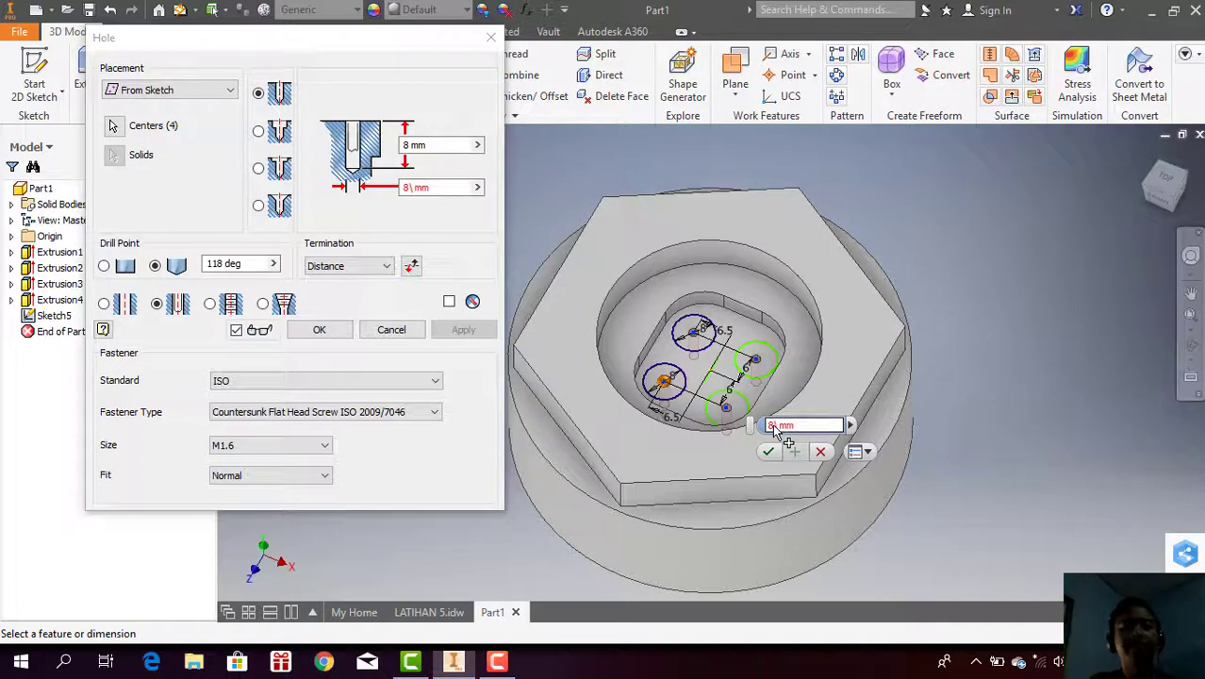
key(BackSpace)
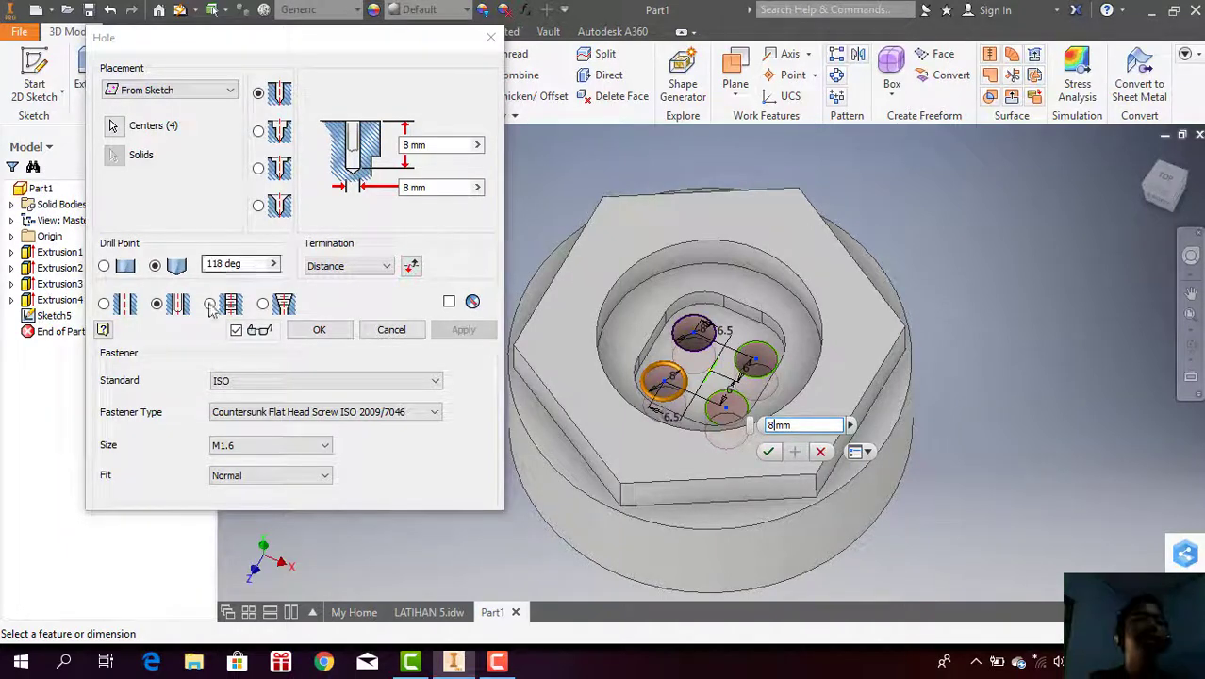
click(166, 266)
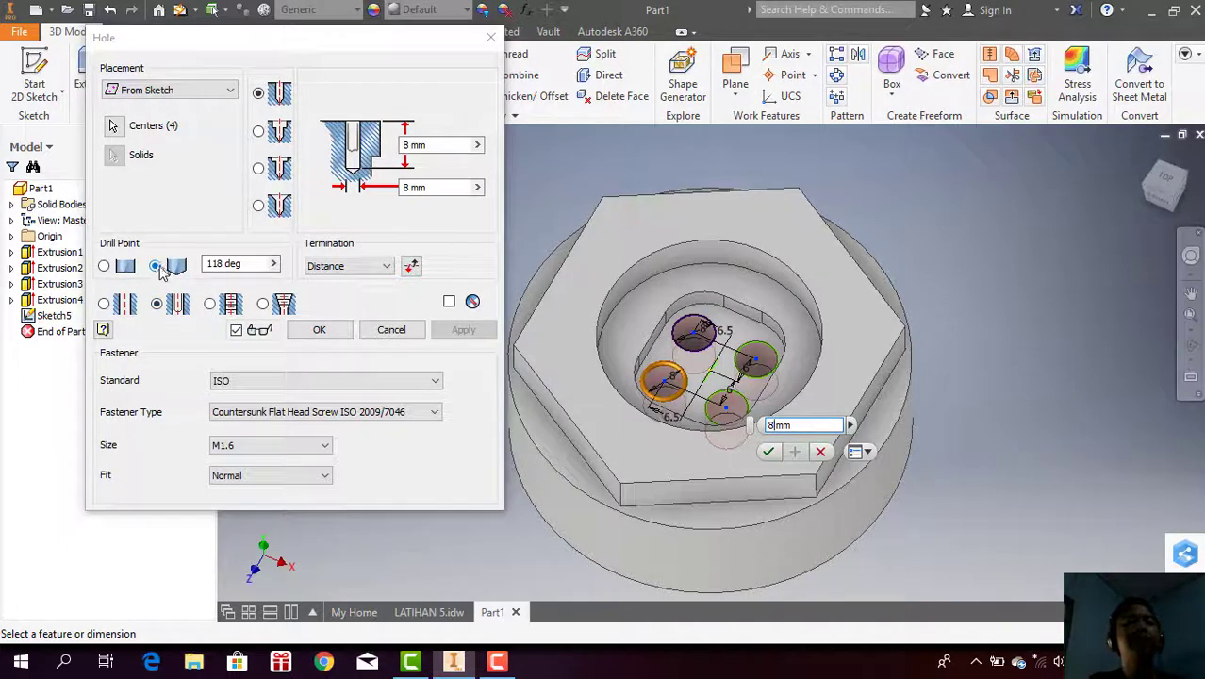
click(106, 267)
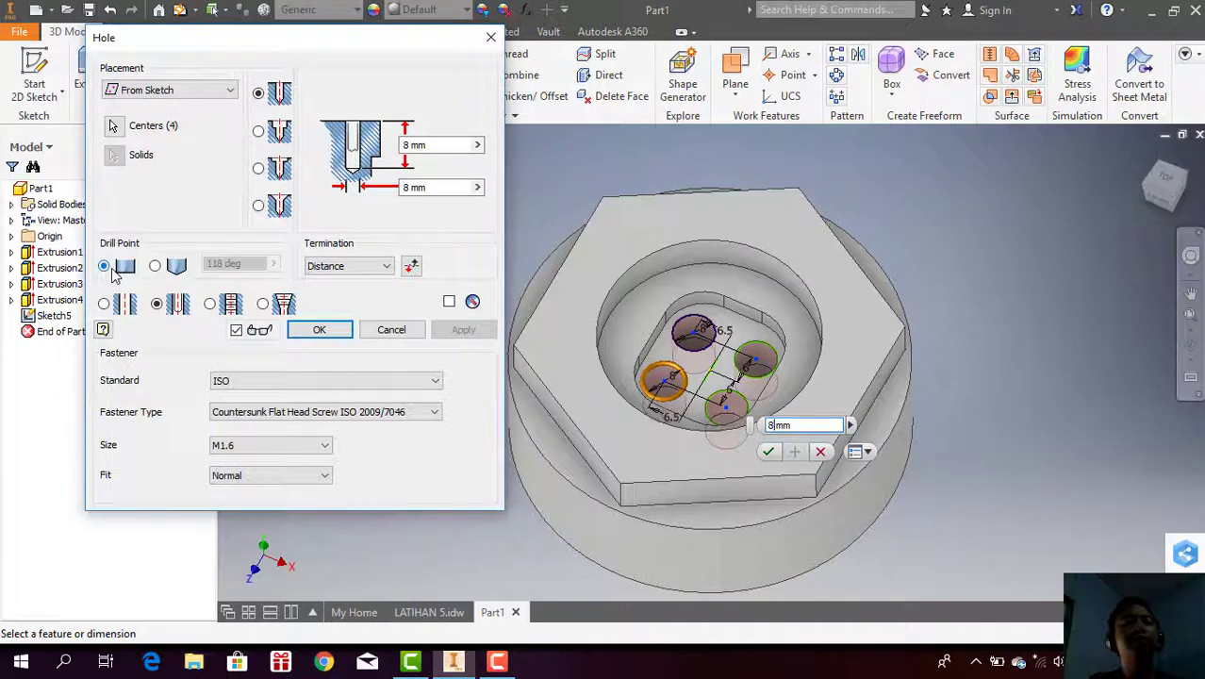
click(167, 268)
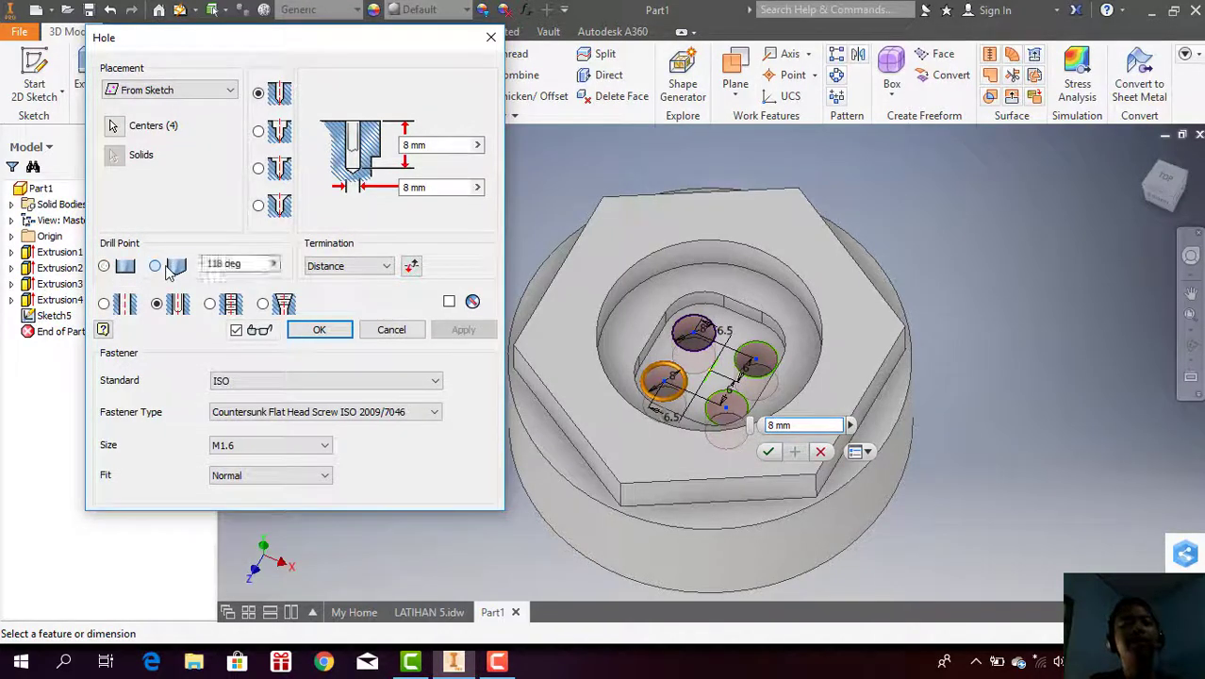
click(167, 269)
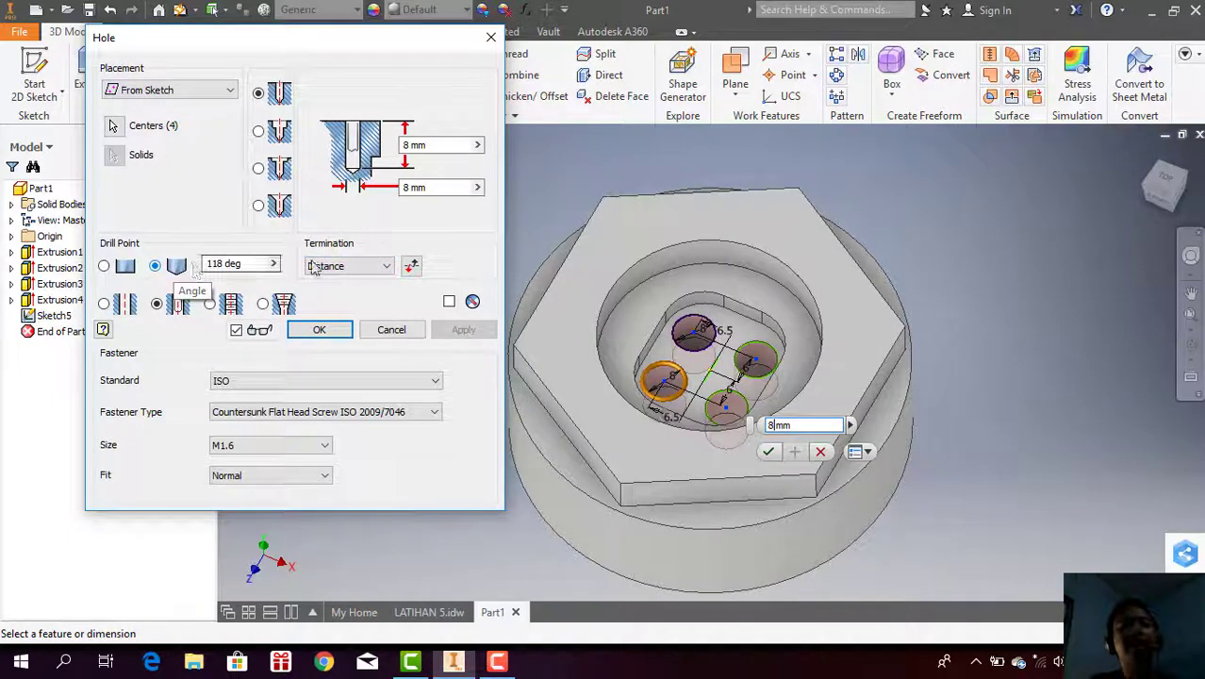
click(336, 268)
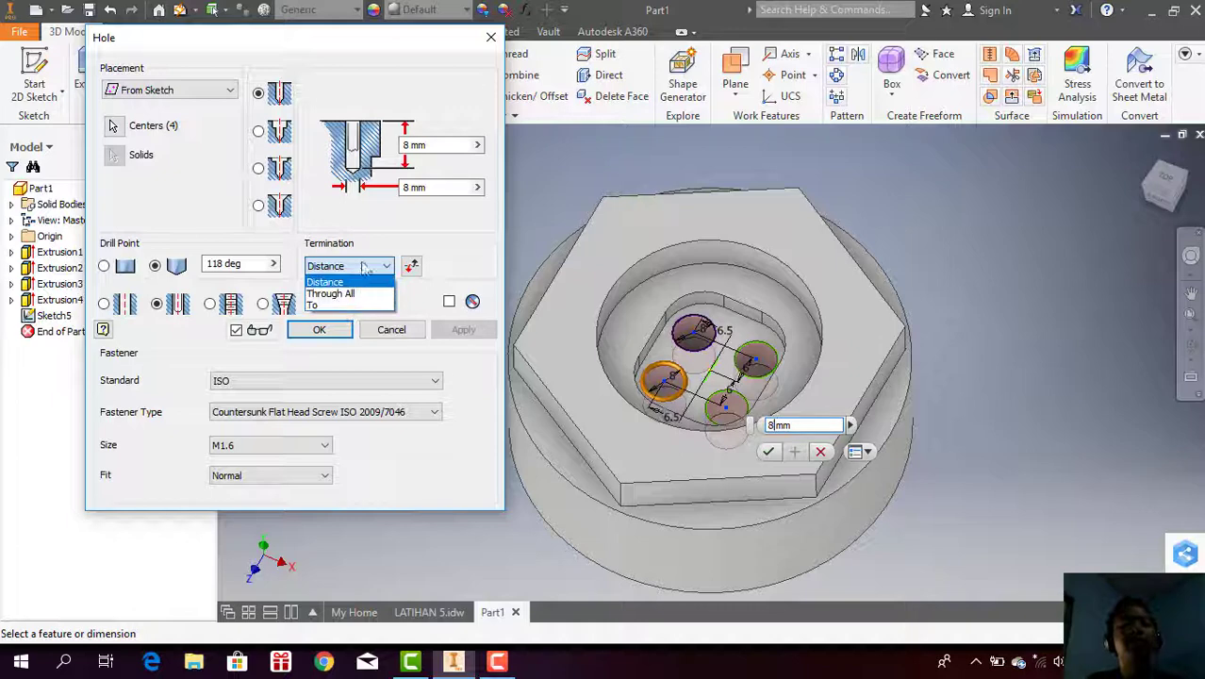
click(441, 269)
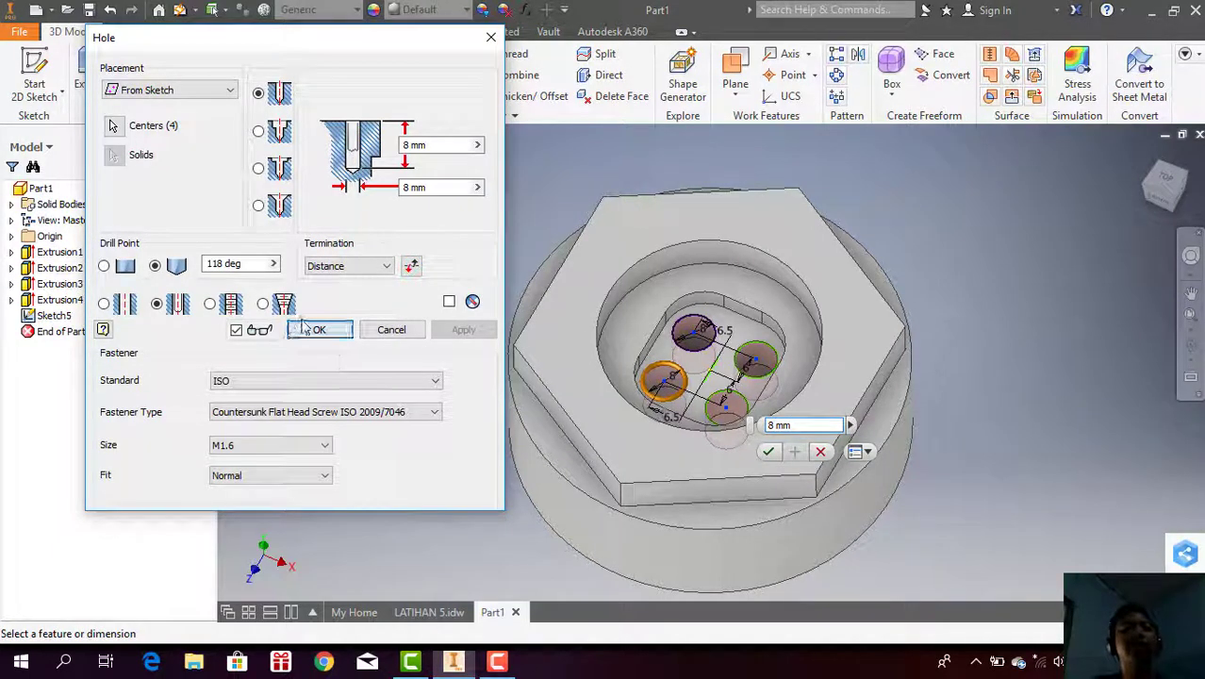
click(305, 332)
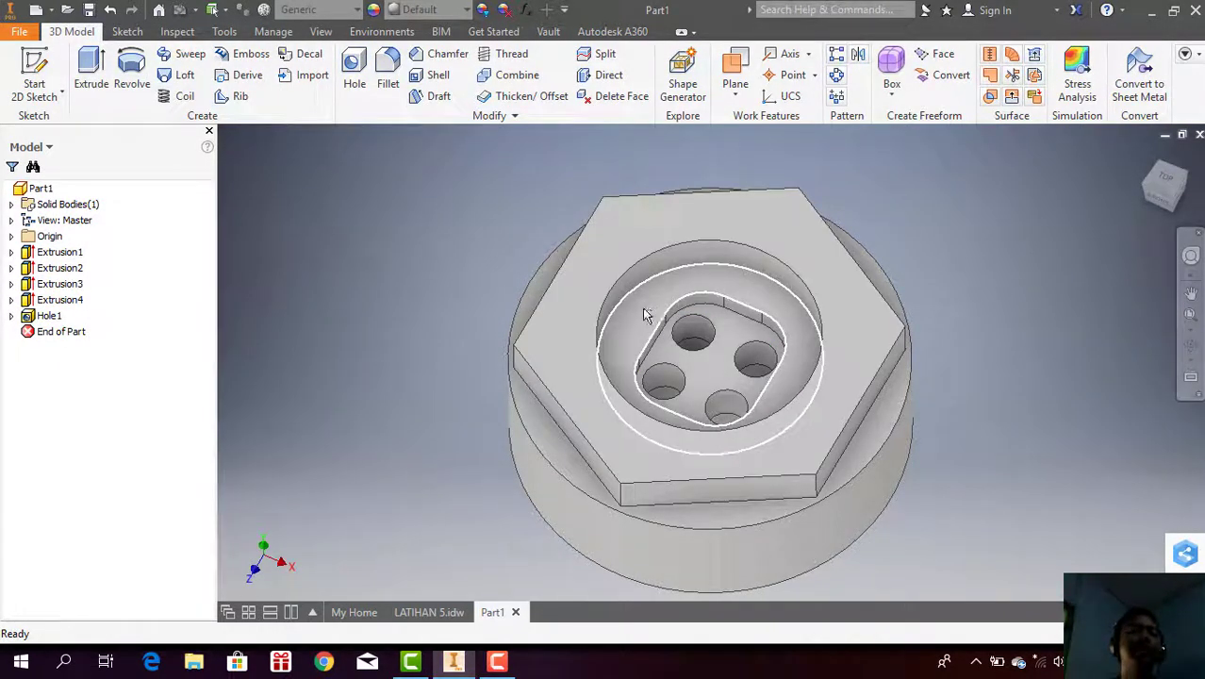
click(429, 612)
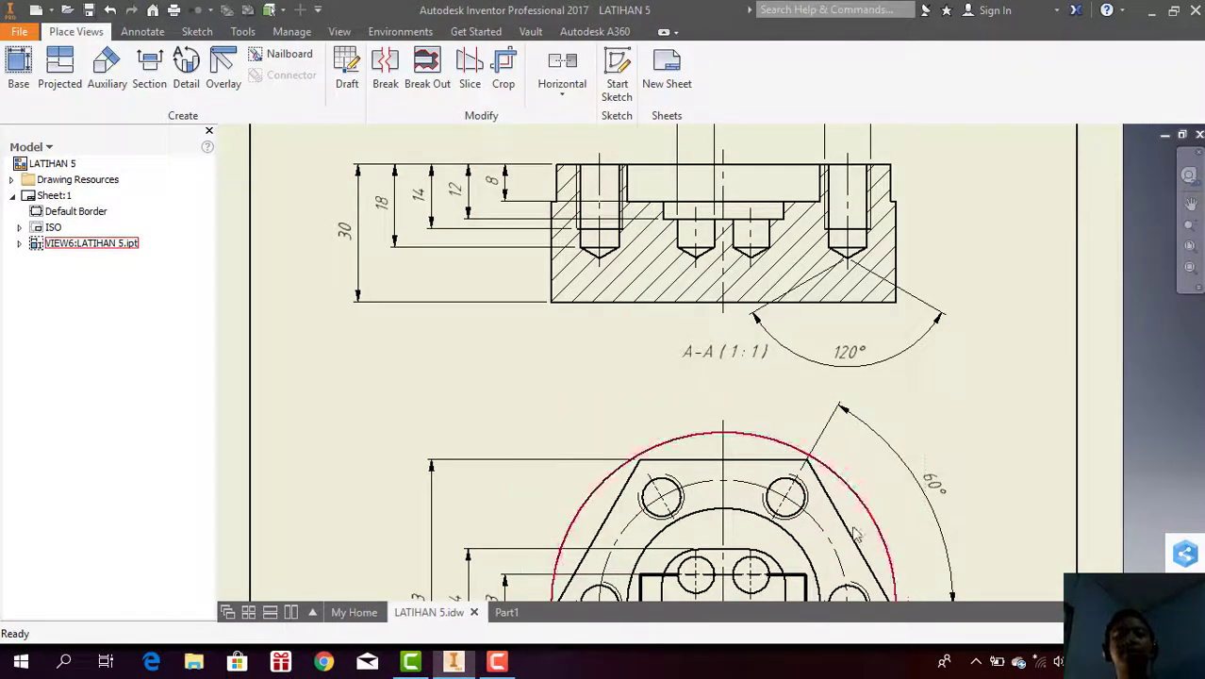
click(1190, 202)
mouse_move(987, 266)
mouse_down()
mouse_move(983, 224)
mouse_move(997, 388)
mouse_move(724, 396)
mouse_up()
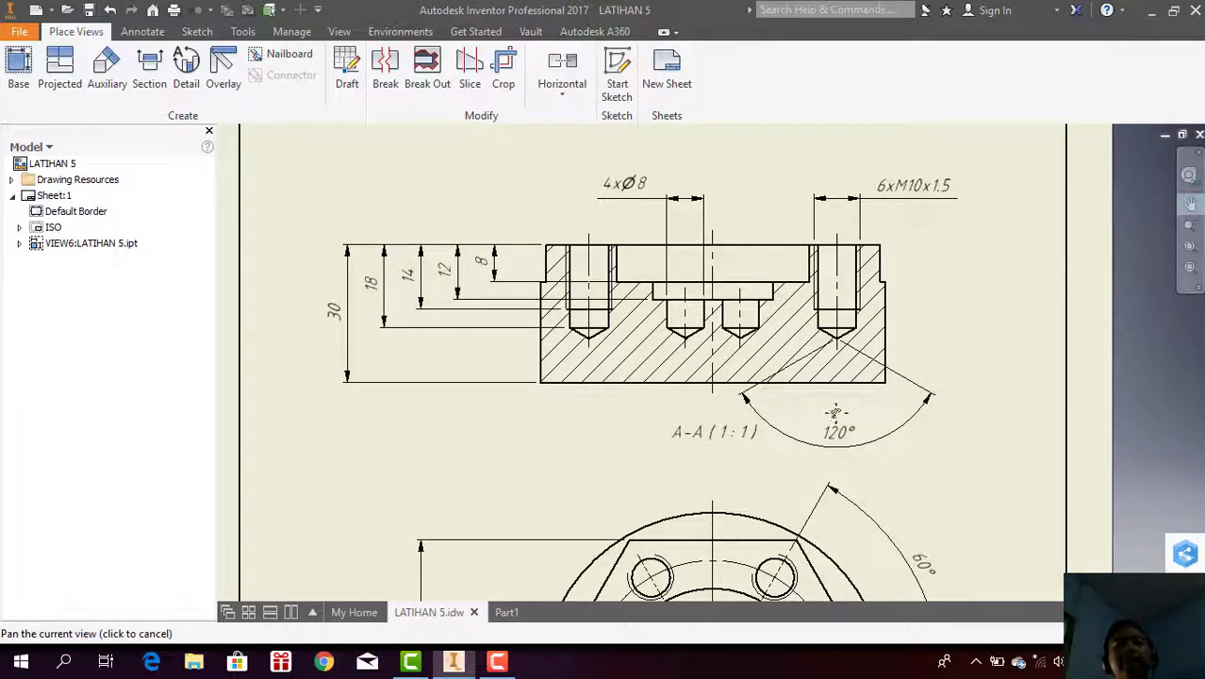
mouse_move(838, 416)
mouse_down()
mouse_move(890, 341)
mouse_move(884, 273)
mouse_up()
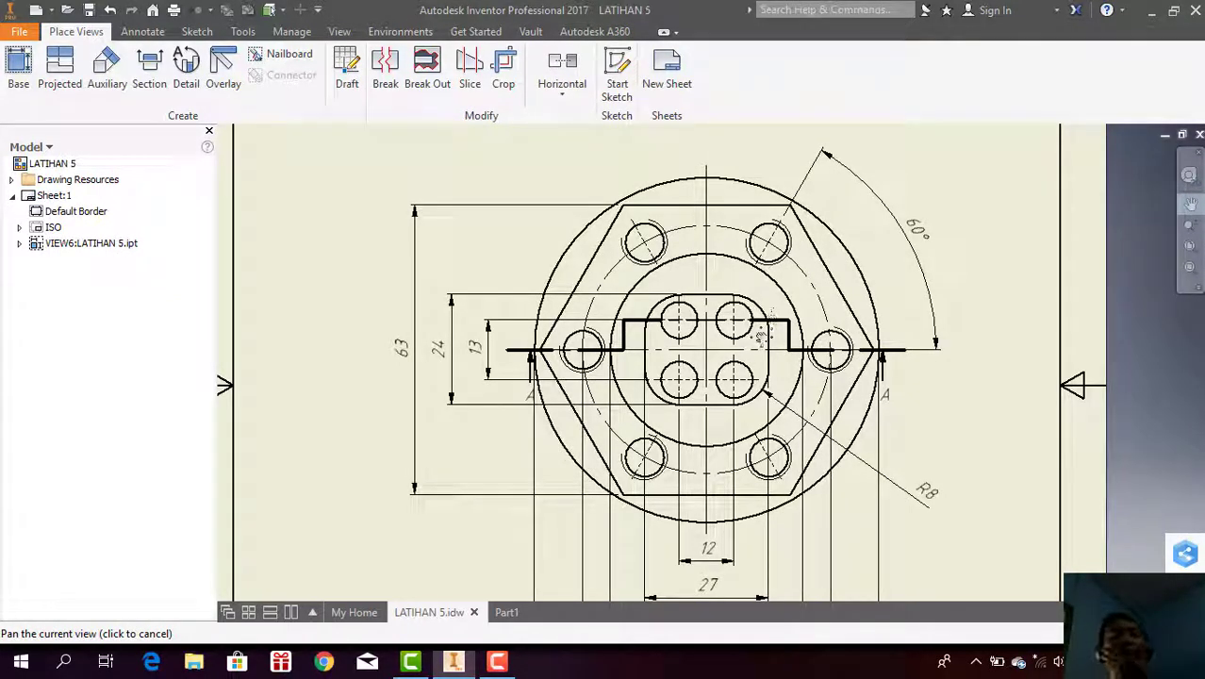
drag(782, 179, 783, 508)
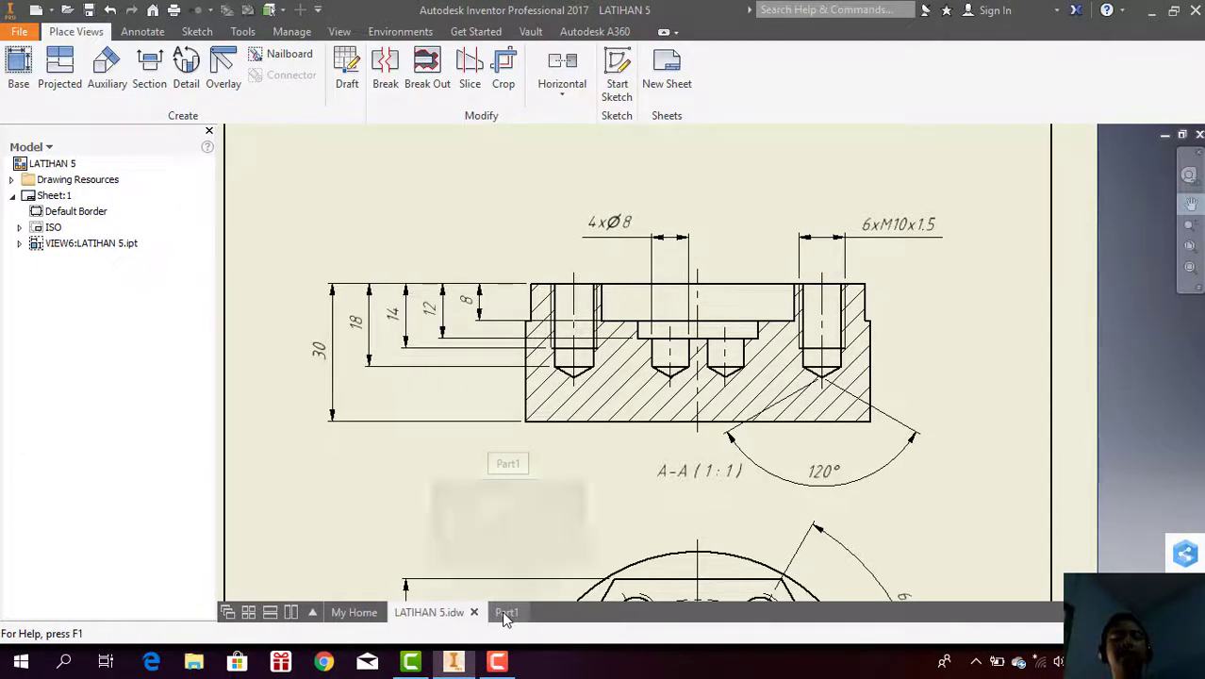
click(506, 613)
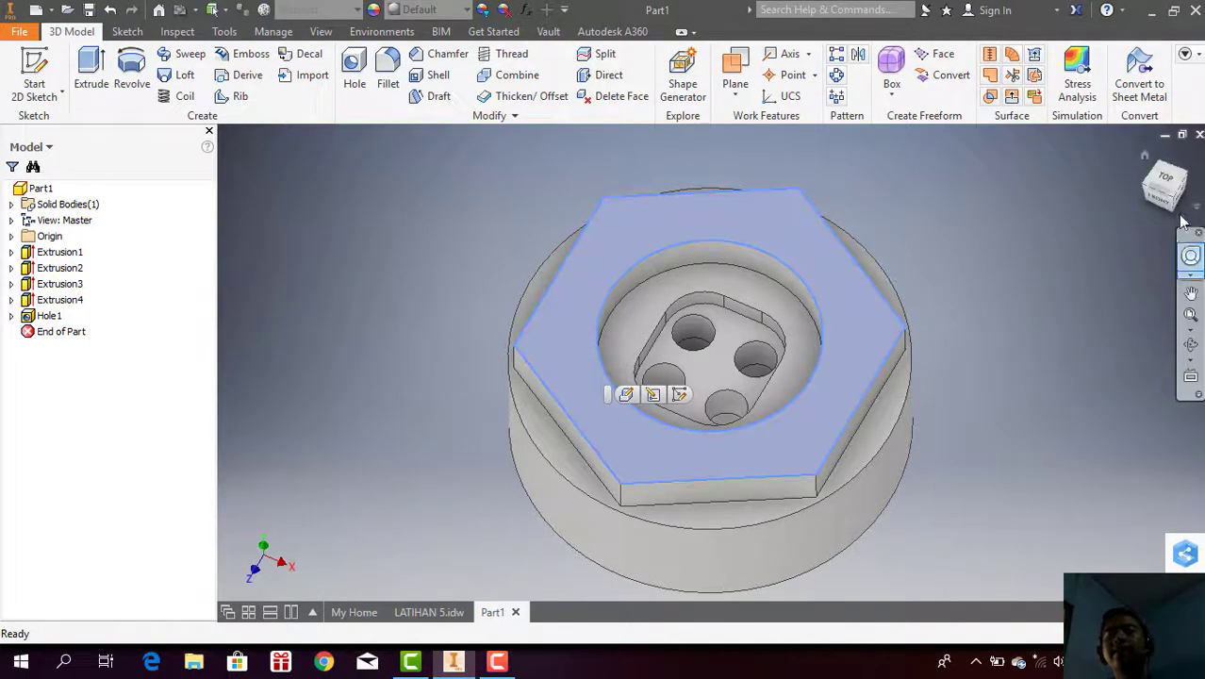
Step: Start a new sketch on the hexagon top face and check the front view on LATIHAN 5
right_click(865, 337)
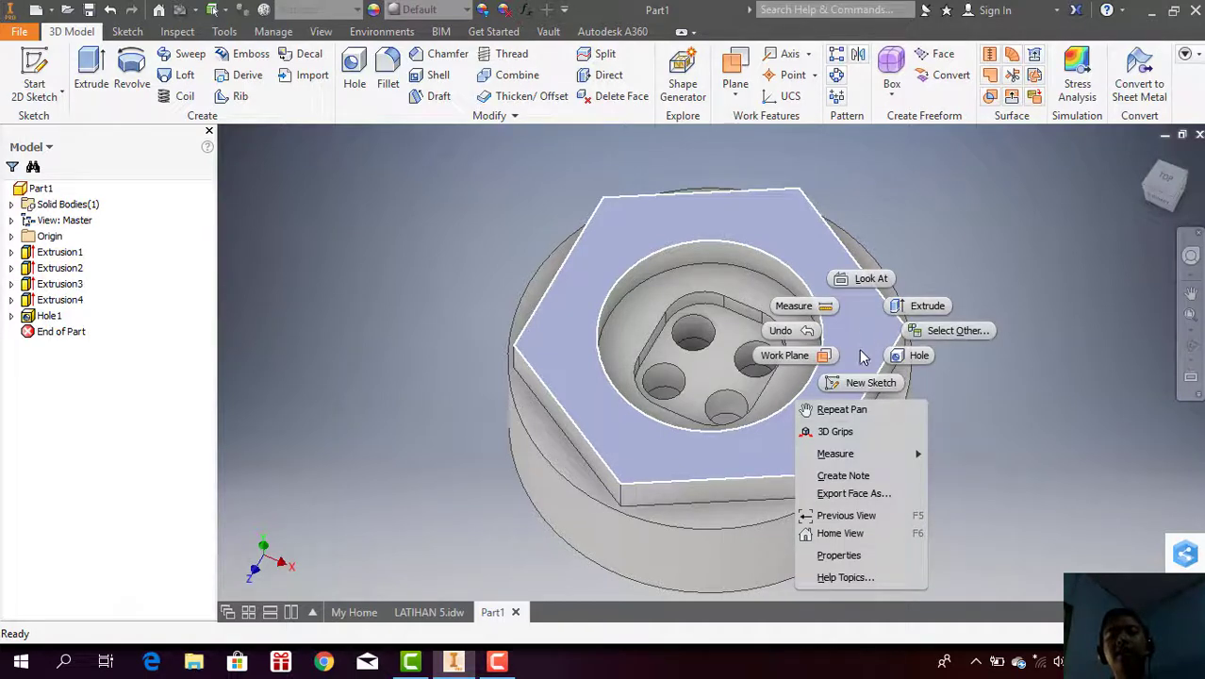
click(858, 383)
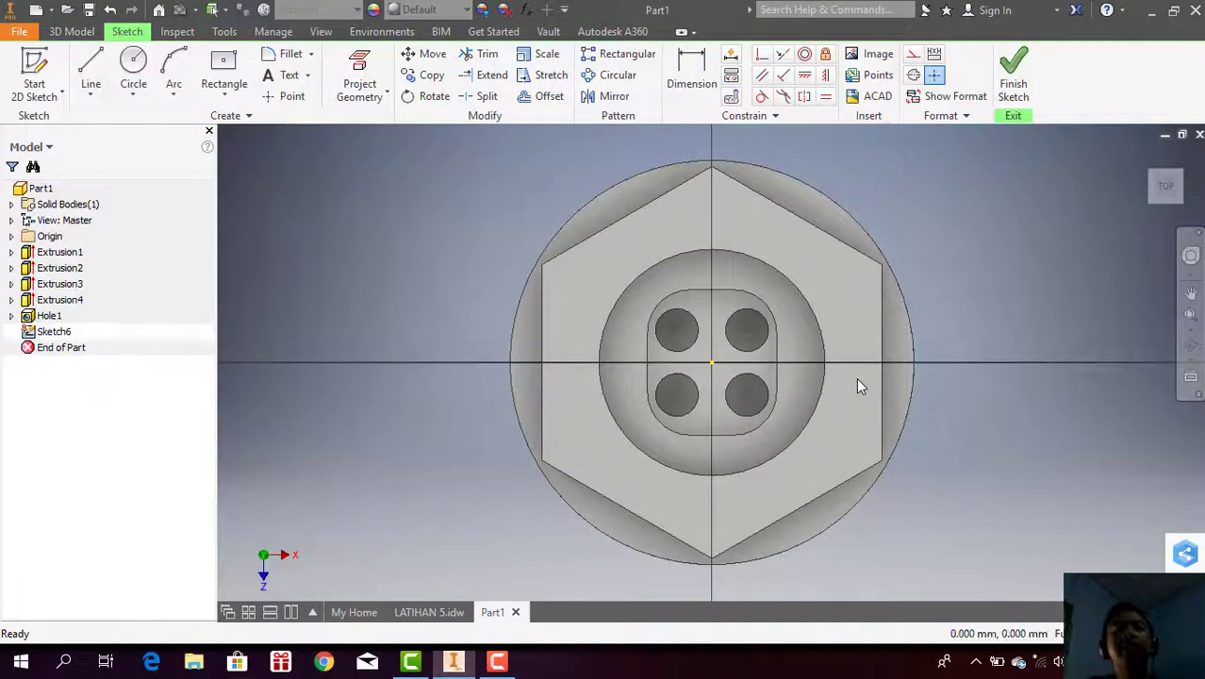
click(413, 613)
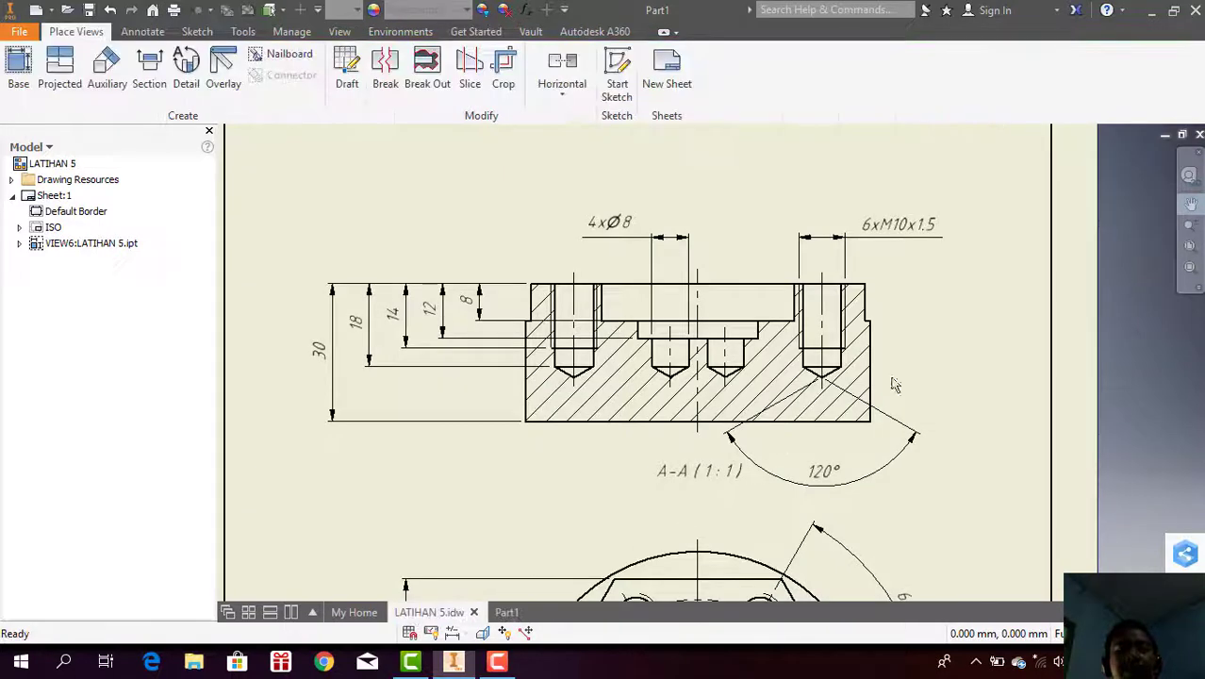
click(1191, 205)
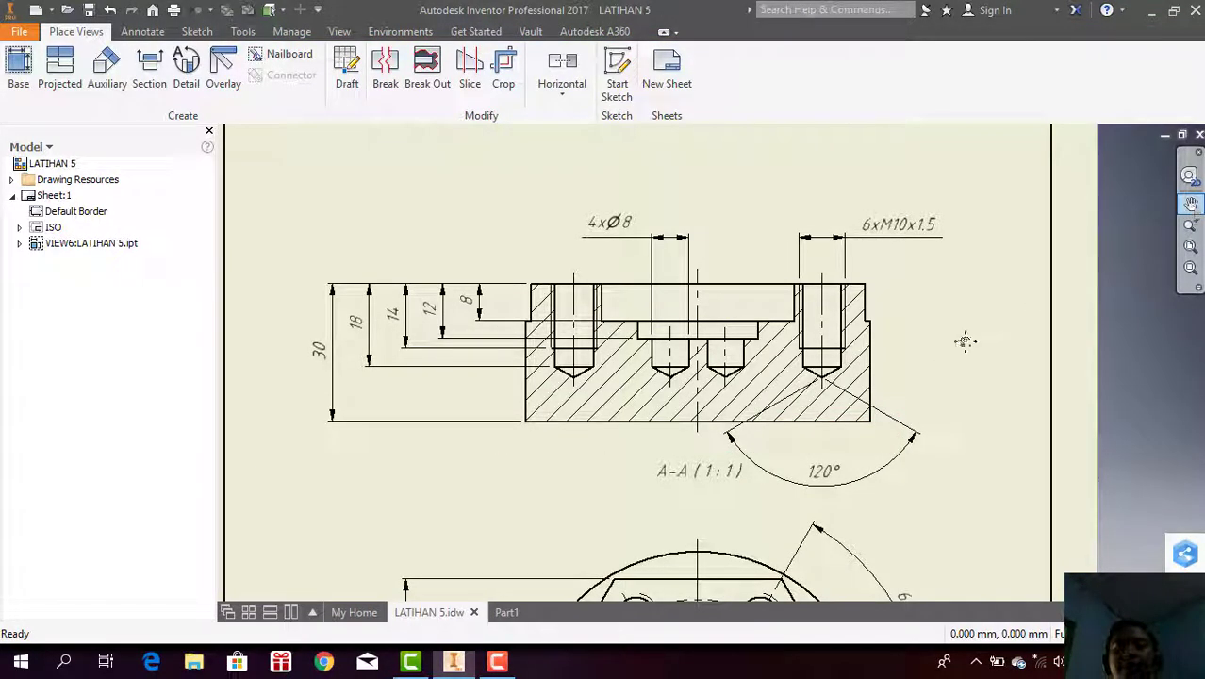
drag(837, 428, 853, 161)
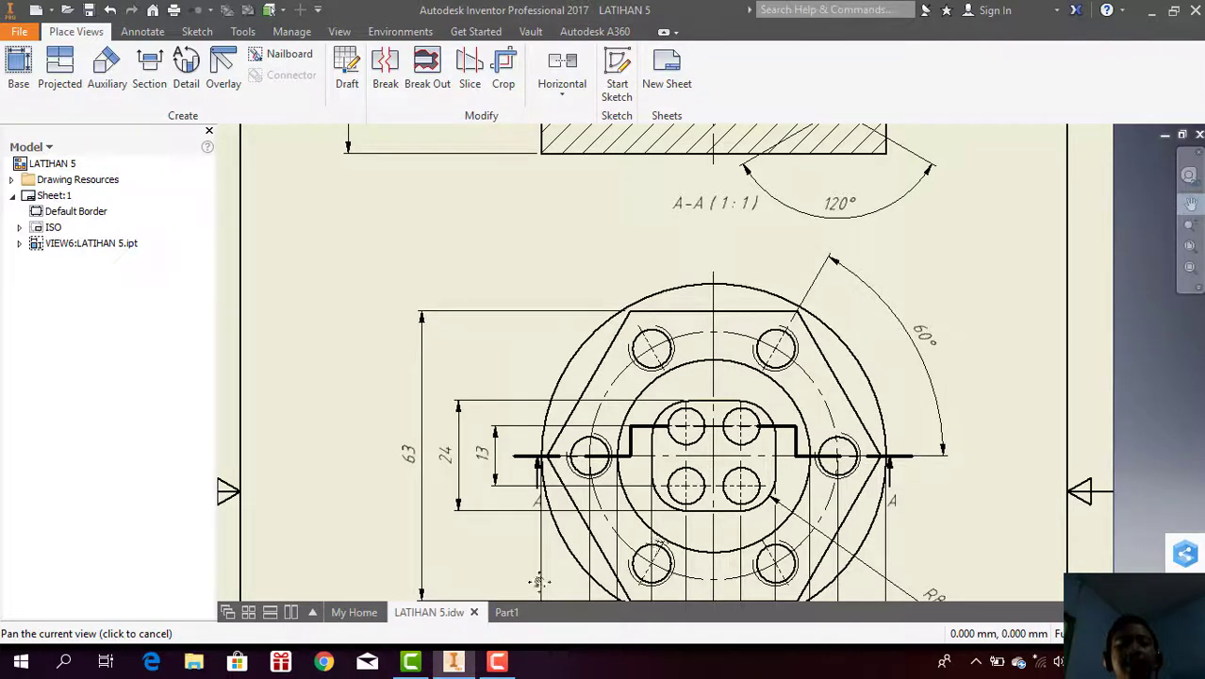
click(506, 613)
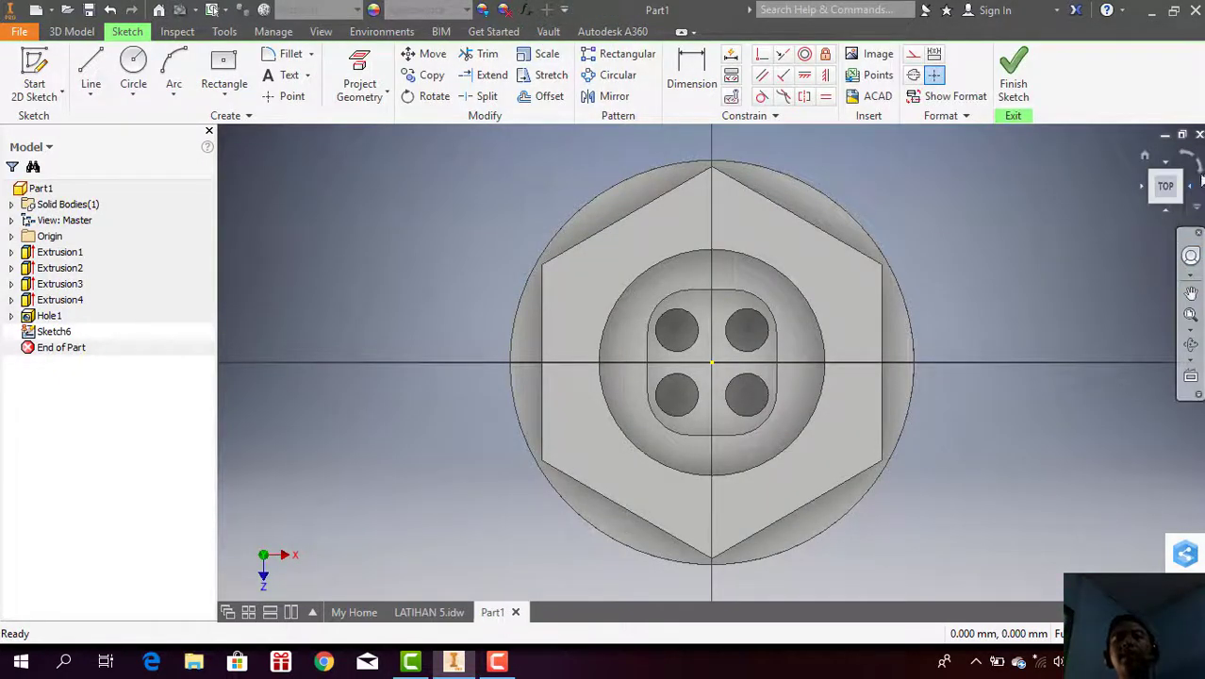
Step: Rotate the sketch view, start a circle left of centre, then cancel it
click(1195, 165)
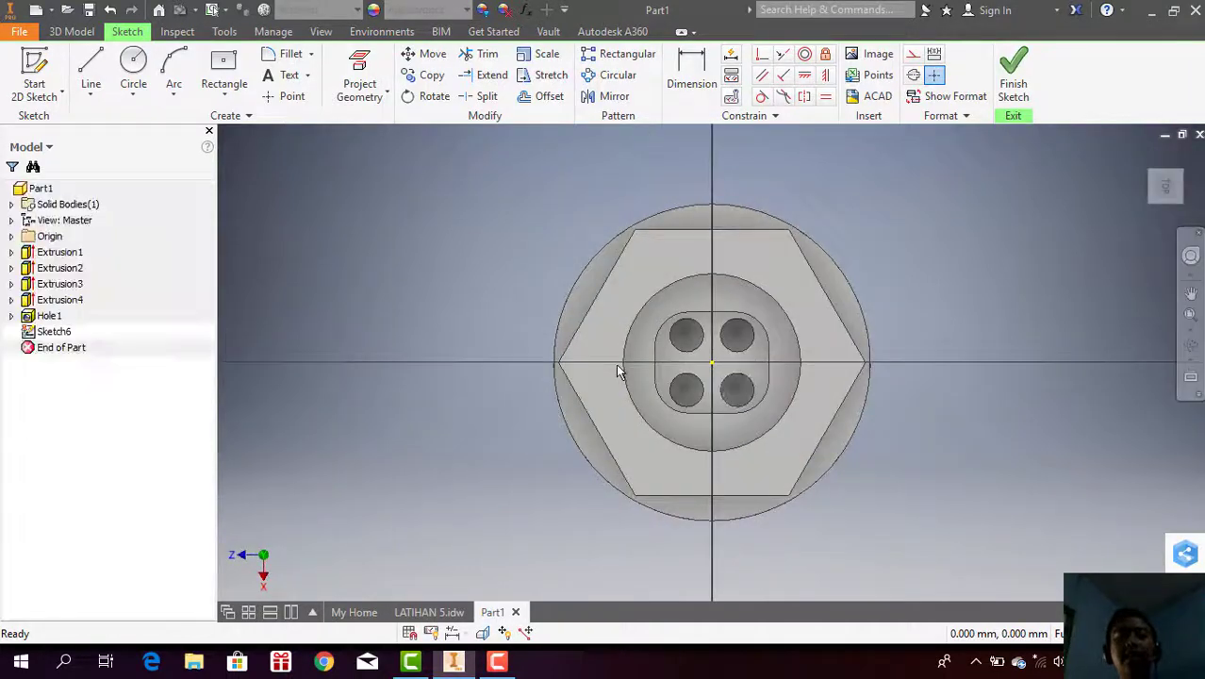
scroll(611, 371, down, 3)
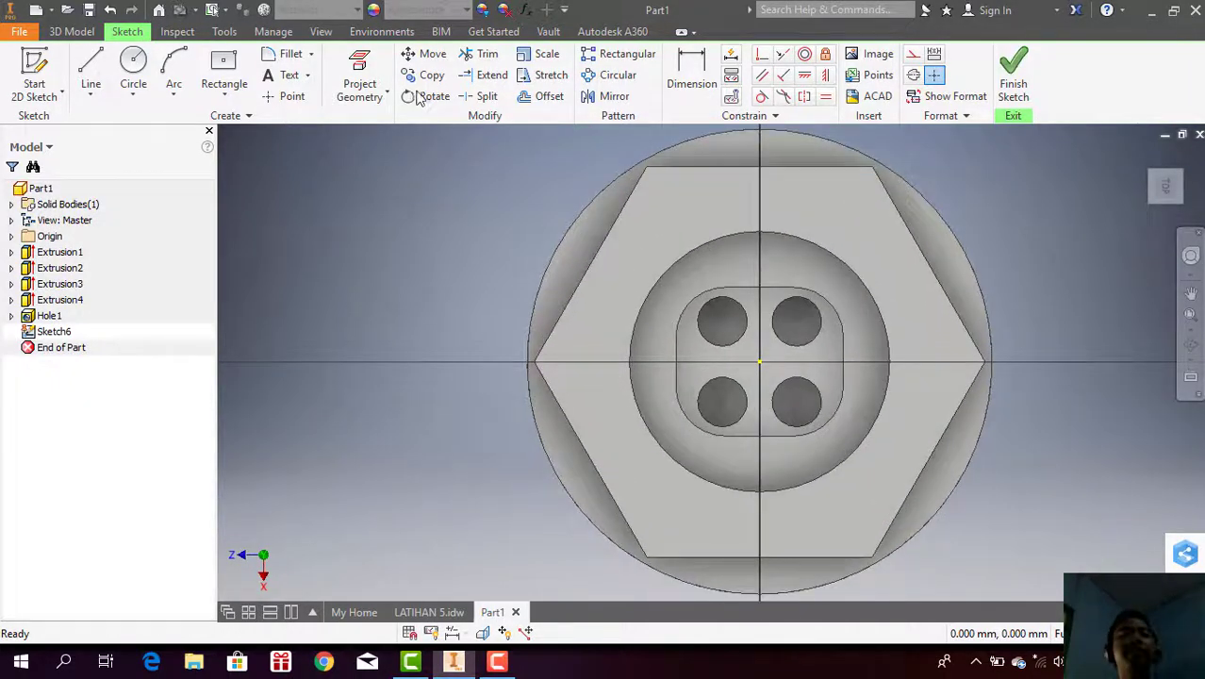
click(133, 64)
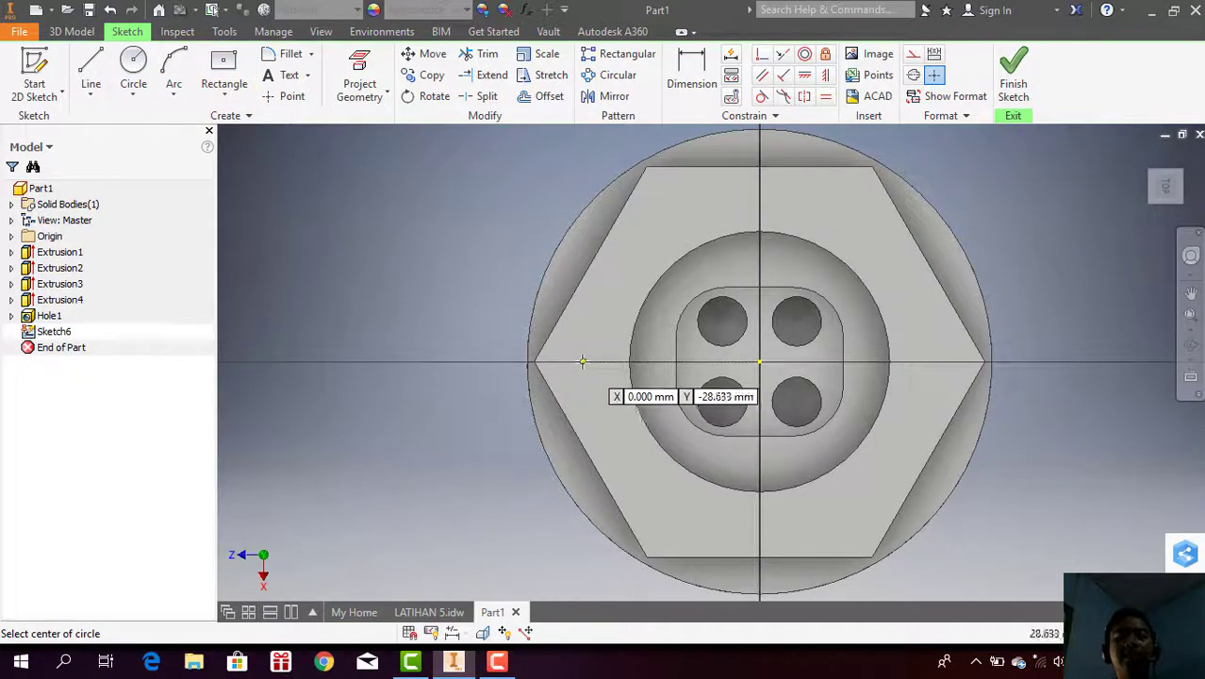
click(584, 361)
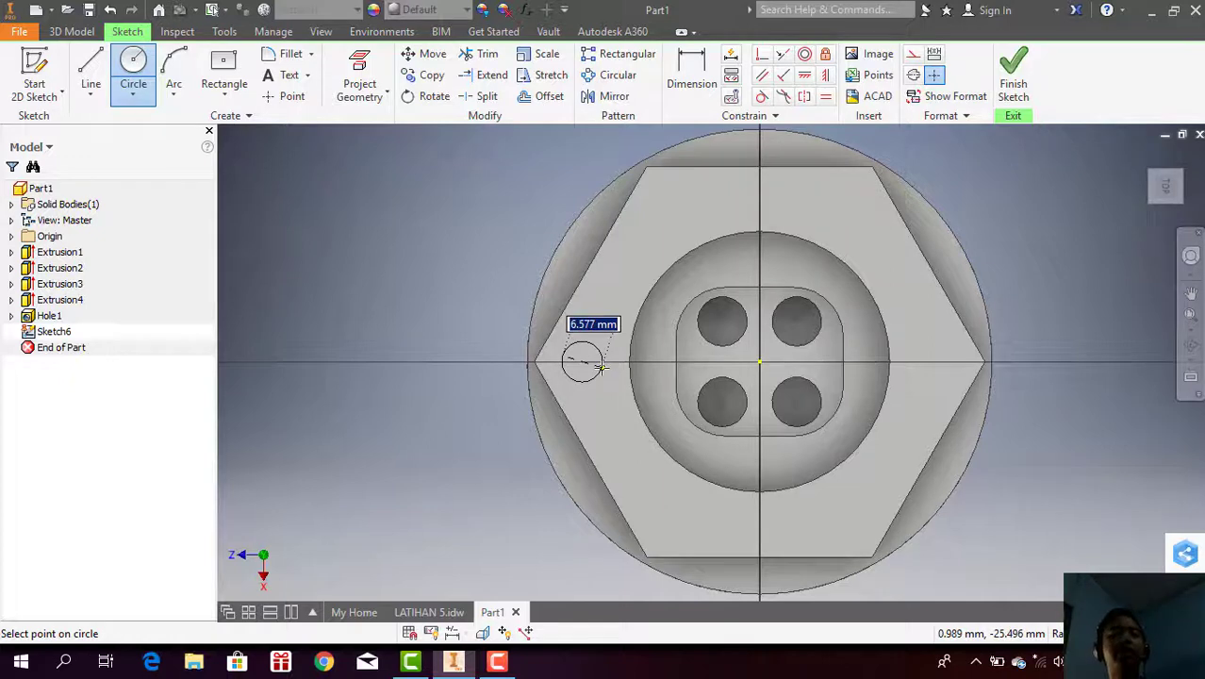
key(Escape)
Step: Place a sketch point on the horizontal axis left of centre and switch to LATIHAN 5.idw
click(279, 100)
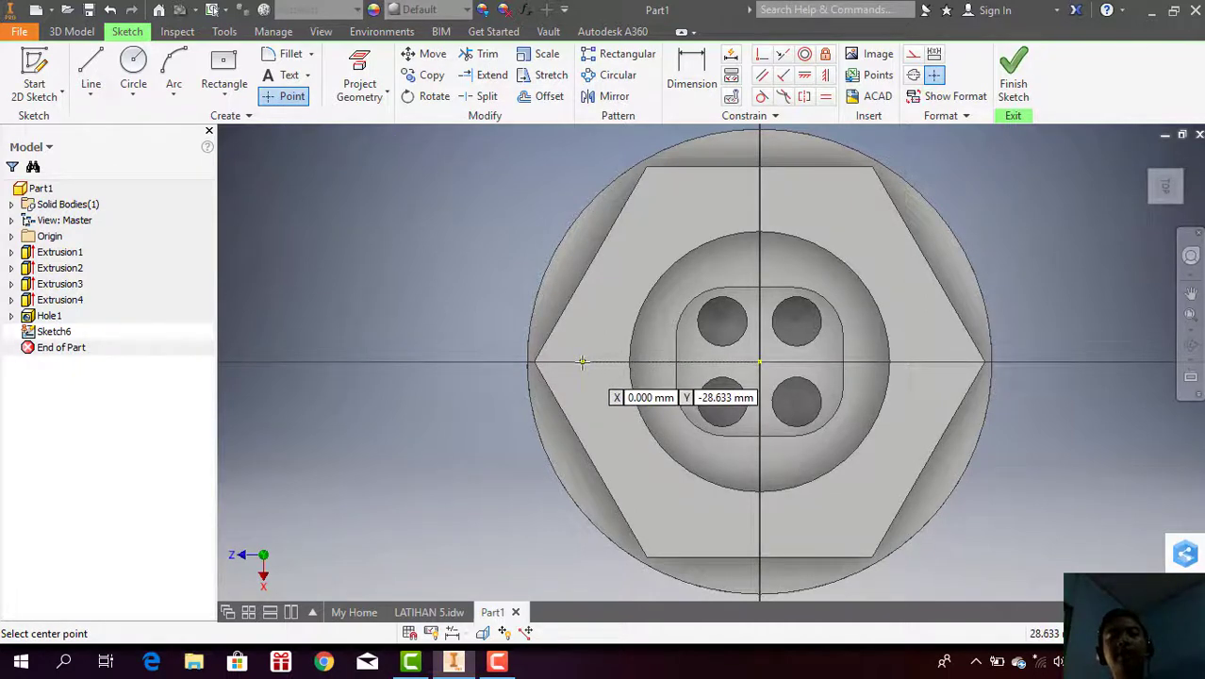
click(581, 361)
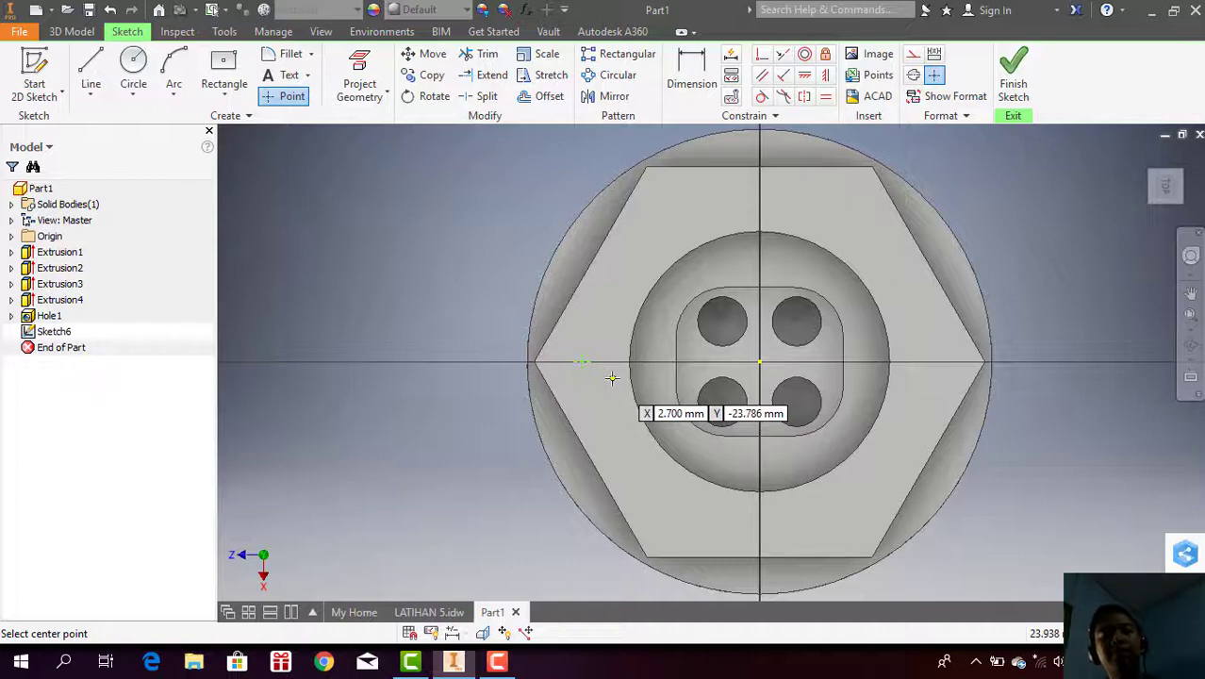
key(Escape)
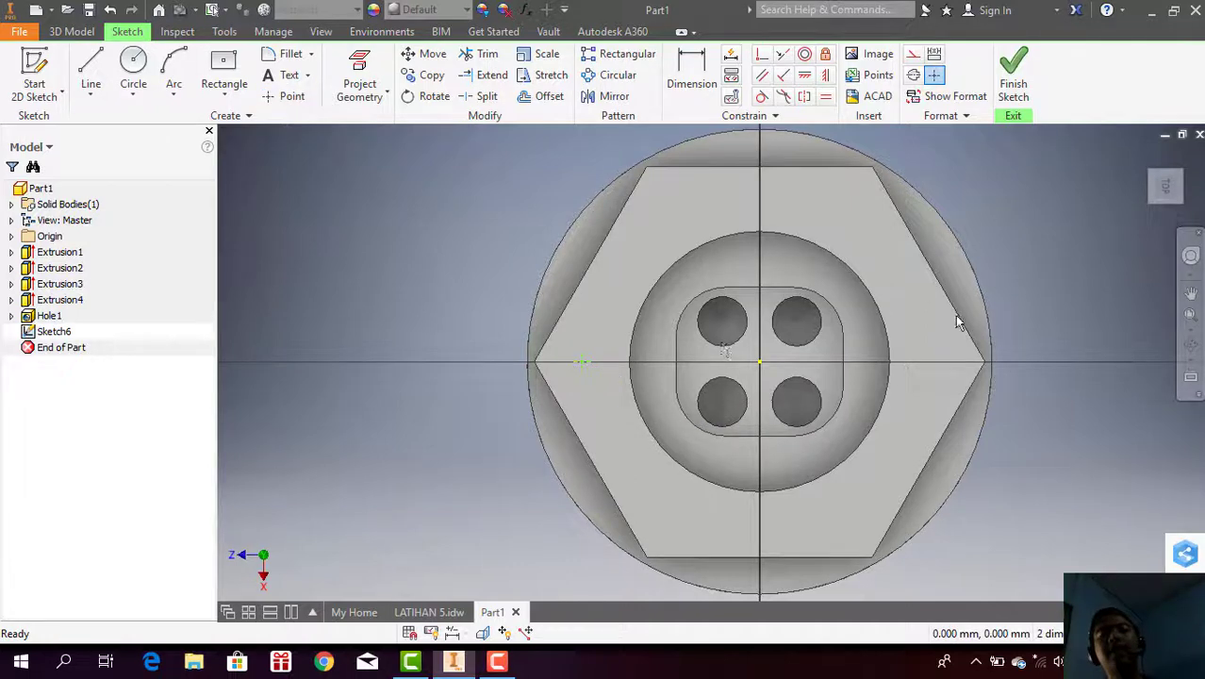
click(424, 613)
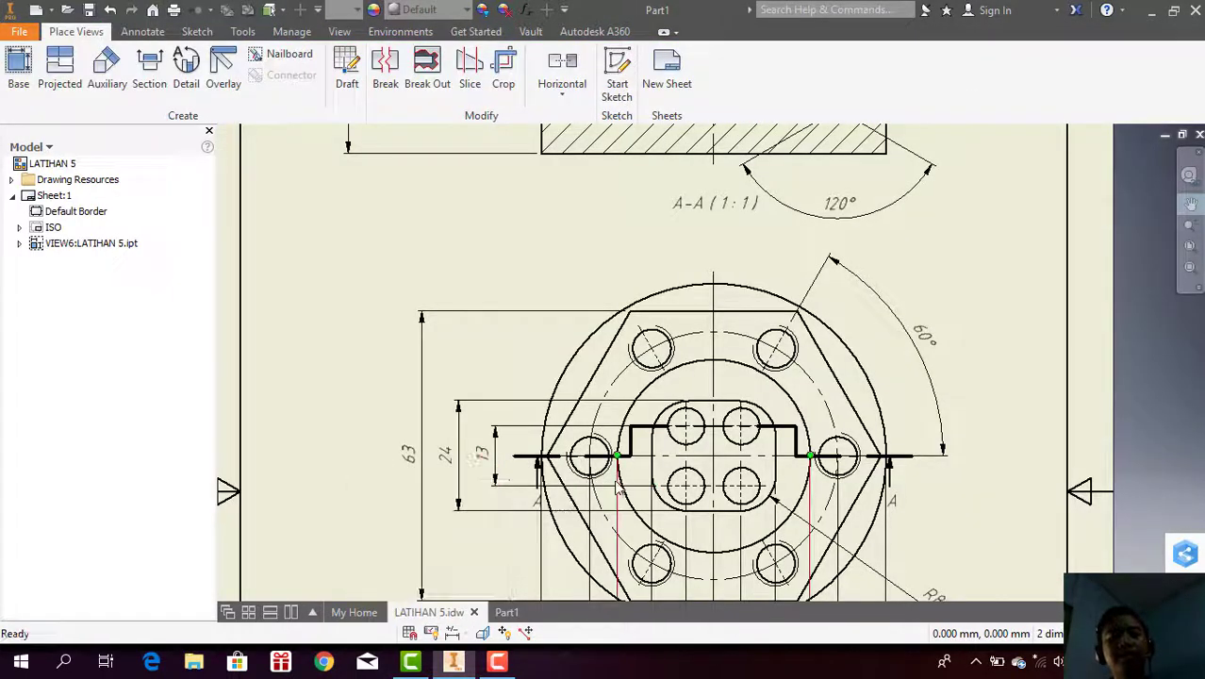
Step: Pan the drawing to read the 12, 27, Ø42, Ø54 and Ø75 dimensions, then return to Part1
click(1190, 202)
drag(852, 429, 826, 257)
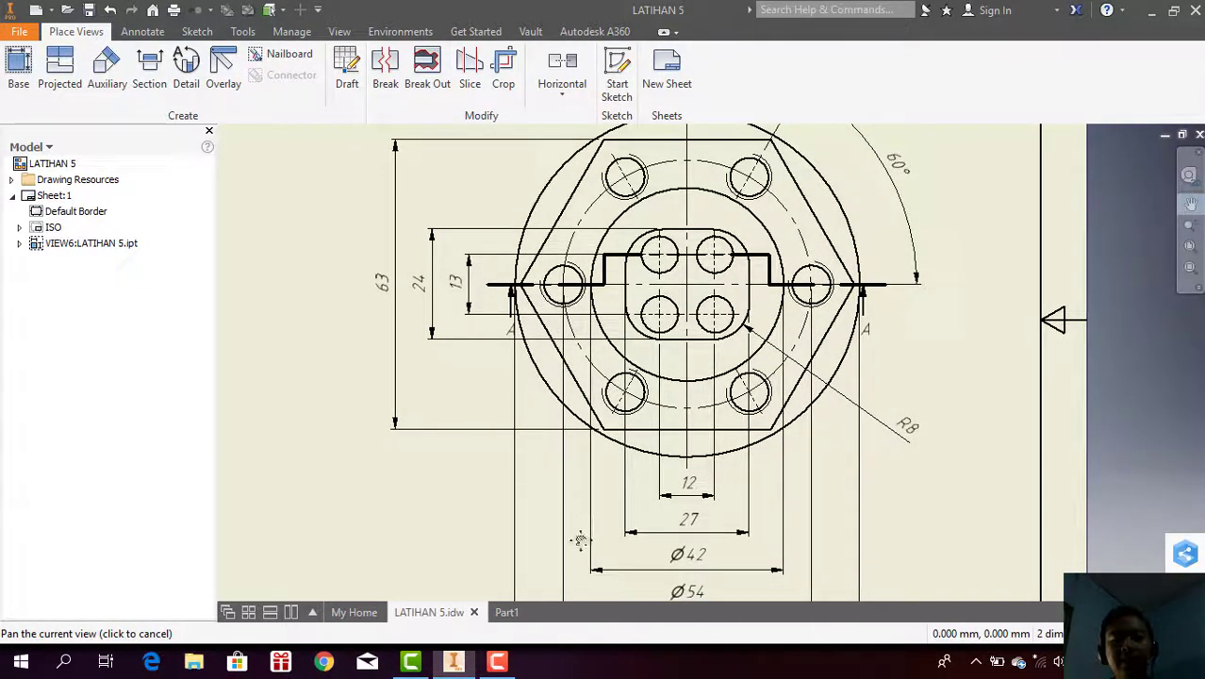
drag(578, 570, 578, 478)
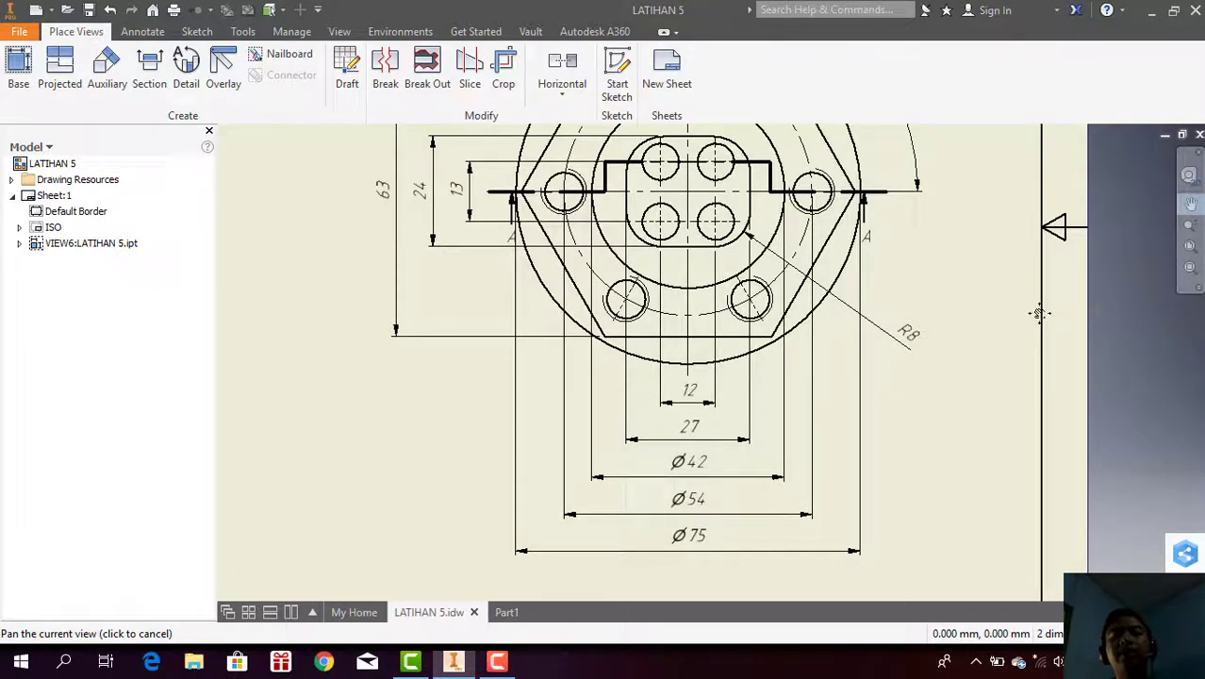
click(504, 615)
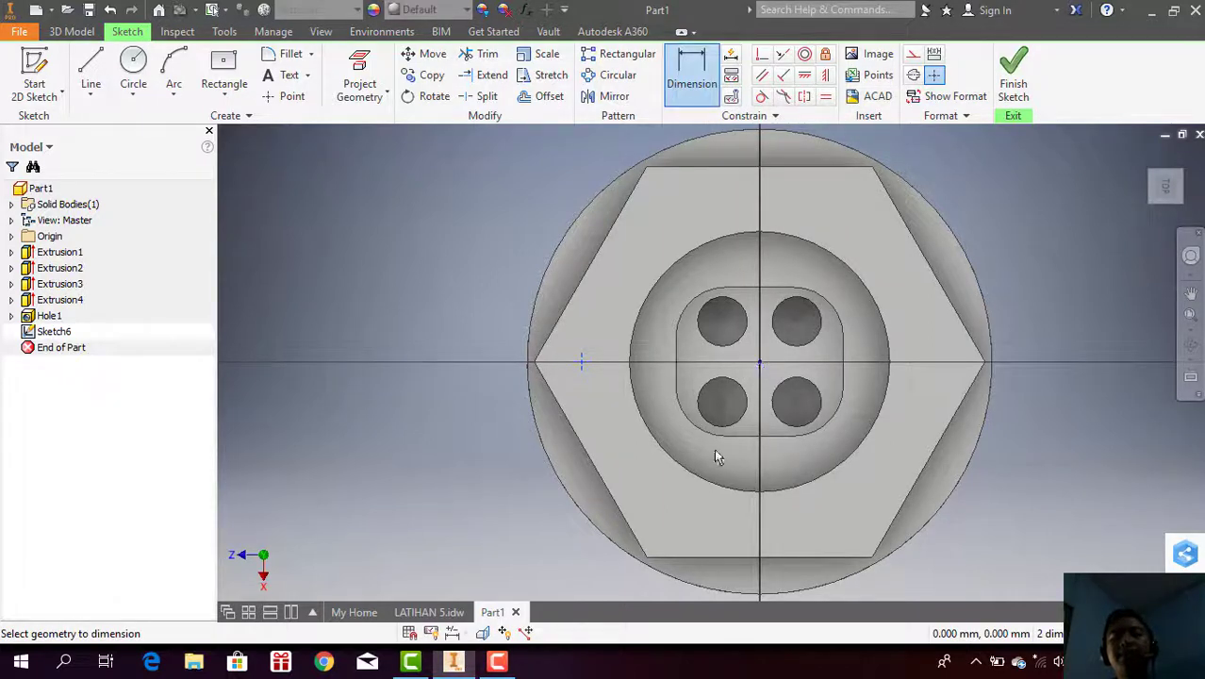
Step: Dimension the point 27 mm from the vertical centreline and finish Sketch6
click(686, 518)
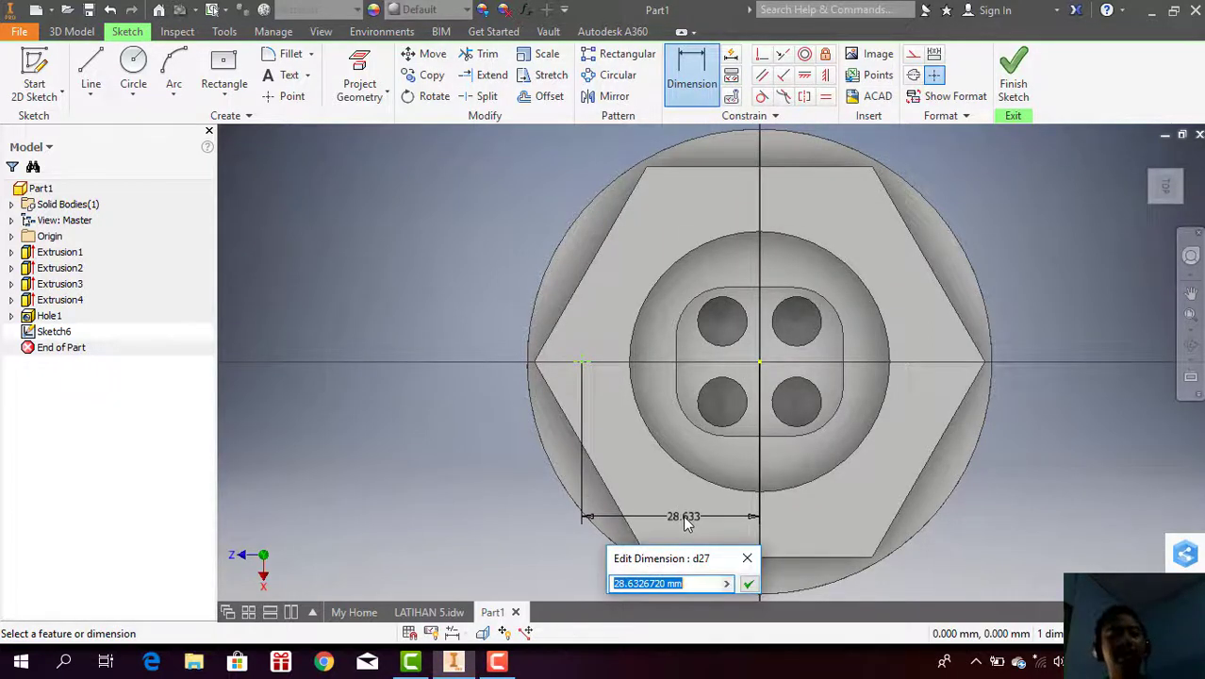
text(27)
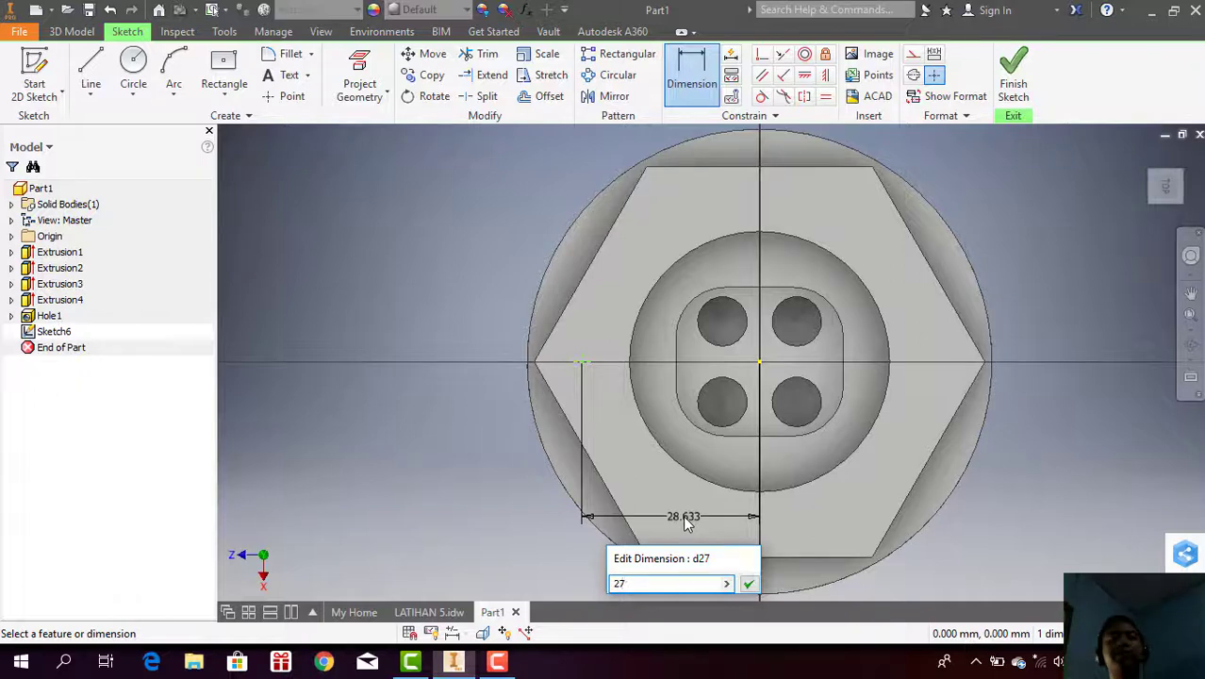
key(Return)
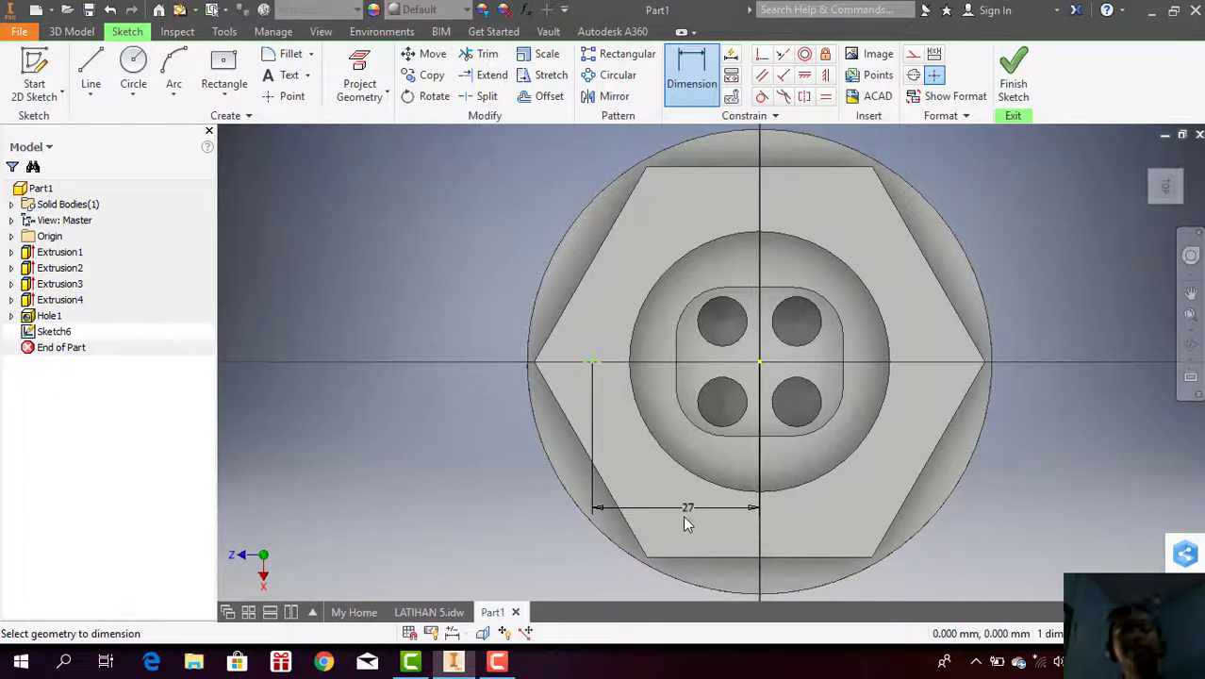
click(1013, 87)
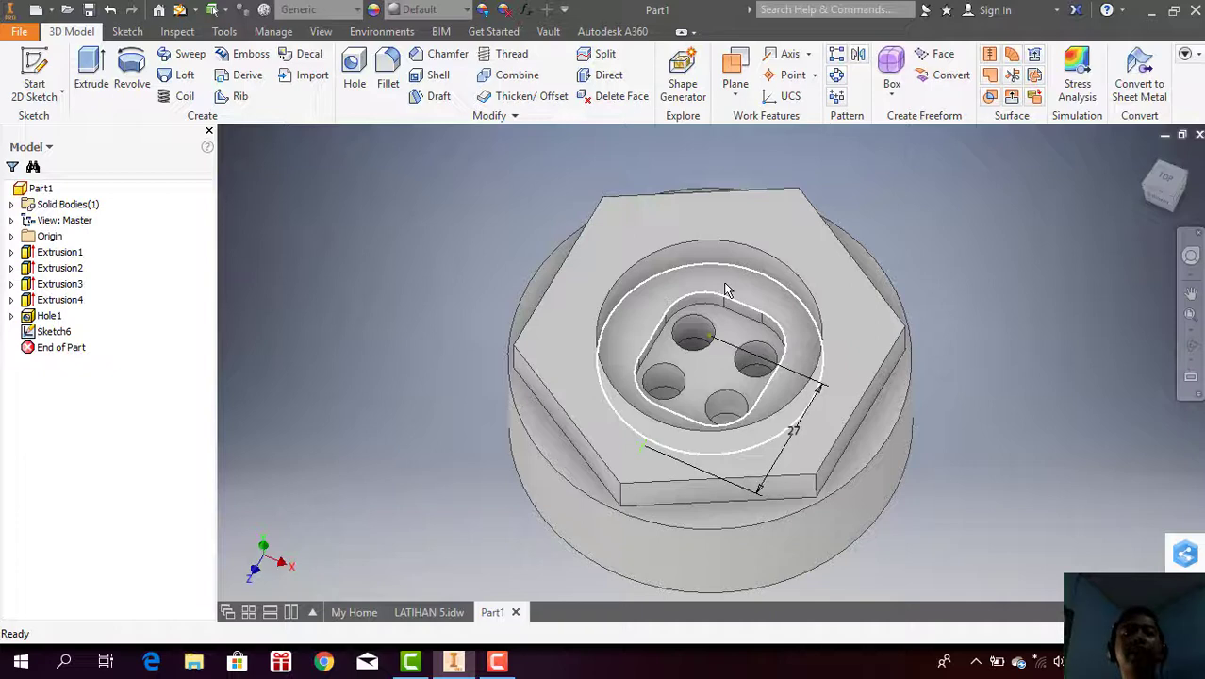
mouse_move(354, 76)
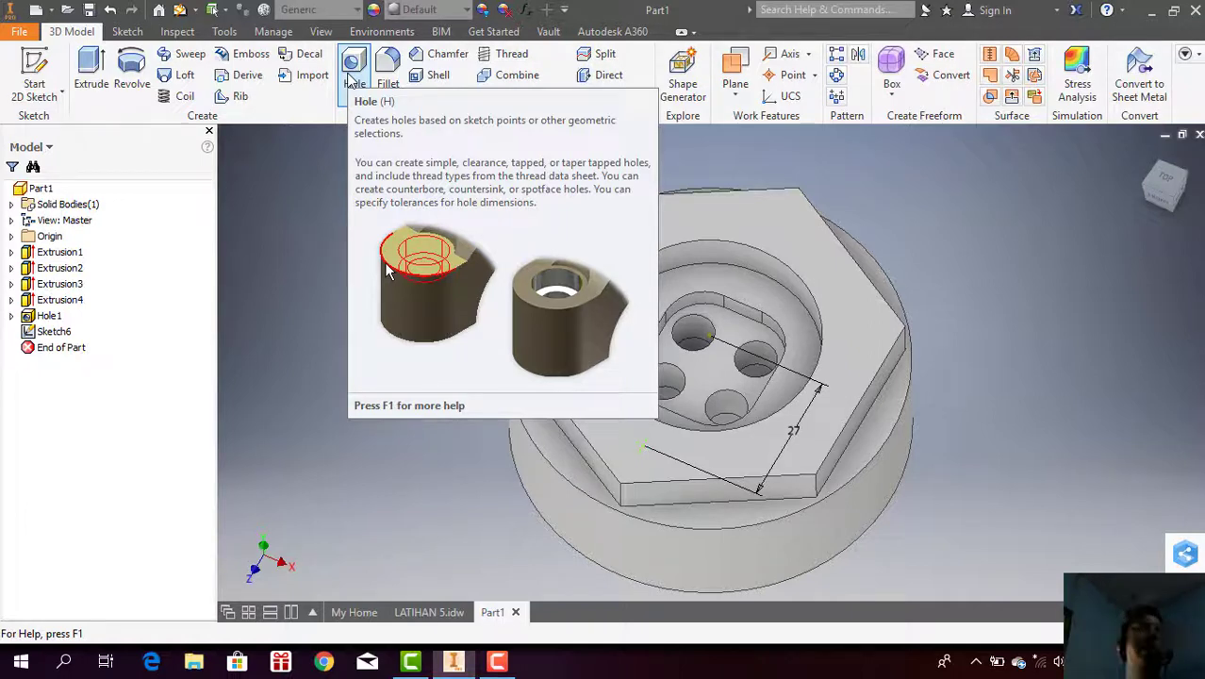
Step: Start a Hole feature and check the hole depths on the LATIHAN 5 drawing
click(350, 80)
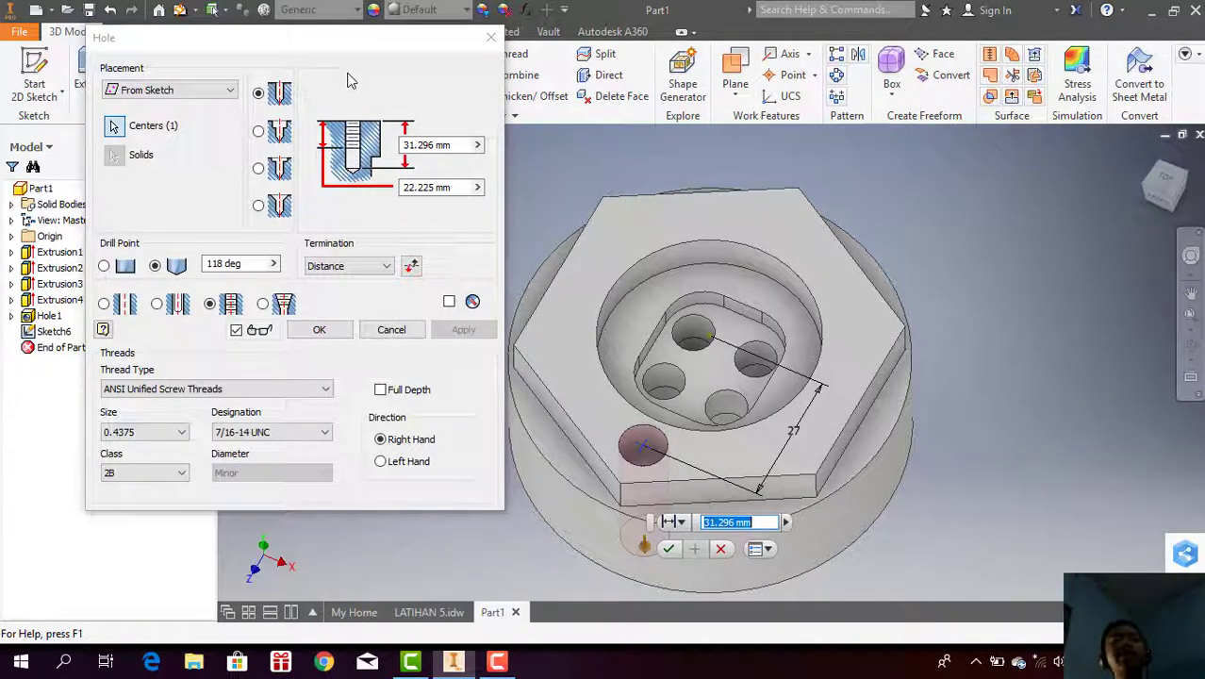
click(421, 619)
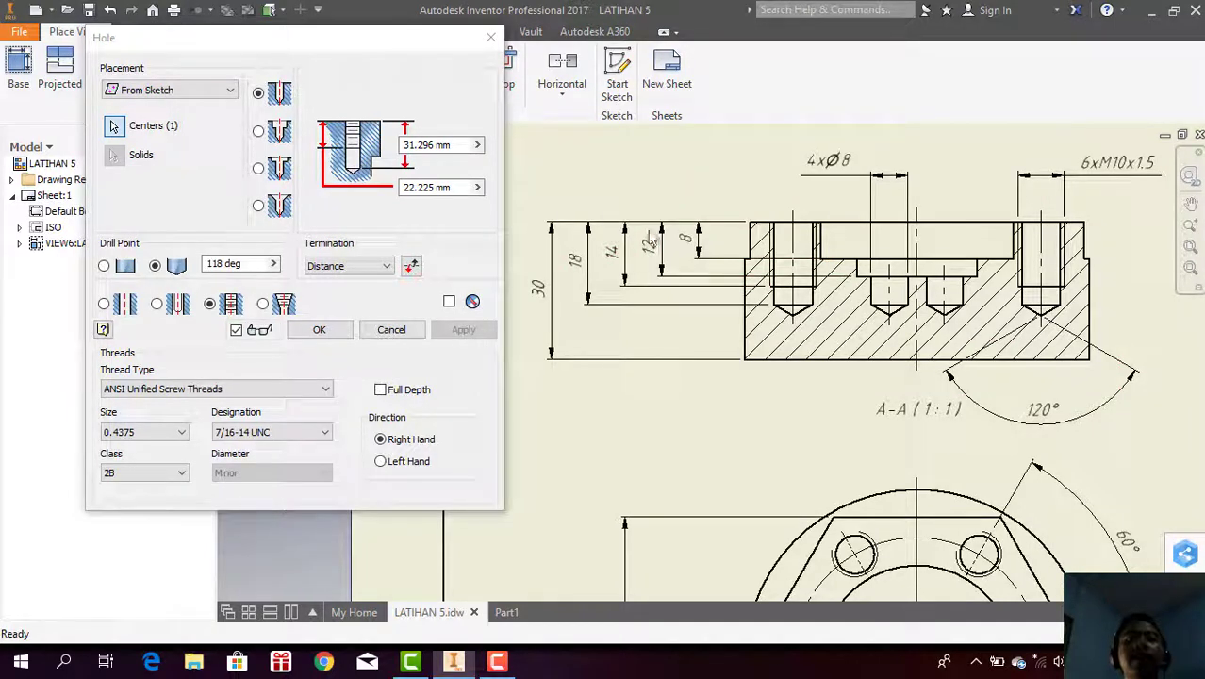
click(510, 613)
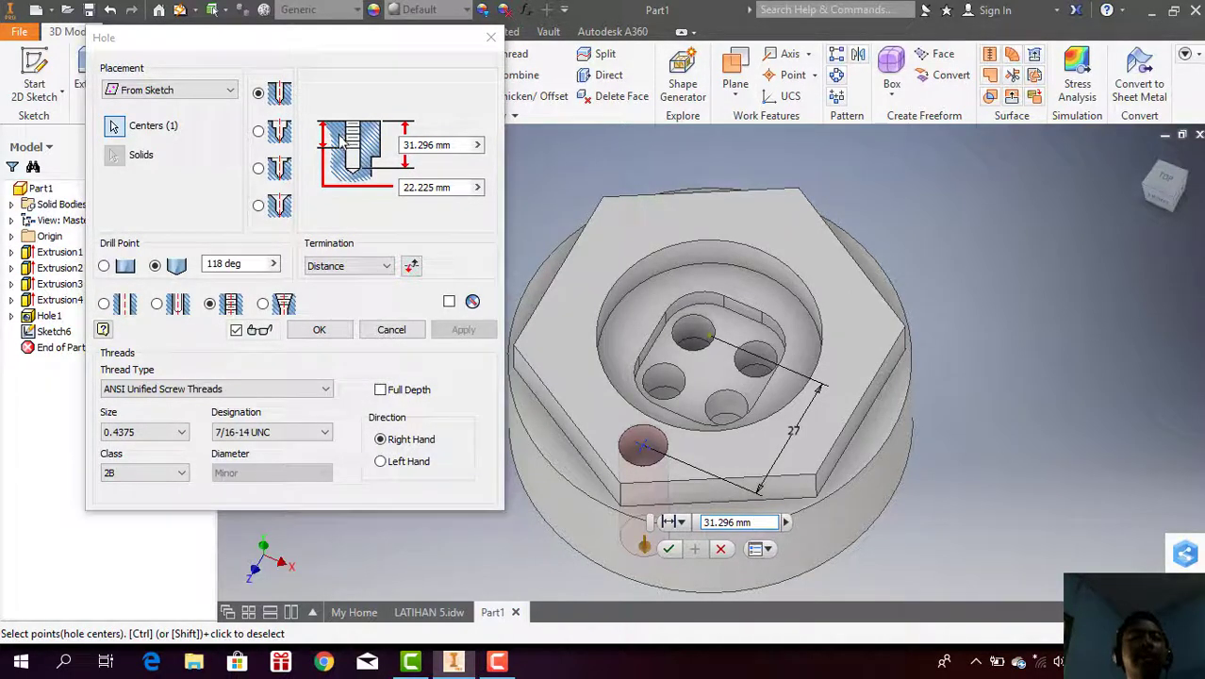
Step: Set the hole depths to 18 and 14 mm and choose ISO Metric profile threads
click(428, 147)
key(BackSpace)
key(BackSpace)
key(BackSpace)
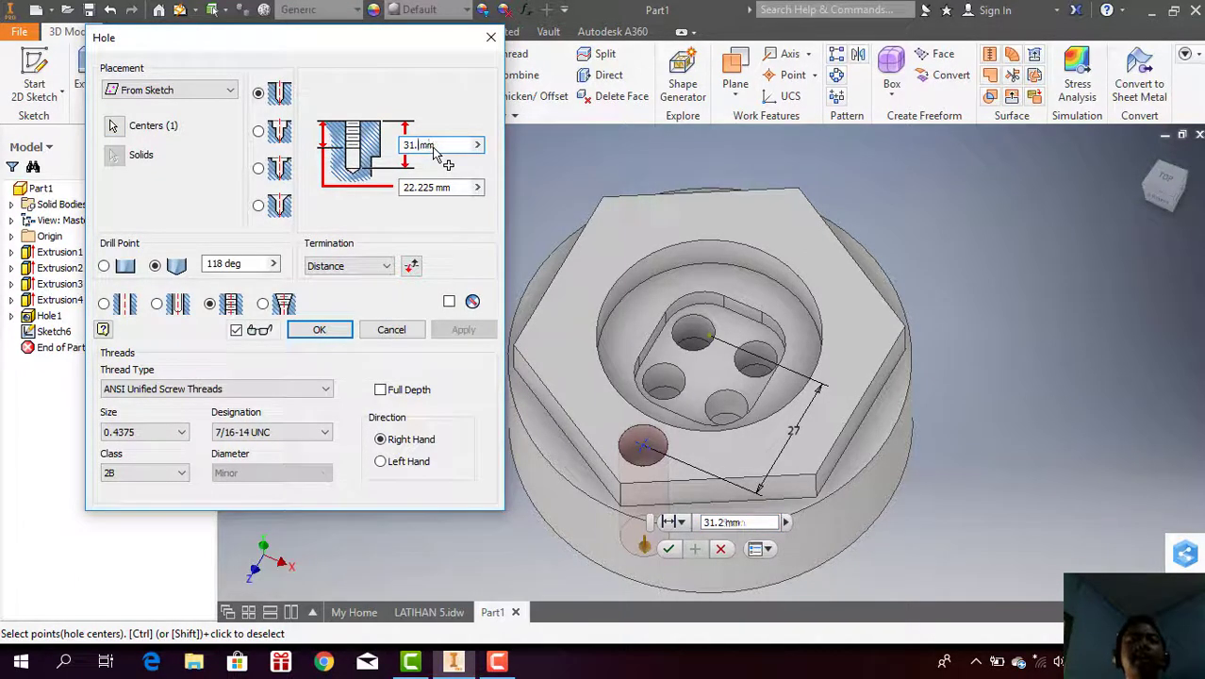
key(BackSpace)
key(BackSpace)
key(BackSpace)
text(18)
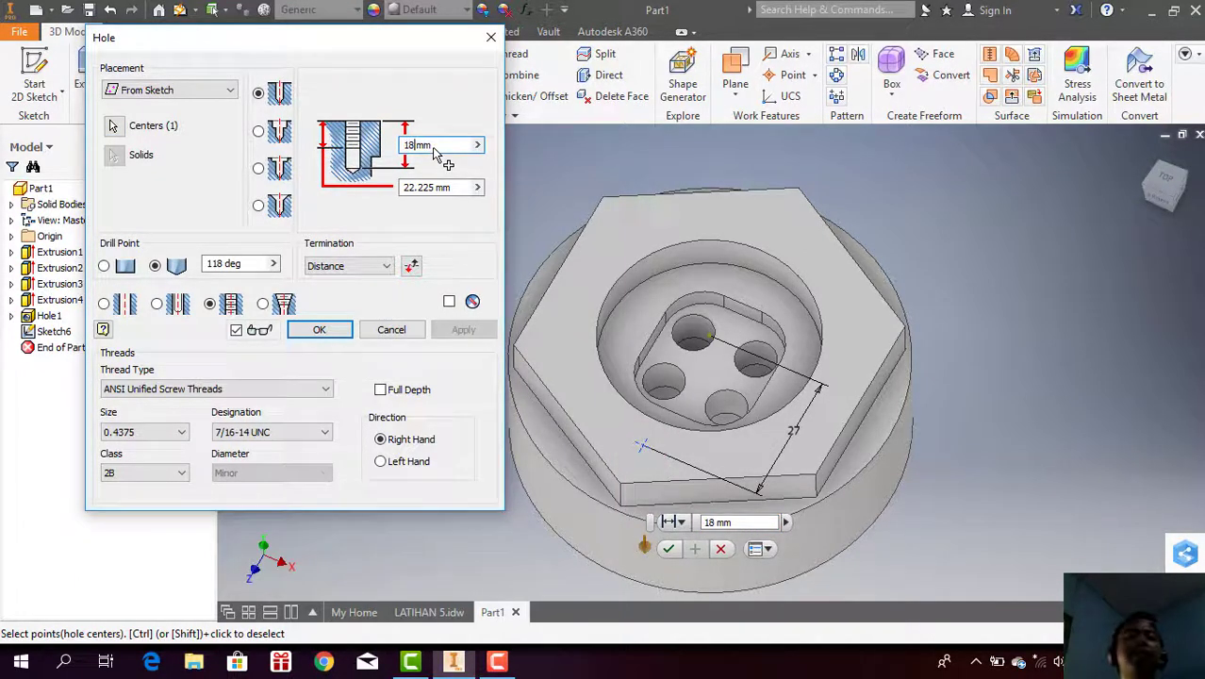
click(432, 187)
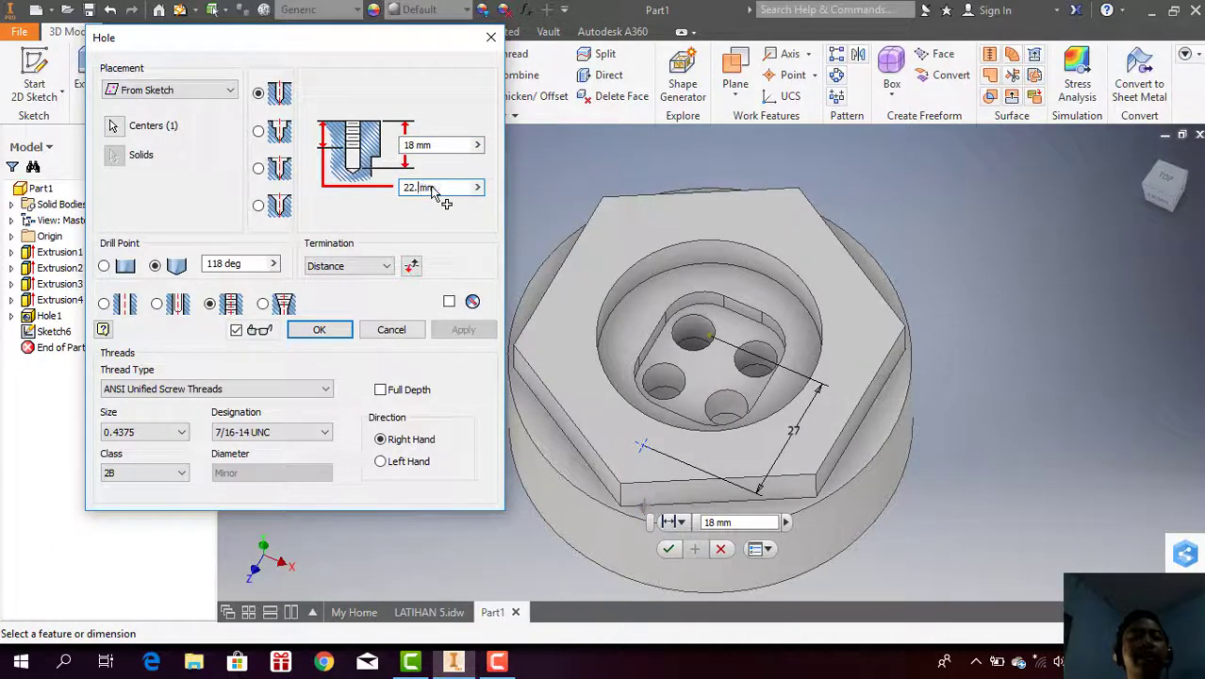
text(14)
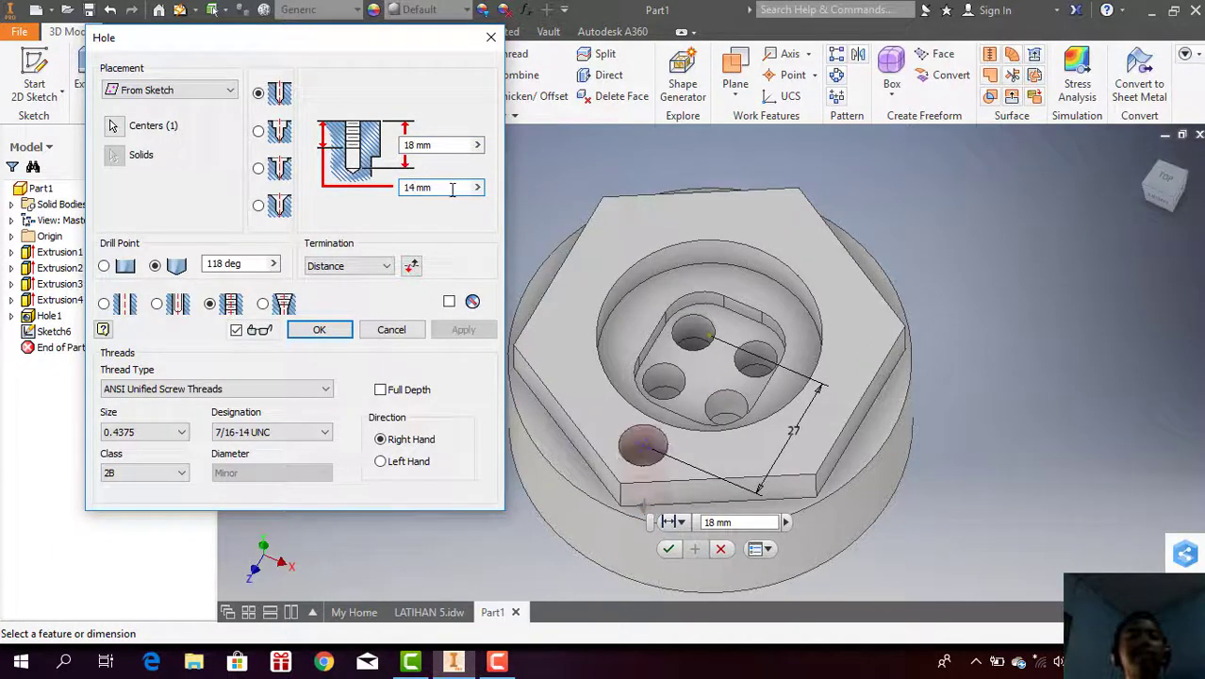
click(293, 389)
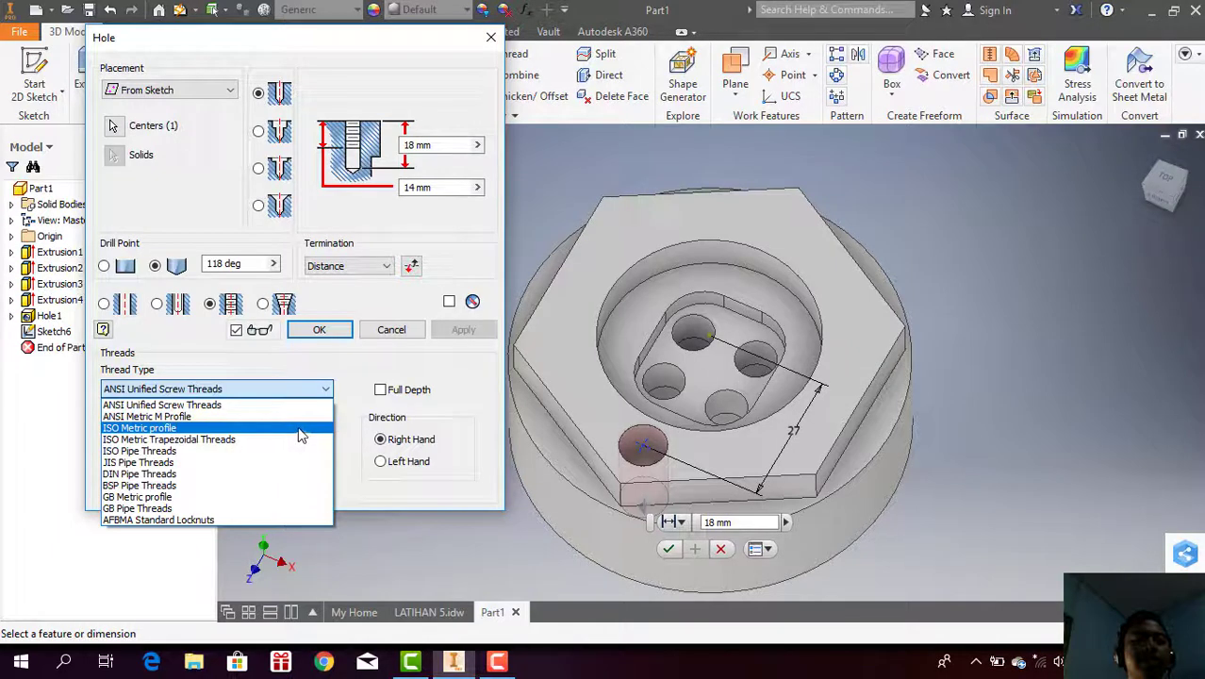
click(301, 435)
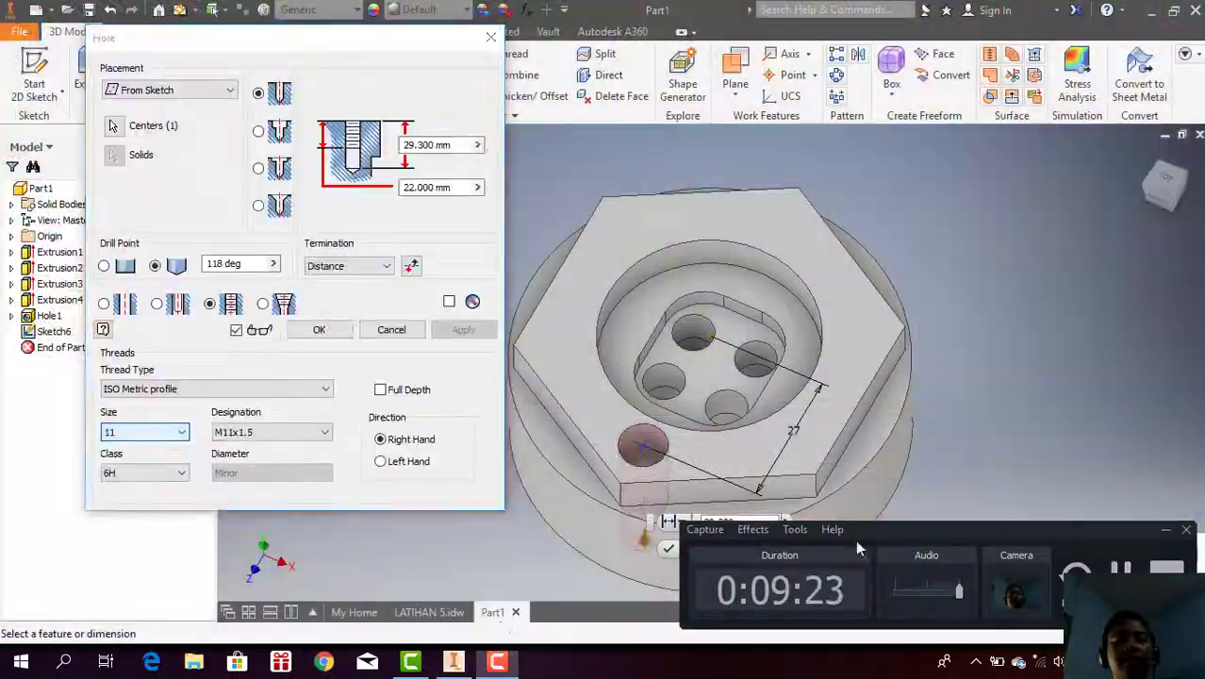
Step: Choose thread size 10 (M10x1.5) for the tapped hole
click(180, 437)
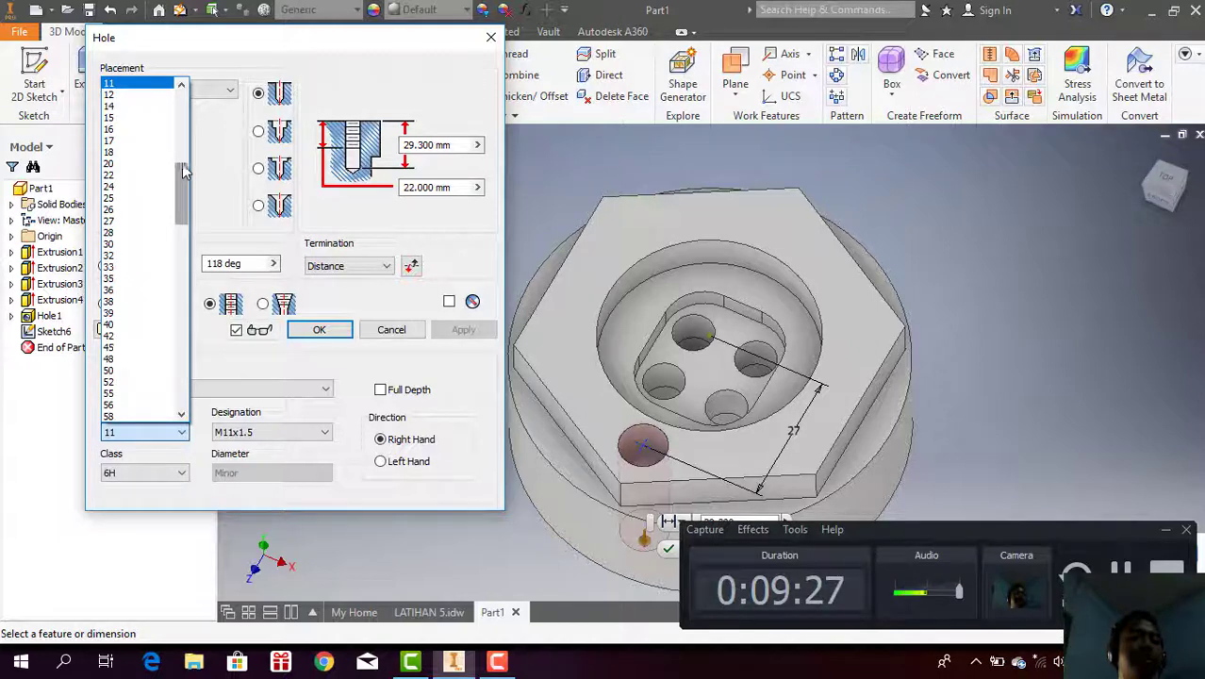
scroll(184, 181, up, 4)
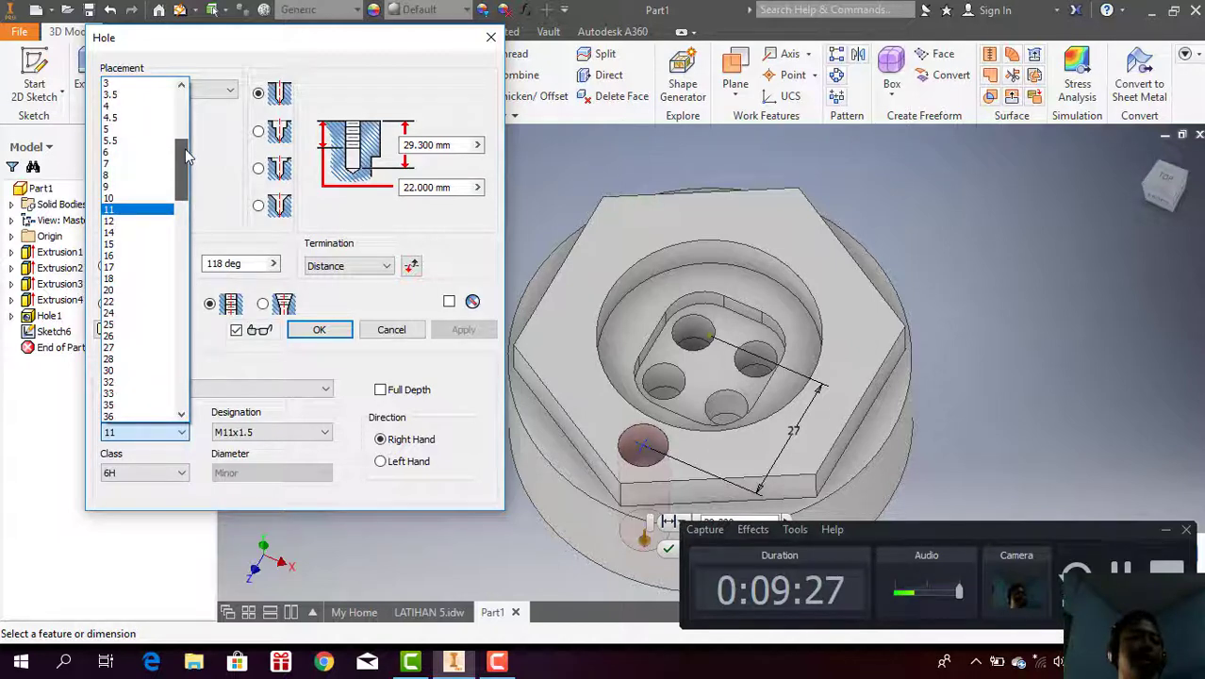
click(153, 199)
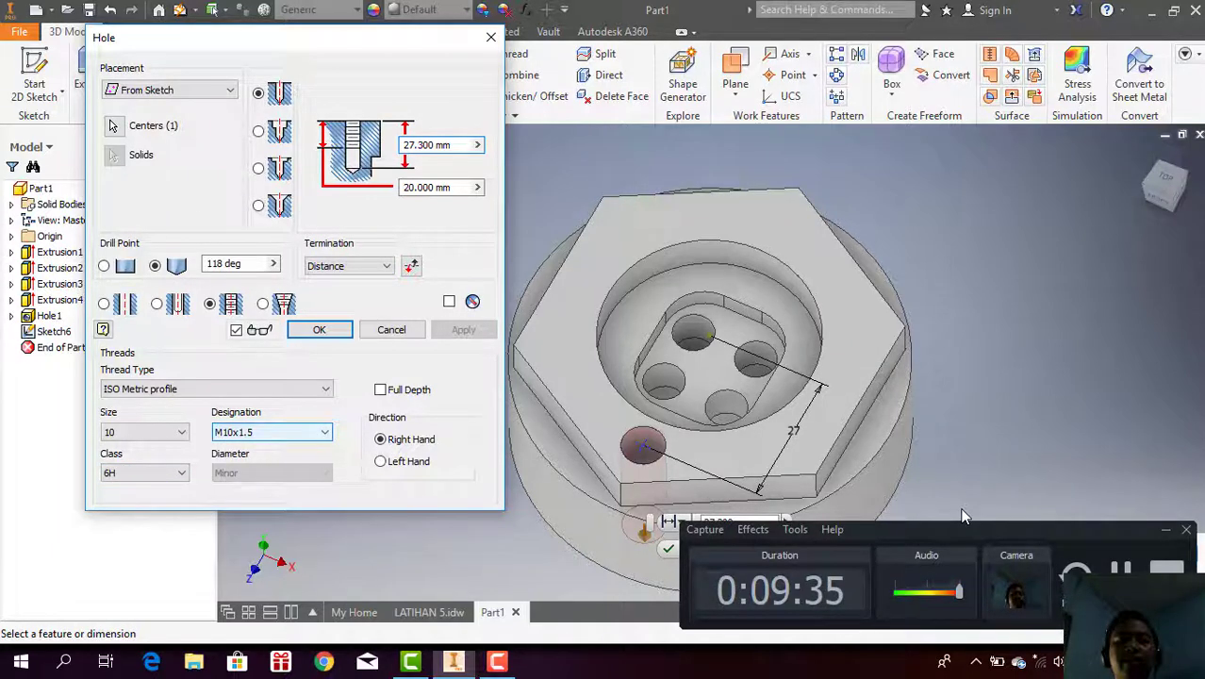
click(1164, 535)
click(1164, 536)
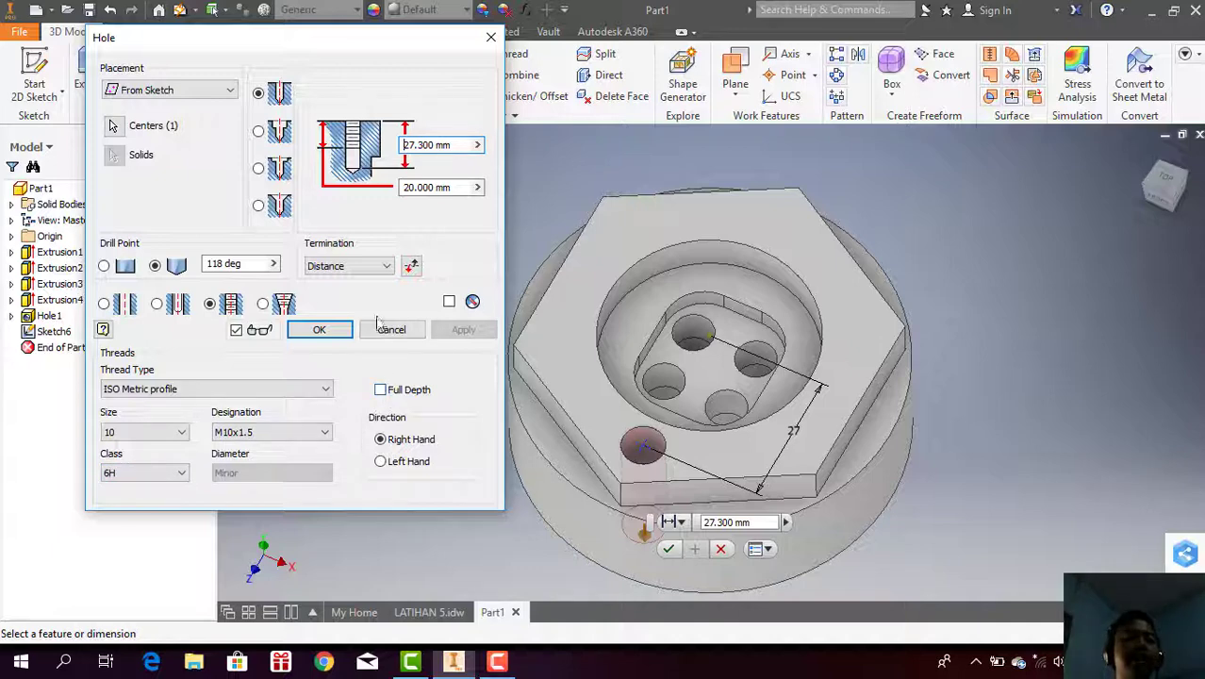
Step: Keep a limited thread depth, set the depths to 18 mm and 14 mm, and create Hole2
click(380, 390)
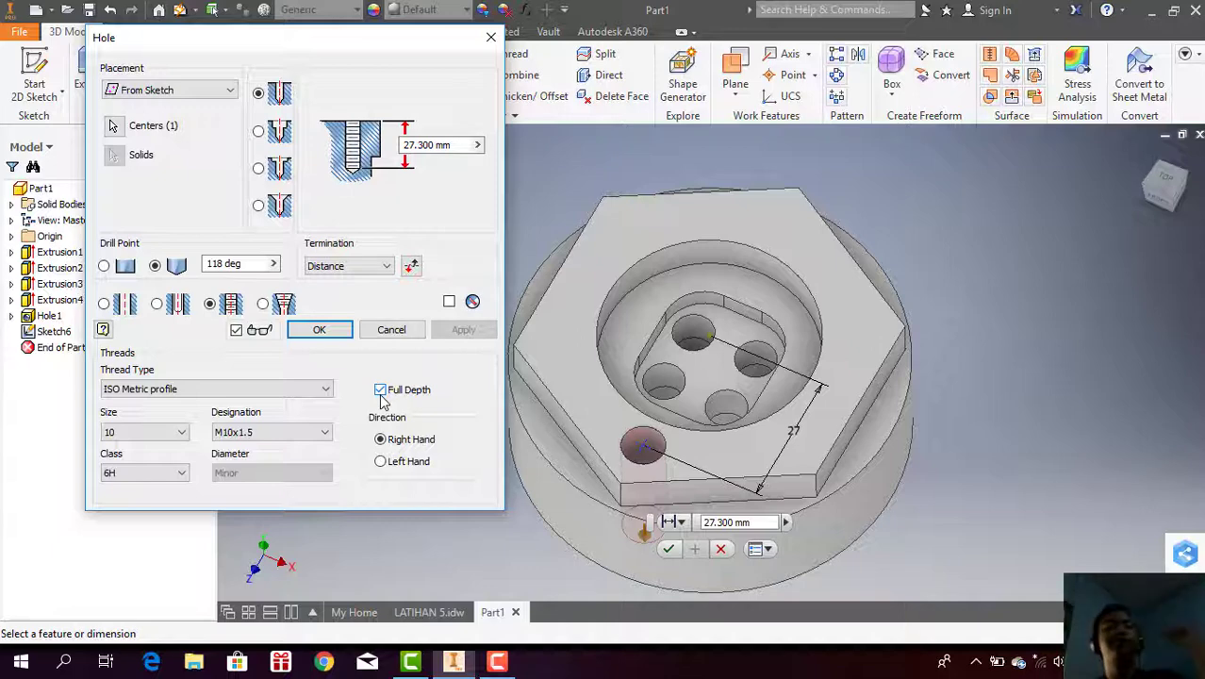
click(380, 391)
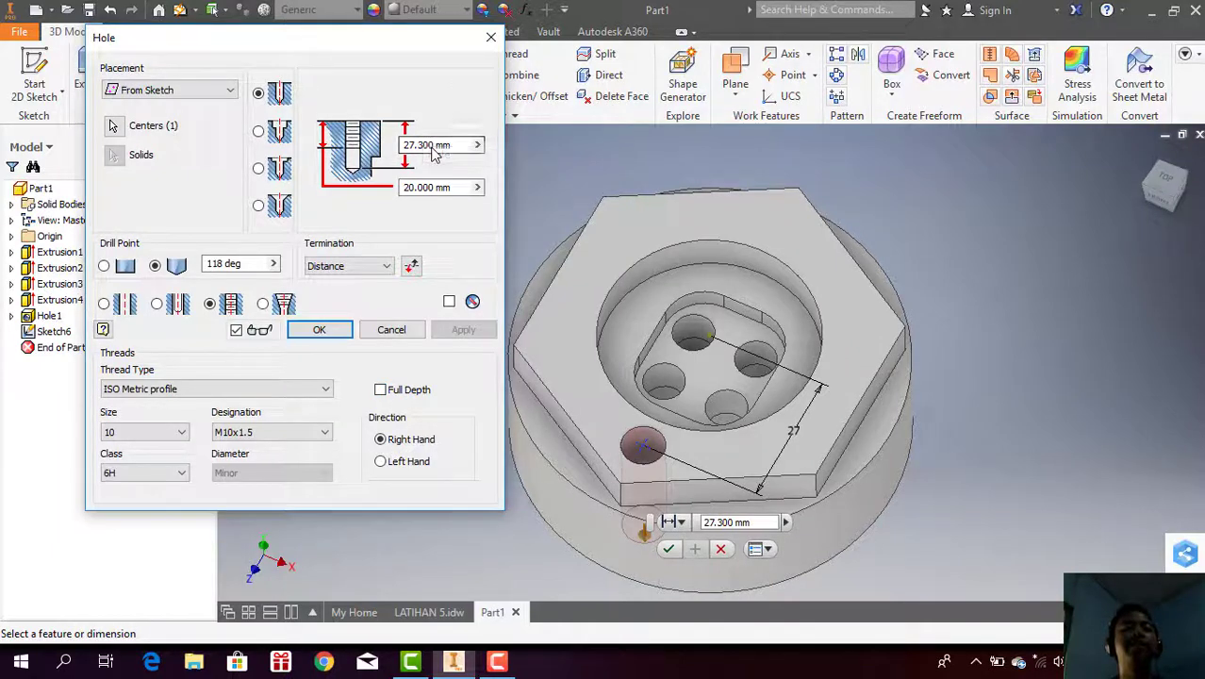
double_click(433, 146)
key(BackSpace)
key(BackSpace)
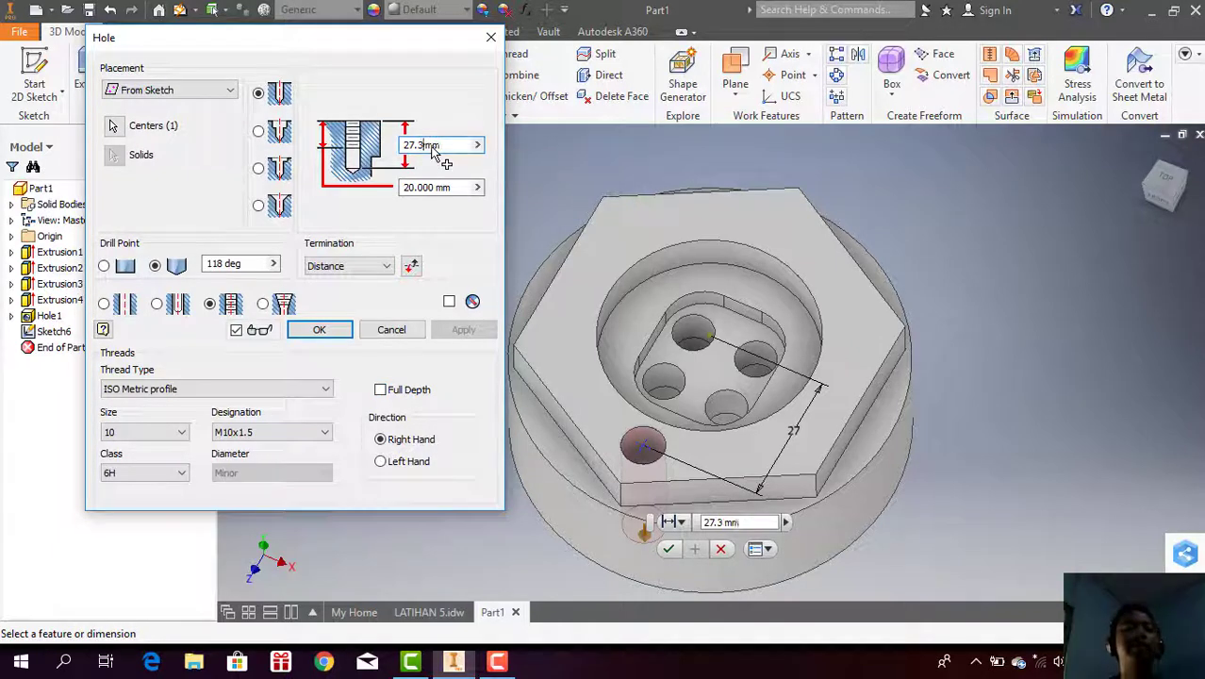
key(BackSpace)
key(BackSpace)
text(18)
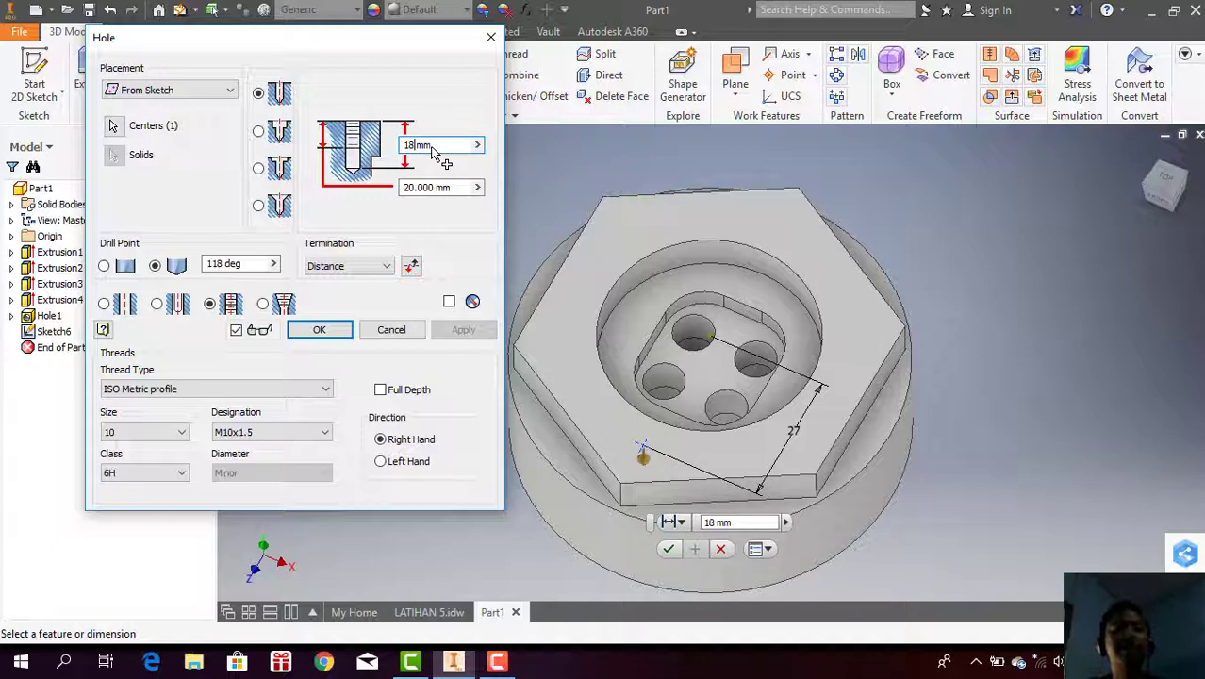
click(440, 187)
text(14)
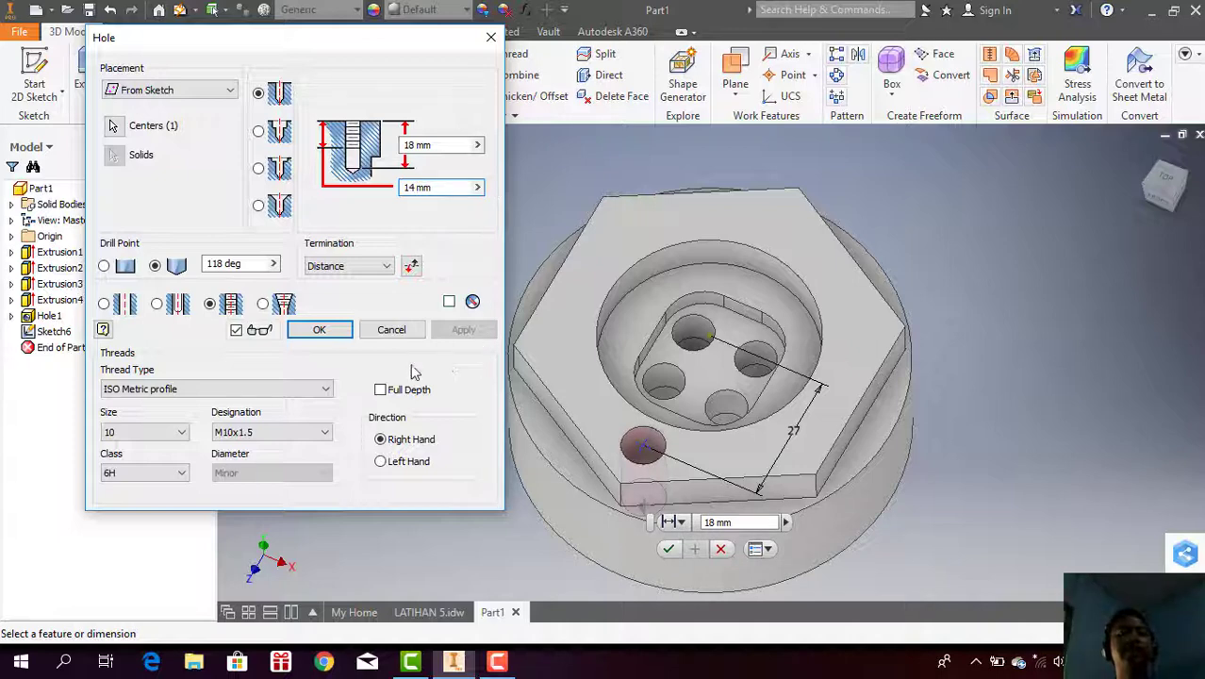
click(320, 330)
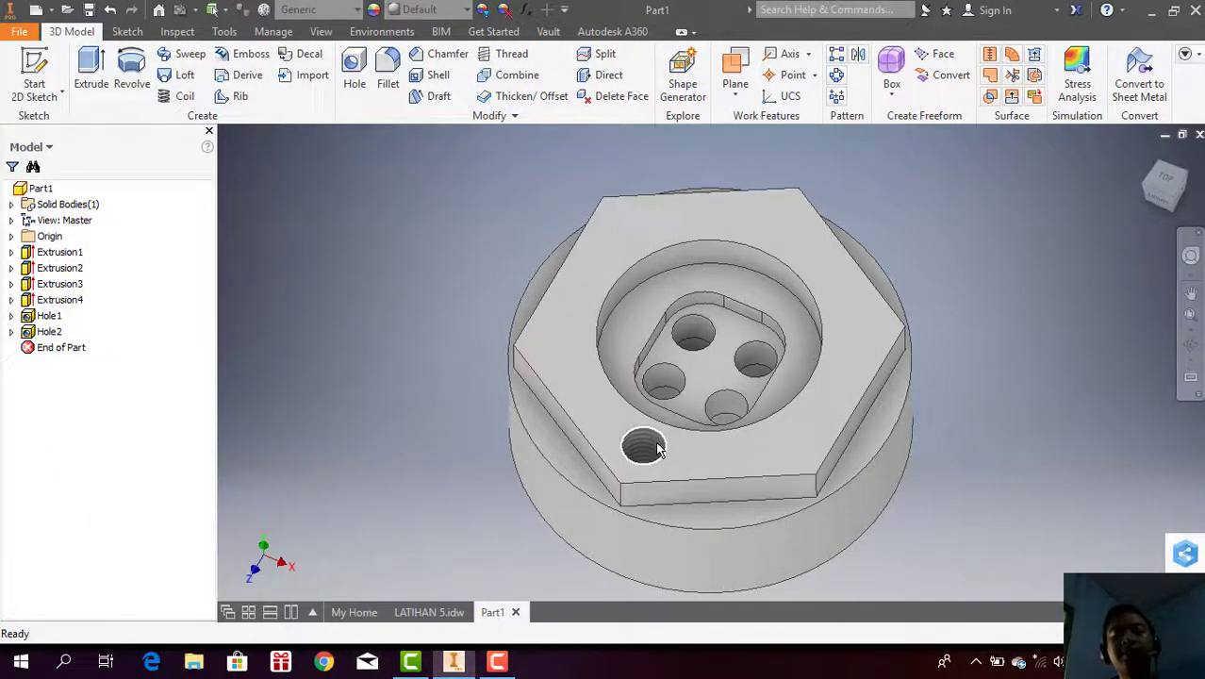
Step: Zoom out and orbit until the whole hexagon face with the M10 Hole2 is visible
scroll(657, 449, down, 2)
scroll(657, 448, up, 3)
scroll(657, 448, up, 3)
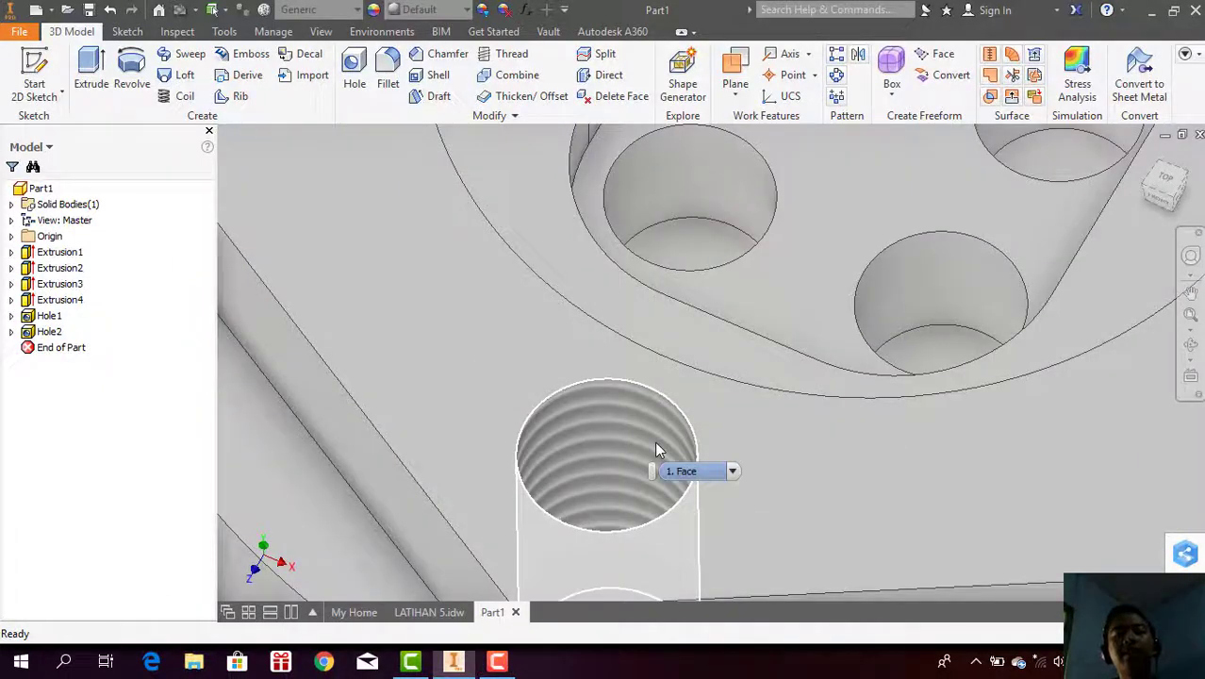
click(1191, 346)
mouse_move(659, 431)
mouse_down()
mouse_move(659, 495)
mouse_move(684, 423)
mouse_move(665, 444)
mouse_up()
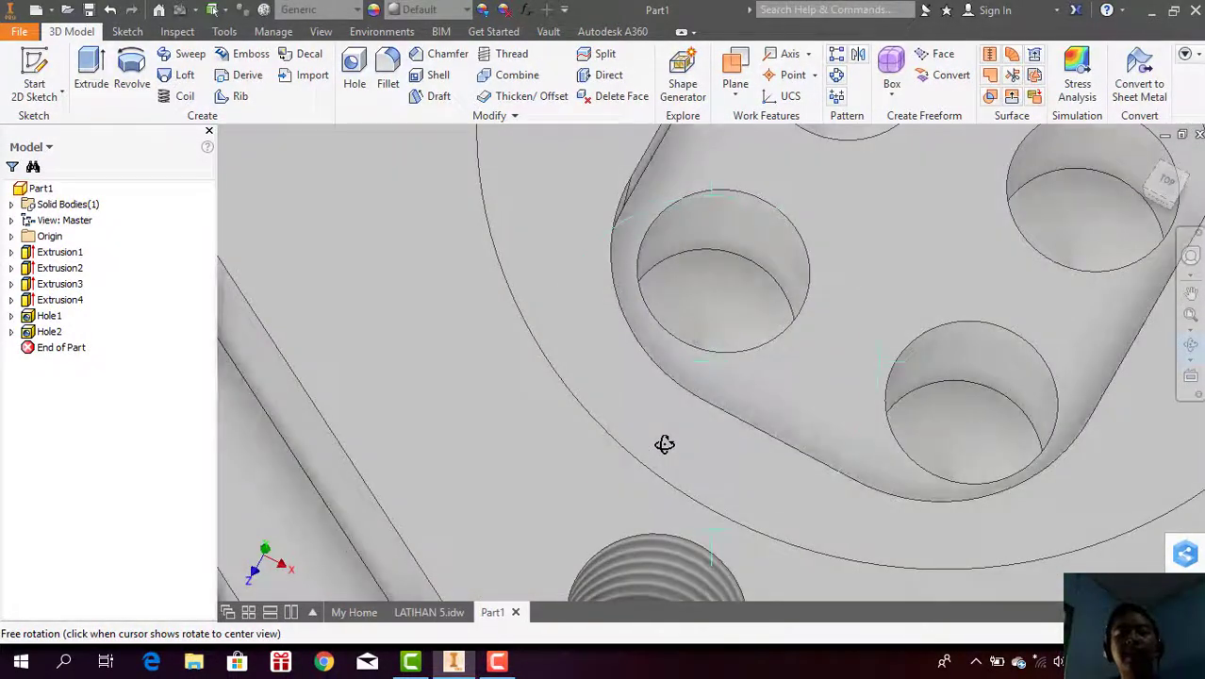
scroll(665, 444, up, 1)
scroll(665, 445, up, 1)
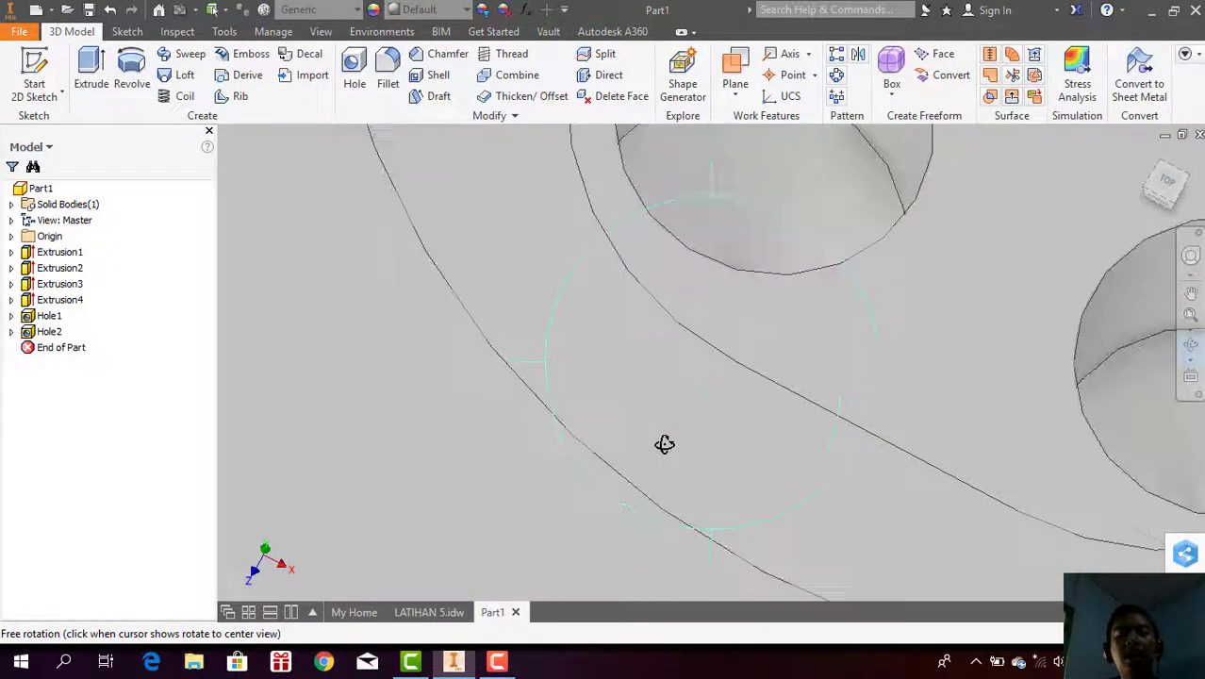
scroll(665, 444, up, 1)
scroll(665, 444, up, 2)
scroll(665, 444, up, 3)
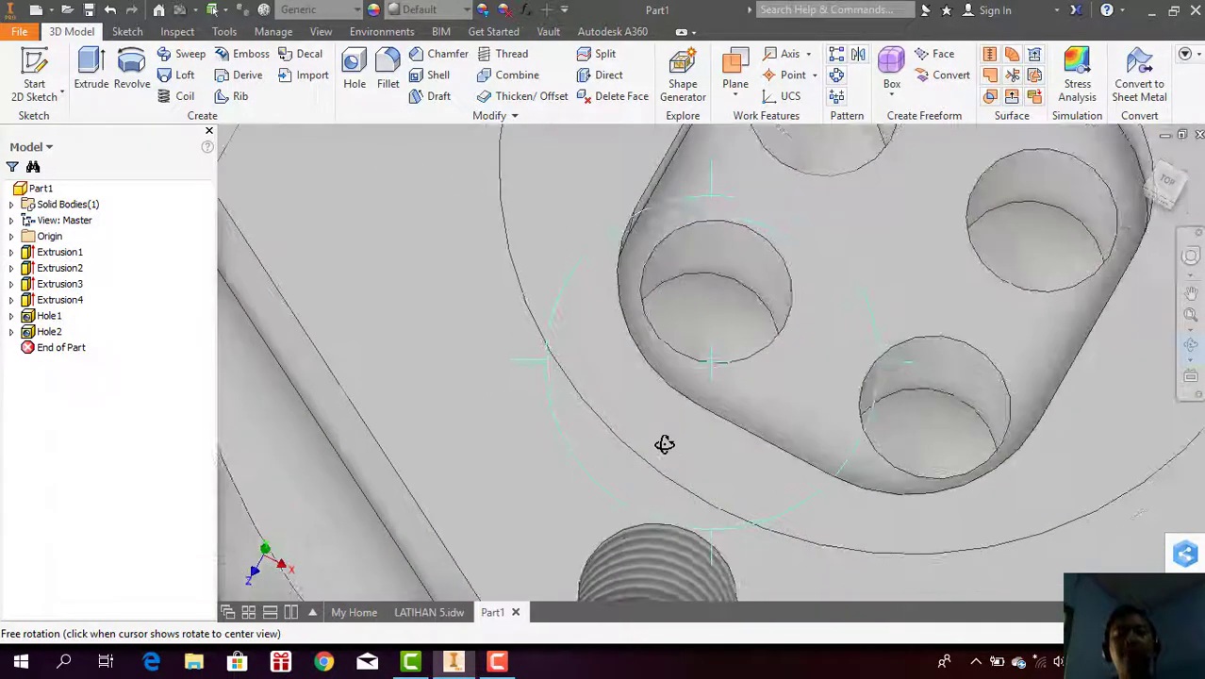
scroll(665, 445, up, 2)
key(Escape)
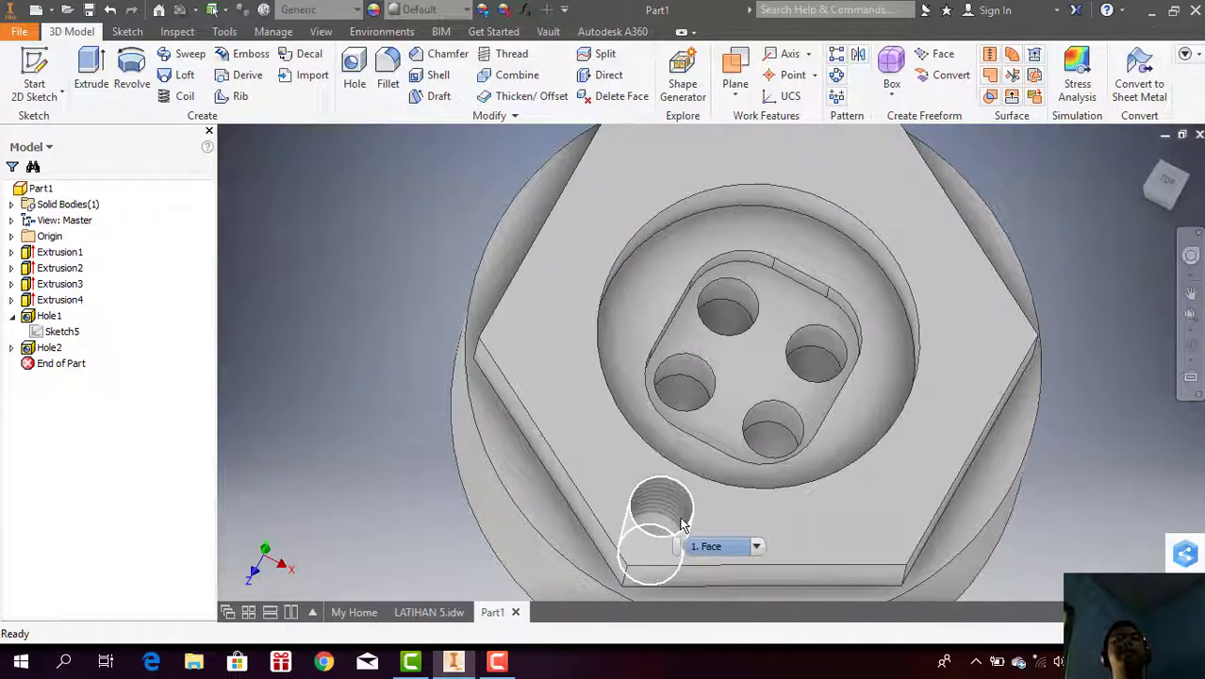
mouse_move(836, 74)
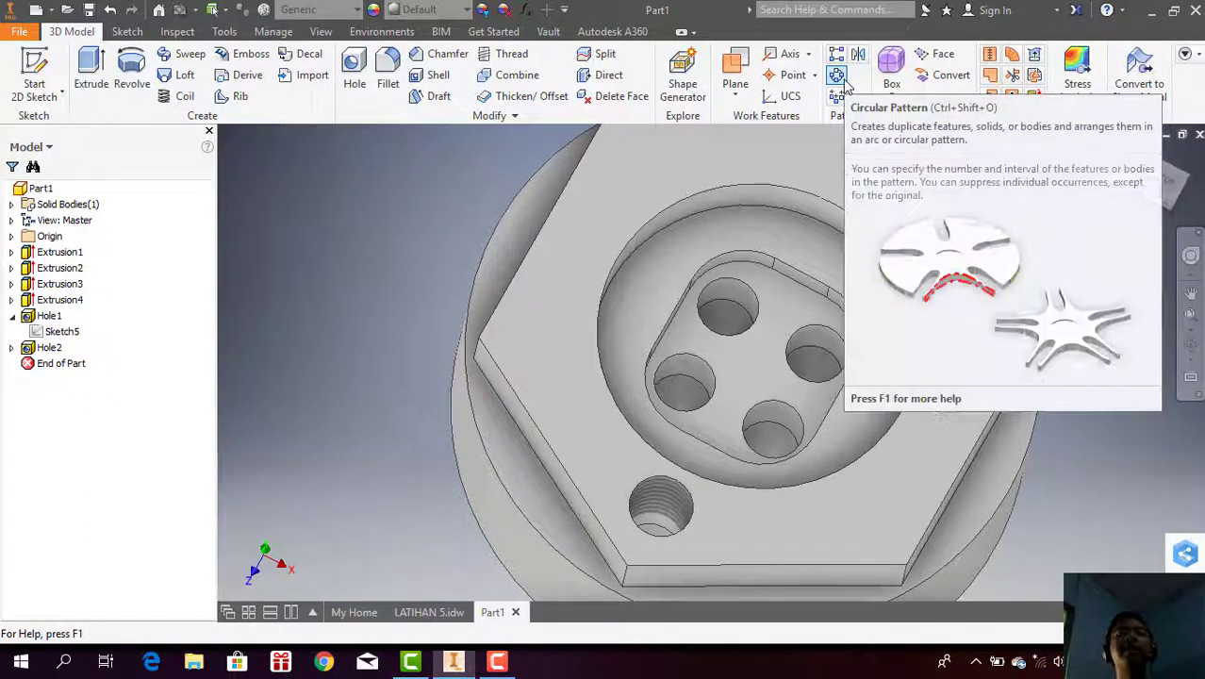
Step: Circularly pattern Hole2 six times over 360° about the central bore axis
click(836, 76)
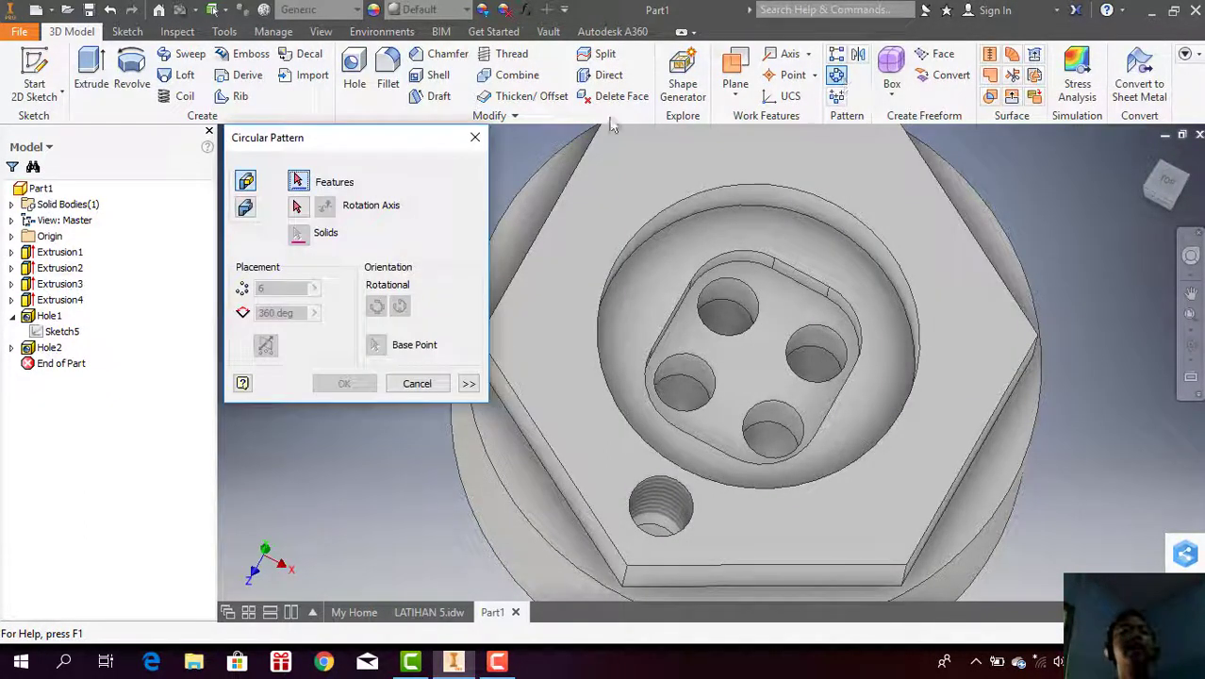
click(664, 505)
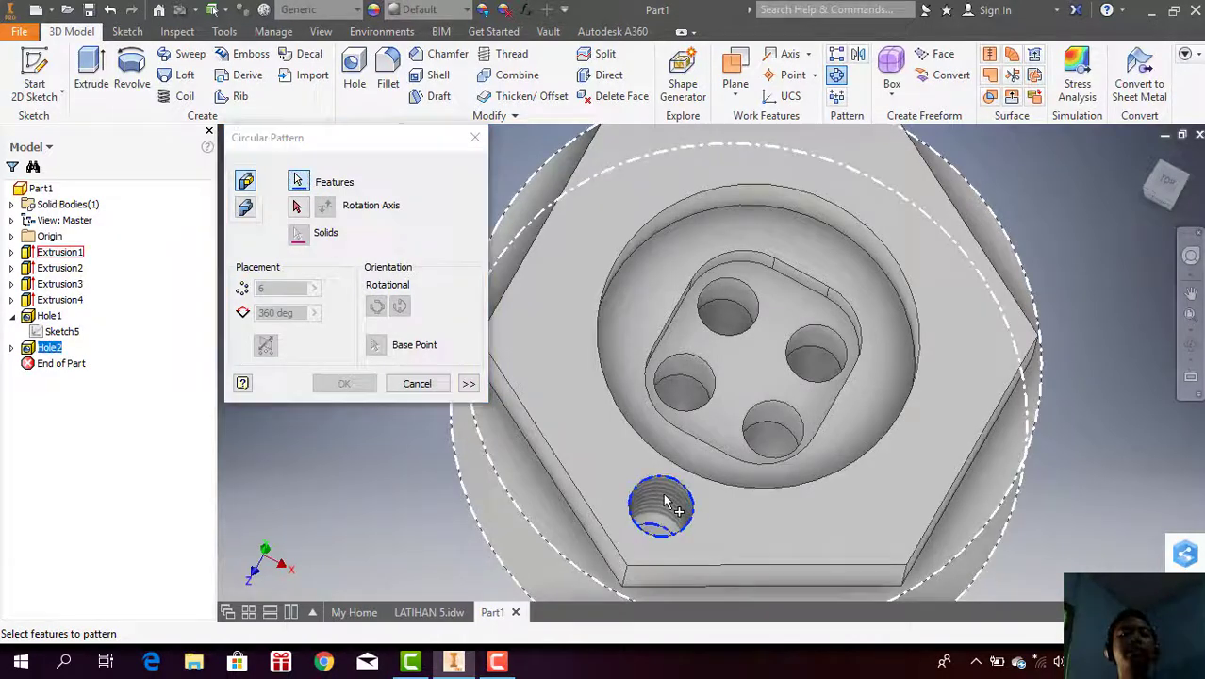
click(295, 209)
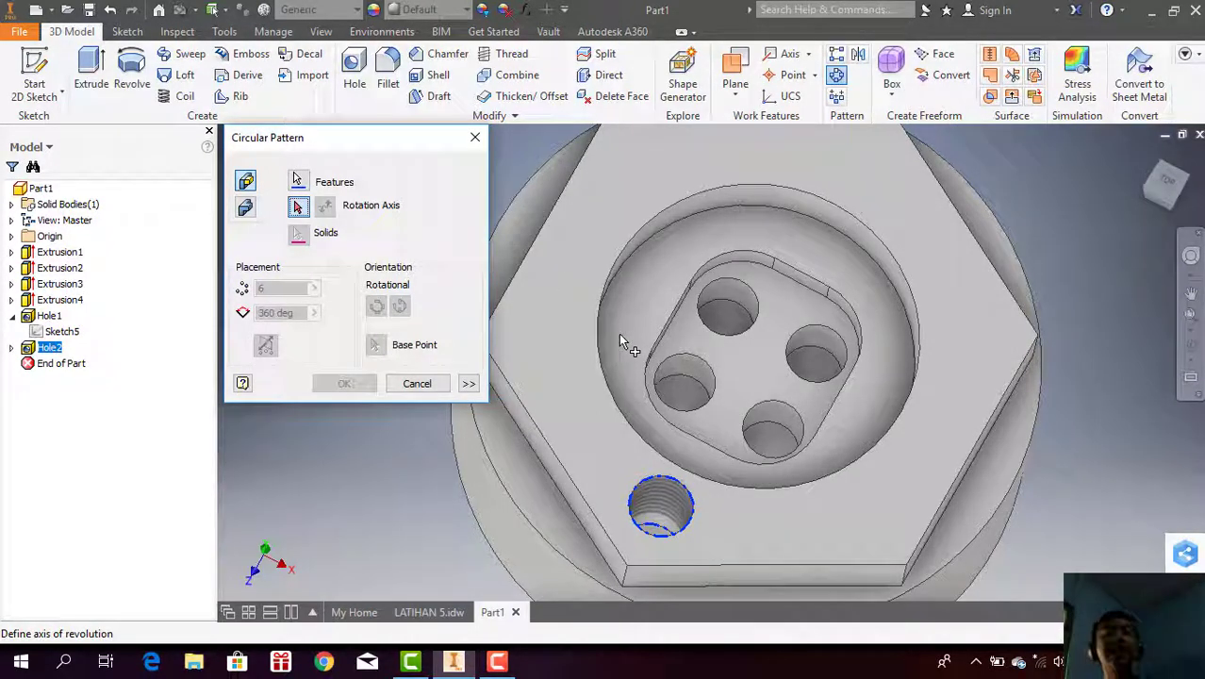
click(640, 250)
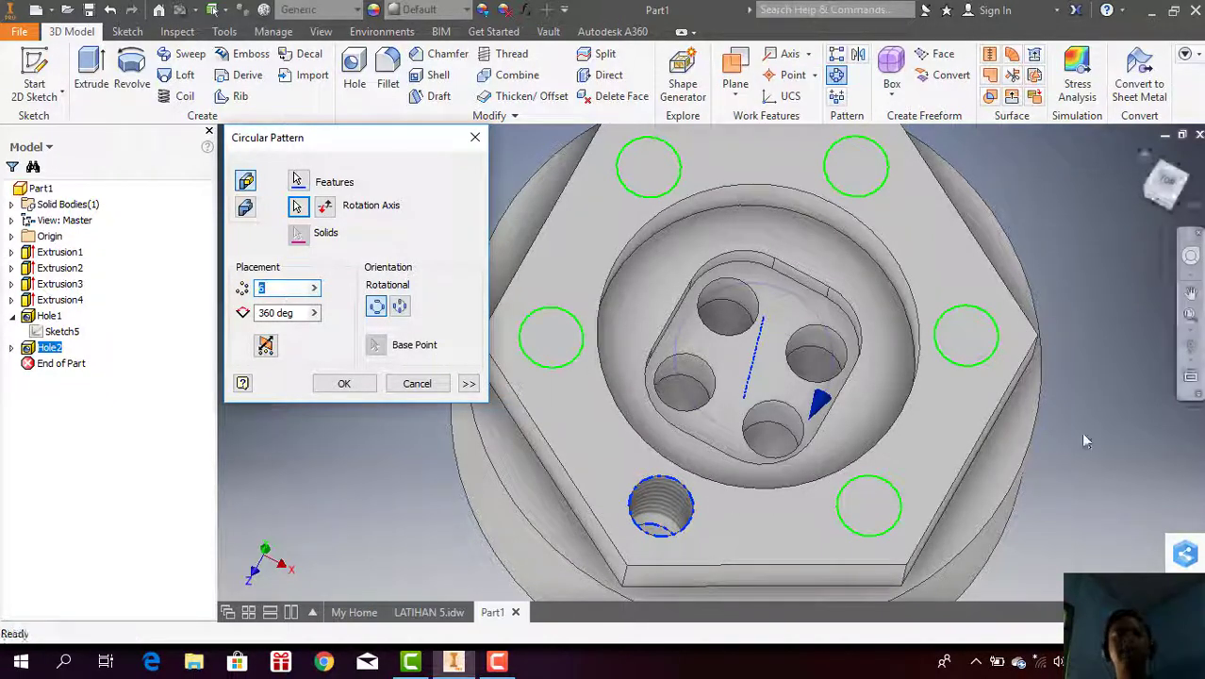
click(280, 293)
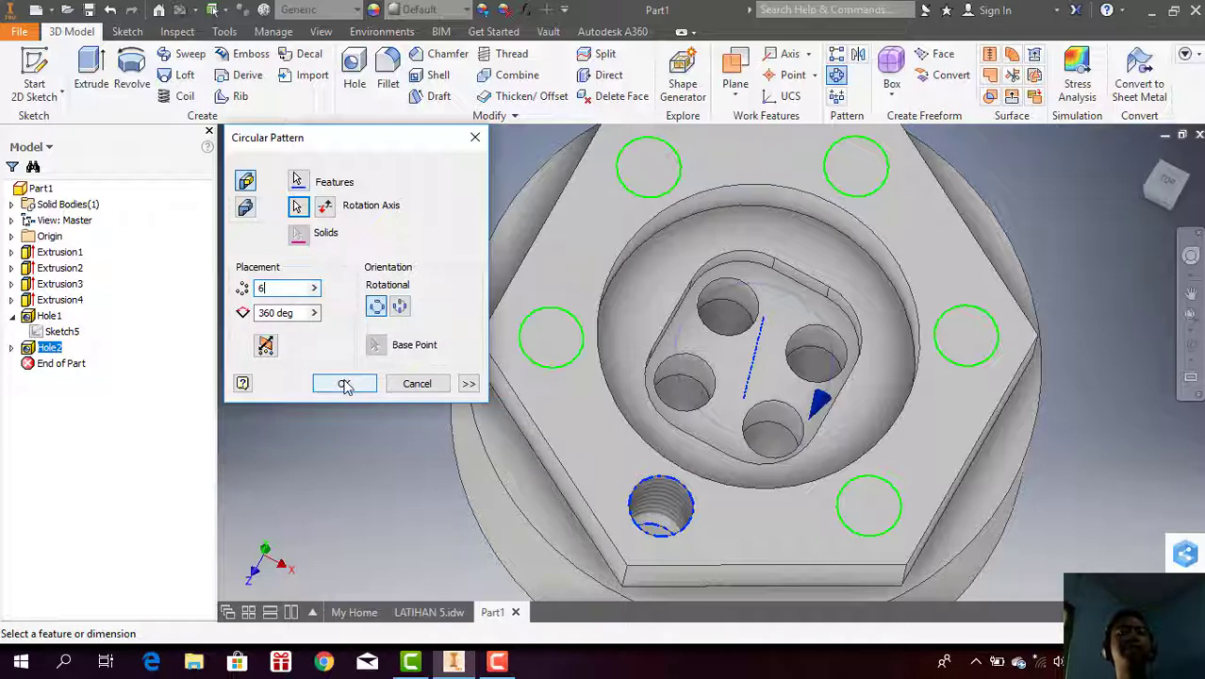
click(344, 384)
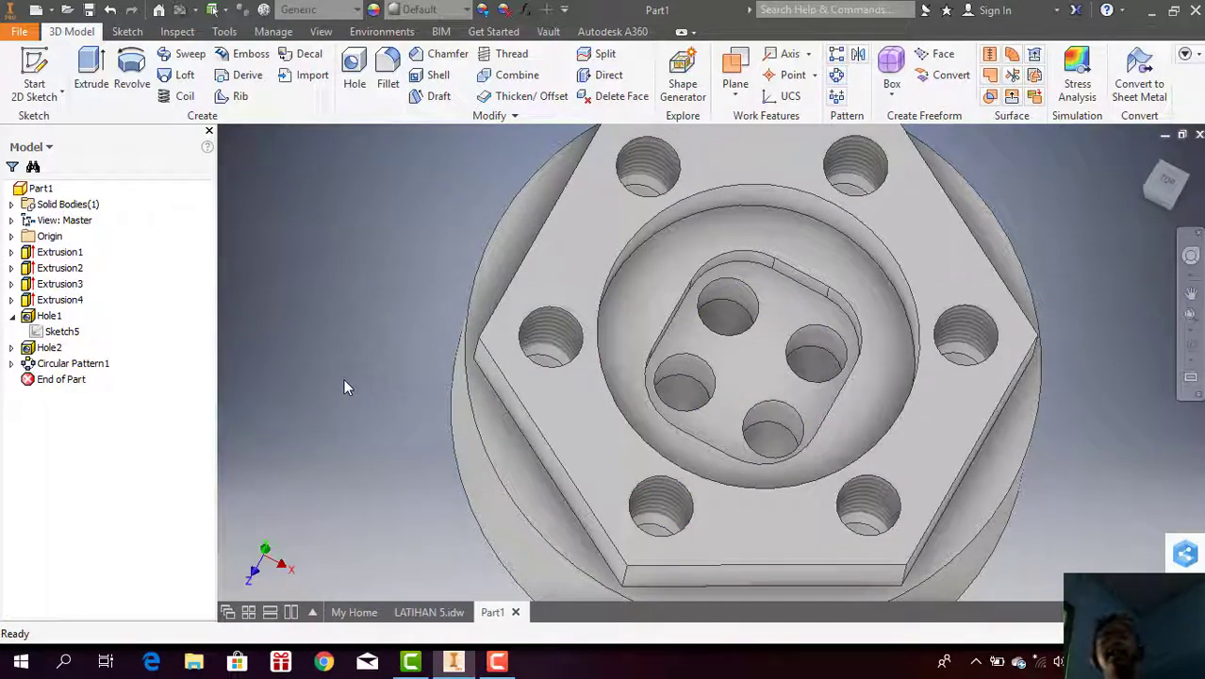
Step: Zoom and orbit the part to an oblique view showing its cylindrical side and six tapped holes
scroll(726, 398, up, 4)
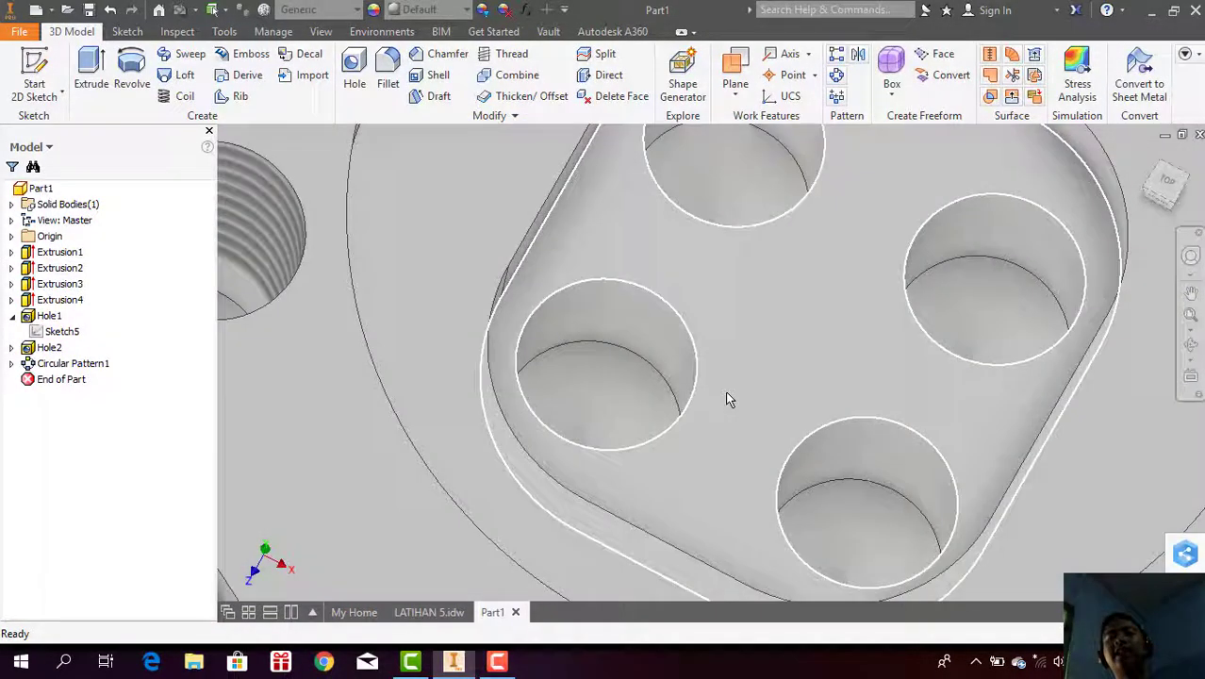
scroll(726, 398, down, 3)
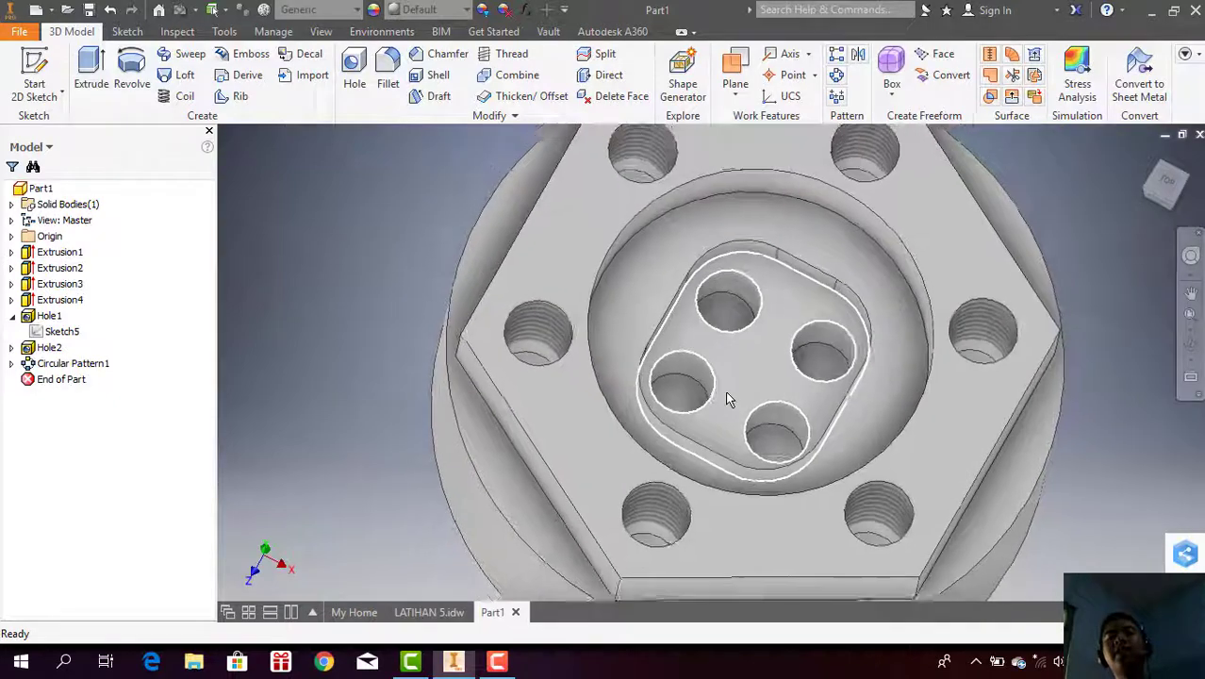
scroll(726, 398, down, 2)
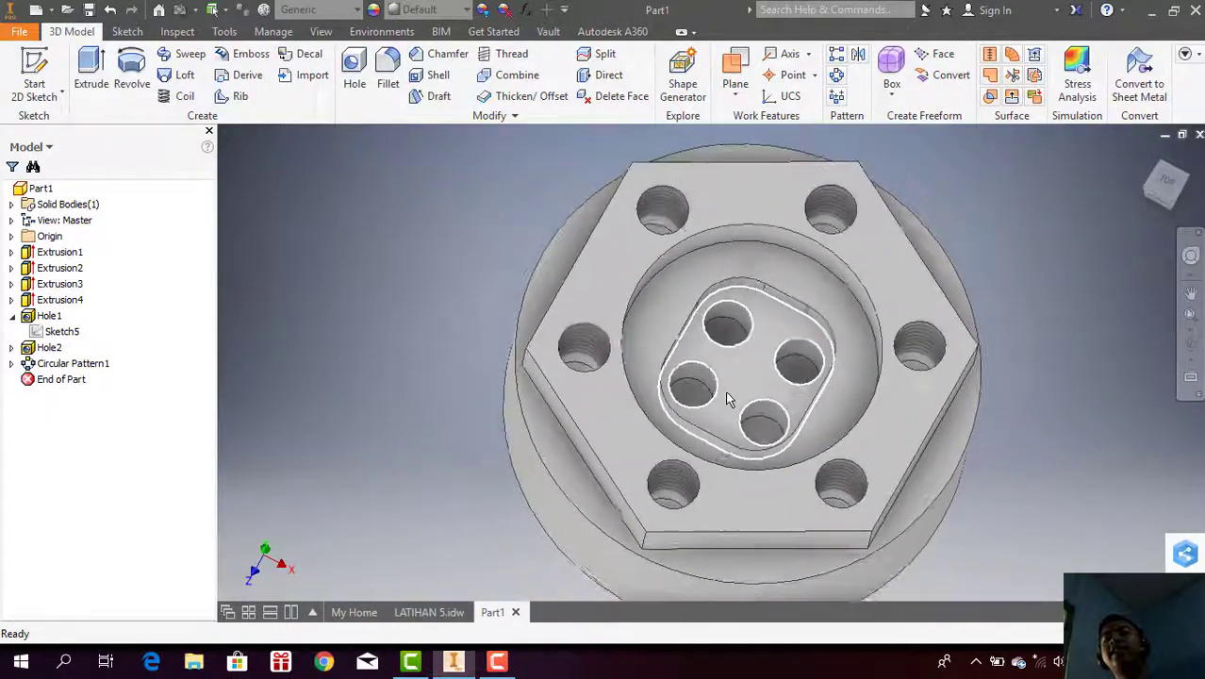
click(1191, 345)
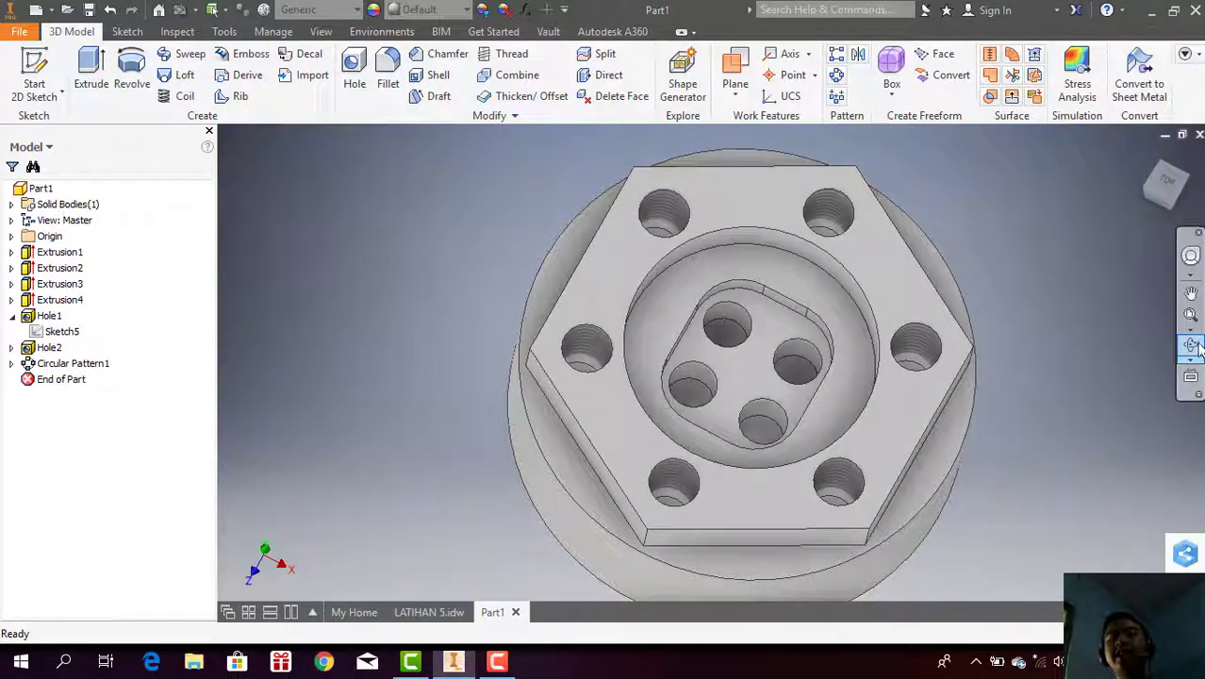
mouse_move(705, 423)
mouse_down()
mouse_move(602, 463)
mouse_move(685, 456)
mouse_move(638, 461)
mouse_move(678, 518)
mouse_move(700, 524)
mouse_move(713, 485)
mouse_move(653, 466)
mouse_move(636, 432)
mouse_move(695, 425)
mouse_up()
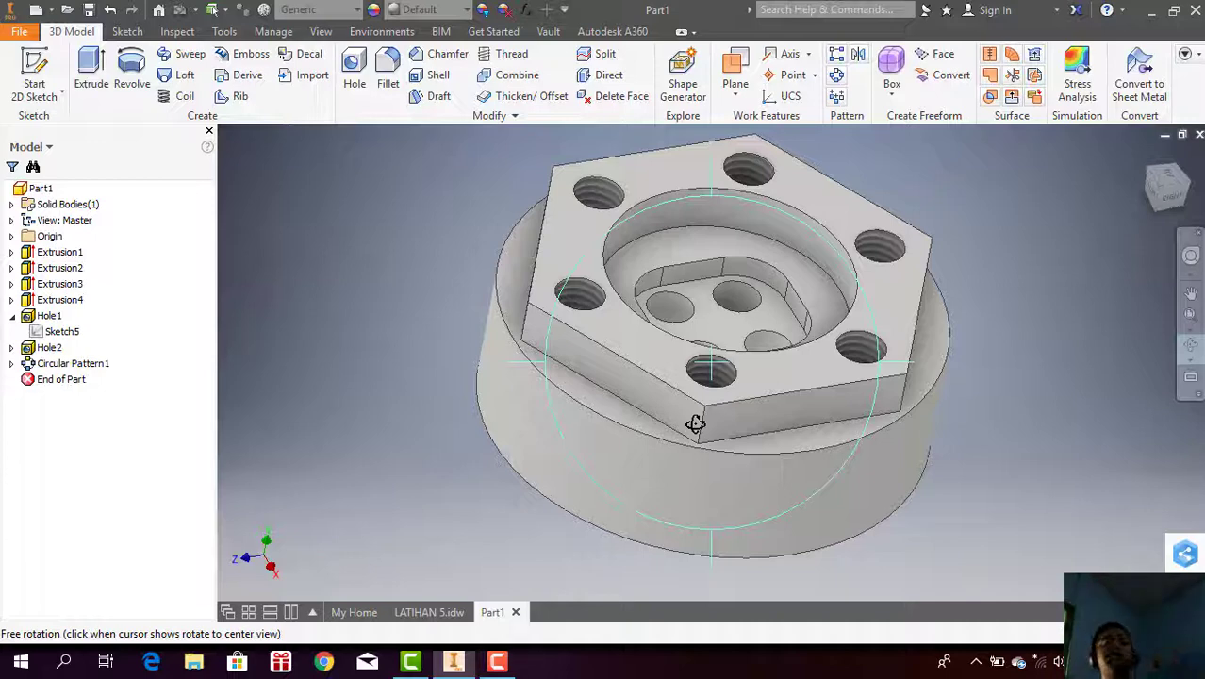
click(435, 613)
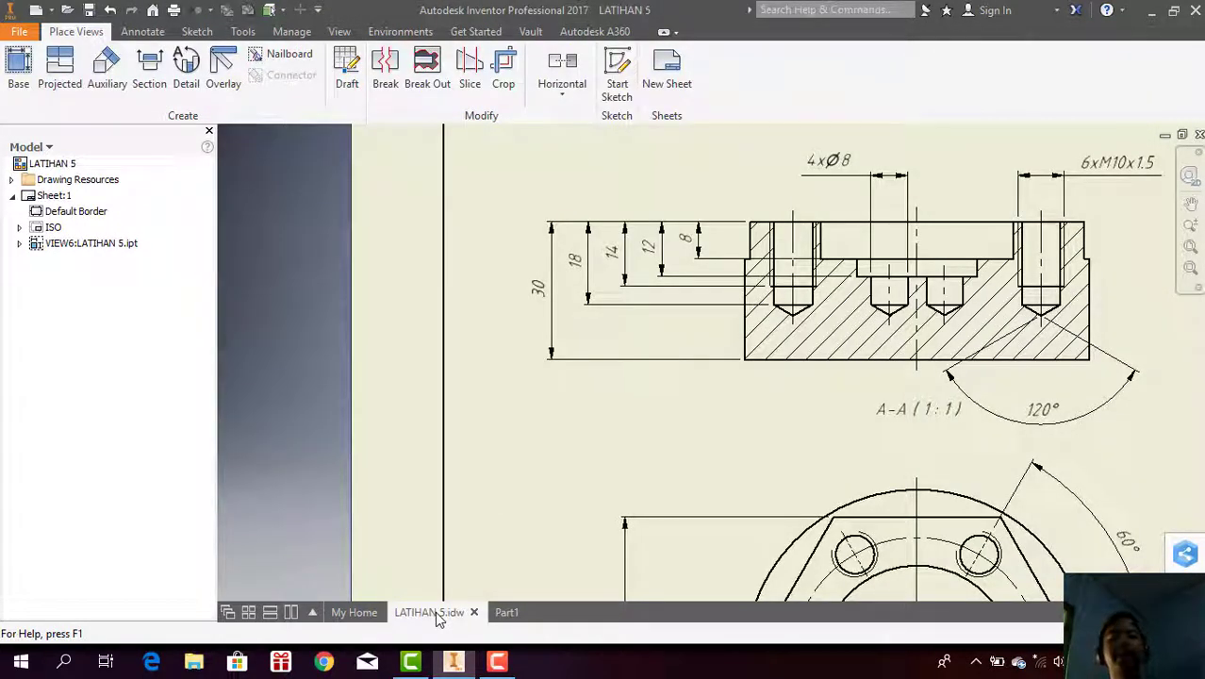
click(506, 613)
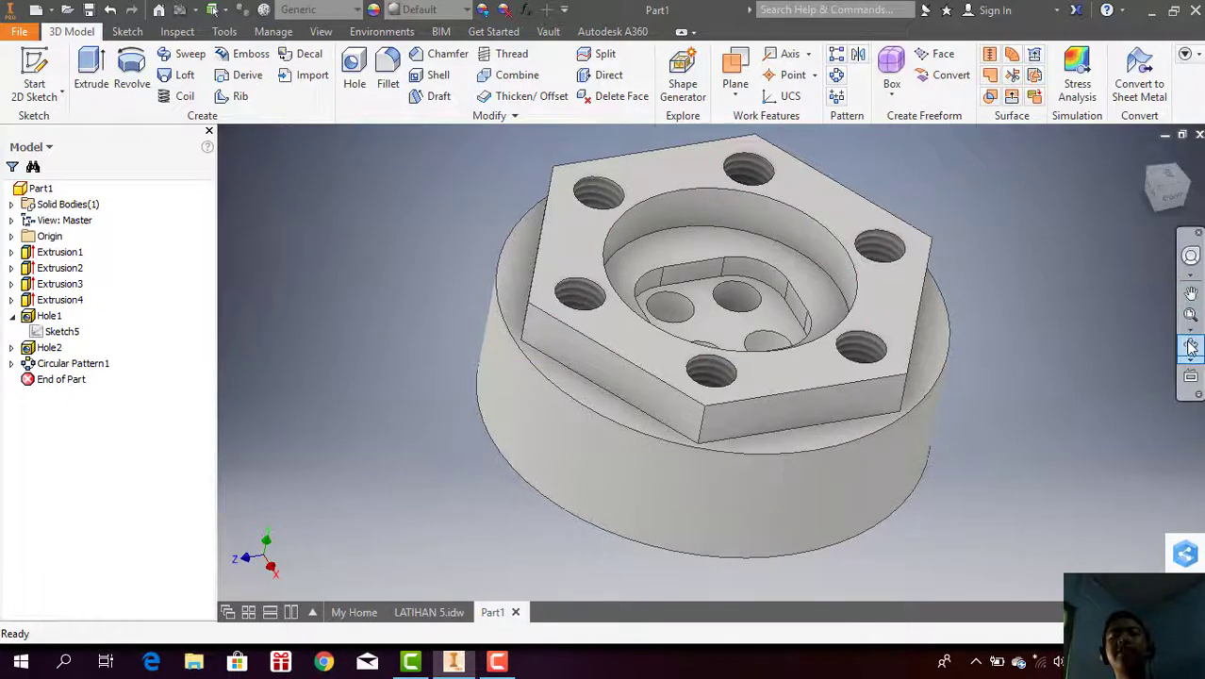
click(806, 325)
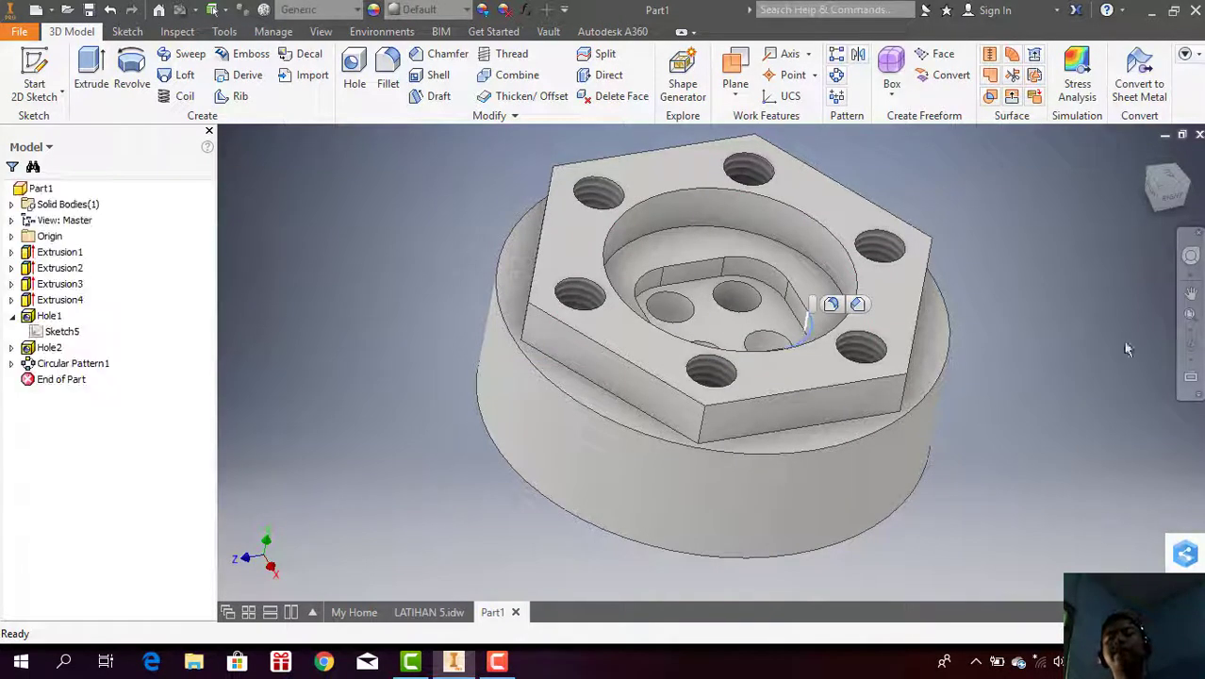
click(1194, 347)
mouse_move(849, 301)
mouse_down()
mouse_move(812, 321)
mouse_move(858, 315)
mouse_up()
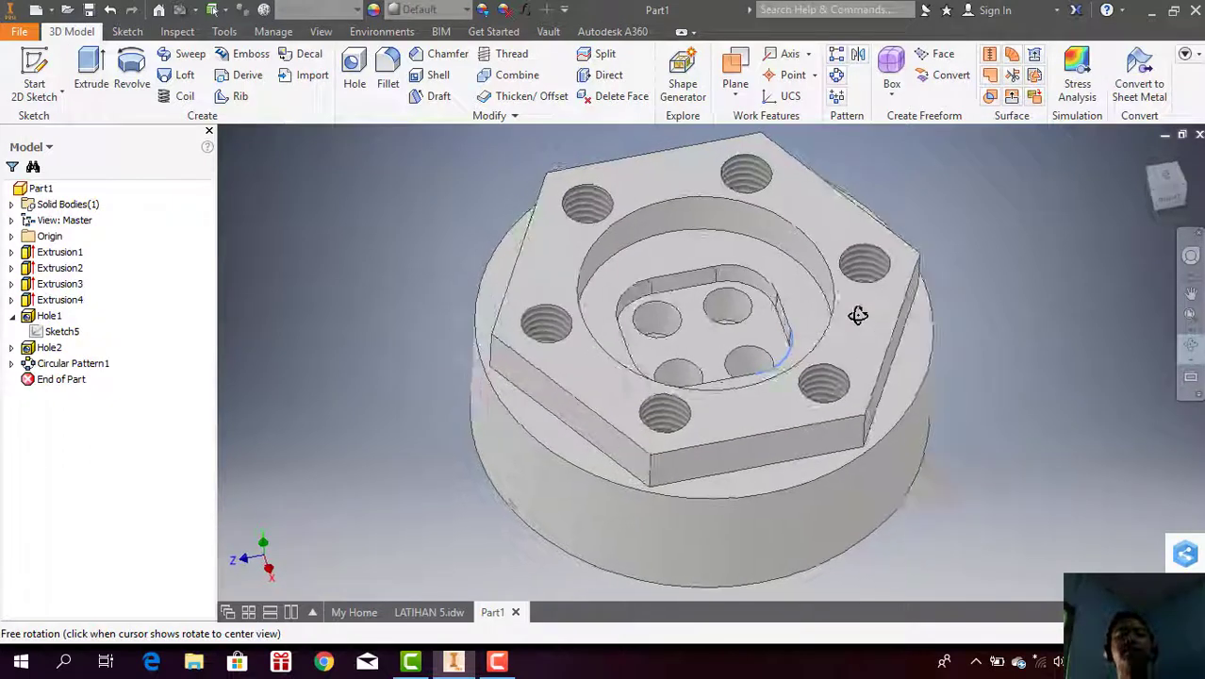
key(Escape)
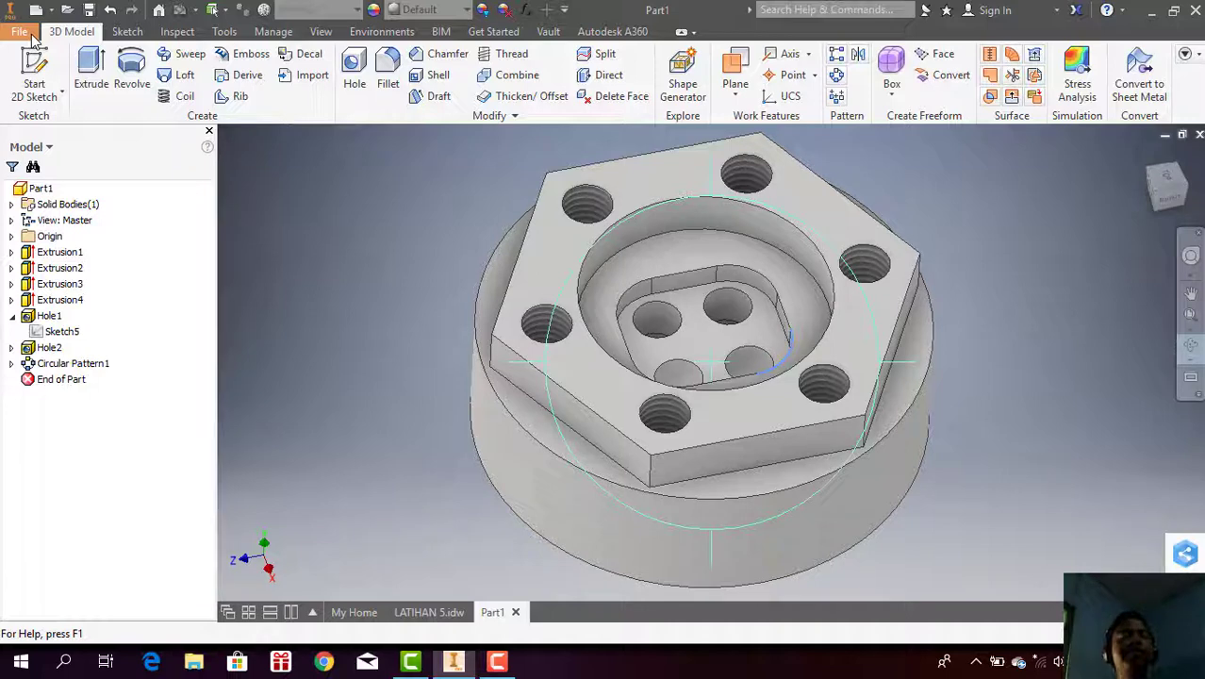
Step: Save the part with Ctrl+S as latihan 1.ipt in the BELAJAR DESIGN folder
click(28, 34)
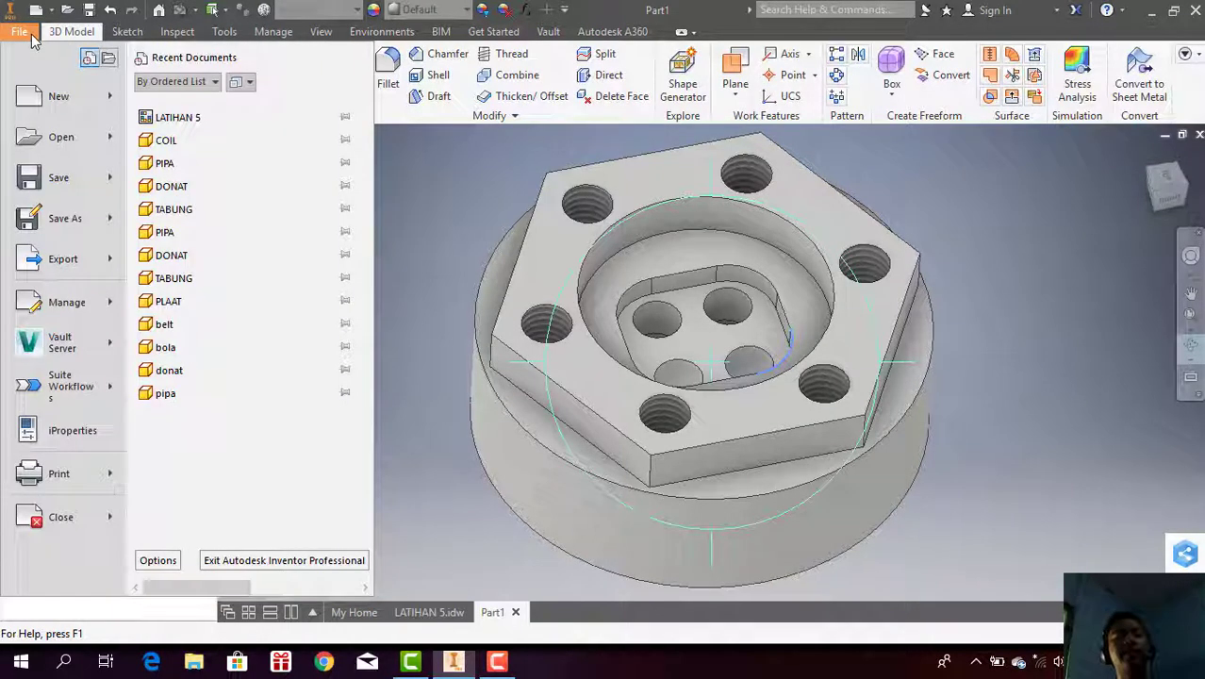
key(Escape)
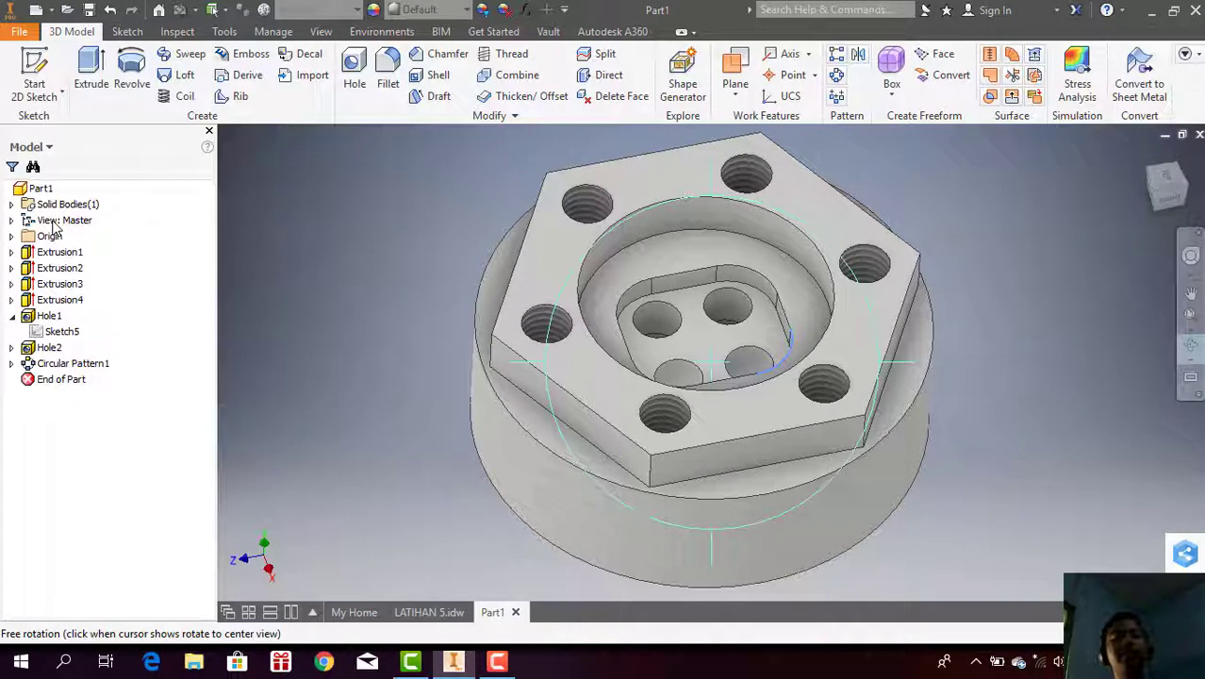
key(ctrl+s)
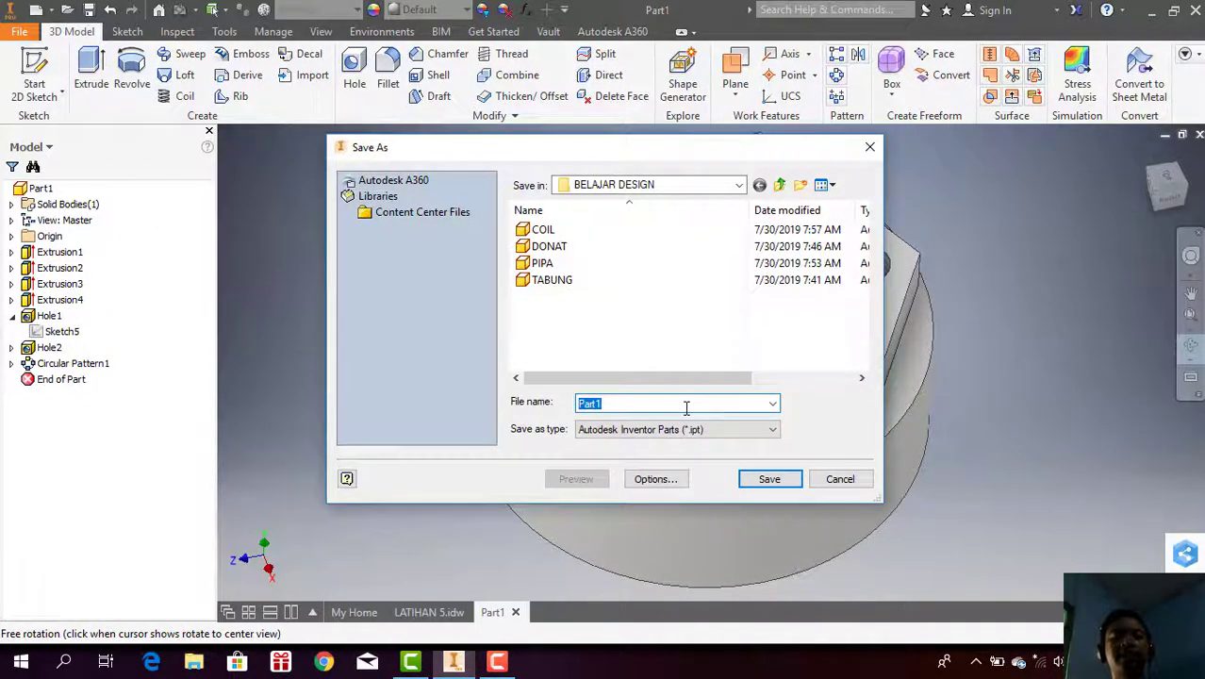
text(latihan)
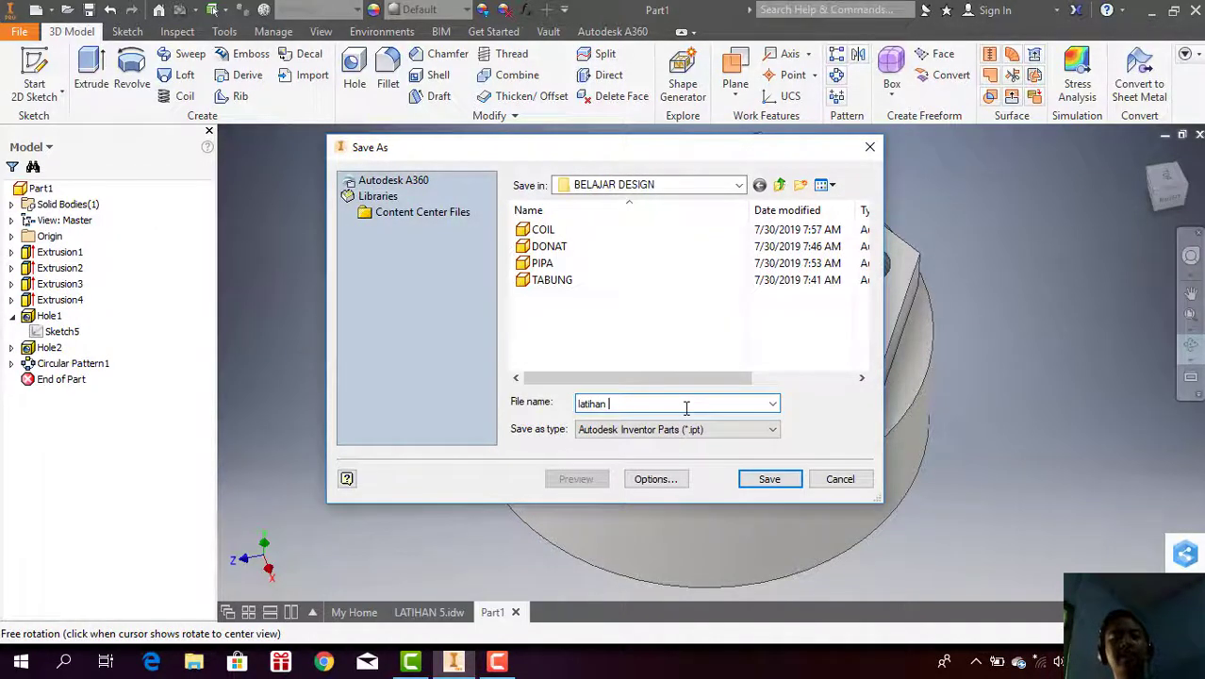
key(Return)
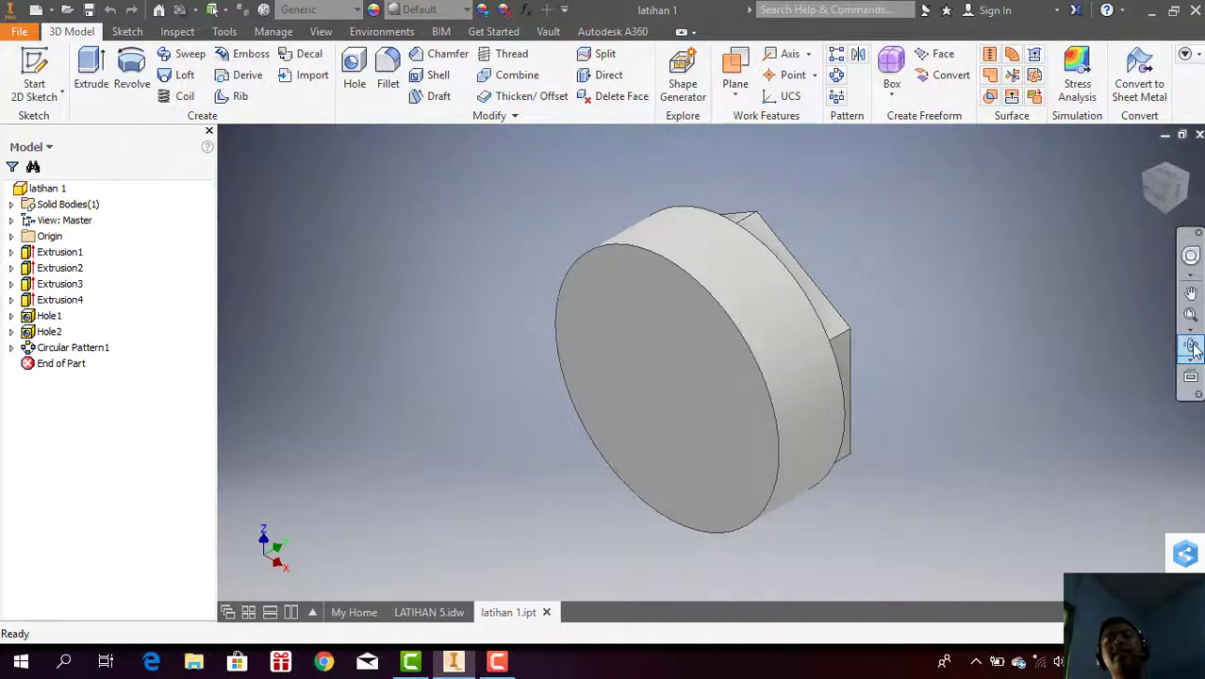
Step: Orbit latihan 1 to an oblique view with the holed hex face toward the viewer
click(1191, 346)
mouse_move(734, 337)
mouse_down()
mouse_move(591, 383)
mouse_move(662, 376)
mouse_up()
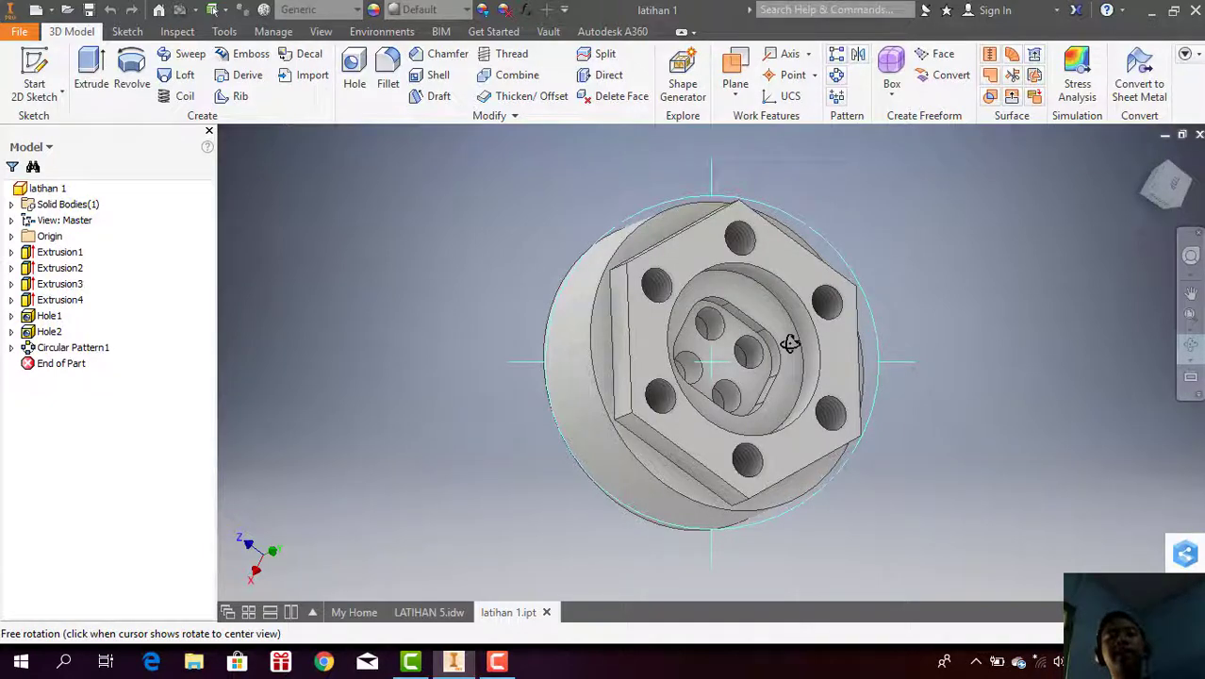
mouse_move(790, 343)
mouse_down()
mouse_move(671, 265)
mouse_move(753, 301)
mouse_move(798, 301)
mouse_move(804, 355)
mouse_move(702, 318)
mouse_move(772, 233)
mouse_move(866, 318)
mouse_move(724, 314)
mouse_move(807, 210)
mouse_move(855, 261)
mouse_move(796, 312)
mouse_move(761, 280)
mouse_up()
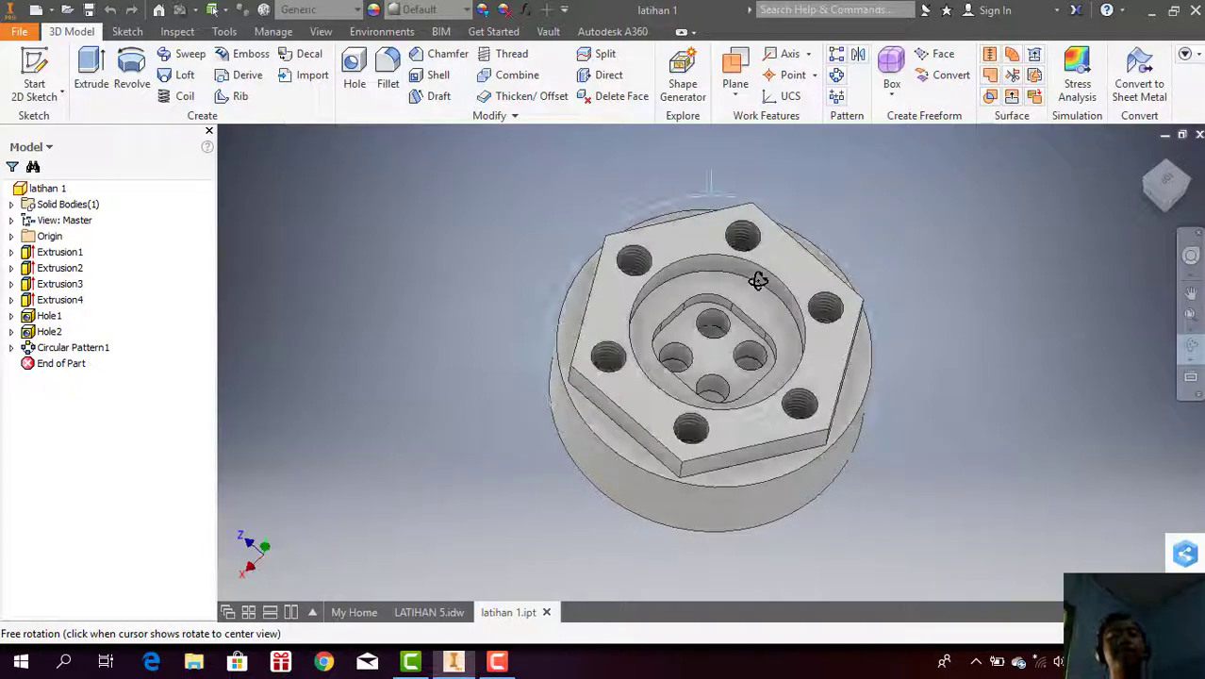